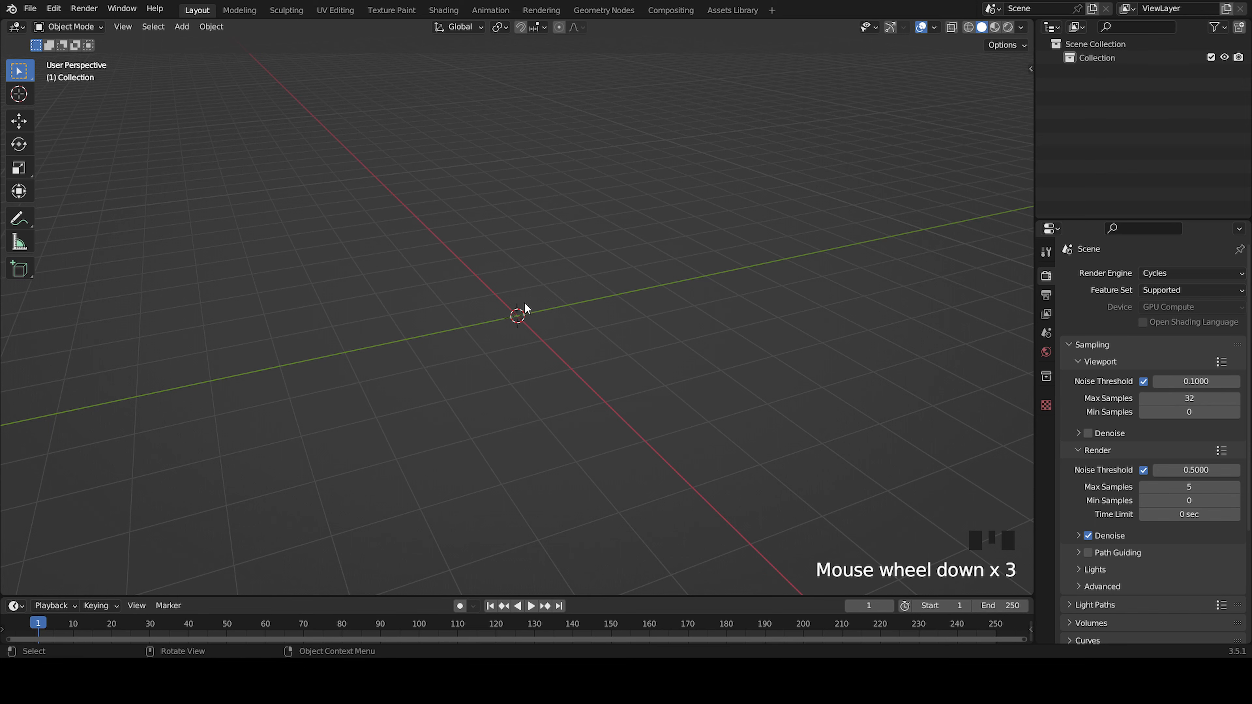
Add a cube mesh at the centre of the empty scene
key("shift+a")
left_click(579, 316)
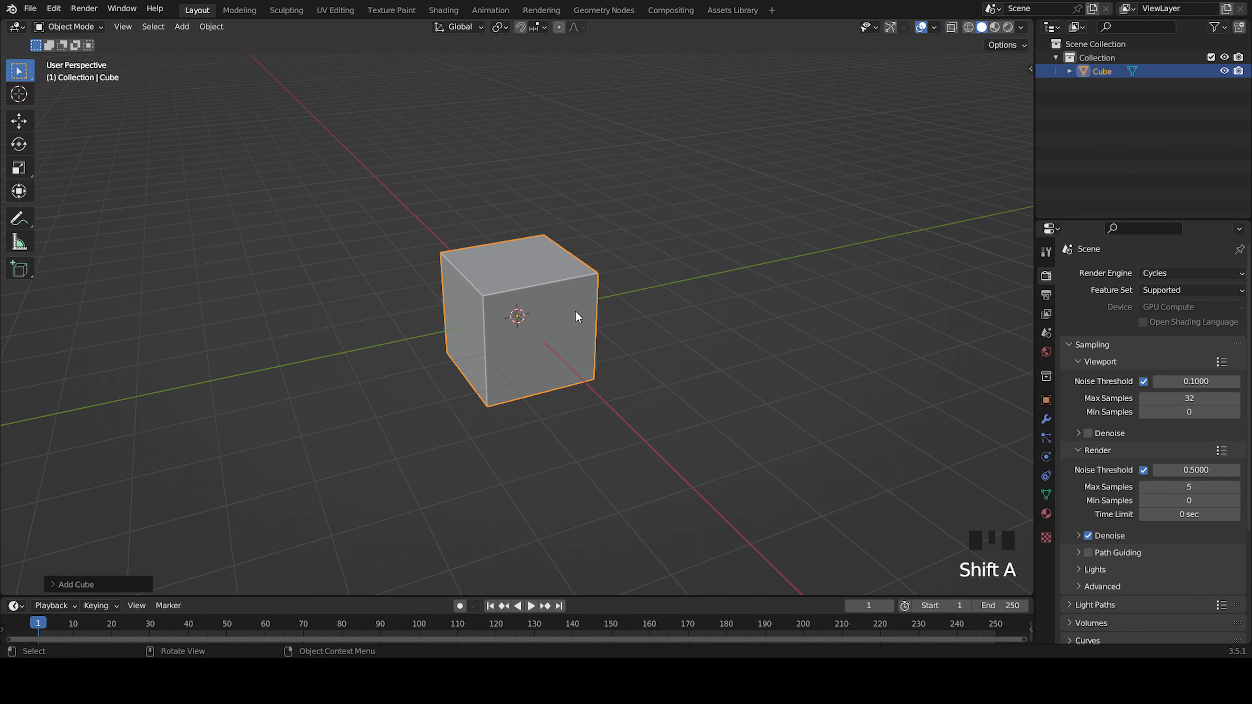
scroll(586, 286, "up", 5)
scroll(611, 227, "down", 4)
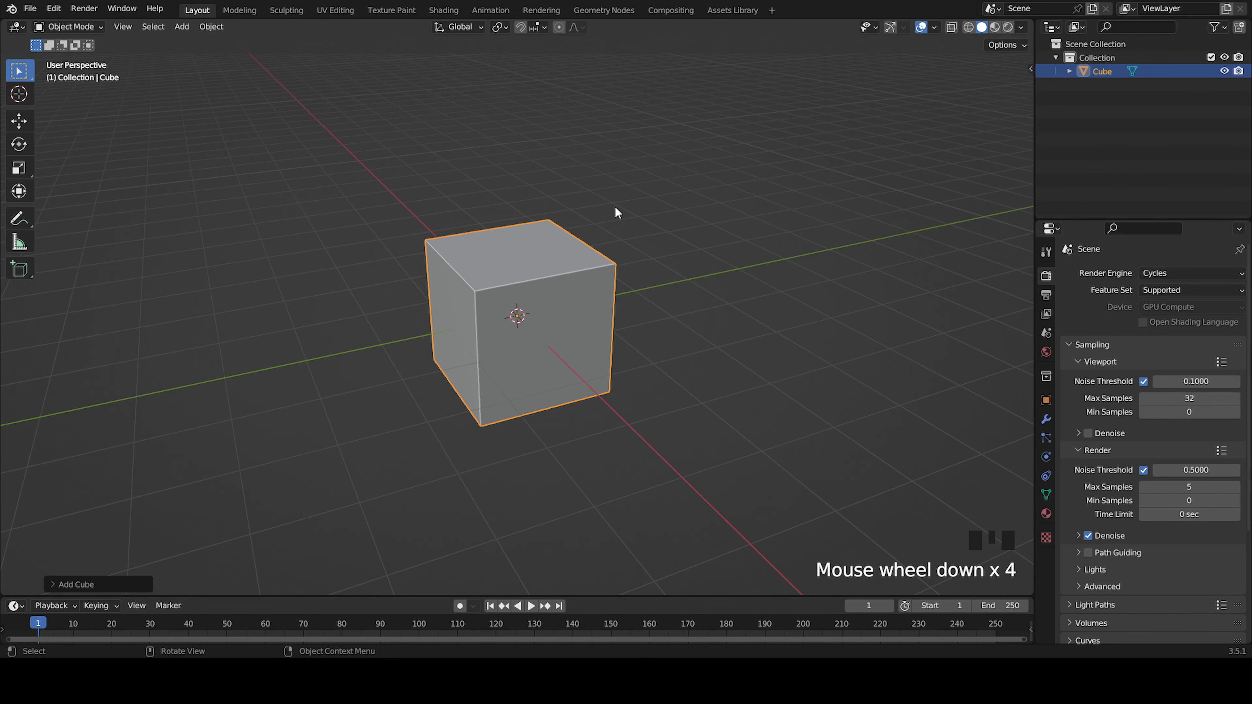
Switch to the Geometry Nodes workspace with the cube in view
left_click(604, 10)
scroll(380, 279, "up", 5)
middle_click_drag(442, 234, 429, 245)
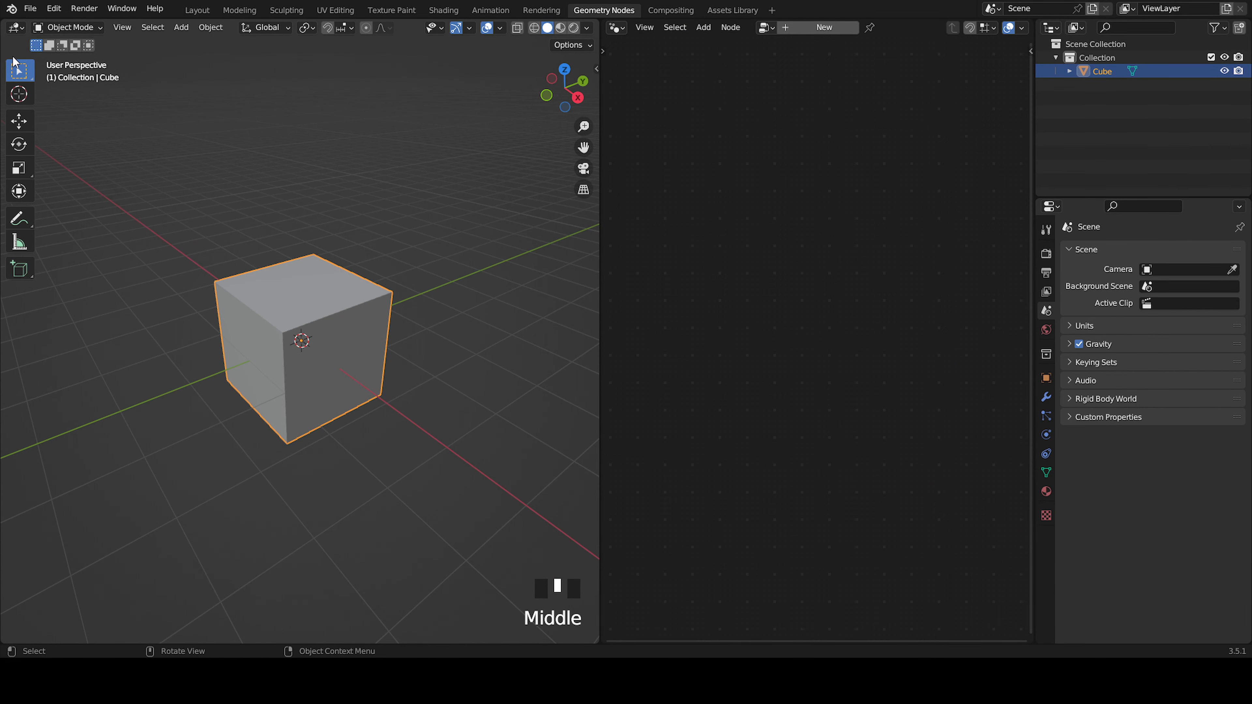
Hide the 3D viewport's toolbar, gizmos and overlays
key("t")
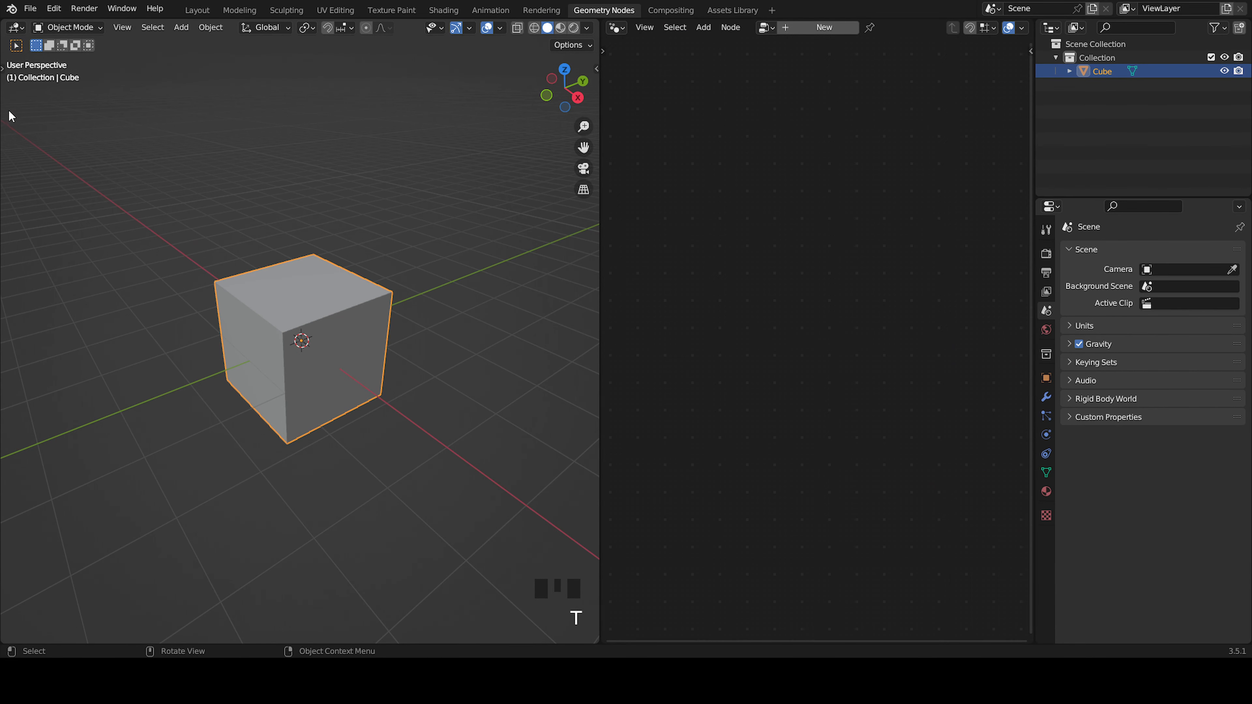
left_click(457, 31)
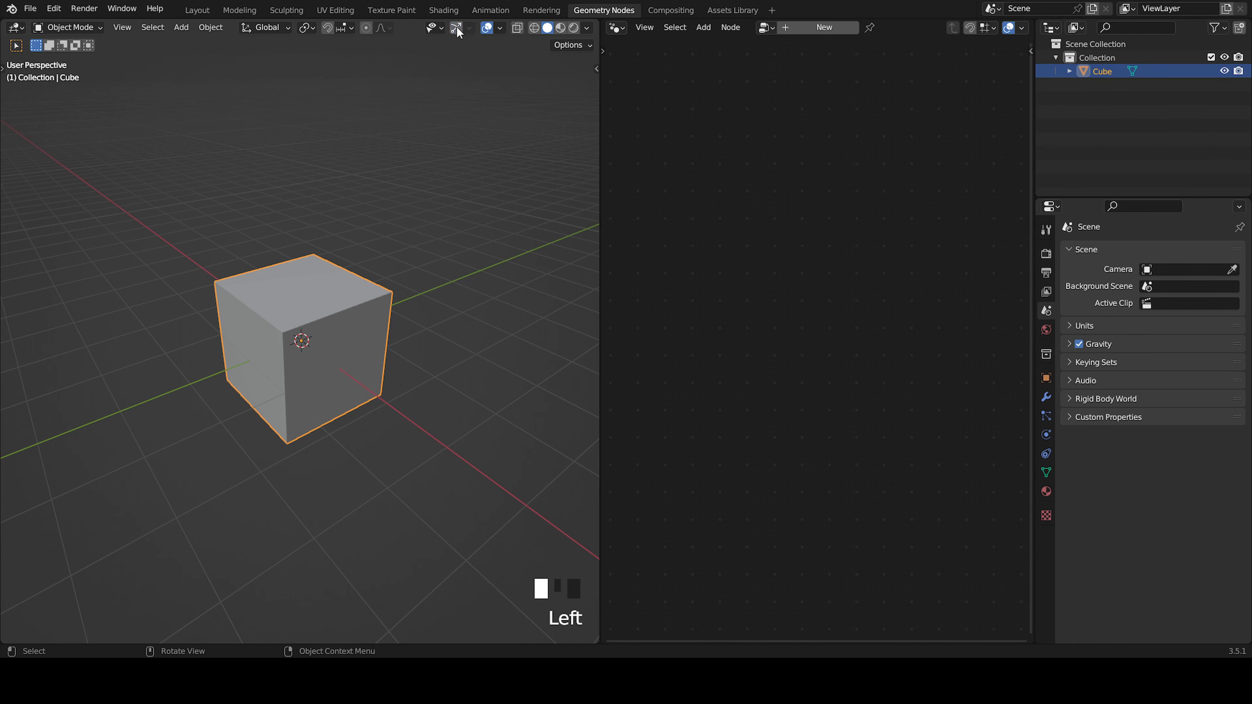
scroll(419, 317, "down", 2)
mouse_move(419, 318)
middle_mouse_down()
mouse_move(414, 330)
mouse_move(423, 314)
middle_mouse_up()
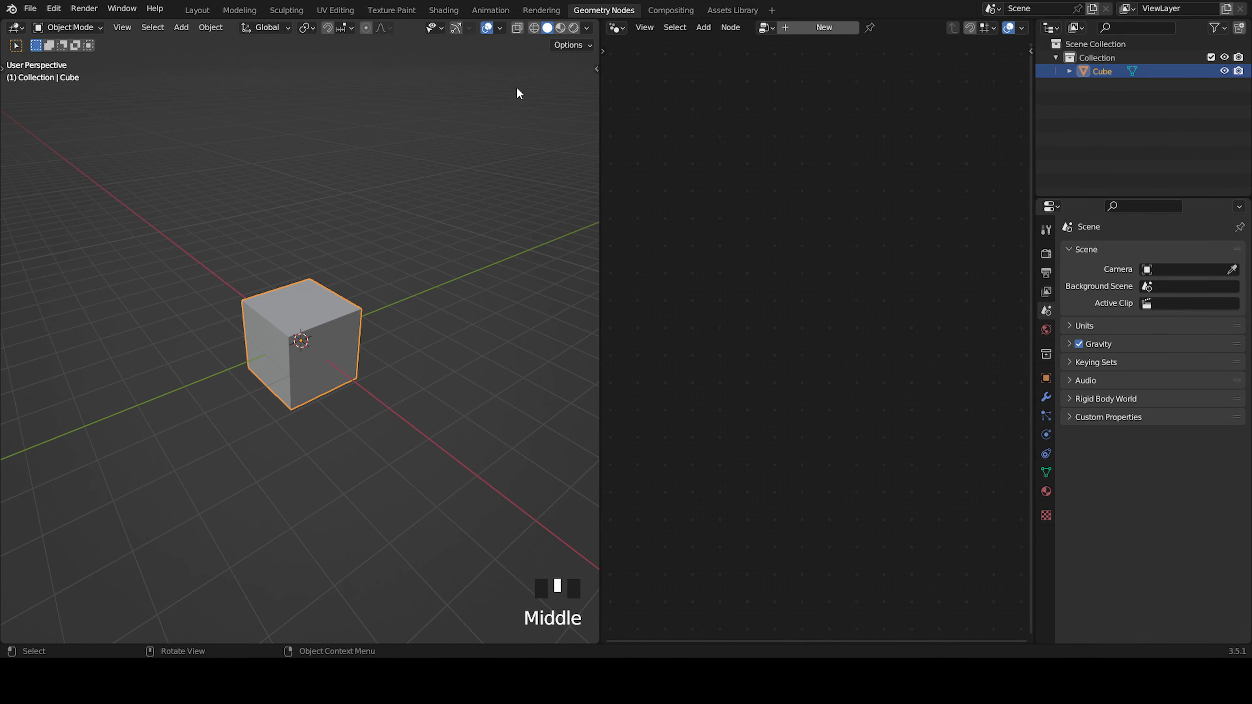
left_click(486, 28)
scroll(387, 381, "up", 3)
middle_click_drag(387, 381, 463, 370)
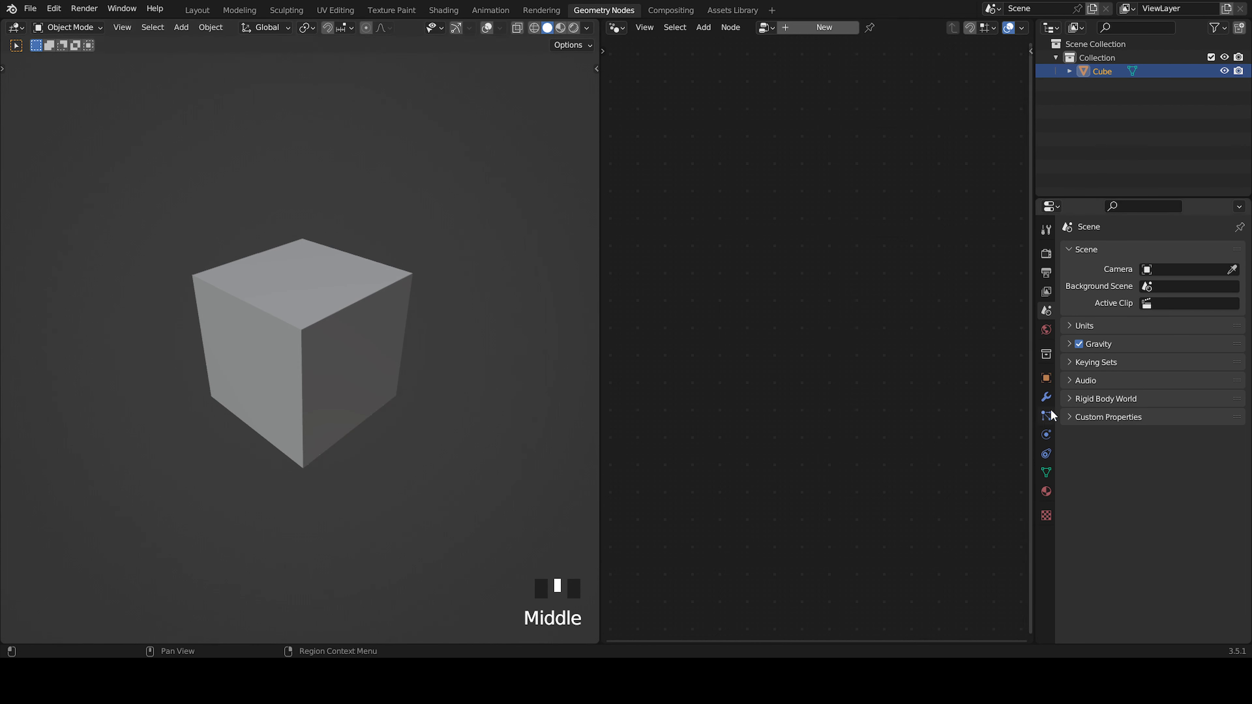
Show the cube's modifier properties, create a new geometry node tree, and move Group Output farther from Group Input
left_click(1047, 399)
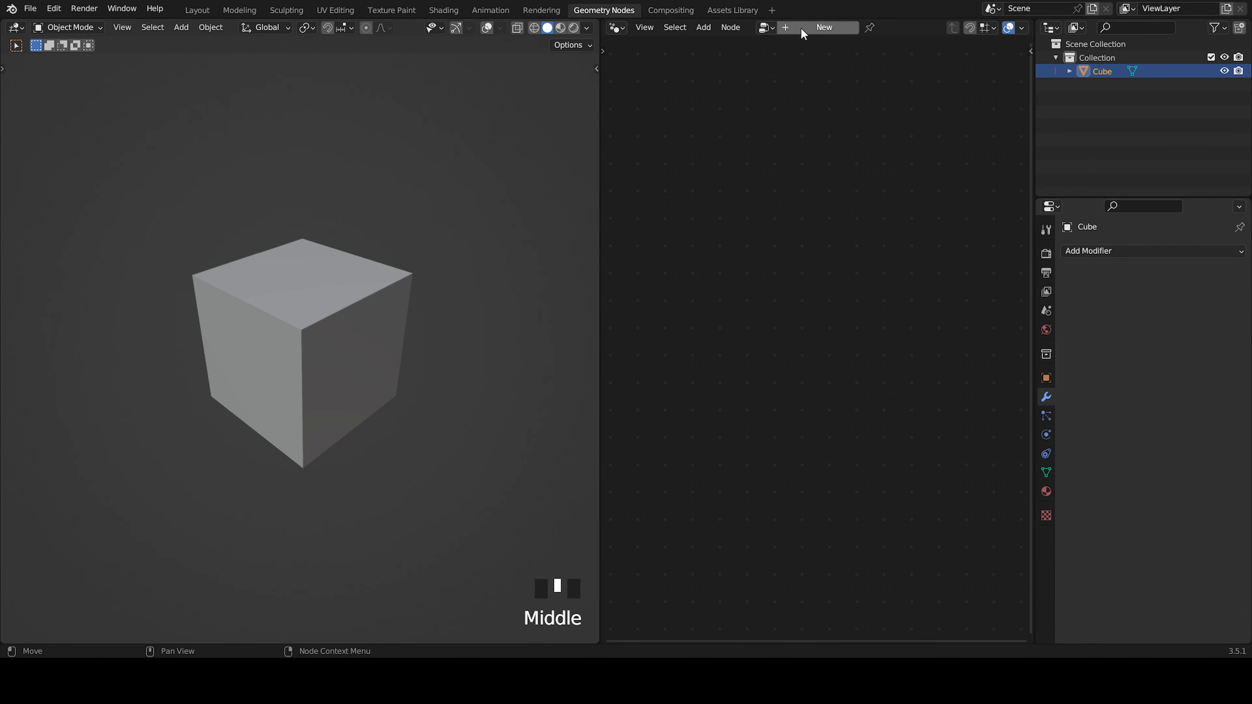
left_click(818, 29)
scroll(763, 466, "up", 5)
middle_click_drag(762, 466, 833, 317)
scroll(822, 321, "up", 5)
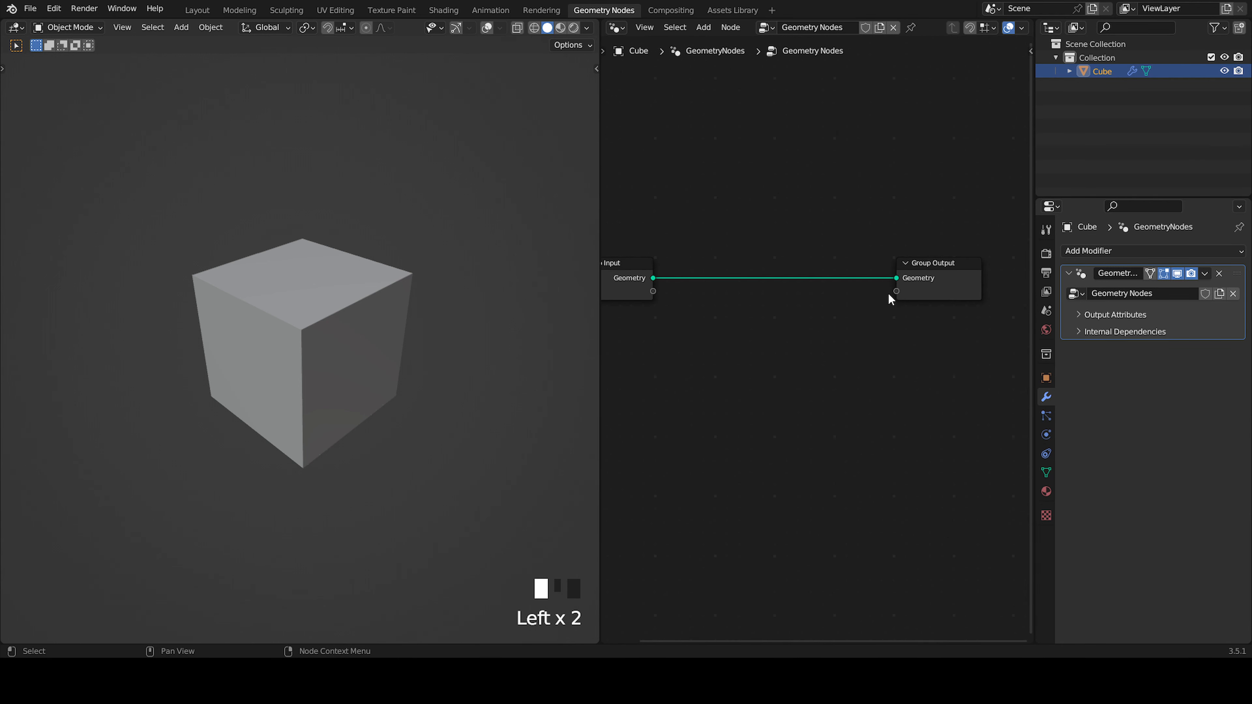
left_click_drag(917, 297, 992, 316)
scroll(790, 325, "down", 1)
scroll(790, 325, "down", 1)
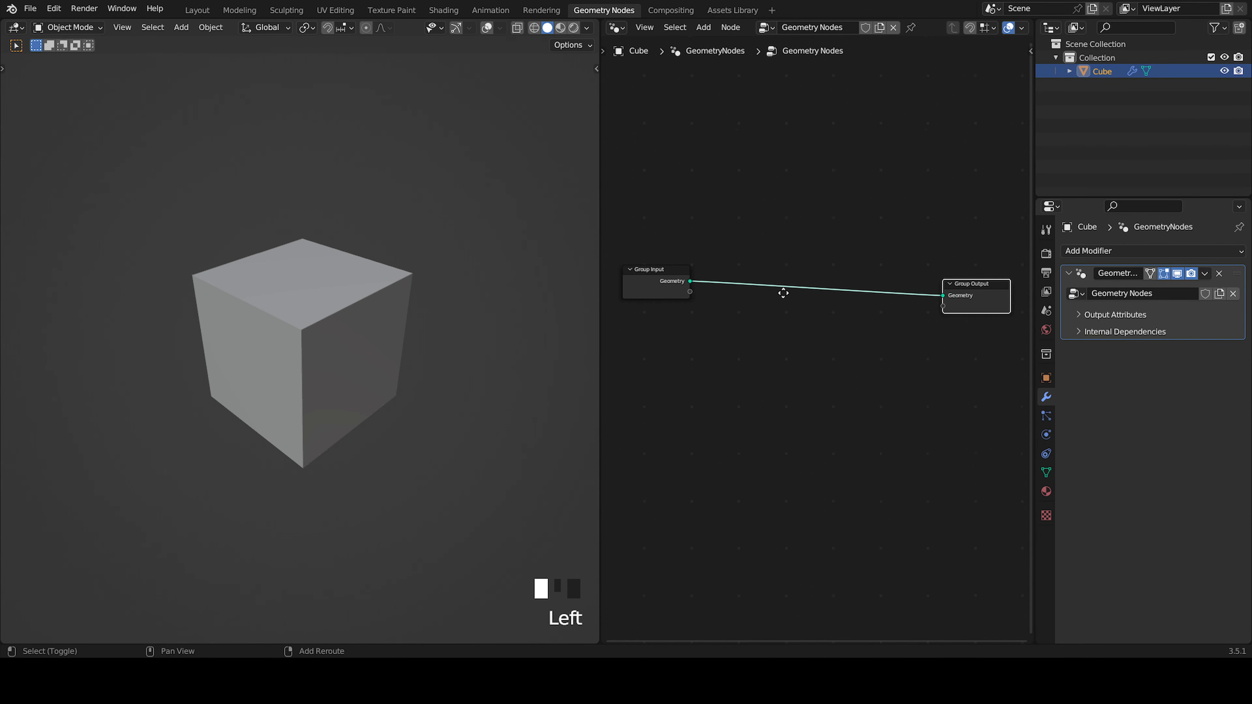
Add a Grid node on the link to Group Output so its mesh replaces the cube
key("shift+a")
left_click(745, 168)
type("grid")
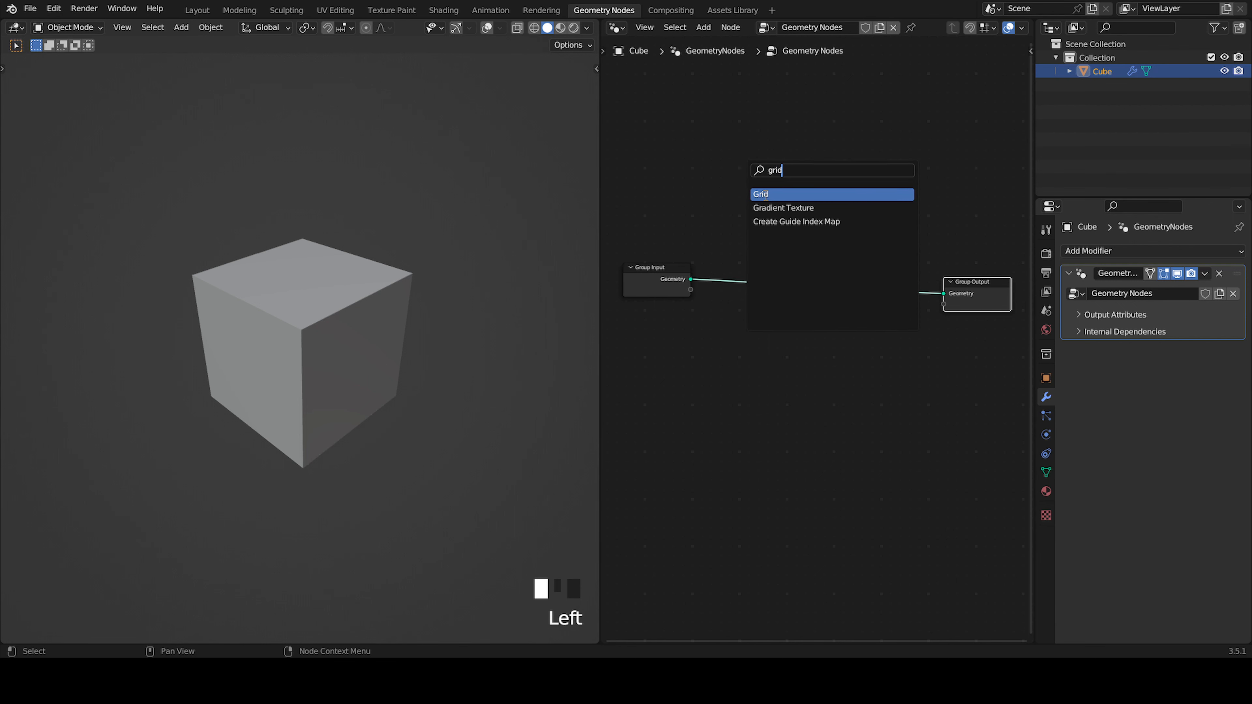
key("Return")
left_click(794, 279)
scroll(344, 364, "down", 4)
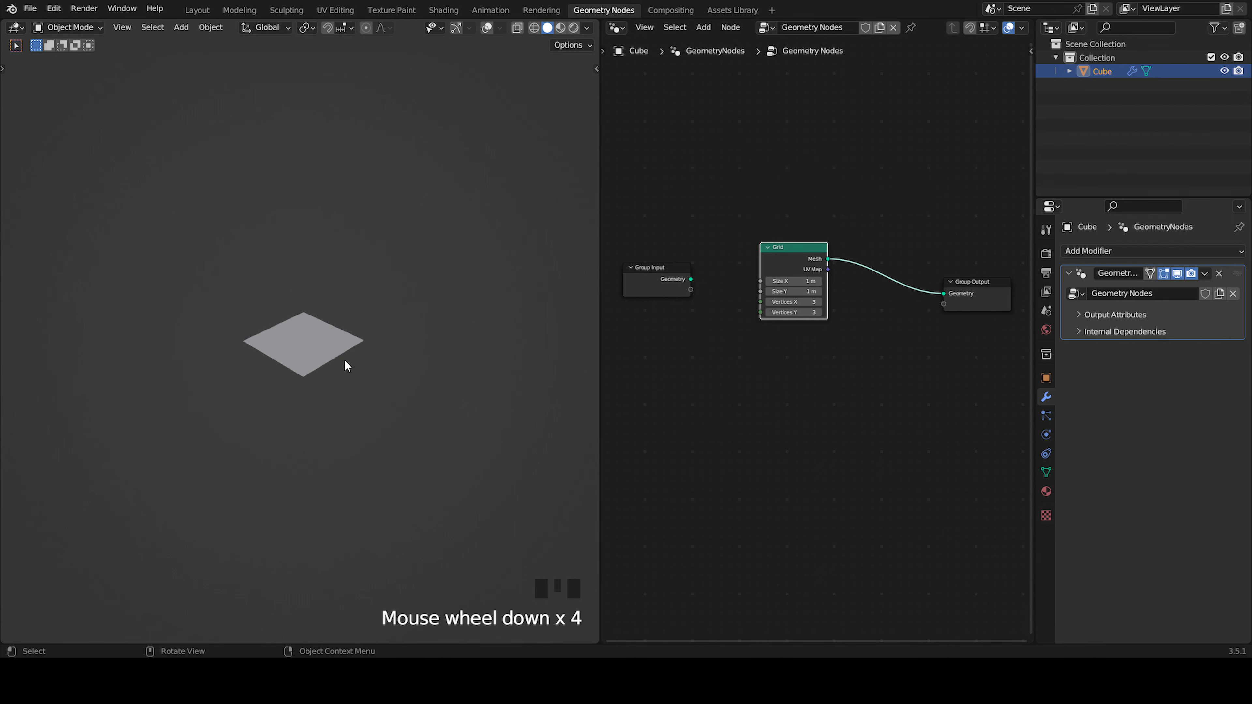
scroll(338, 366, "up", 1)
middle_click_drag(332, 366, 382, 379)
scroll(389, 385, "up", 2)
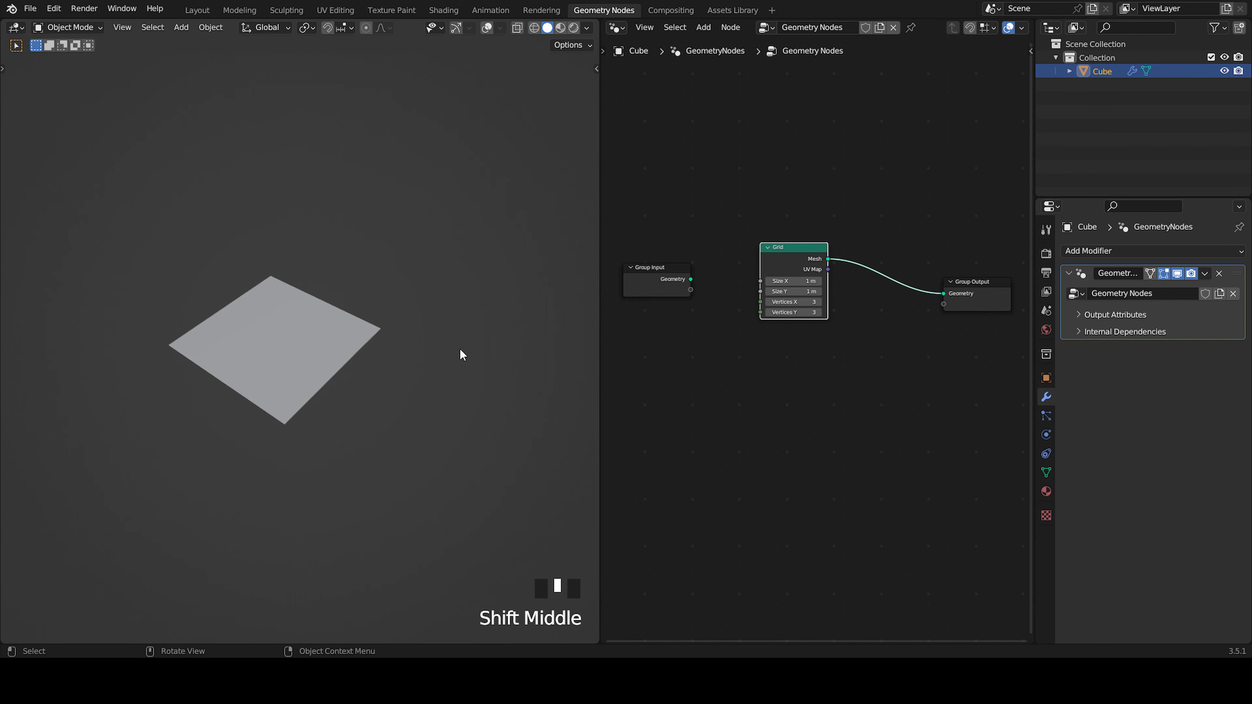
Move the Grid node next to Group Output and reposition the Group Input node
left_click_drag(802, 258, 882, 298)
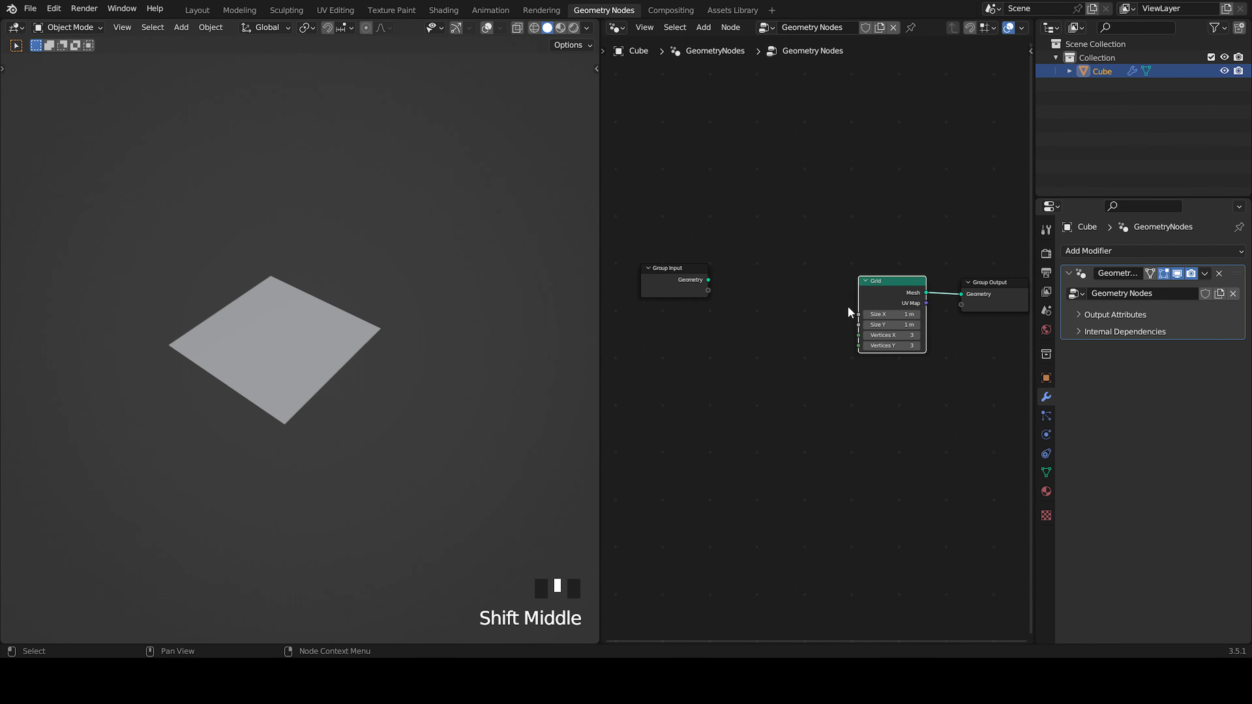
left_click(816, 325)
scroll(816, 327, "up", 4)
middle_click_drag(911, 333, 913, 307)
left_click_drag(644, 246, 666, 301)
scroll(734, 318, "up", 5)
middle_click_drag(773, 334, 754, 308)
scroll(749, 318, "down", 5)
Connect one Group Input socket to the Grid's Size X and Size Y, joining both links through a reroute
key("shift+a")
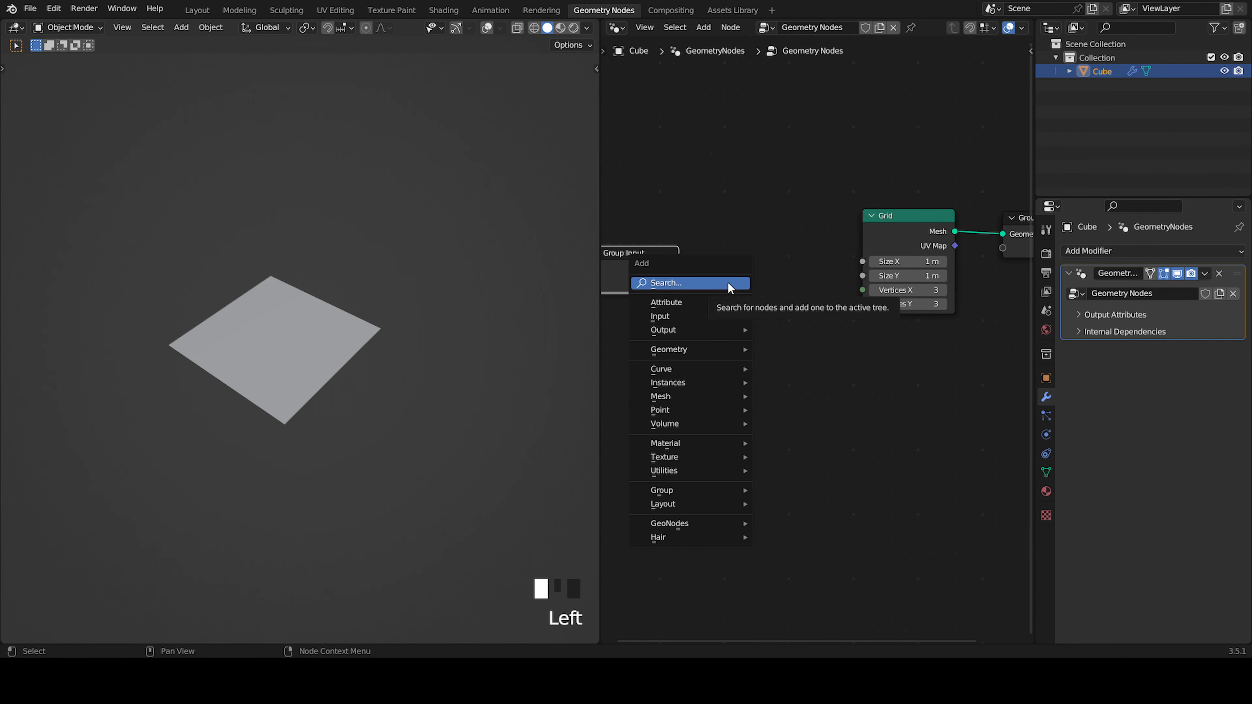
left_click_drag(679, 283, 862, 262)
left_click(682, 285)
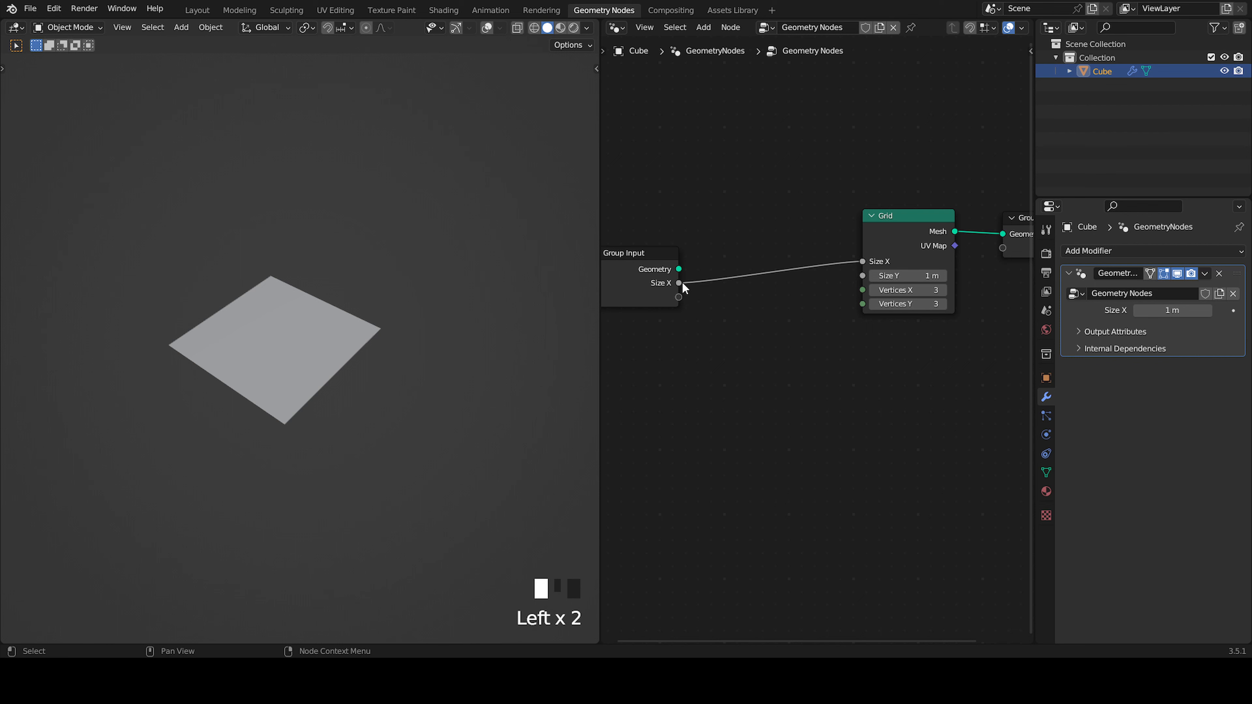
left_click_drag(680, 284, 862, 275)
right_click_drag(825, 257, 826, 290, "shift")
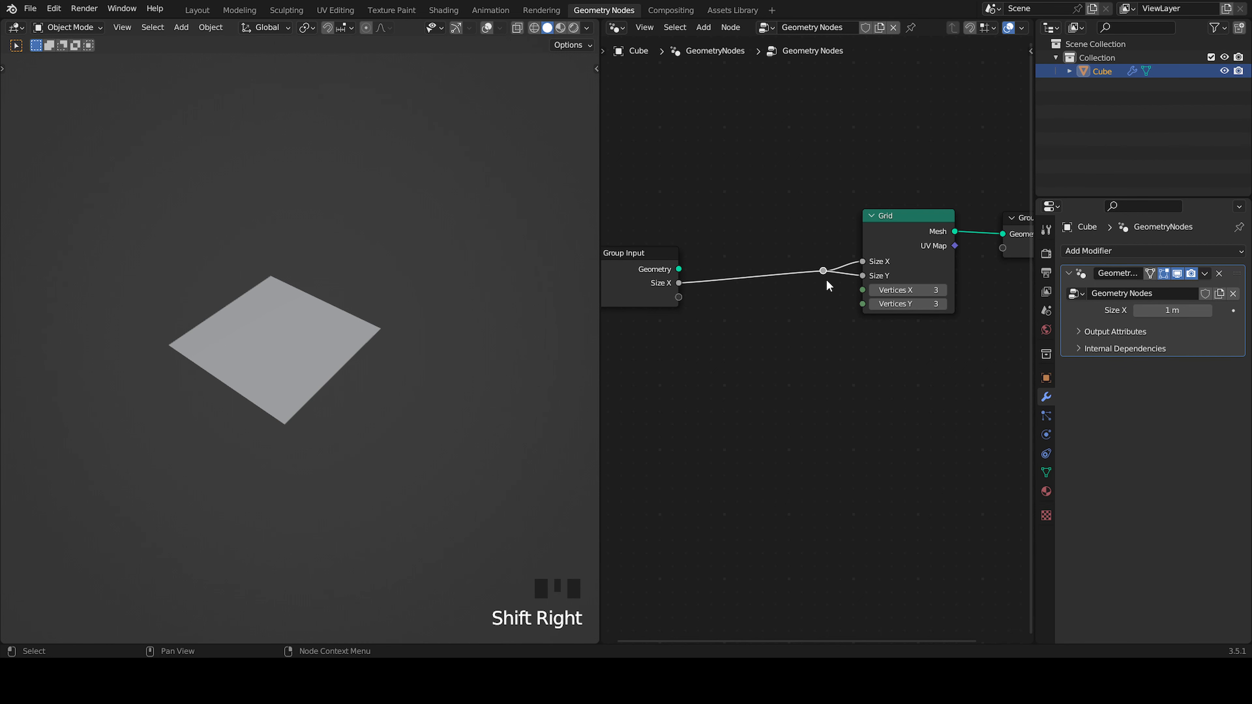
left_click_drag(823, 272, 753, 274)
key("shift+a")
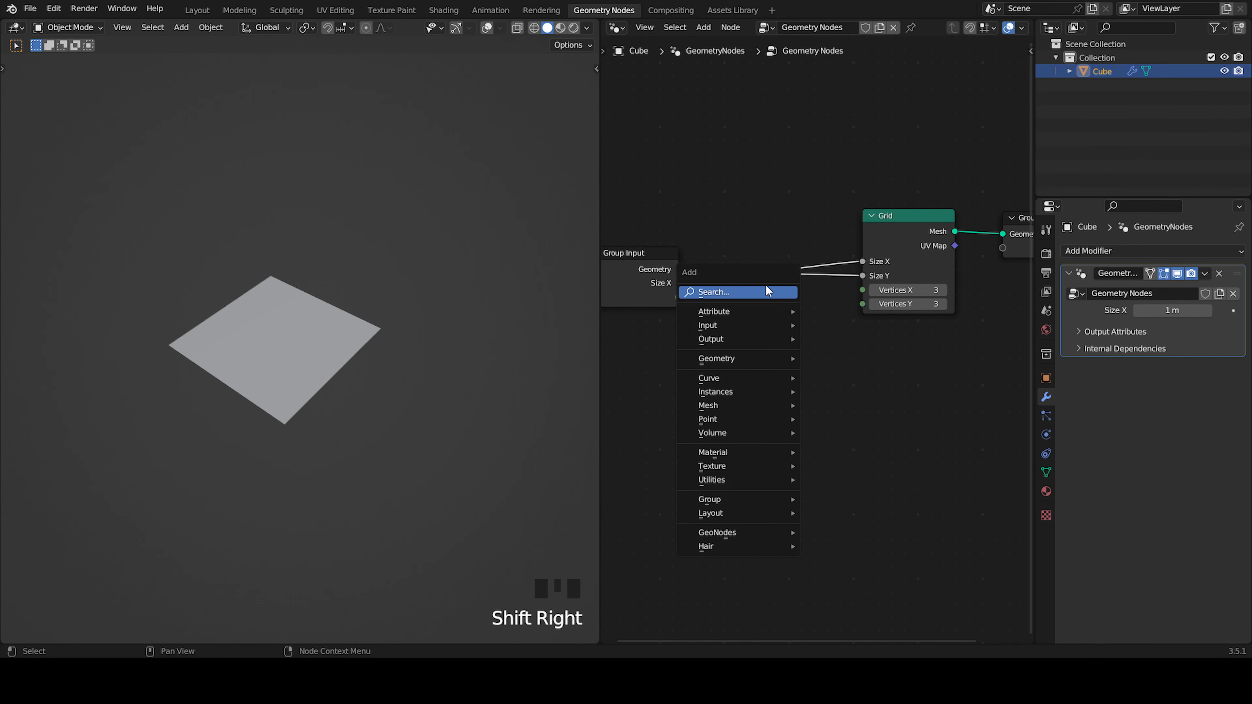
left_click(766, 290)
type("muti")
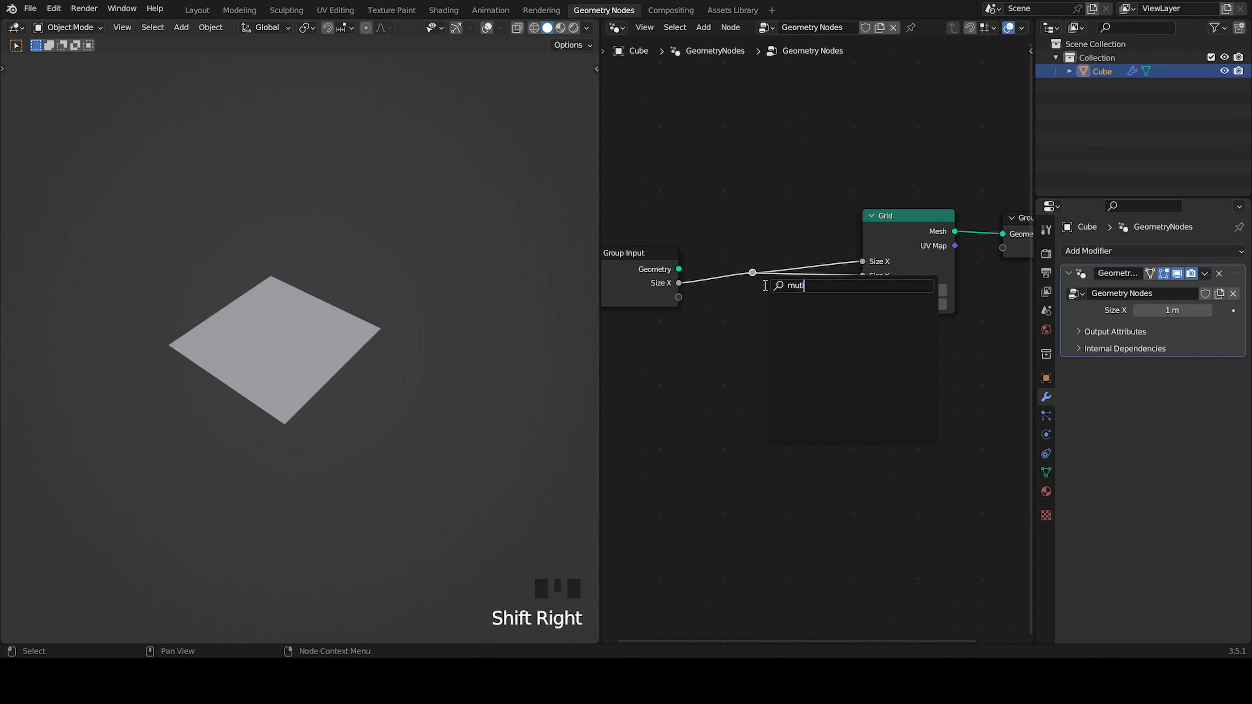
key("BackSpace")
key("BackSpace")
key("BackSpace")
key("BackSpace")
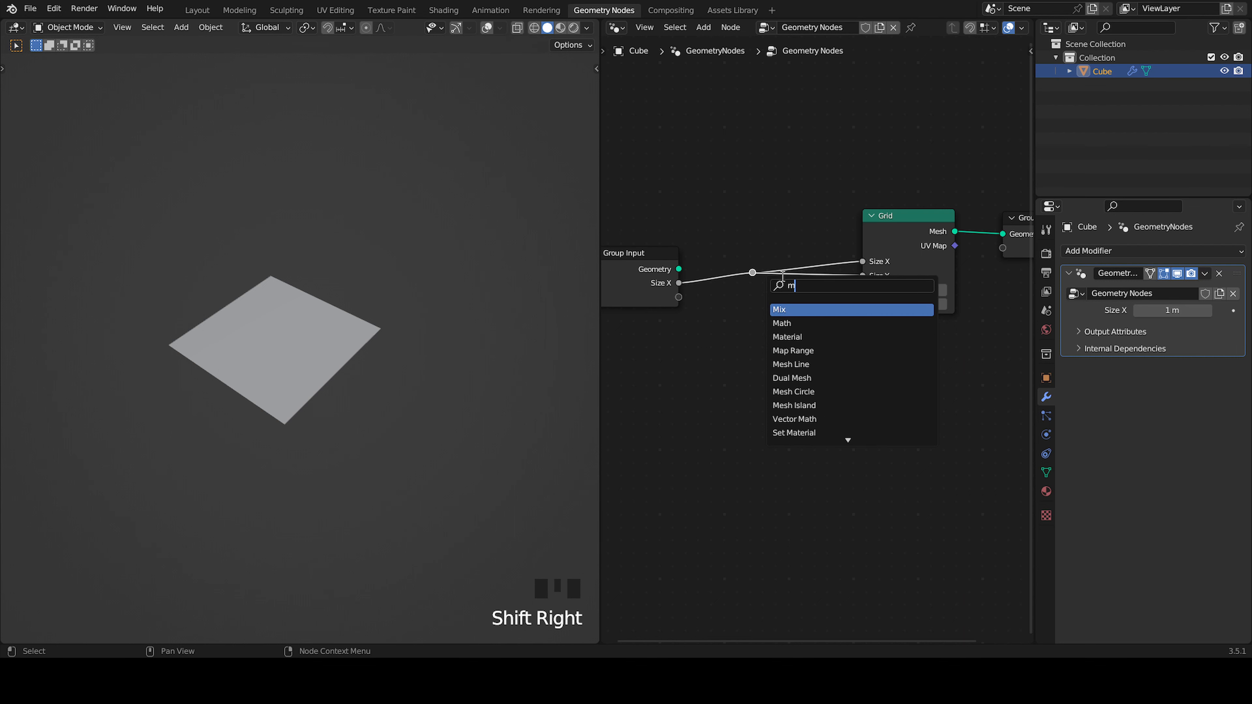
key("Escape")
Add a Math Multiply node fed by the reroute and set its second value to 3
left_click_drag(753, 274, 752, 323)
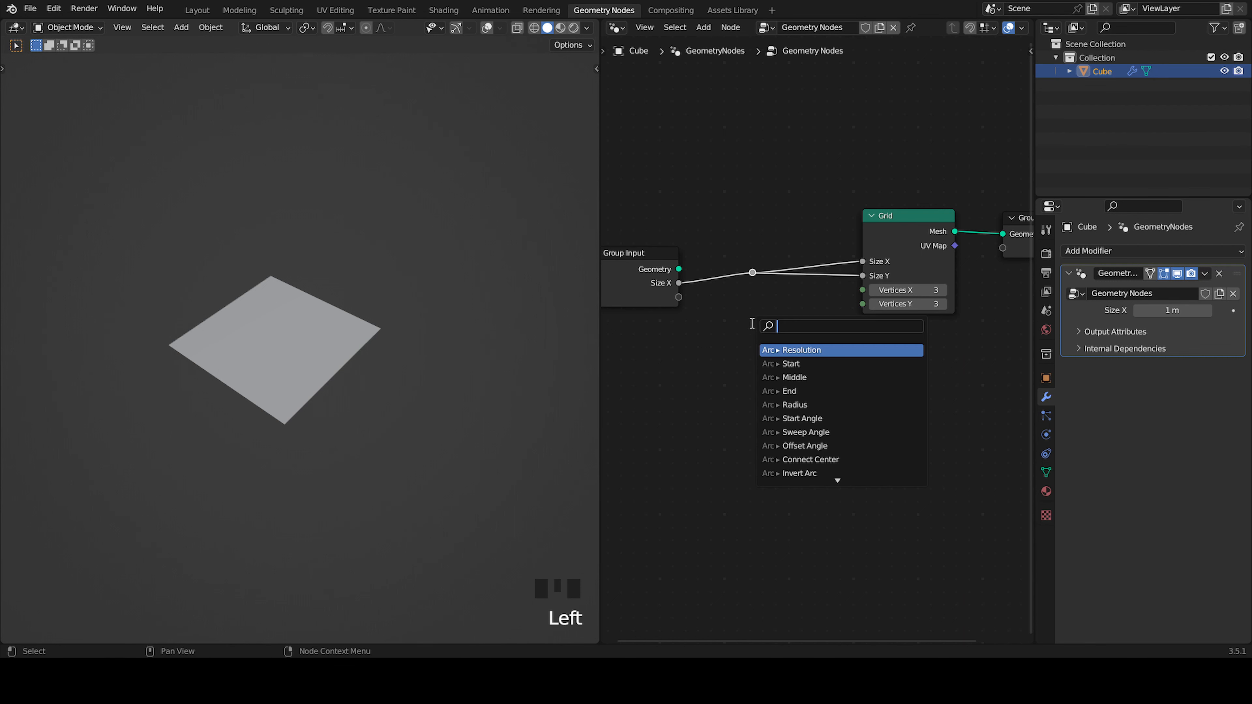
type("m")
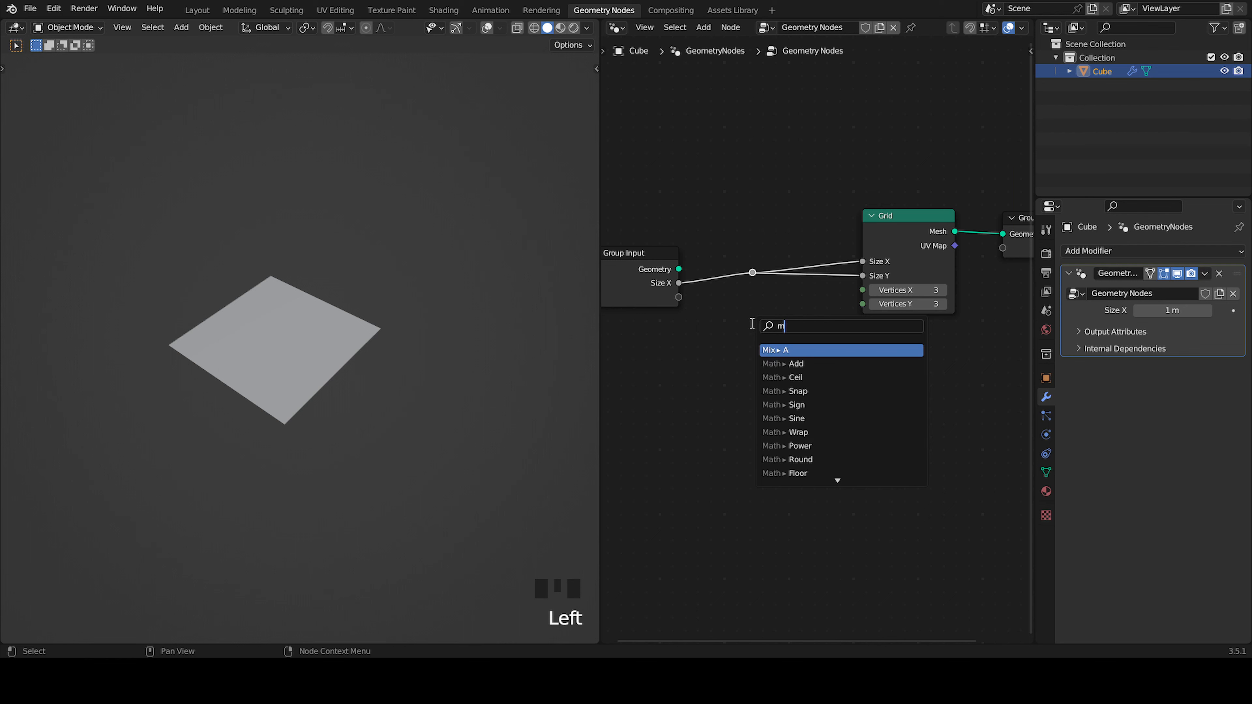
type("u")
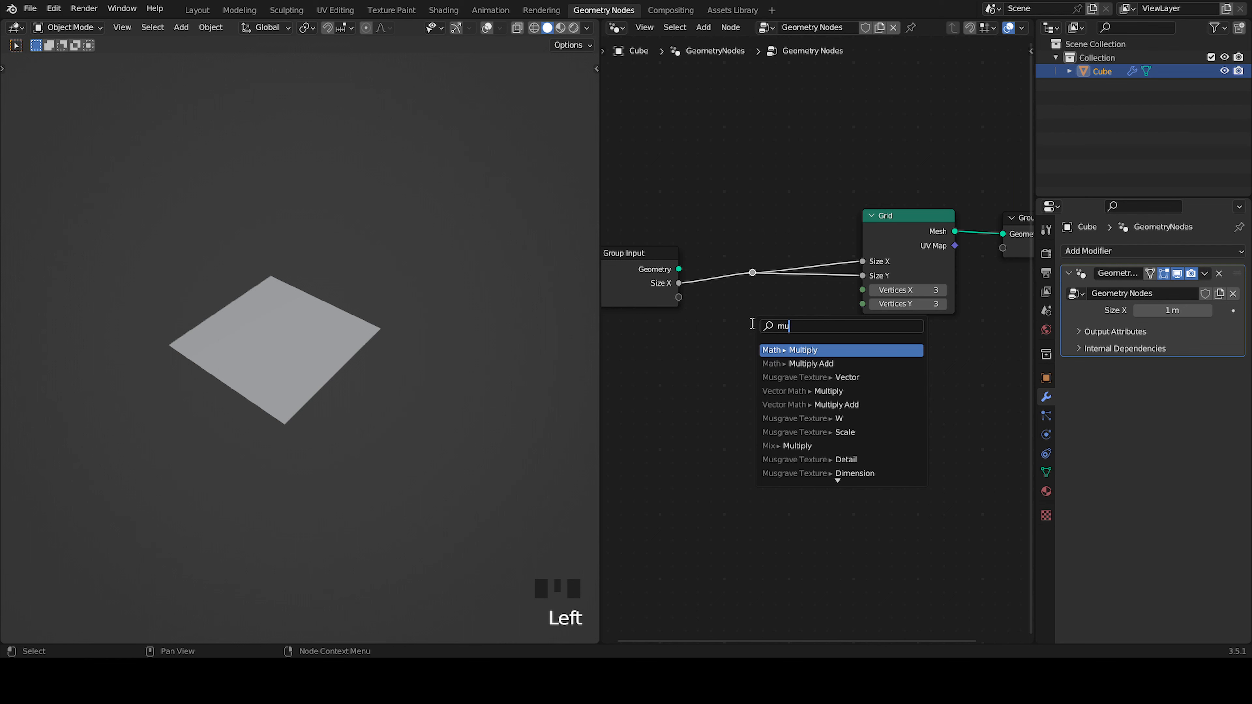
left_click(800, 350)
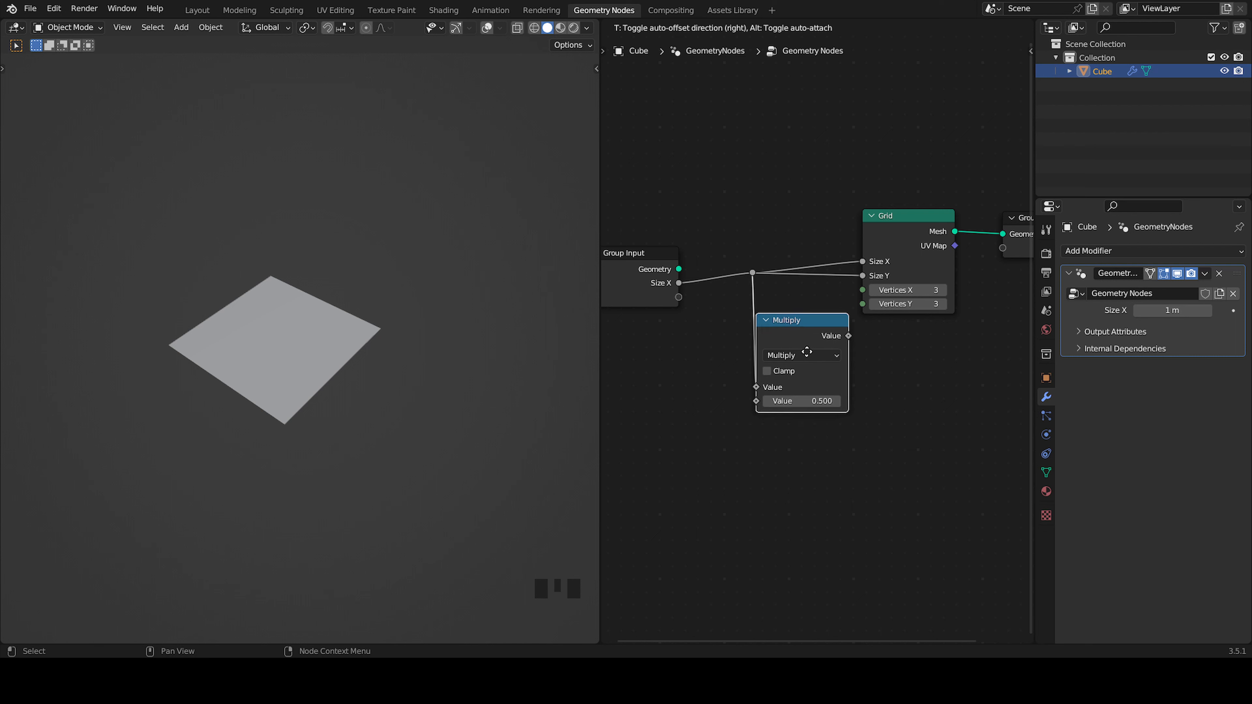
left_click(807, 353)
left_click(790, 407)
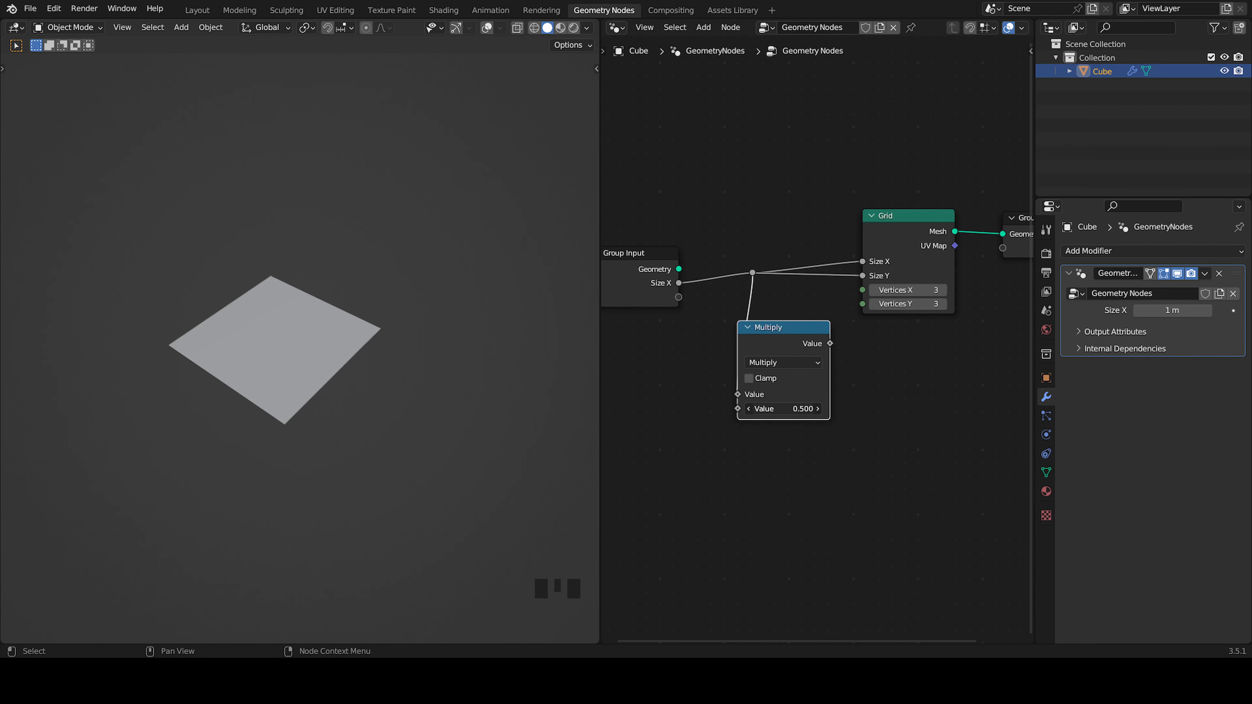
left_click(790, 406)
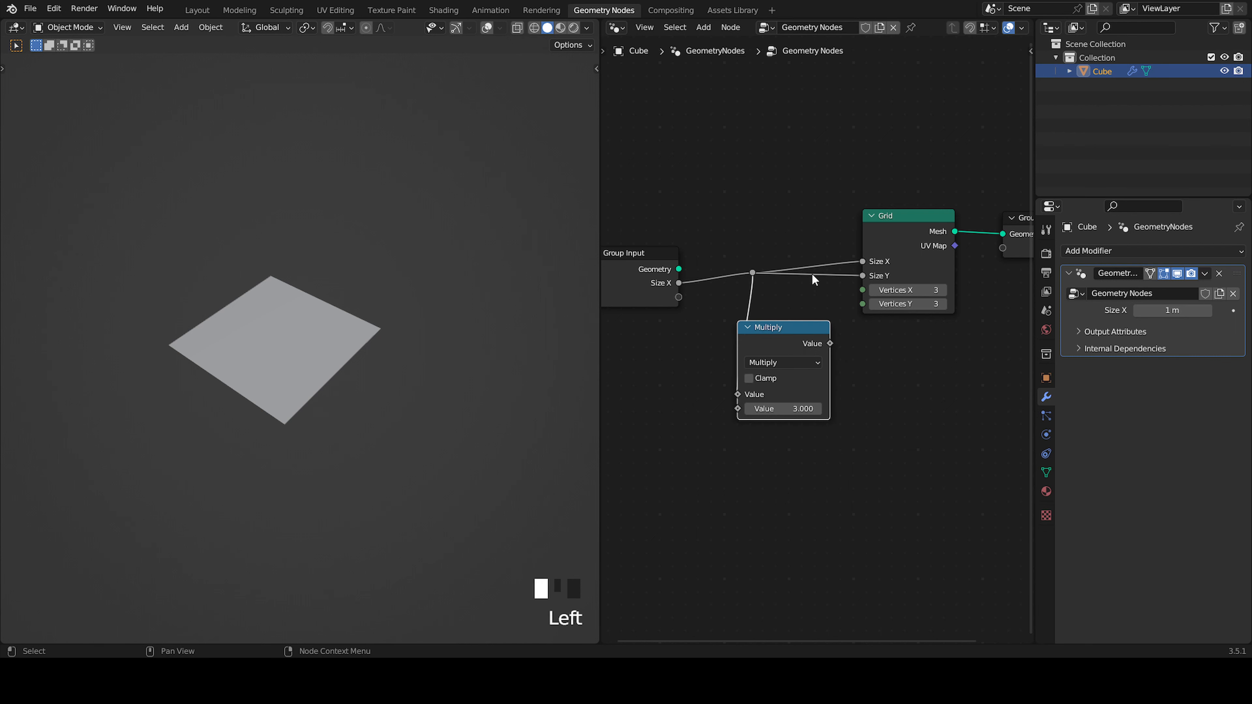
Connect the Multiply output to the Grid's Vertices X and Vertices Y, and tidy the node layout
left_click_drag(829, 341, 862, 290)
left_click_drag(830, 343, 863, 304)
scroll(832, 303, "down", 2)
left_click_drag(703, 306, 645, 304)
left_click(769, 289)
mouse_move(771, 291)
left_mouse_down()
mouse_move(779, 300)
mouse_move(745, 300)
mouse_move(779, 315)
left_mouse_up()
Display the viewport as wireframe with X-ray off and test the grid with the modifier's Size X value
mouse_move(1168, 312)
left_mouse_down()
mouse_move(1191, 313)
mouse_move(1144, 313)
mouse_move(1176, 312)
left_mouse_up()
left_click(532, 28)
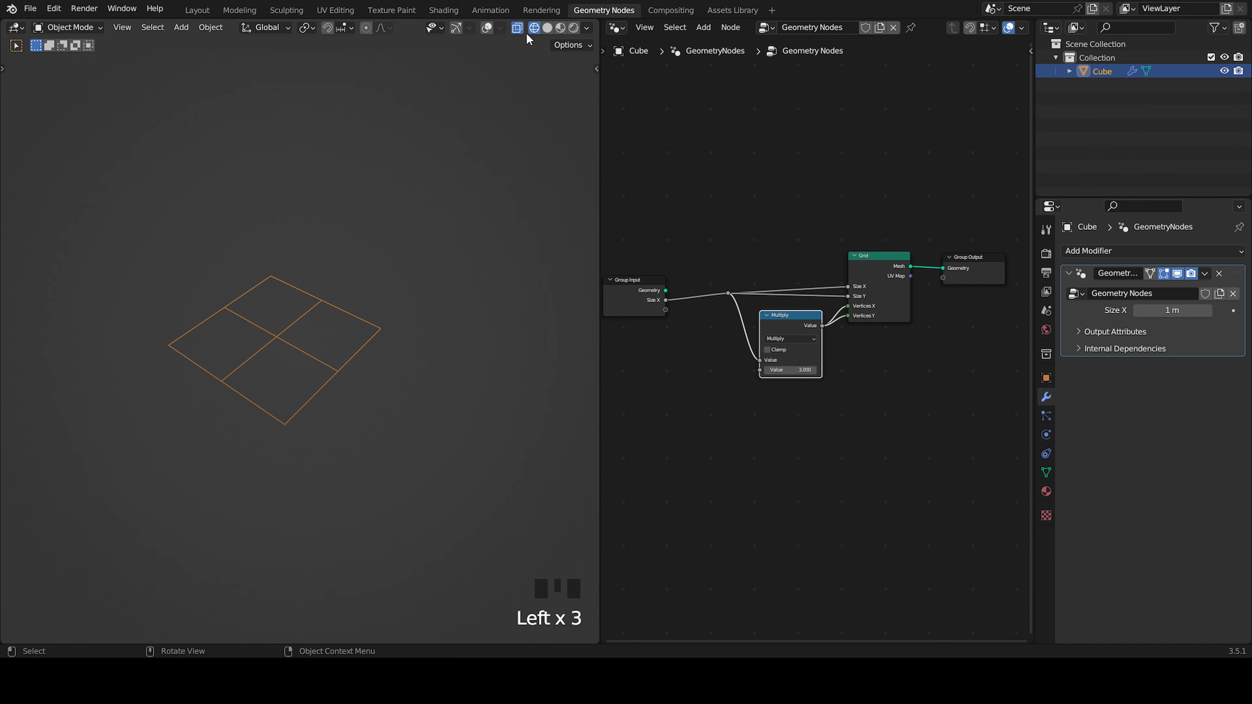
mouse_move(1170, 313)
left_mouse_down()
mouse_move(1209, 312)
mouse_move(1170, 313)
left_mouse_up()
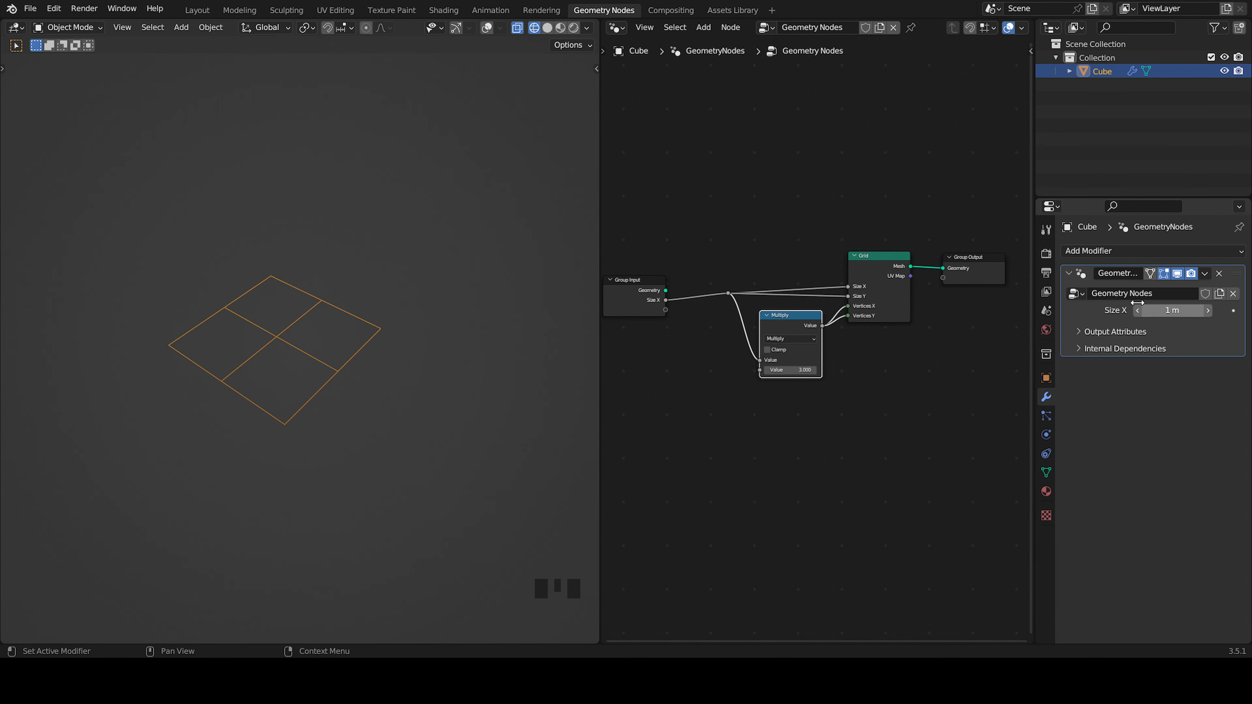
left_click(517, 28)
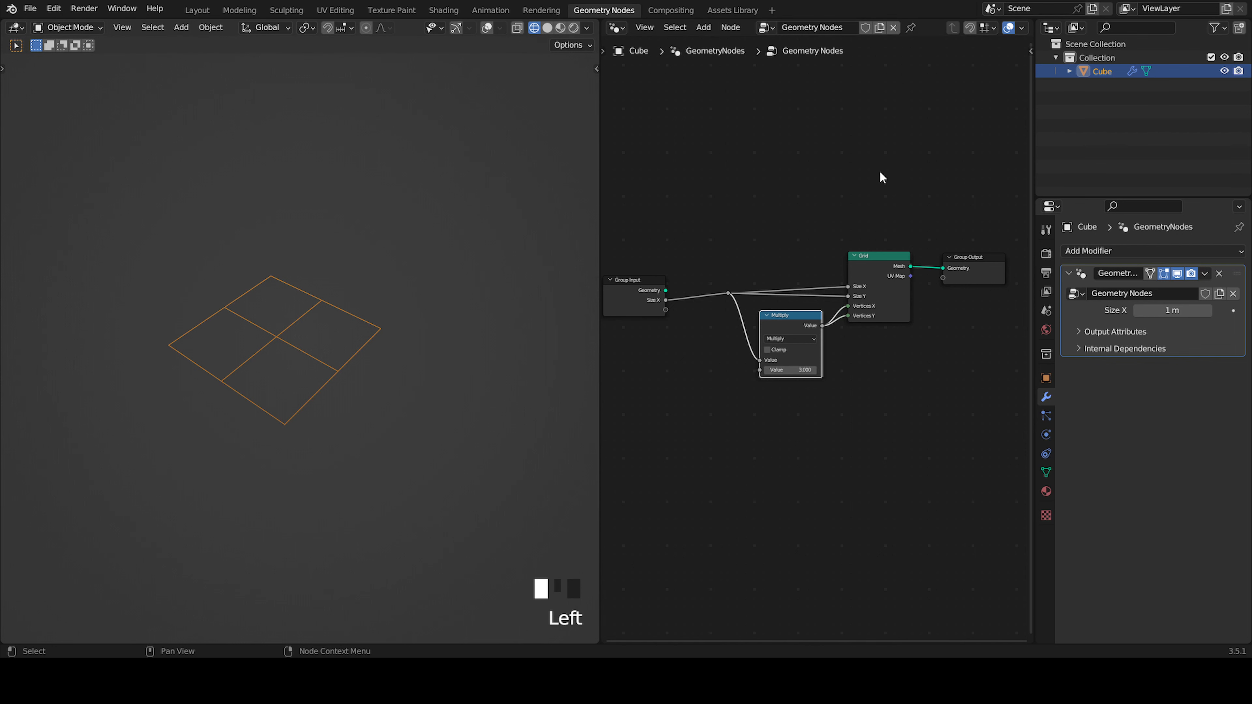
Rename the node group's Size X input to Amount
key("n")
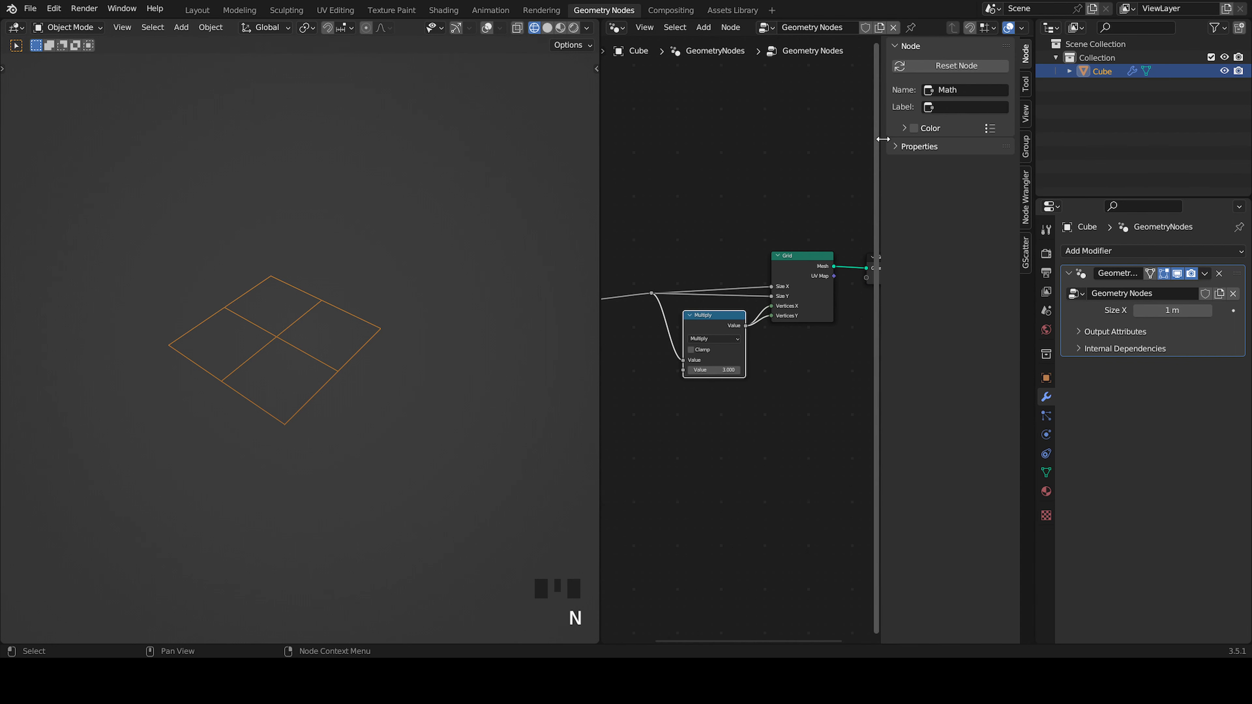
left_click(1026, 115)
left_click(1026, 147)
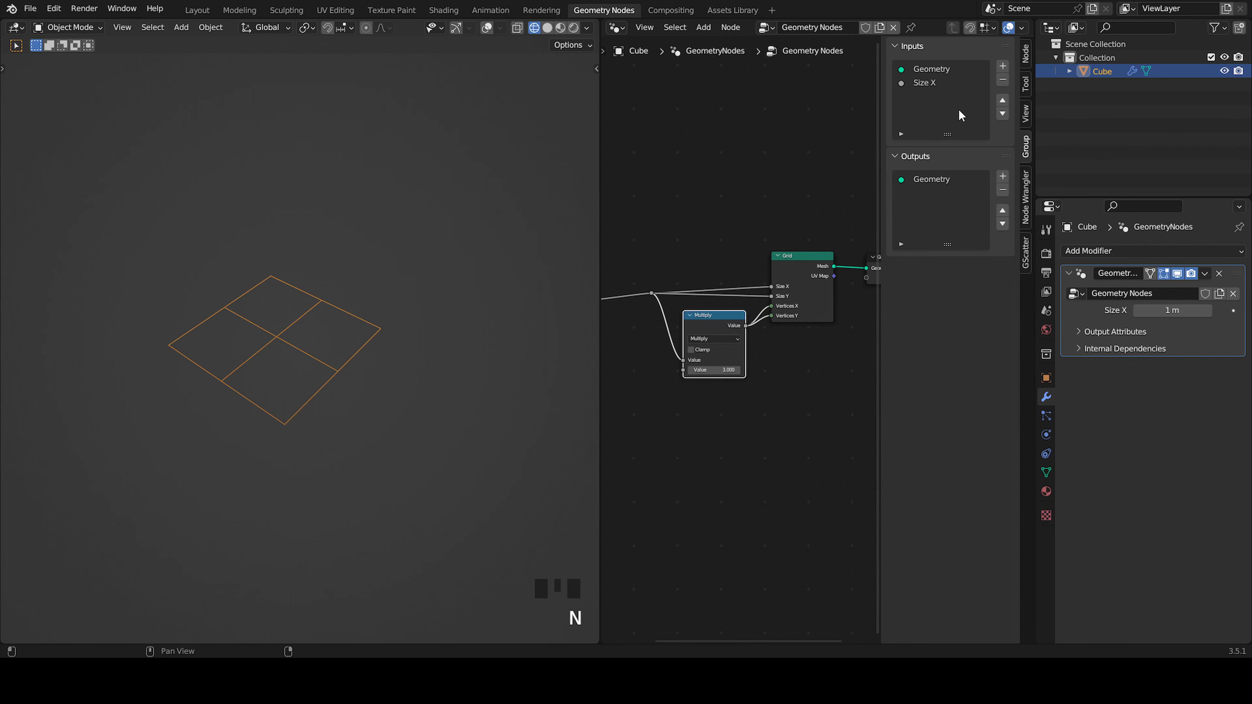
left_click(920, 82)
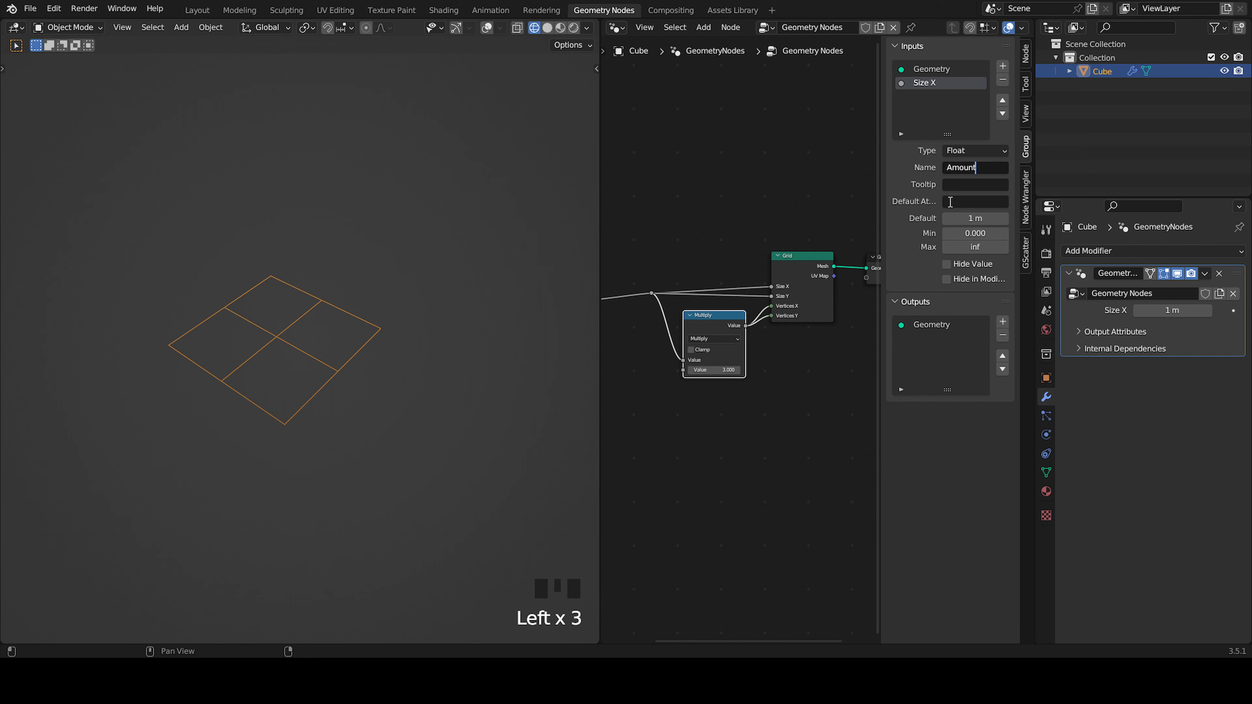
key("Return")
Change the Amount input's type to Integer and set the modifier's Amount to 1
left_click(985, 151)
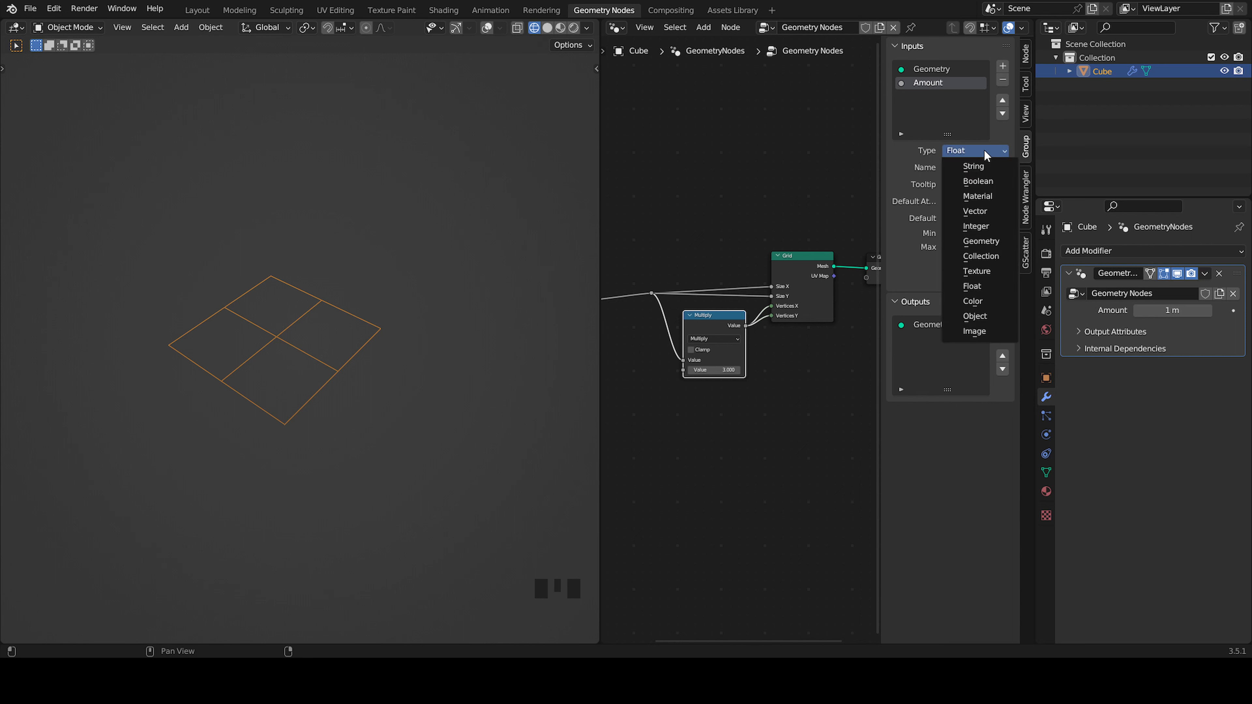
left_click(988, 226)
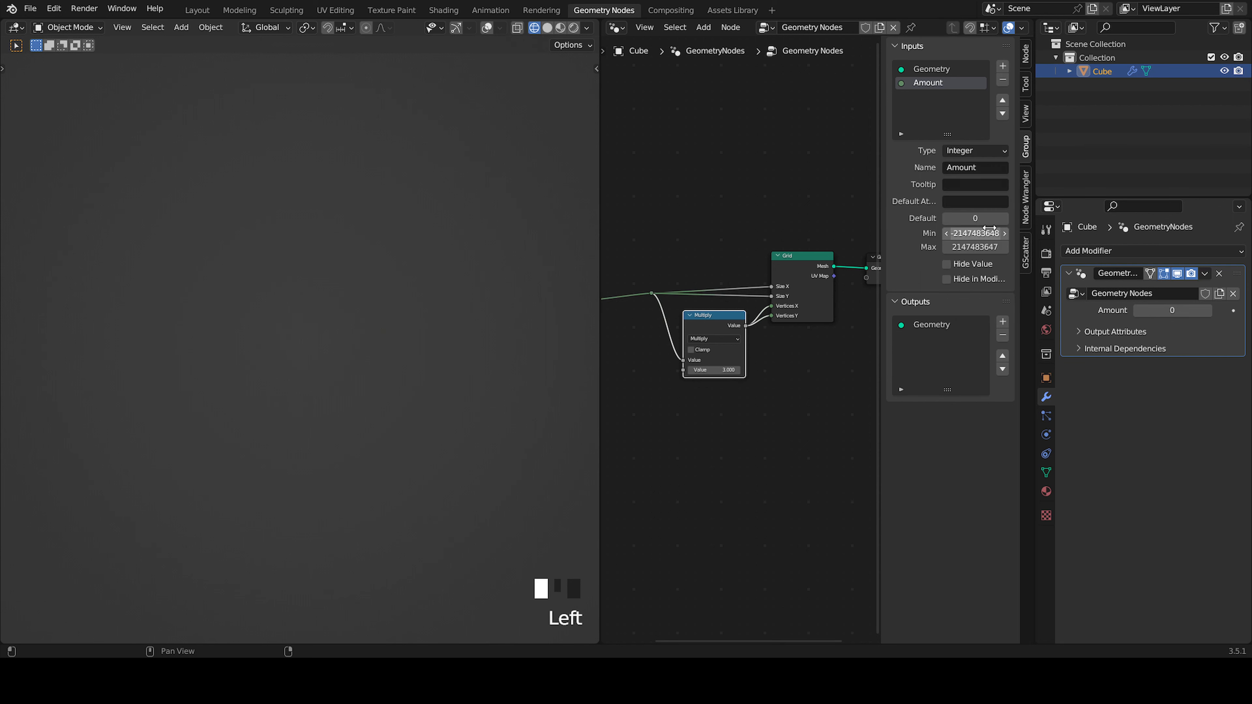
left_click(1209, 310)
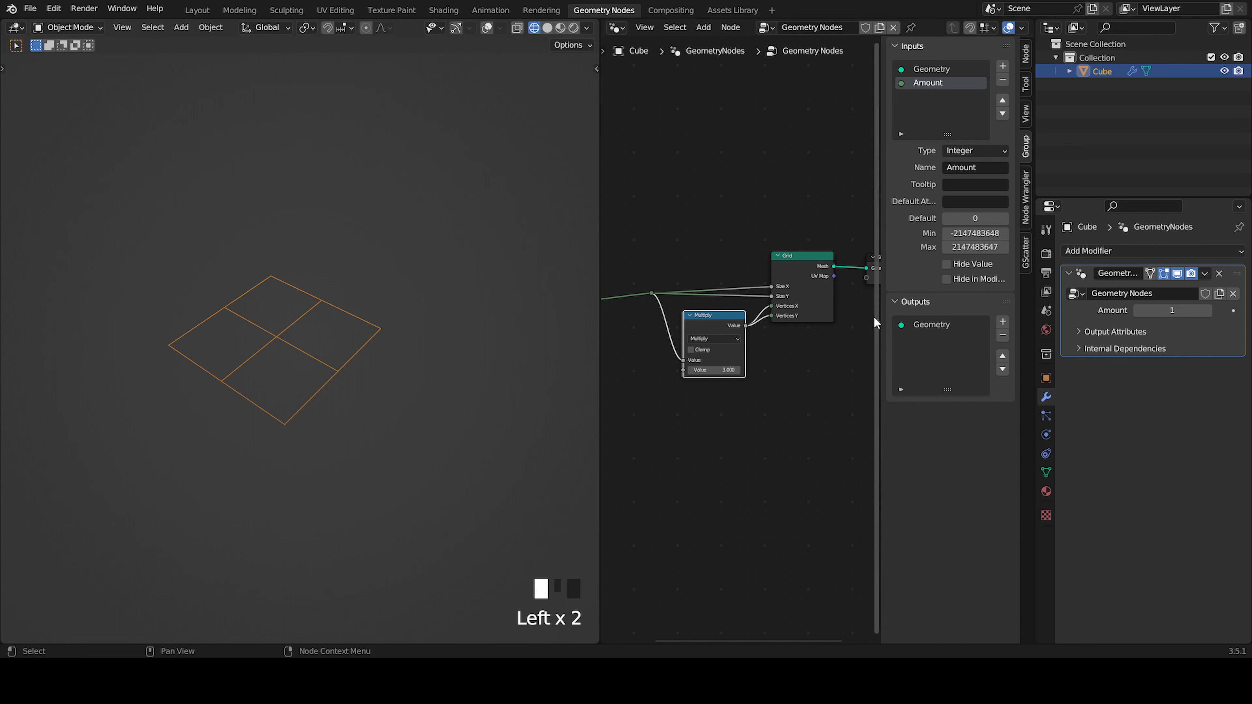
Test the grid by raising the modifier's Amount by one and returning it to 1
left_click(1208, 310)
left_click(1137, 310)
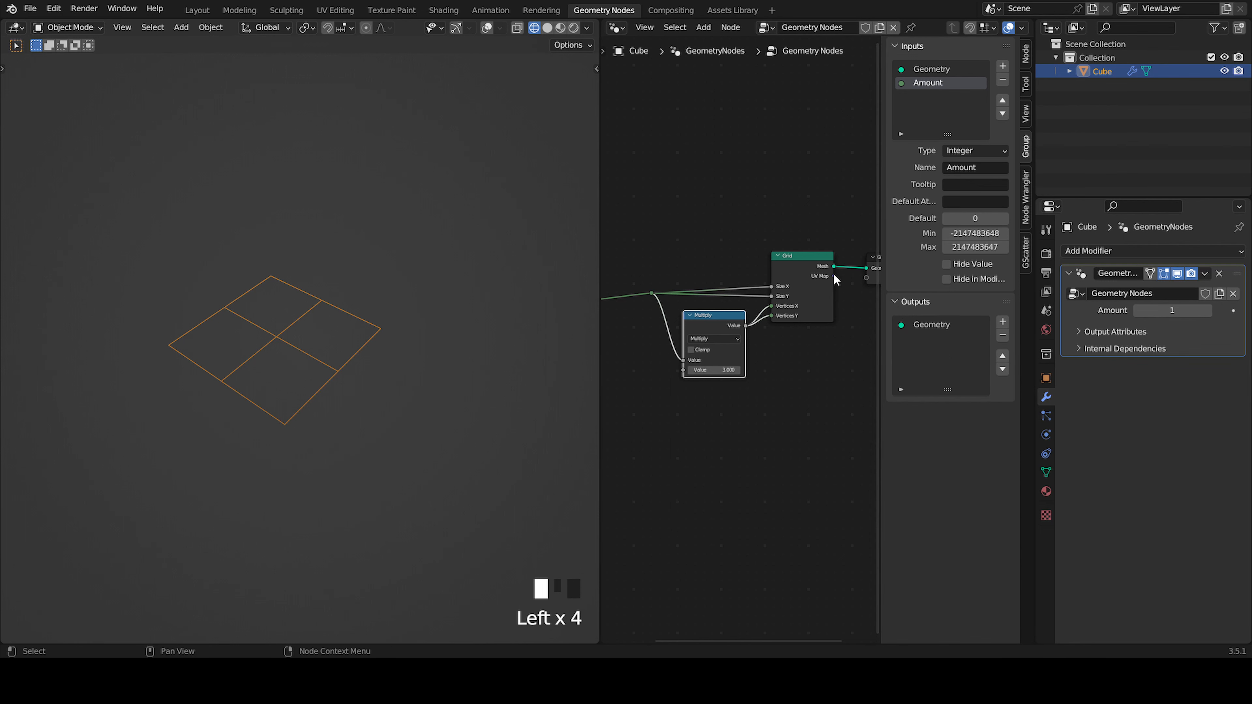
Hide the node editor's sidebar and move the Group Output node farther from the Grid to make room
key("n")
scroll(822, 339, "down", 3)
scroll(826, 340, "up", 5)
middle_click_drag(873, 338, 699, 320)
left_click_drag(856, 244, 1000, 243)
middle_click_drag(866, 279, 737, 312)
left_click_drag(831, 269, 943, 281)
Insert an Instance on Points node between the Grid and the Group Output
key("q")
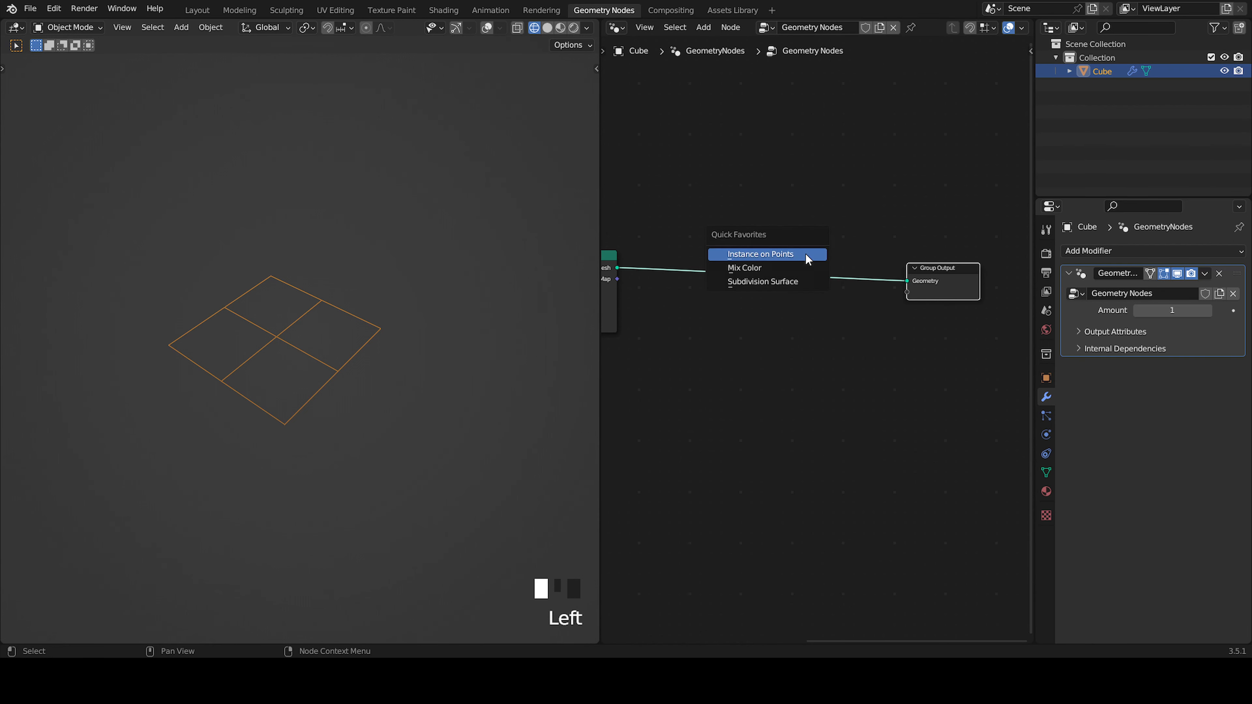
left_click(805, 254)
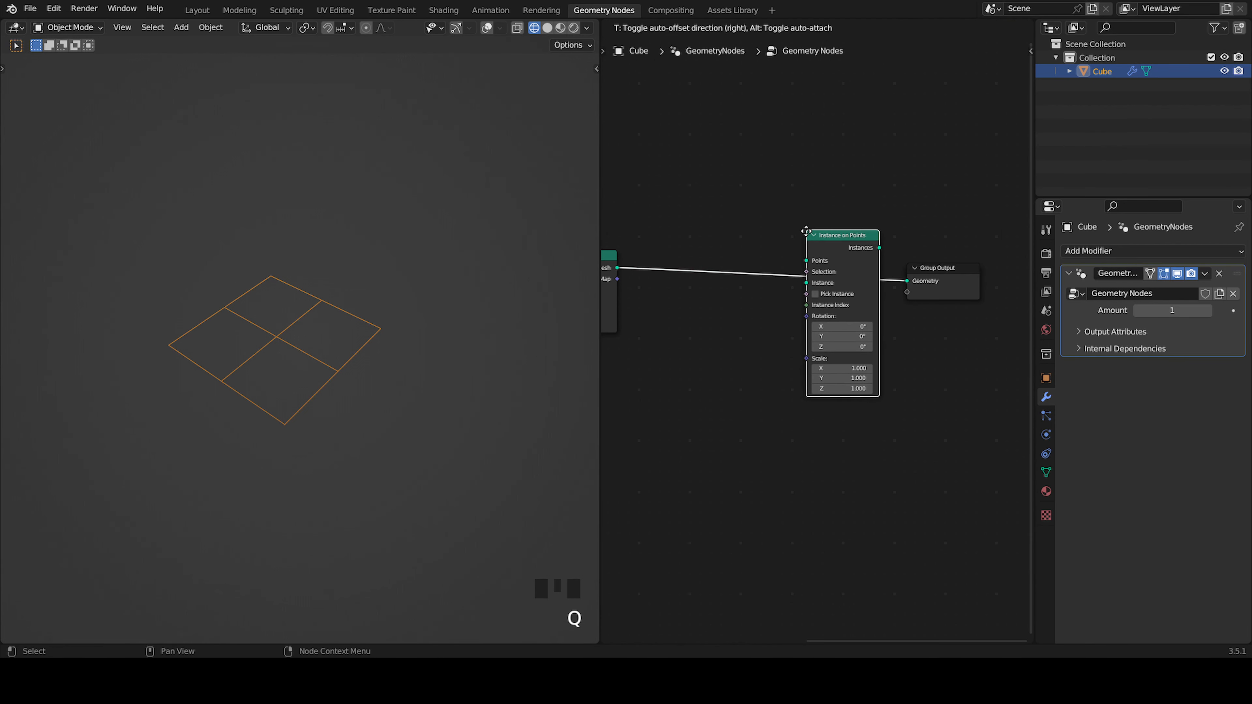
left_click(816, 253)
left_click_drag(816, 253, 835, 284)
middle_click_drag(827, 311, 854, 257)
scroll(846, 272, "up", 2)
left_click_drag(910, 237, 919, 235)
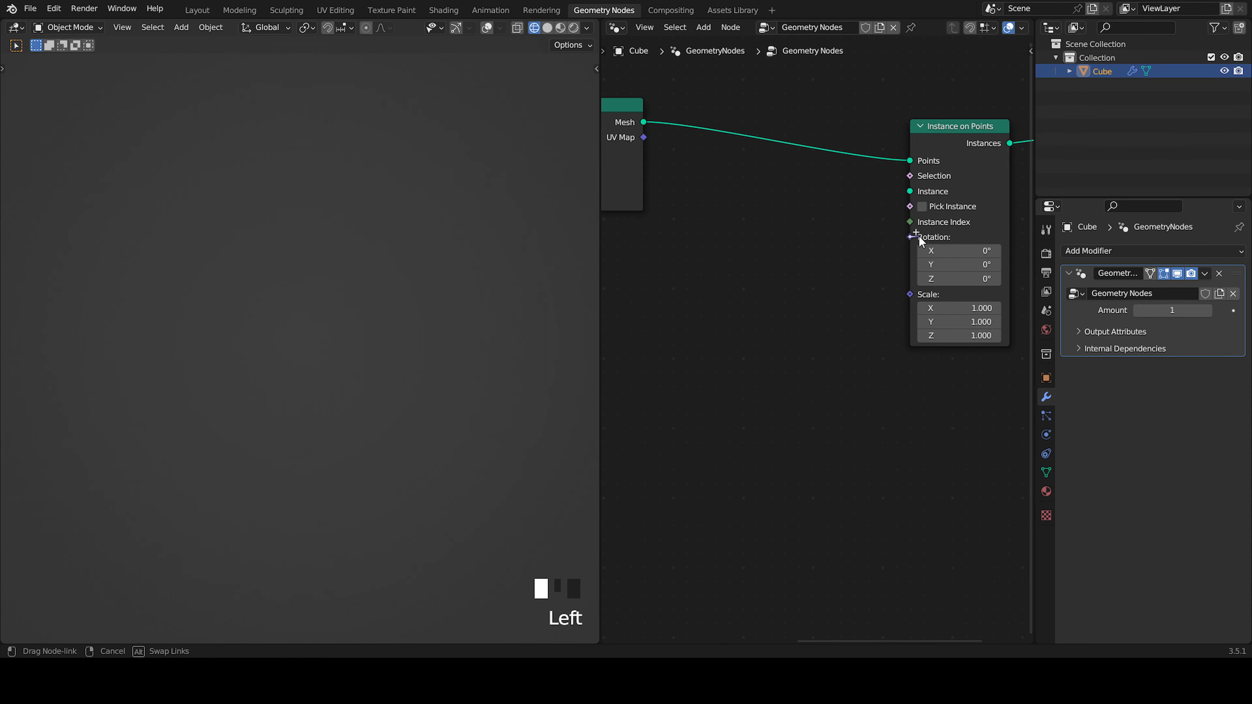
left_click_drag(861, 265, 857, 264)
right_click(857, 265)
Add a Combine XYZ node, connect its Vector to the Instance on Points Rotation, and place it beside that node
middle_click_drag(856, 268, 907, 253)
key("shift+a")
left_click(864, 258)
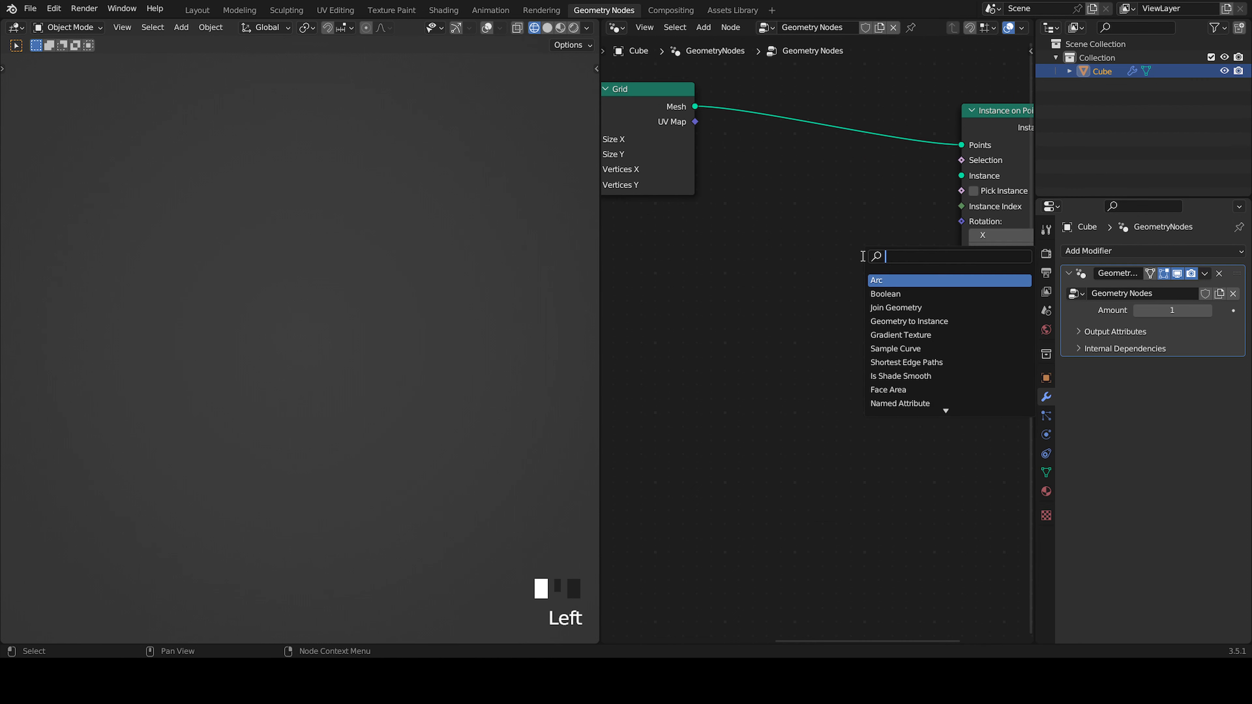
type("com")
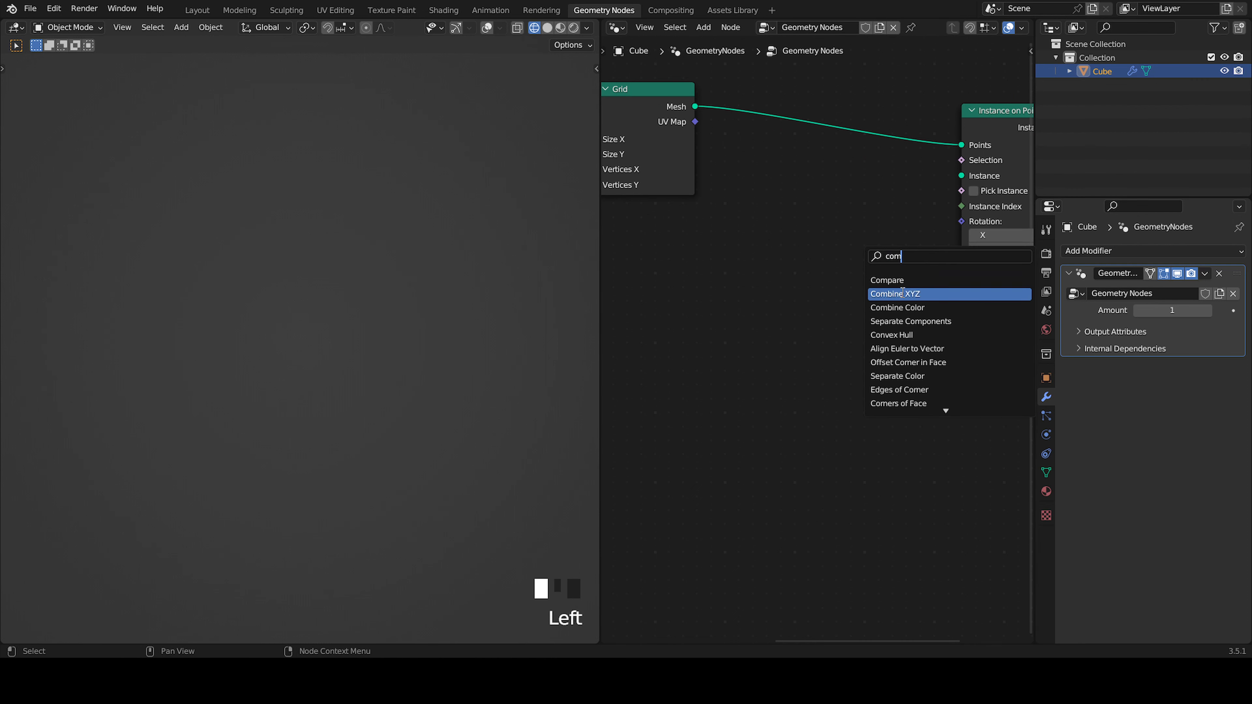
left_click(897, 294)
left_click(868, 257)
left_click_drag(860, 243, 961, 223)
left_click_drag(861, 243, 887, 214)
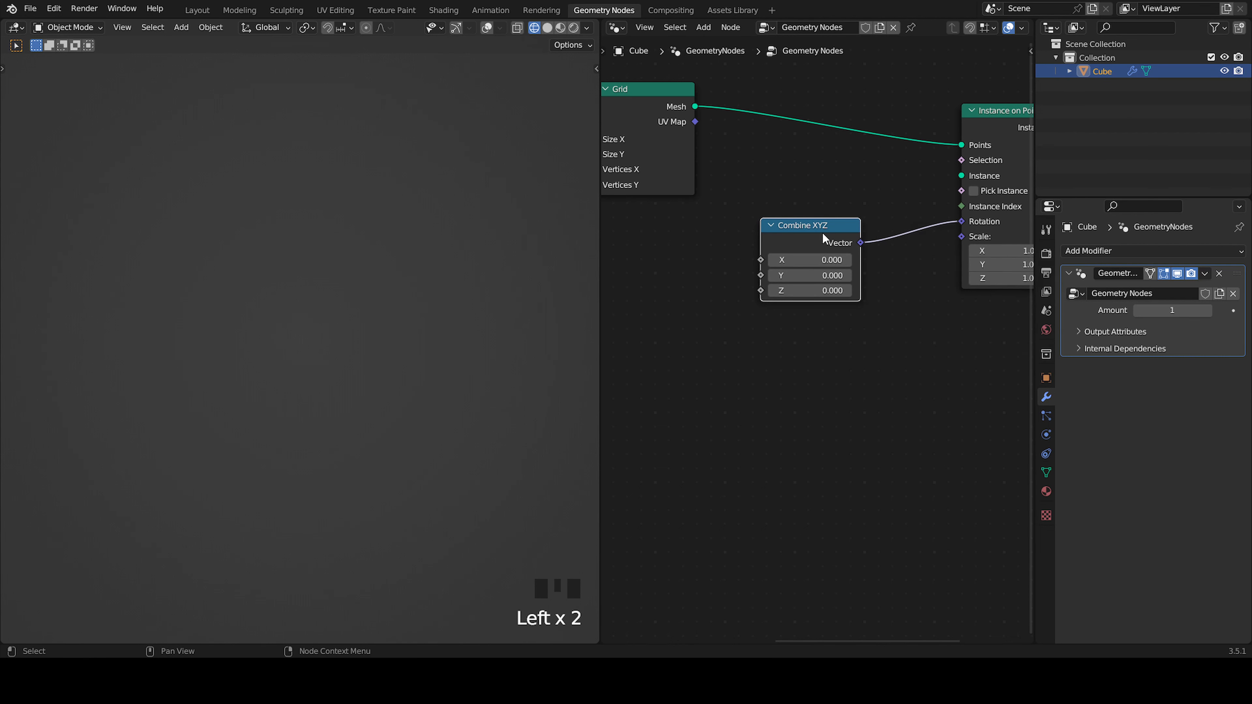
left_click_drag(821, 238, 898, 229)
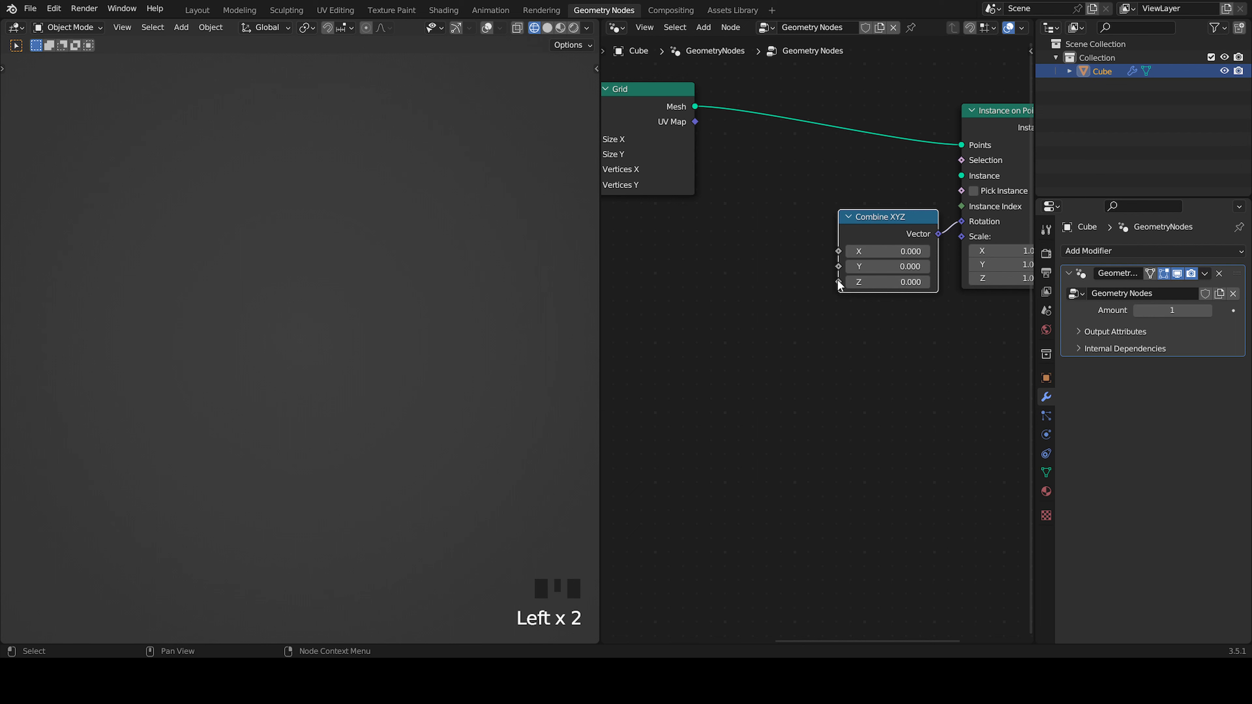
Add a float Random Value node with Max 360 and connect it to the Z input of Combine XYZ
key("shift+a")
type("random")
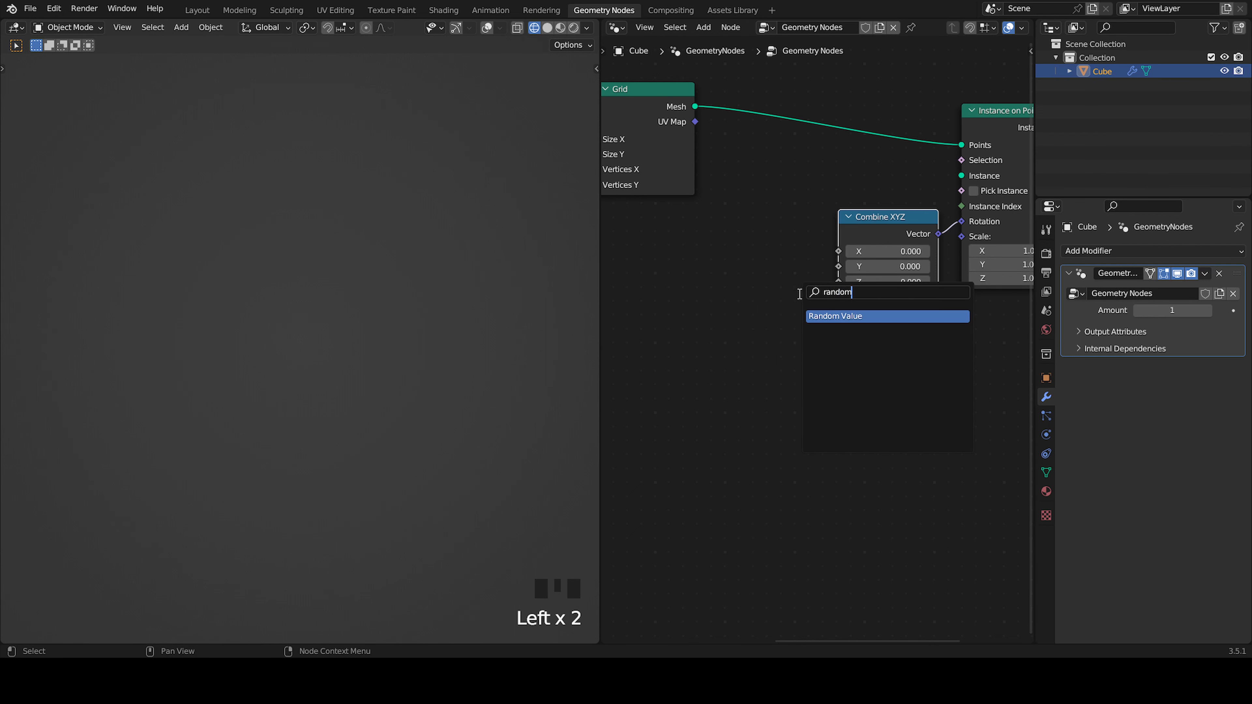
key("Return")
left_click(713, 284)
left_click_drag(780, 280, 834, 290)
left_click(749, 335)
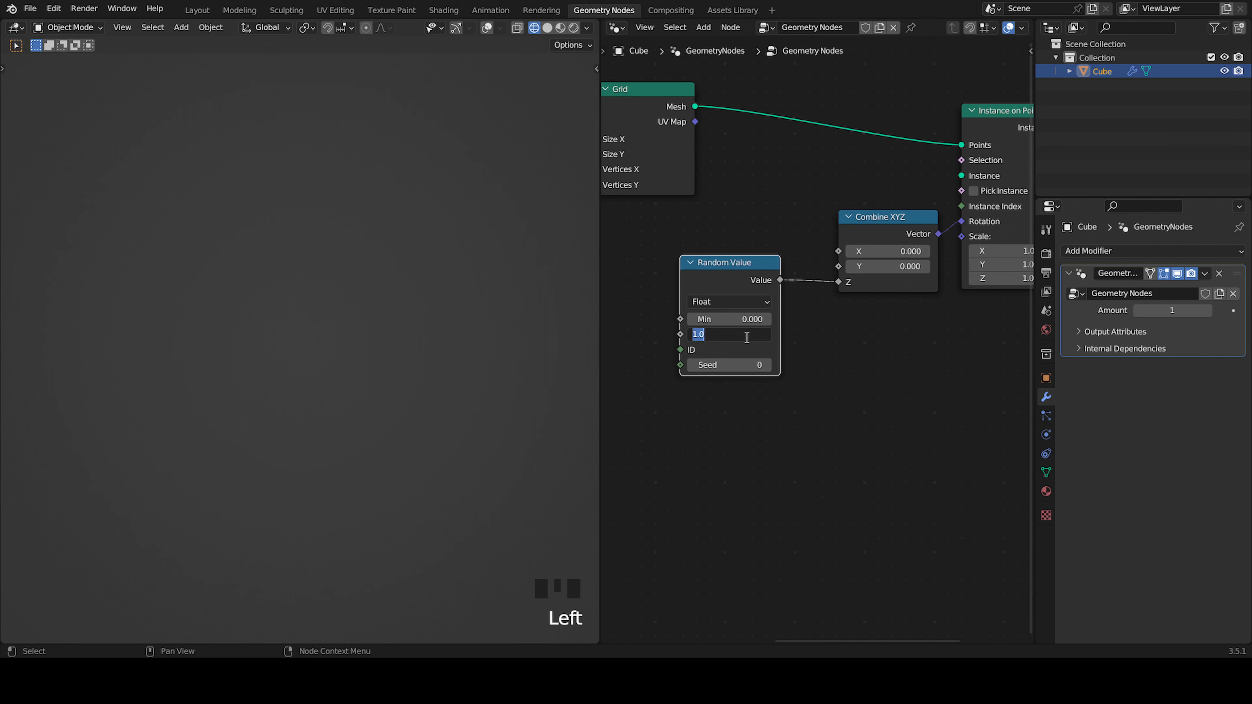
left_click(746, 338)
left_click_drag(736, 275, 777, 232)
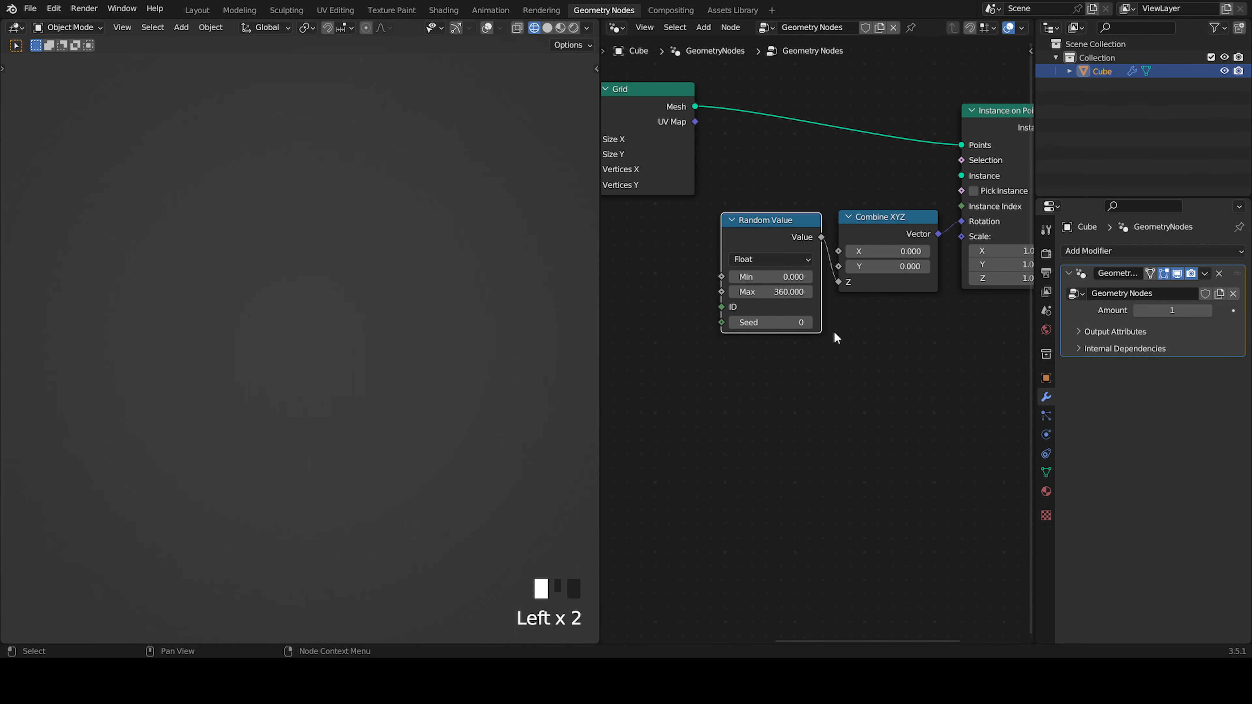
Move the Random Value, Combine XYZ, Instance on Points and Group Output nodes together, away from the Grid
scroll(472, 350, "up", 4)
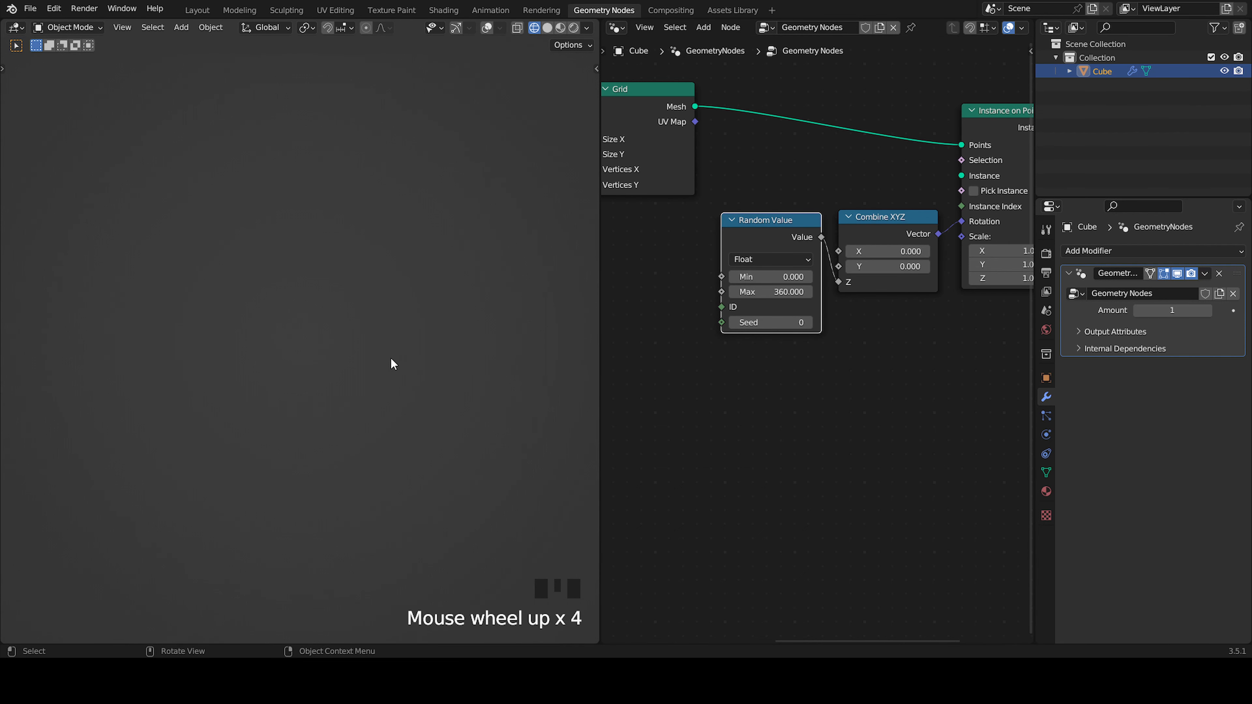
scroll(432, 310, "down", 1)
scroll(883, 290, "down", 3)
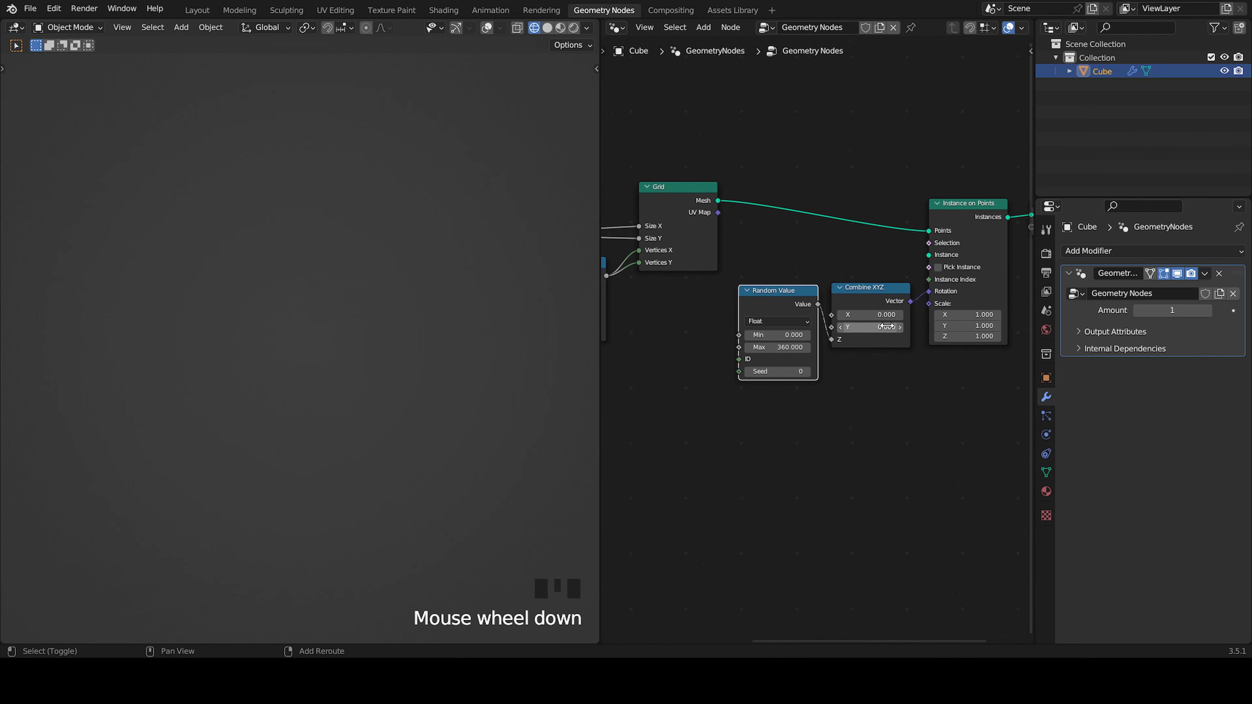
scroll(736, 337, "down", 3)
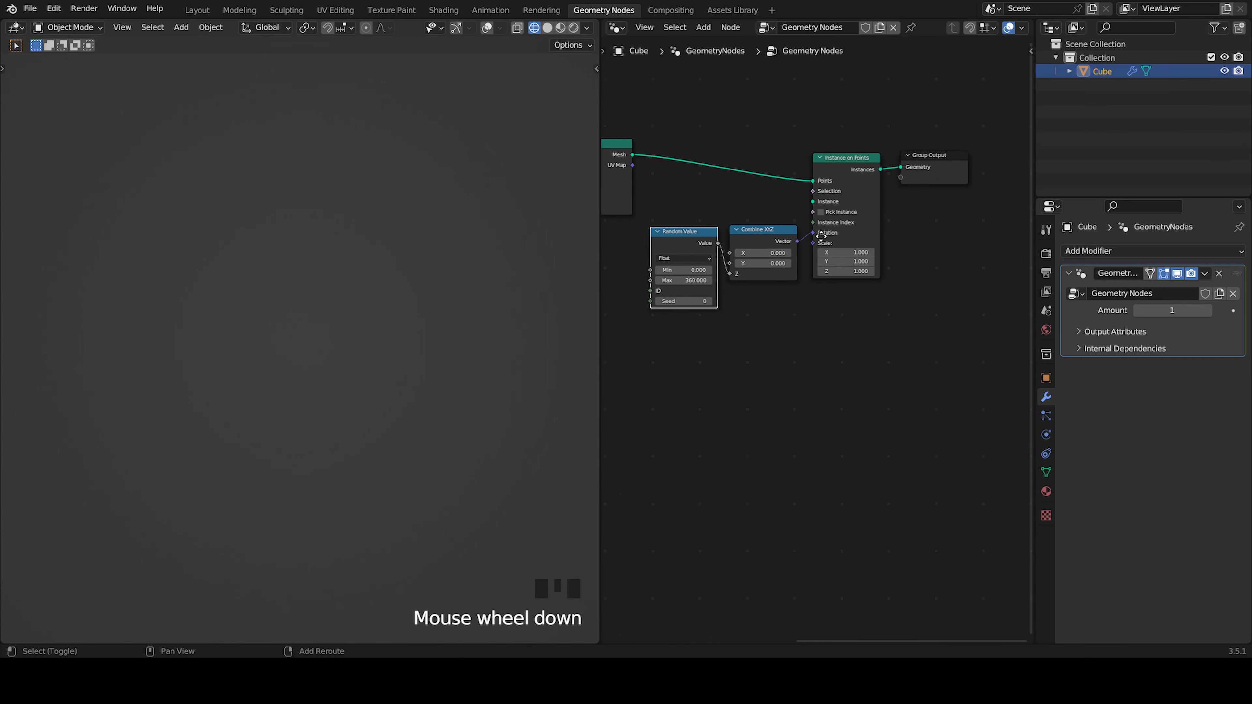
left_click_drag(905, 355, 718, 250)
scroll(895, 261, "down", 1)
scroll(895, 261, "down", 1)
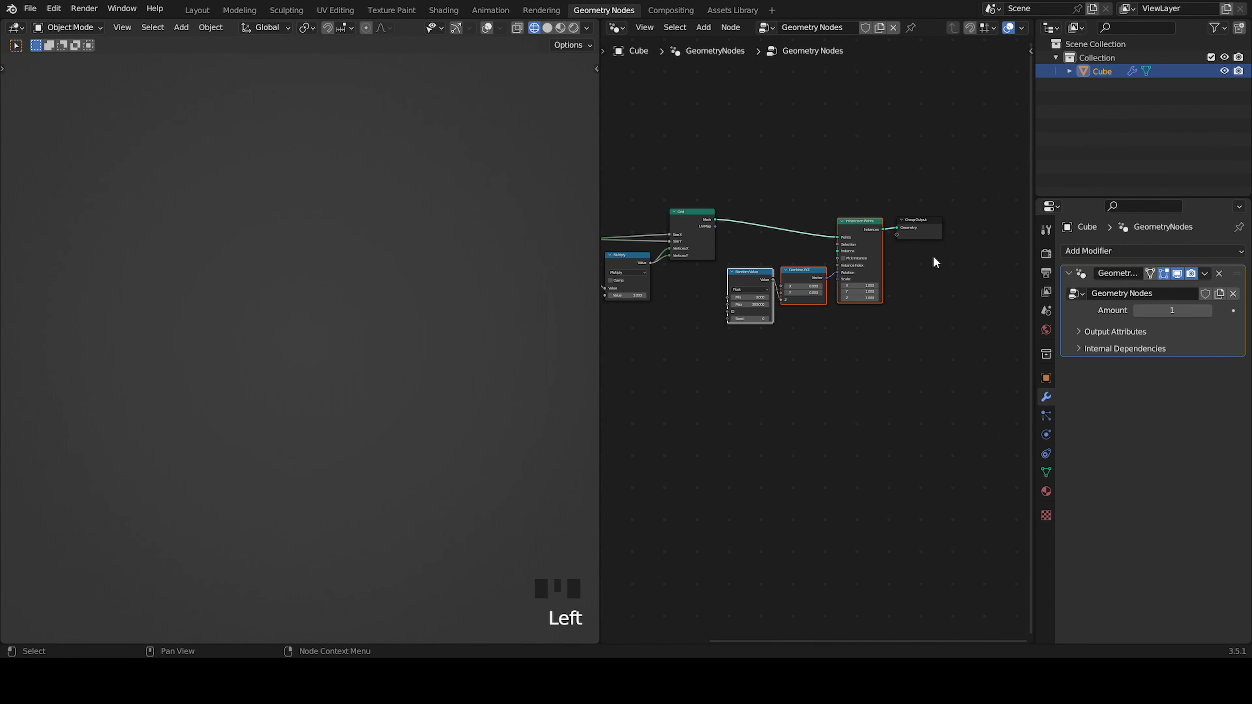
left_click_drag(748, 186, 931, 336)
key("g")
left_click(914, 373)
left_click(840, 362)
left_click(768, 389)
Add a Cylinder mesh node in the empty area below the Grid and duplicate it
scroll(754, 395, "up", 4)
middle_click_drag(742, 395, 815, 348)
key("shift+a")
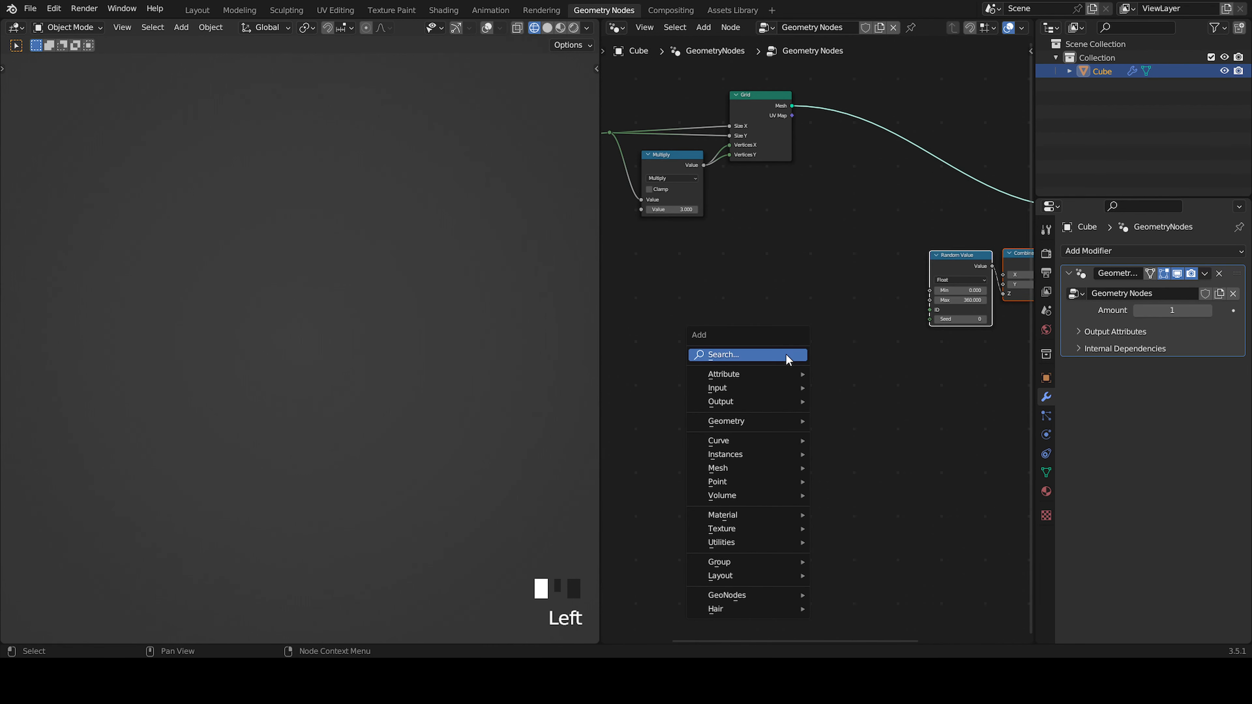
left_click(785, 353)
type("cil")
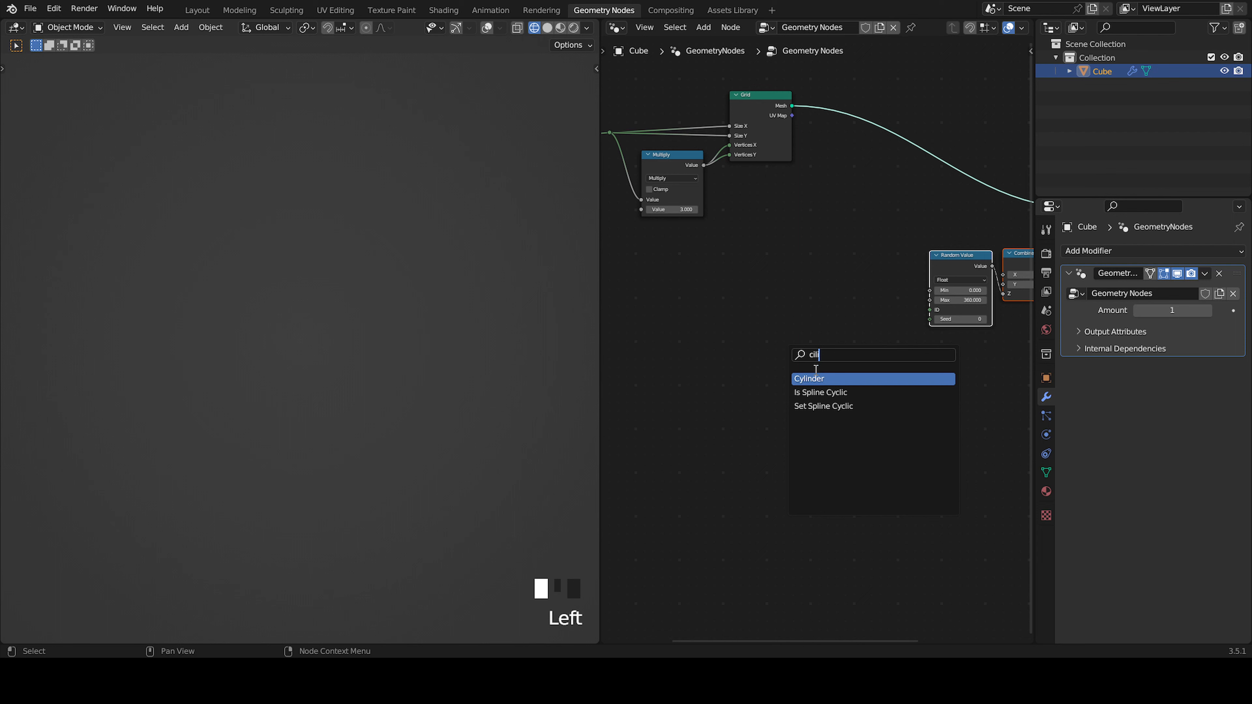
key("Return")
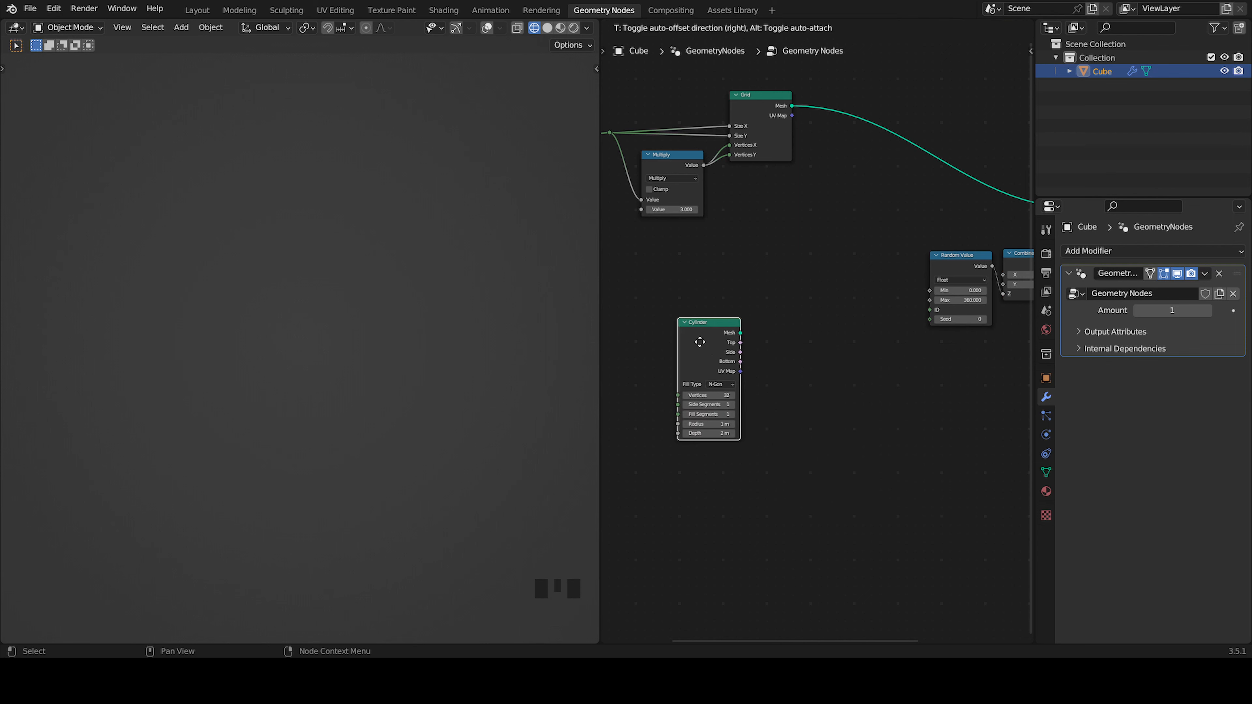
left_click(680, 342)
key("shift+d")
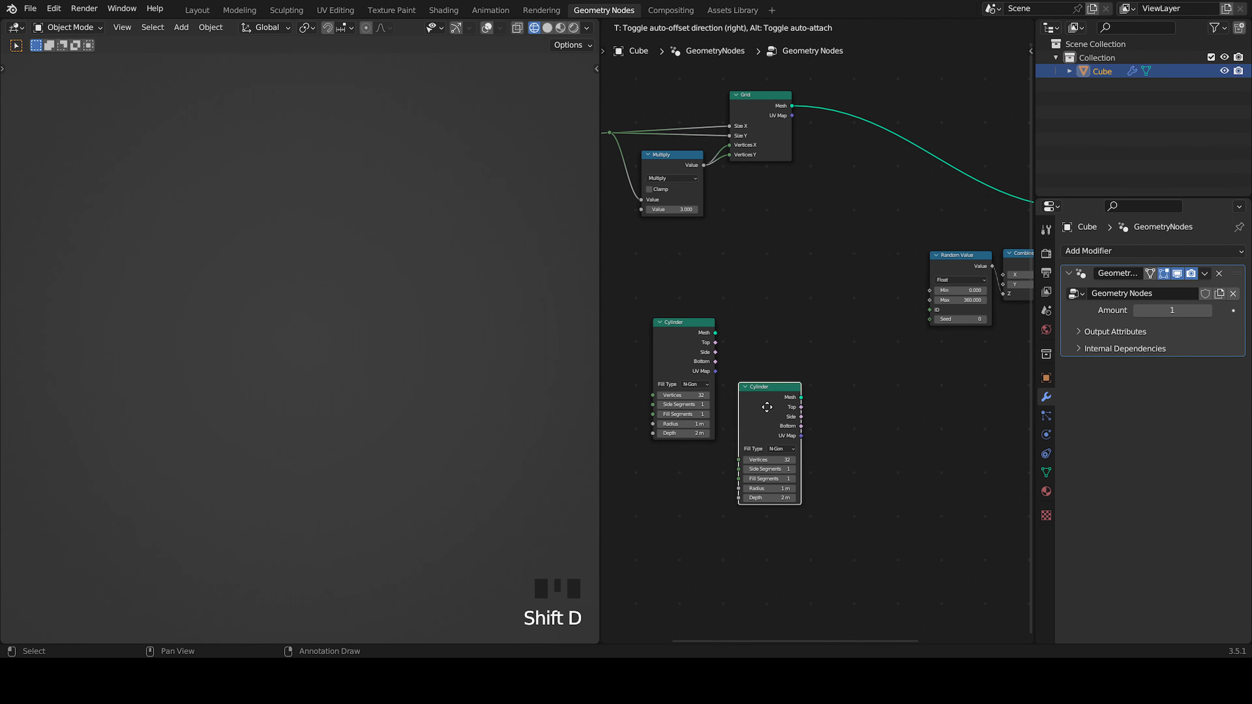
left_click(755, 413)
Move the Group Output beside the cylinders, connect the first Cylinder's Mesh to it, and display the viewport in solid shading
middle_click_drag(819, 380, 789, 297)
scroll(789, 298, "down", 2)
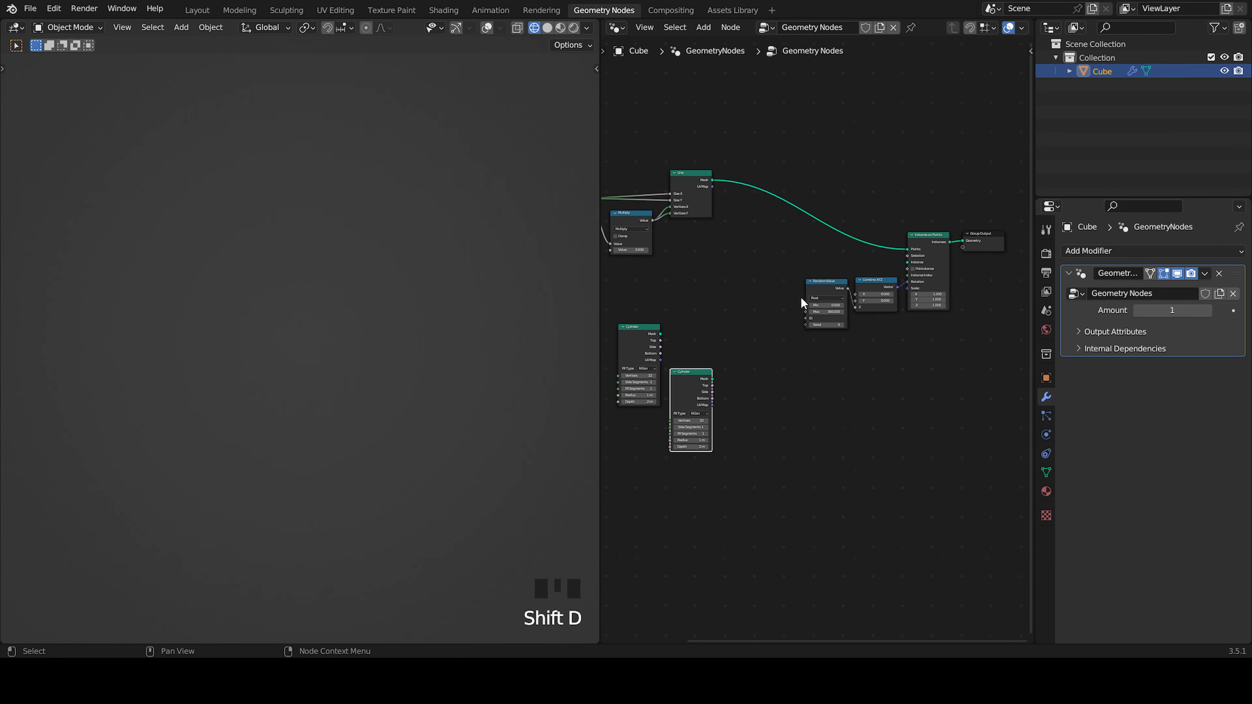
left_click_drag(976, 259, 735, 377)
scroll(735, 377, "up", 3)
left_click_drag(632, 265, 810, 316)
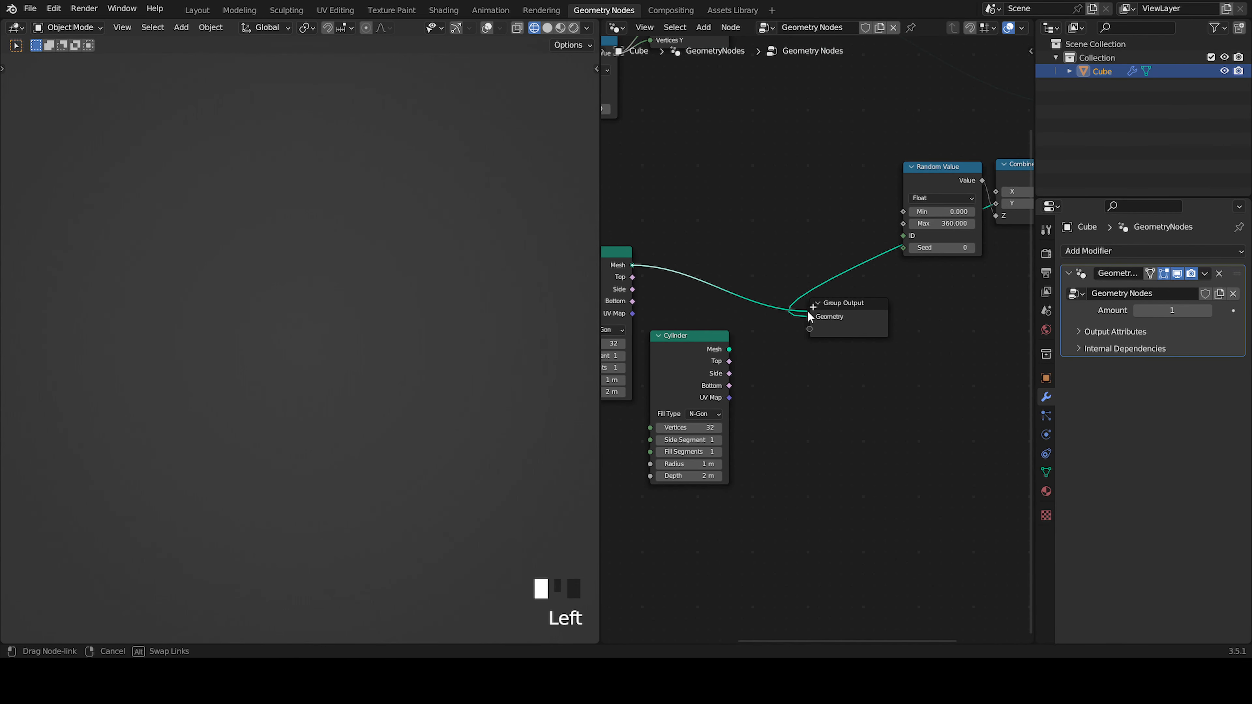
middle_click_drag(834, 330, 920, 304)
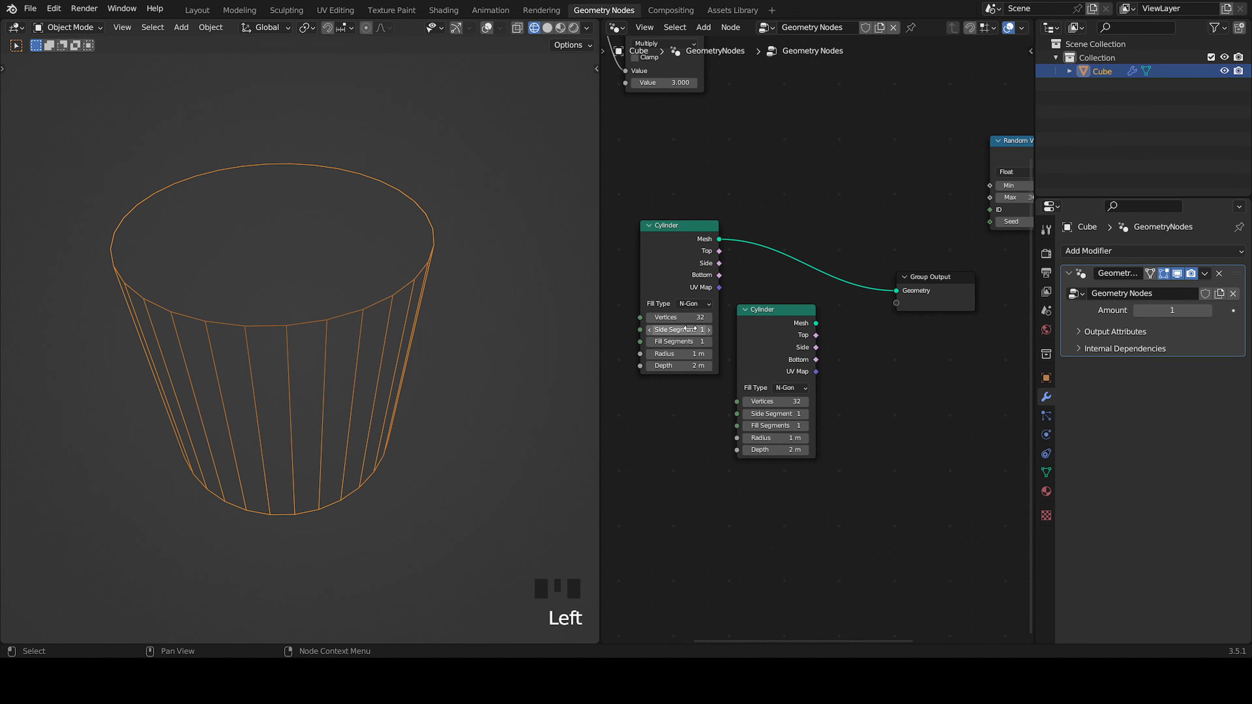
left_click(547, 29)
Set the first Cylinder's Vertices to 3, Radius to 0.39 m and Depth to 0.05 m
middle_click_drag(670, 322, 689, 309)
left_click(688, 309)
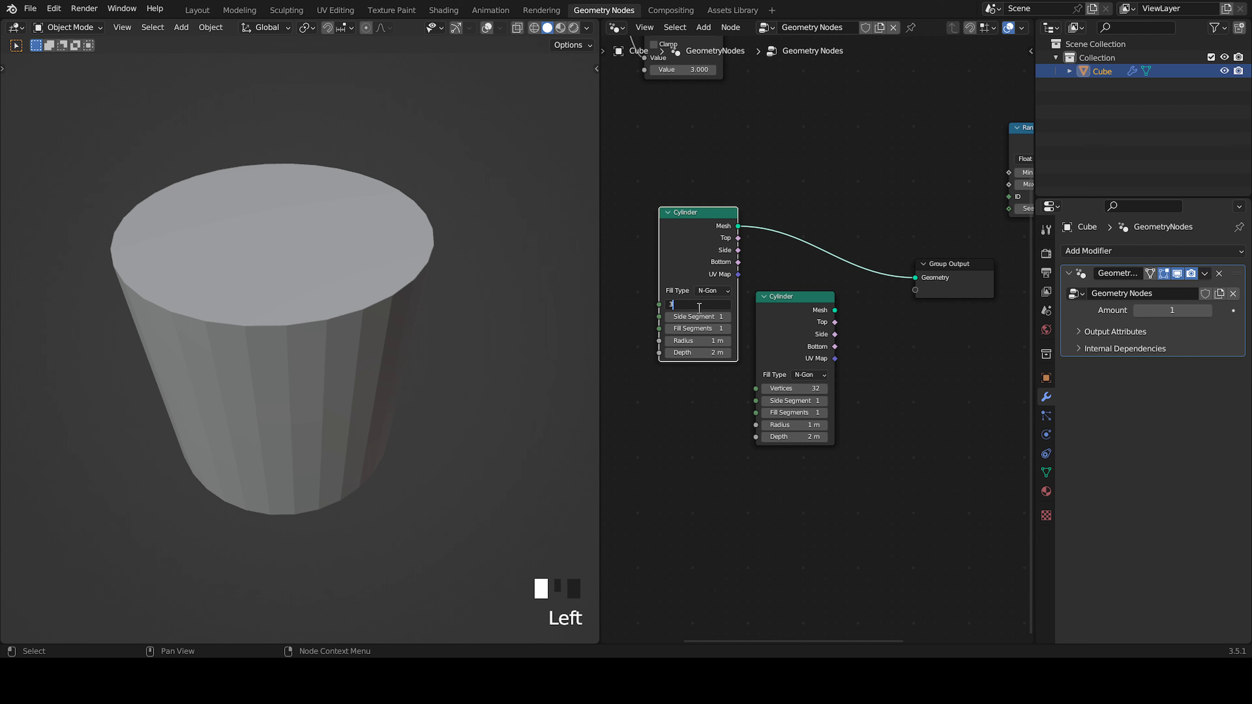
type("3")
left_click(699, 308)
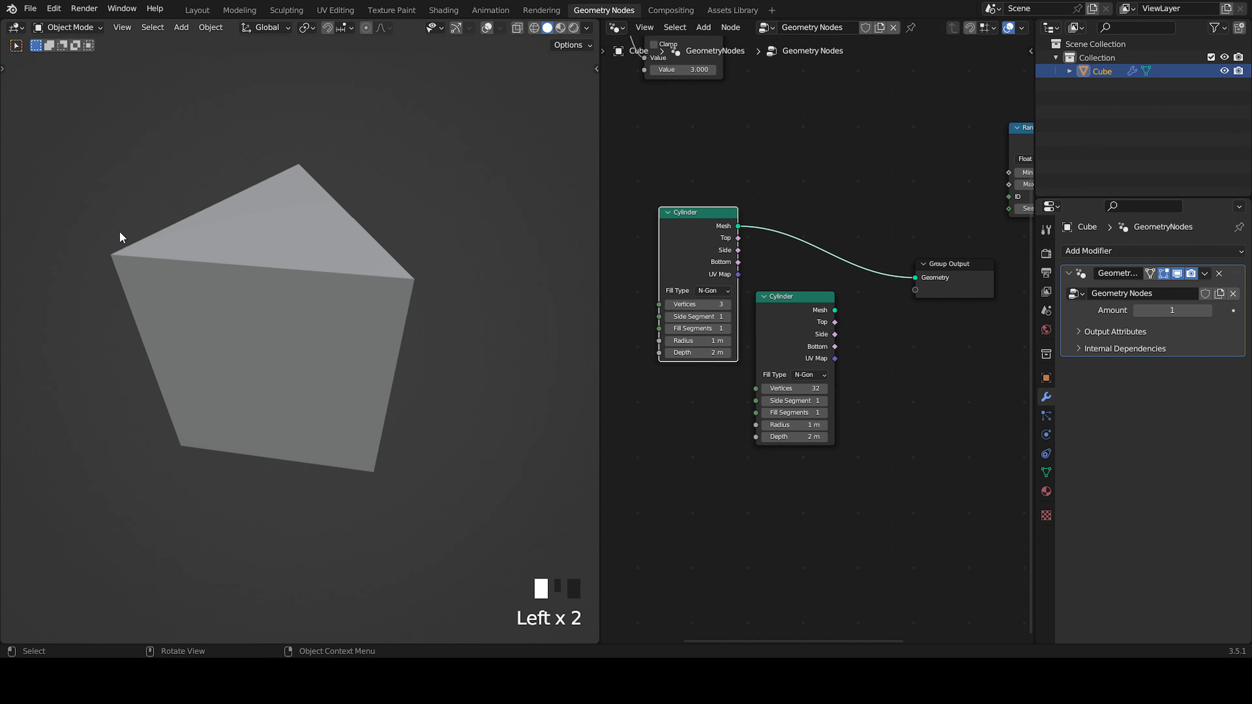
left_click_drag(700, 353, 656, 353, "shift")
mouse_move(698, 353)
left_mouse_down("shift")
mouse_move(685, 353)
mouse_move(698, 341)
mouse_move(700, 352)
left_mouse_up("shift")
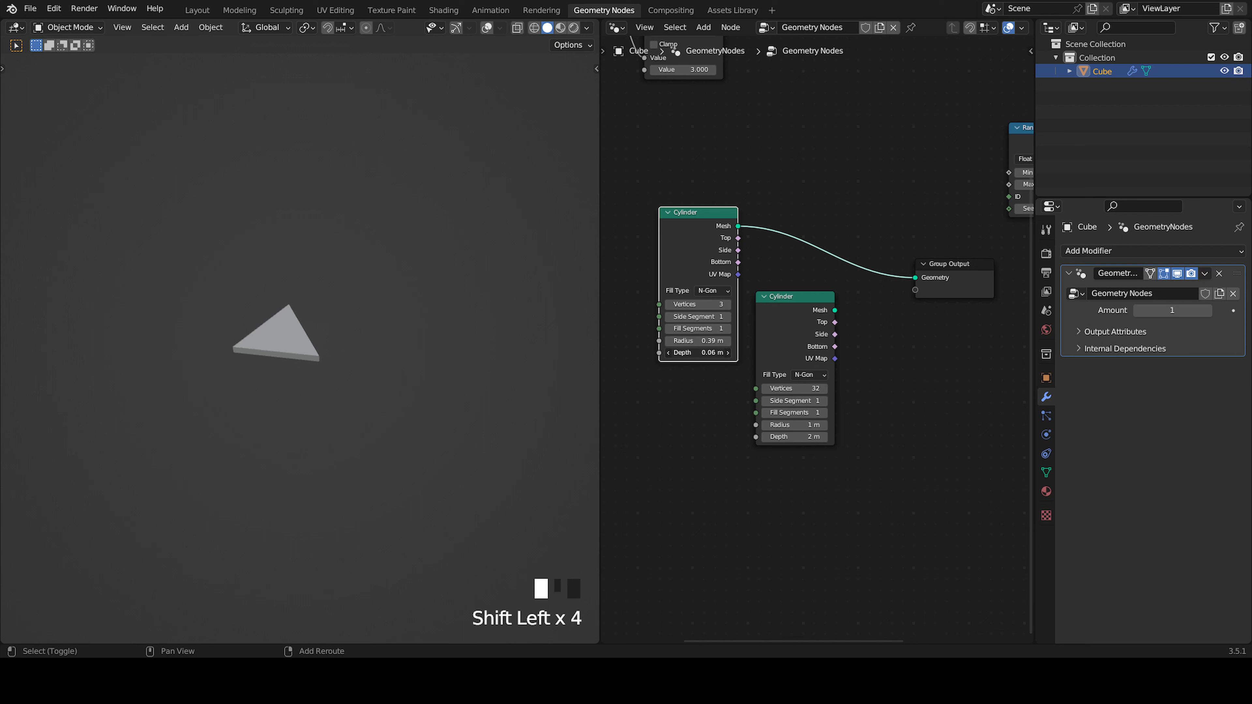
middle_click_drag(409, 348, 436, 334)
Place the second Cylinder below the first and combine both meshes through a Join Geometry node before the Group Output
left_click_drag(819, 316, 716, 394)
key("shift+a")
left_click(807, 320)
type("join")
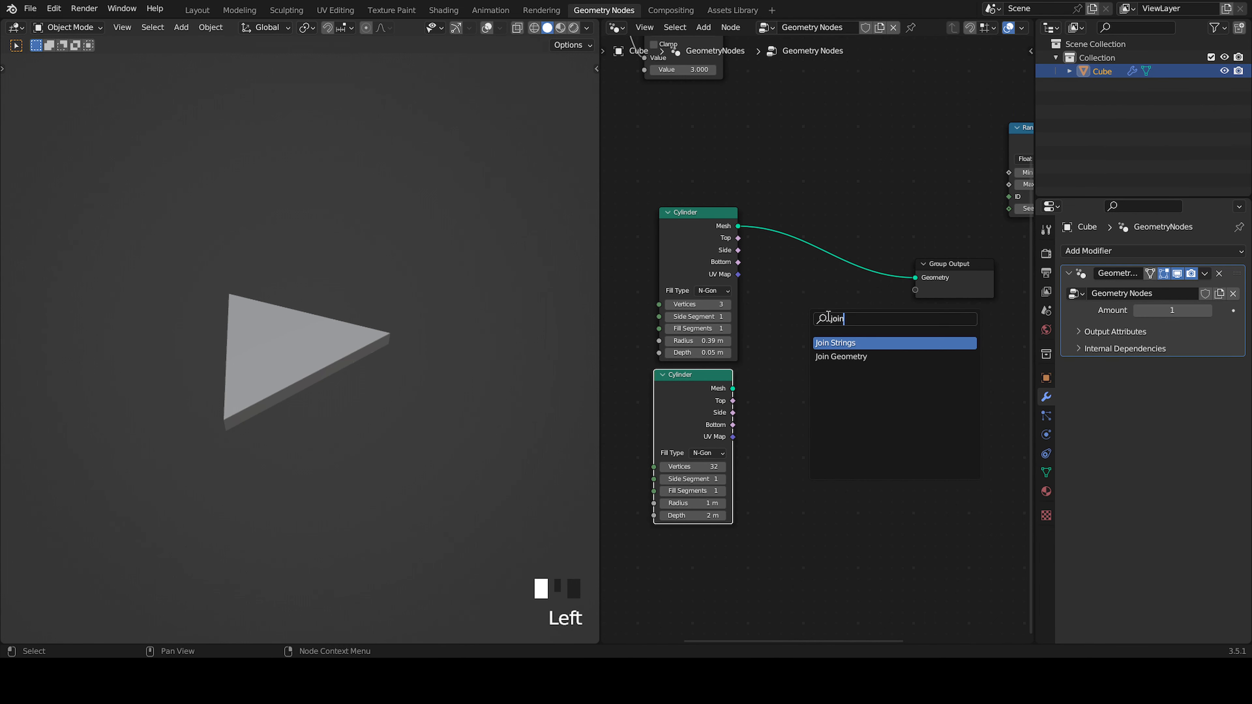
left_click(841, 356)
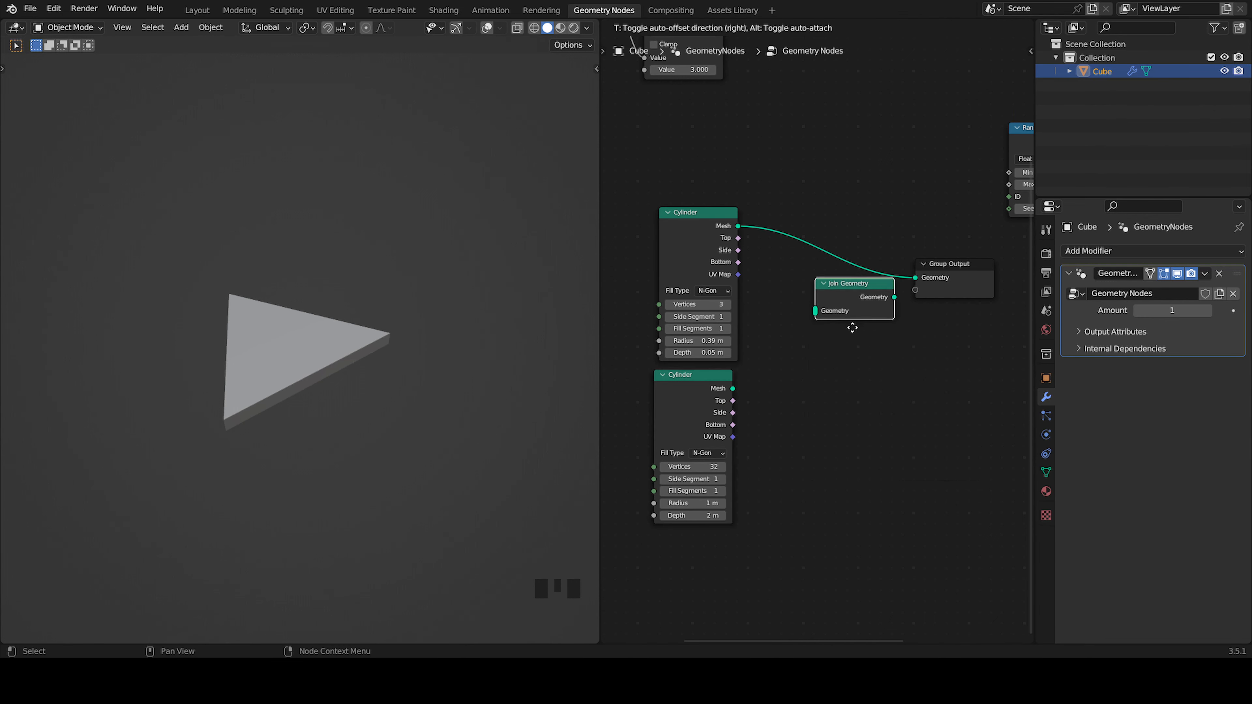
left_click(856, 338)
left_click_drag(733, 389, 810, 343)
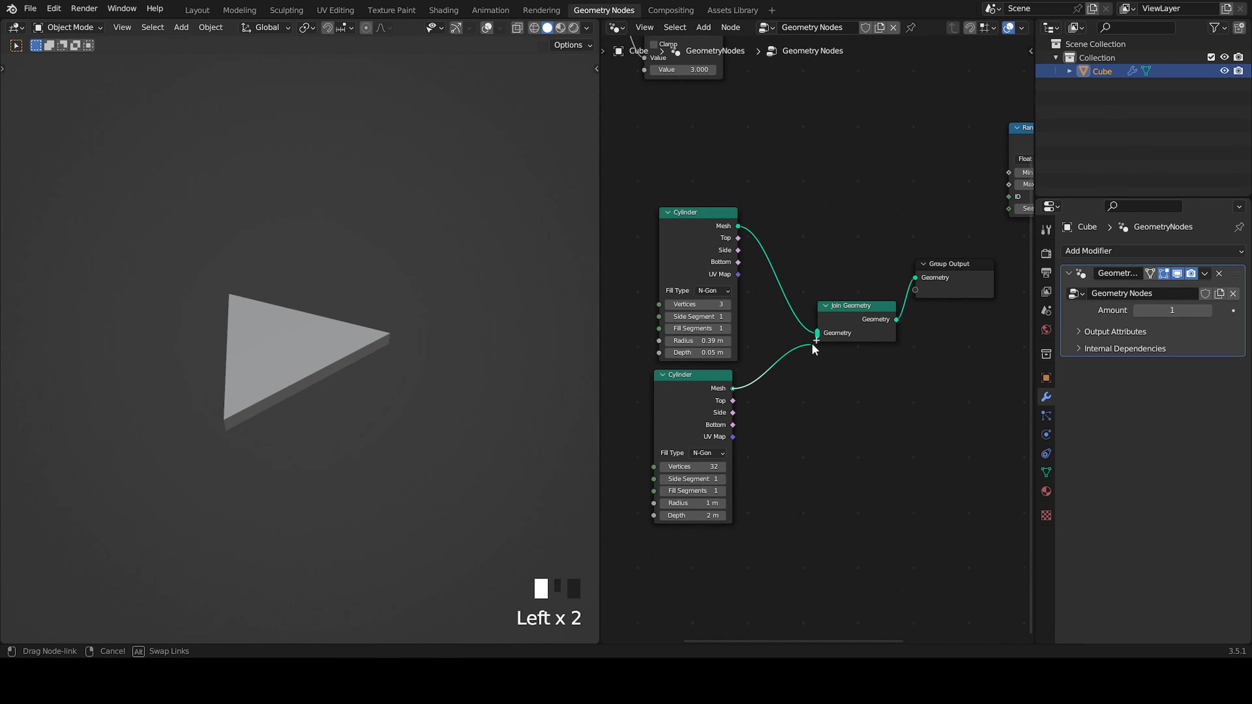
scroll(361, 371, "down", 6)
middle_click_drag(388, 375, 493, 387)
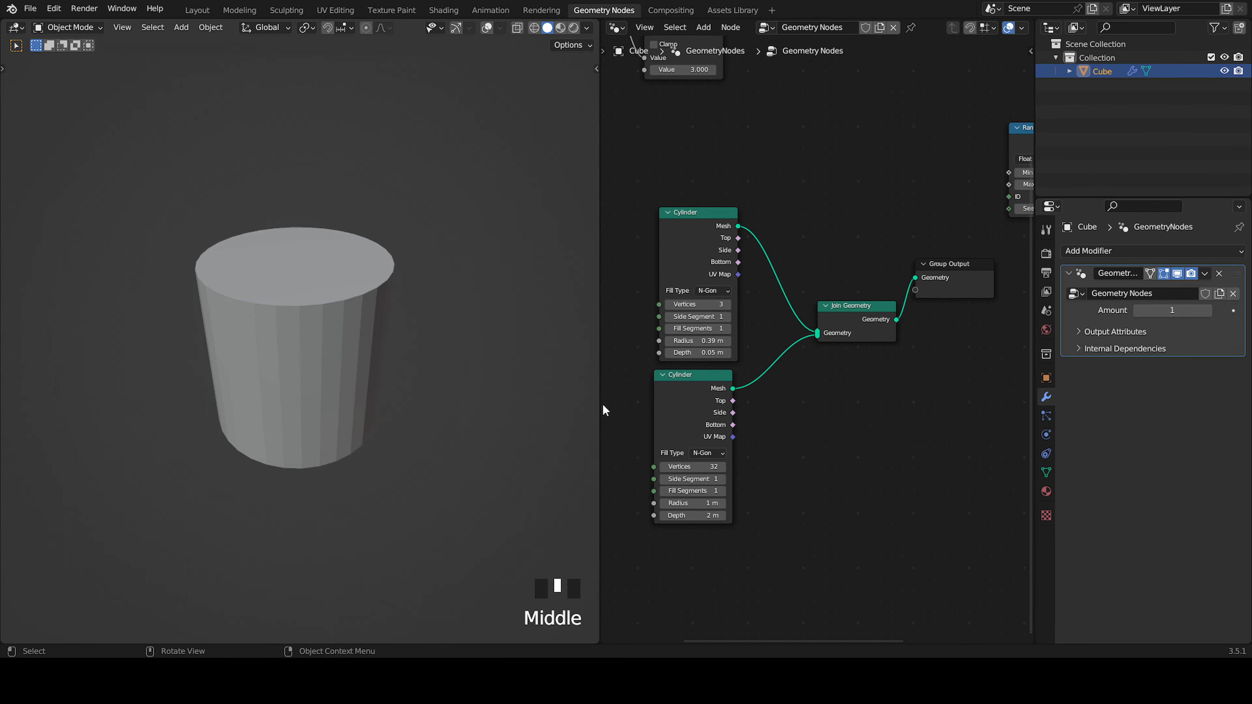
Insert a Transform Geometry node between the second Cylinder and Join Geometry
left_click_drag(692, 403, 624, 410)
key("shift+a")
type("tra")
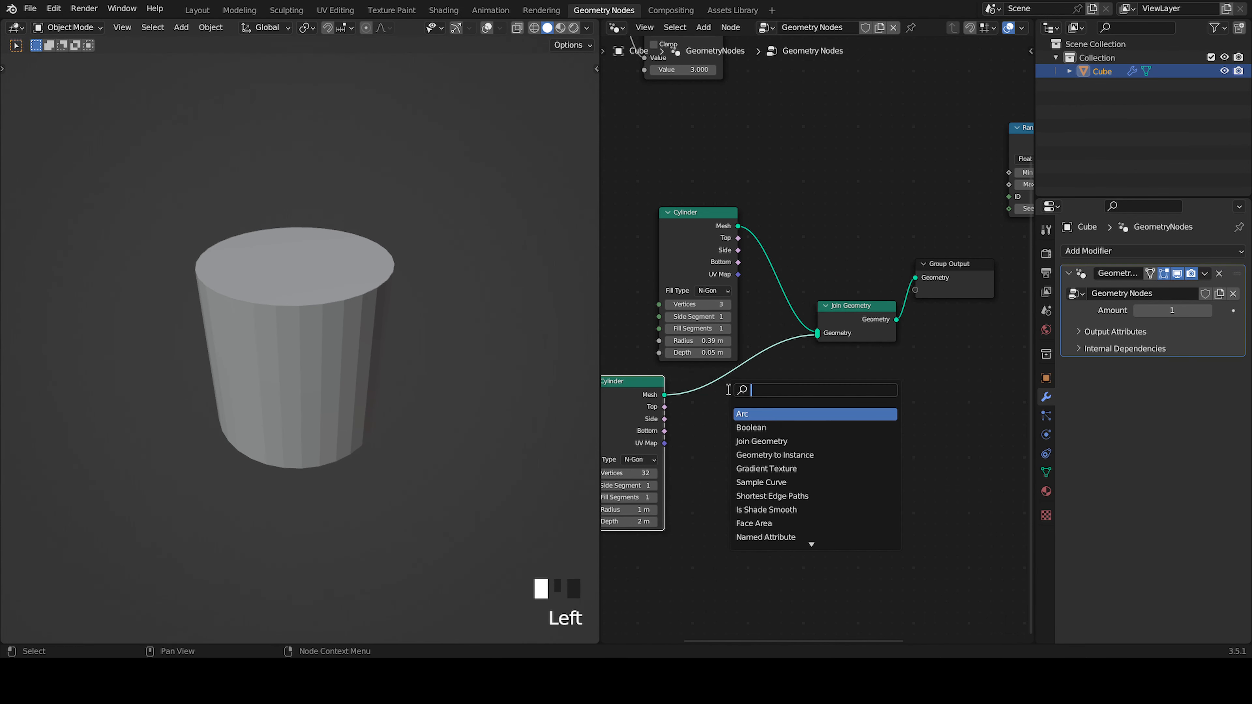
type("n")
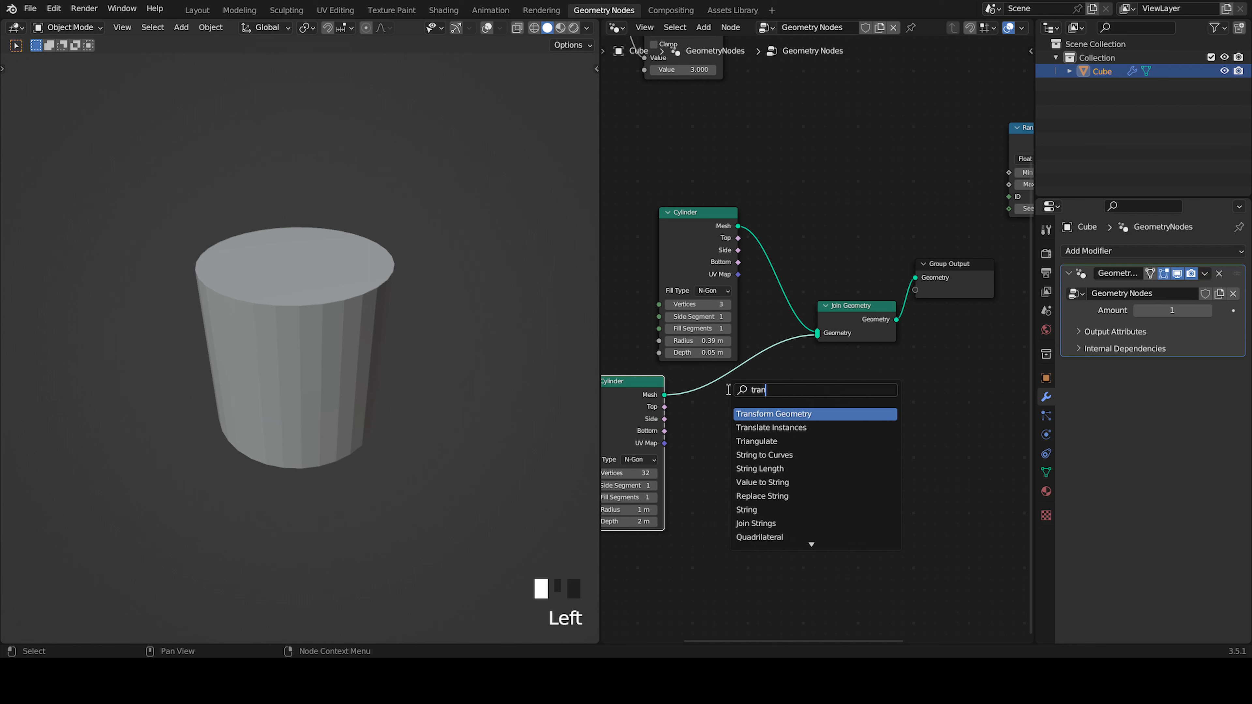
left_click(769, 416)
left_click(775, 402)
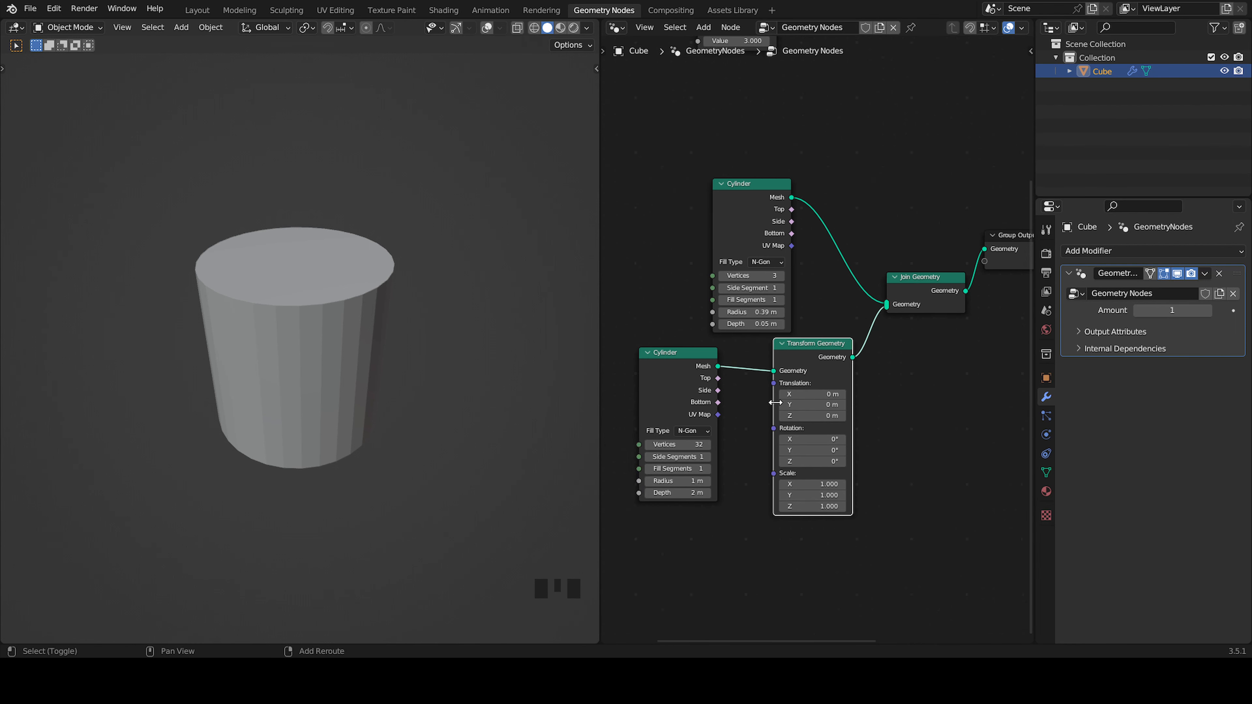
Set the Transform Geometry node's Y rotation to 90°
scroll(739, 429, "up", 4)
middle_click_drag(707, 457, 697, 403)
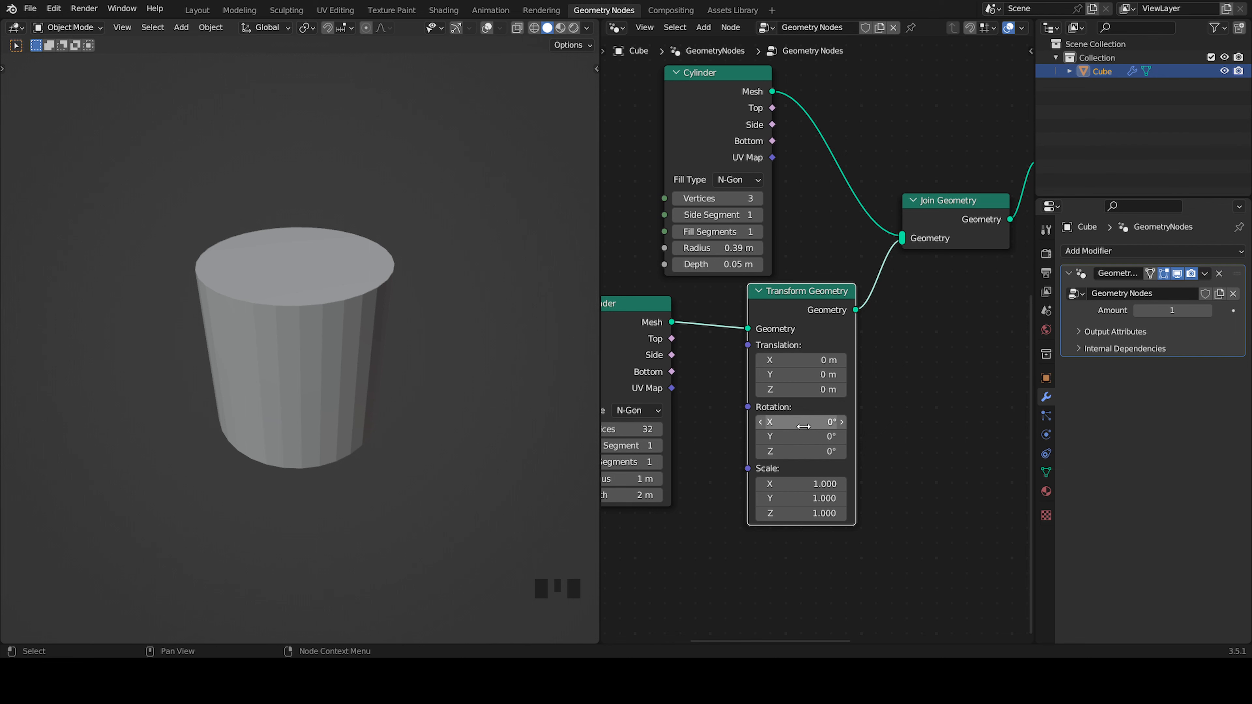
left_click_drag(804, 426, 822, 426)
right_click(822, 426)
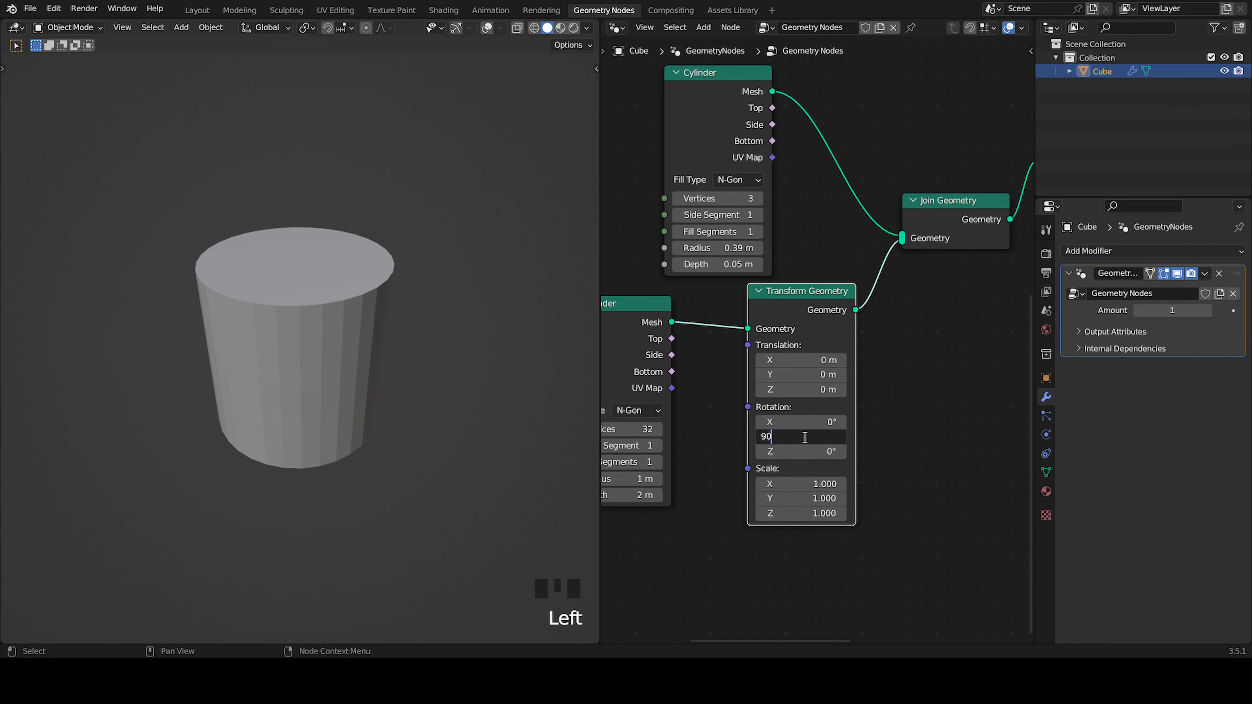
left_click(804, 437)
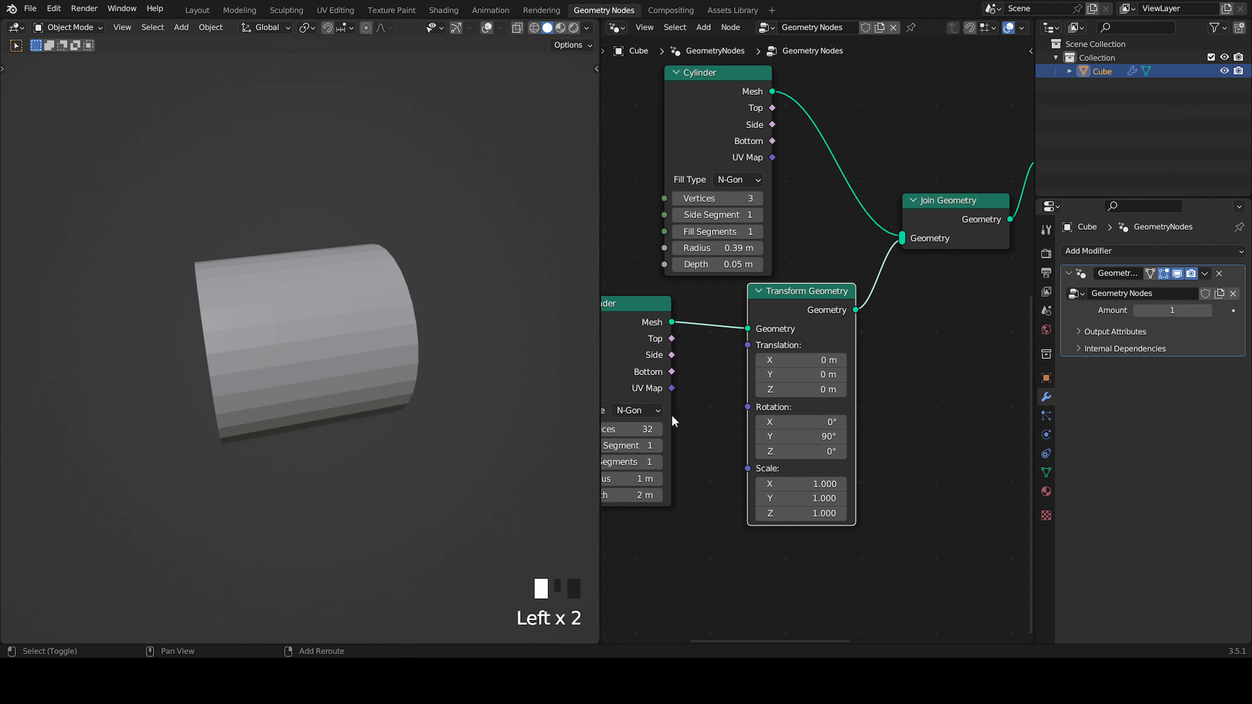
Set the second Cylinder's Radius to 0.02 m
middle_click_drag(672, 419, 760, 402)
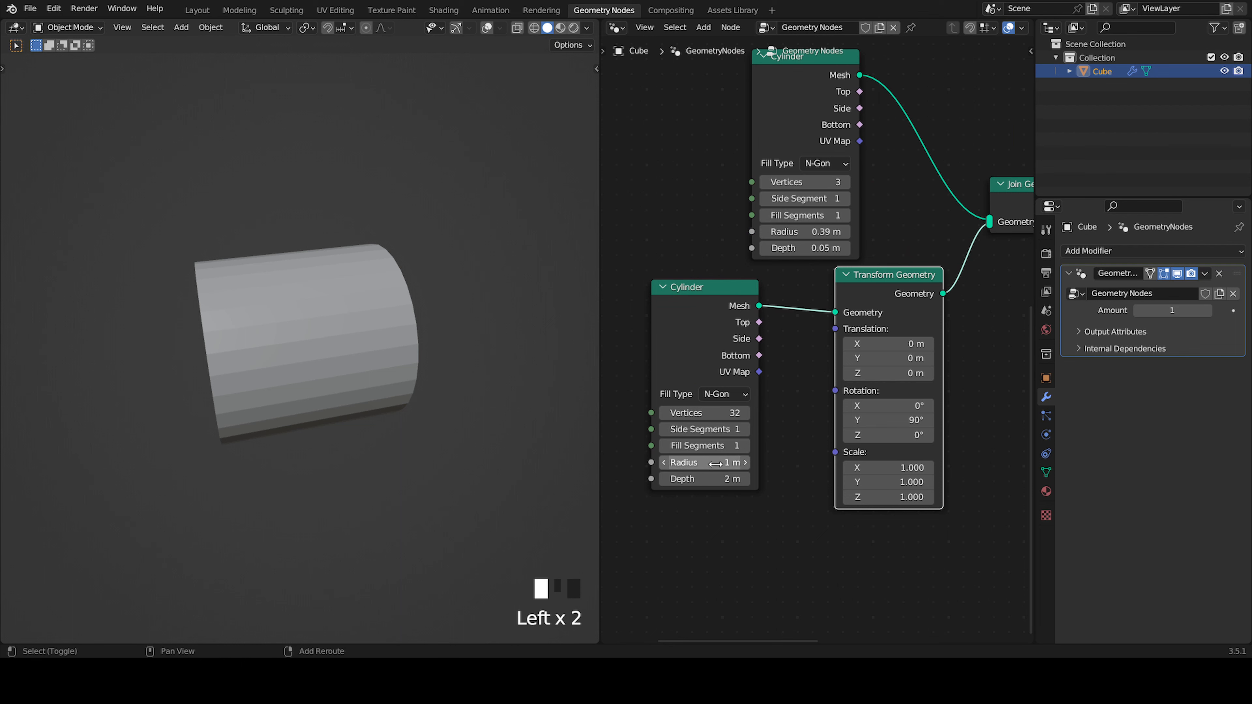
left_click_drag(713, 479, 671, 465, "shift")
right_click(685, 479)
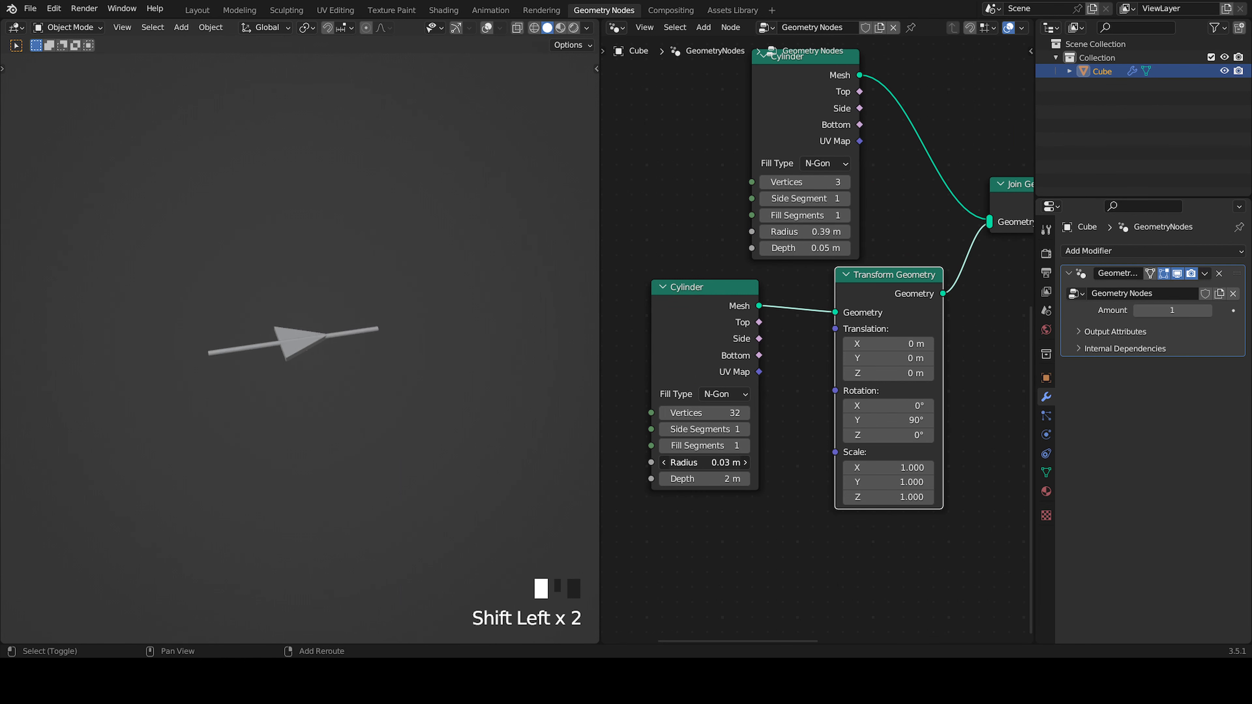
scroll(349, 392, "up", 4)
middle_click_drag(349, 391, 440, 402)
scroll(417, 358, "up", 5)
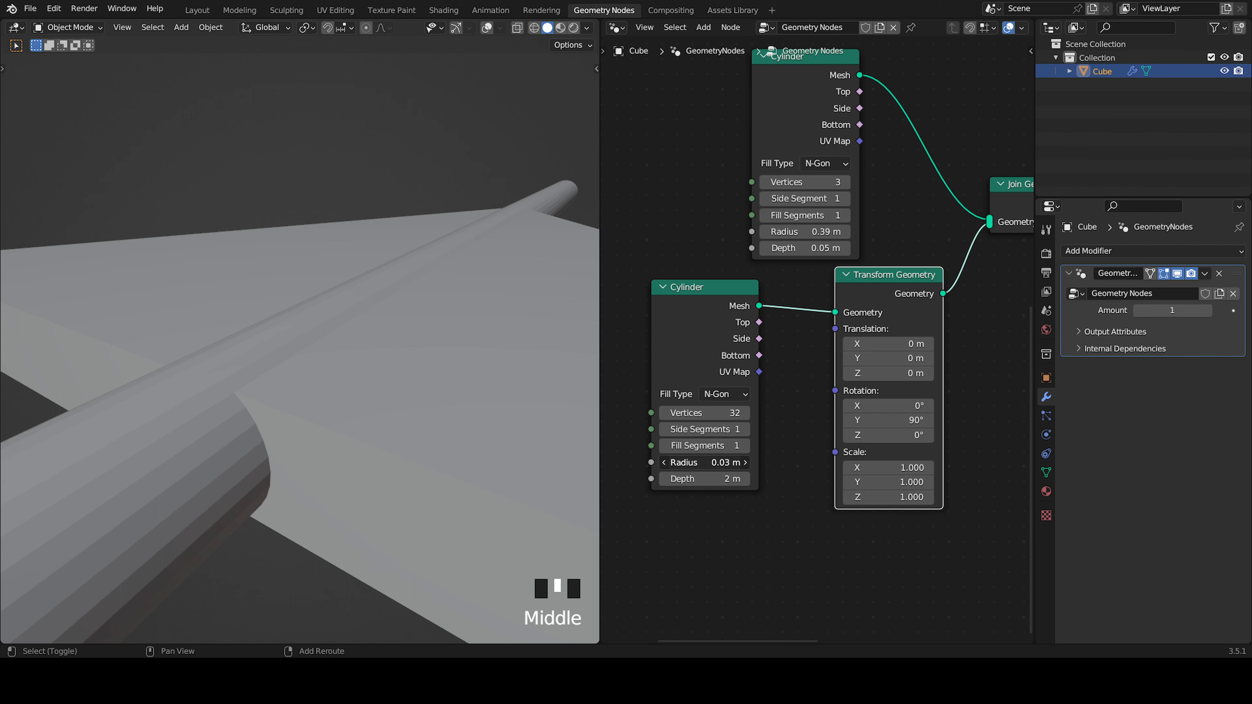
left_click_drag(705, 462, 524, 438, "shift")
scroll(385, 389, "down", 3)
middle_click_drag(385, 389, 411, 396)
scroll(372, 405, "down", 5)
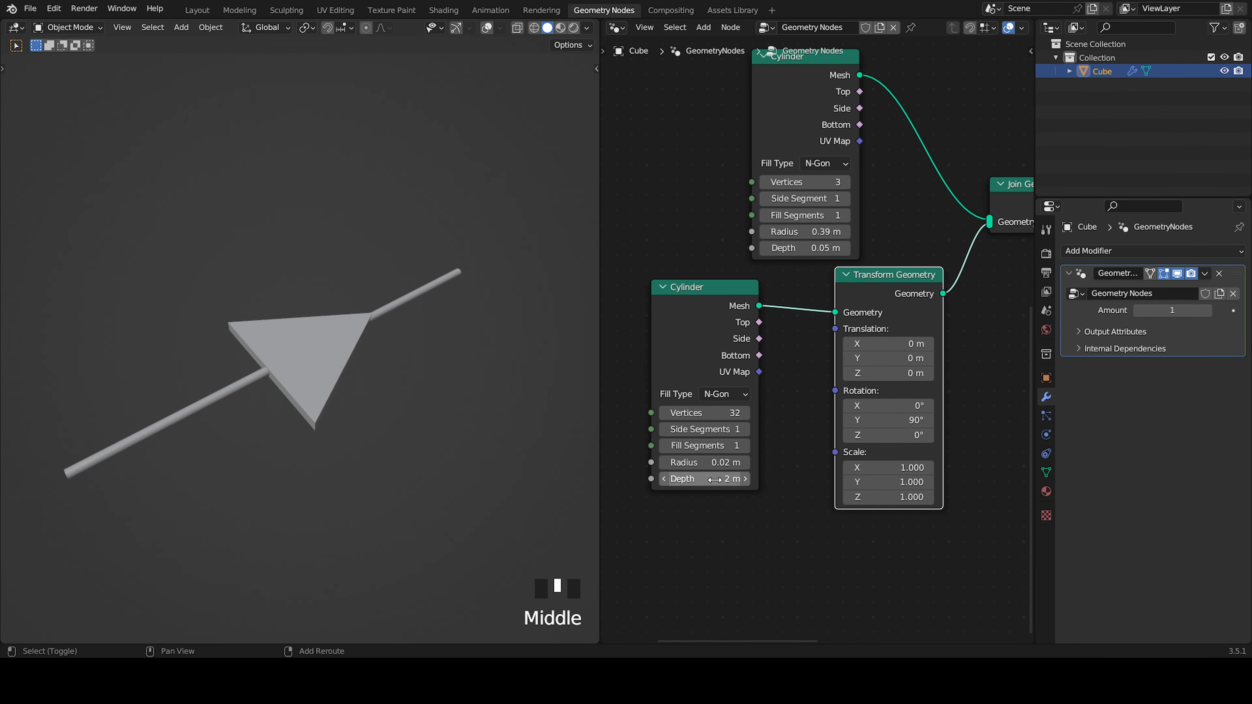
Set the second Cylinder's Depth to 1.23 m and its Transform Geometry X translation to -0.38 m
left_click_drag(714, 479, 655, 477, "shift")
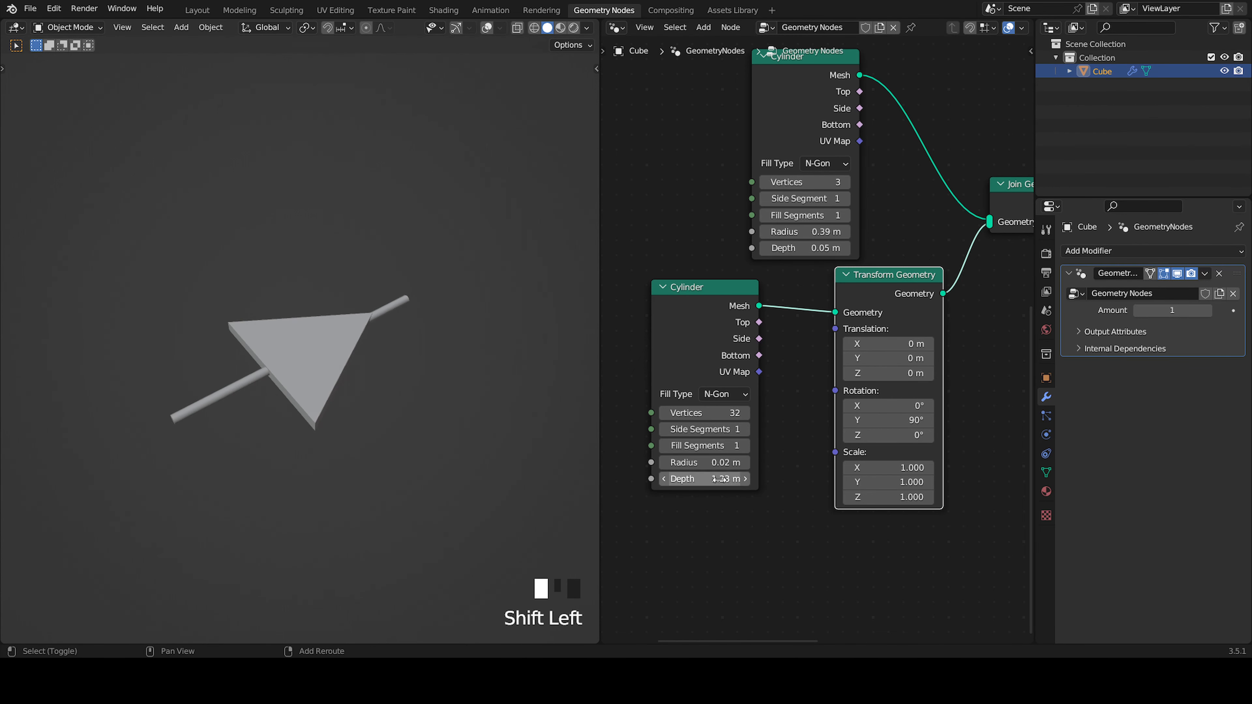
left_click_drag(885, 359, 869, 344, "shift")
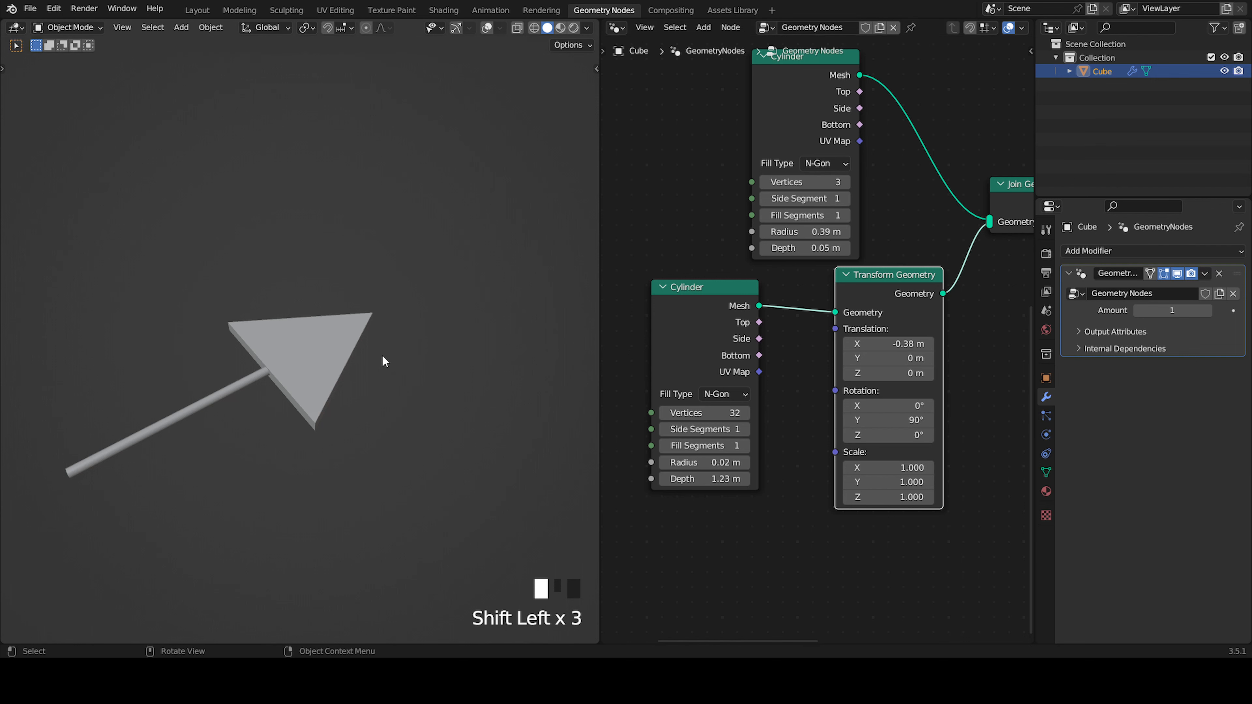
mouse_move(383, 358)
middle_mouse_down()
mouse_move(476, 392)
mouse_move(386, 349)
mouse_move(361, 388)
mouse_move(361, 358)
middle_mouse_up()
scroll(385, 348, "down", 3)
scroll(345, 387, "up", 3)
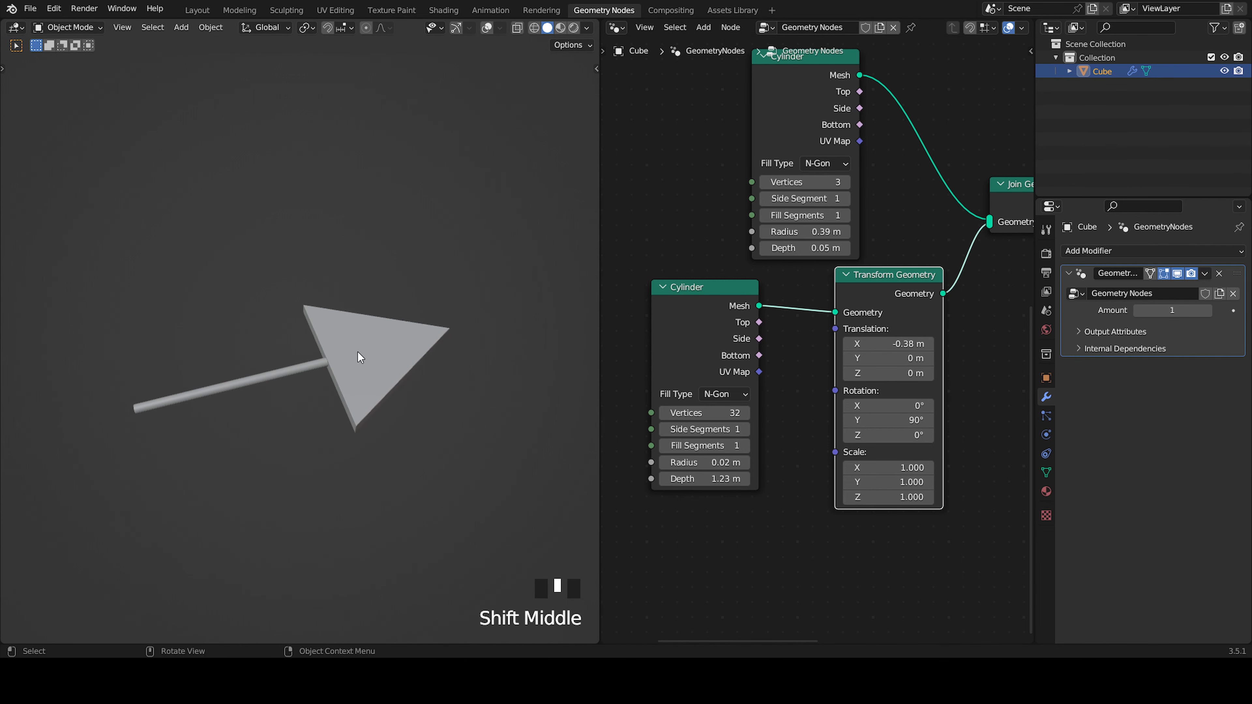
scroll(872, 360, "down", 2)
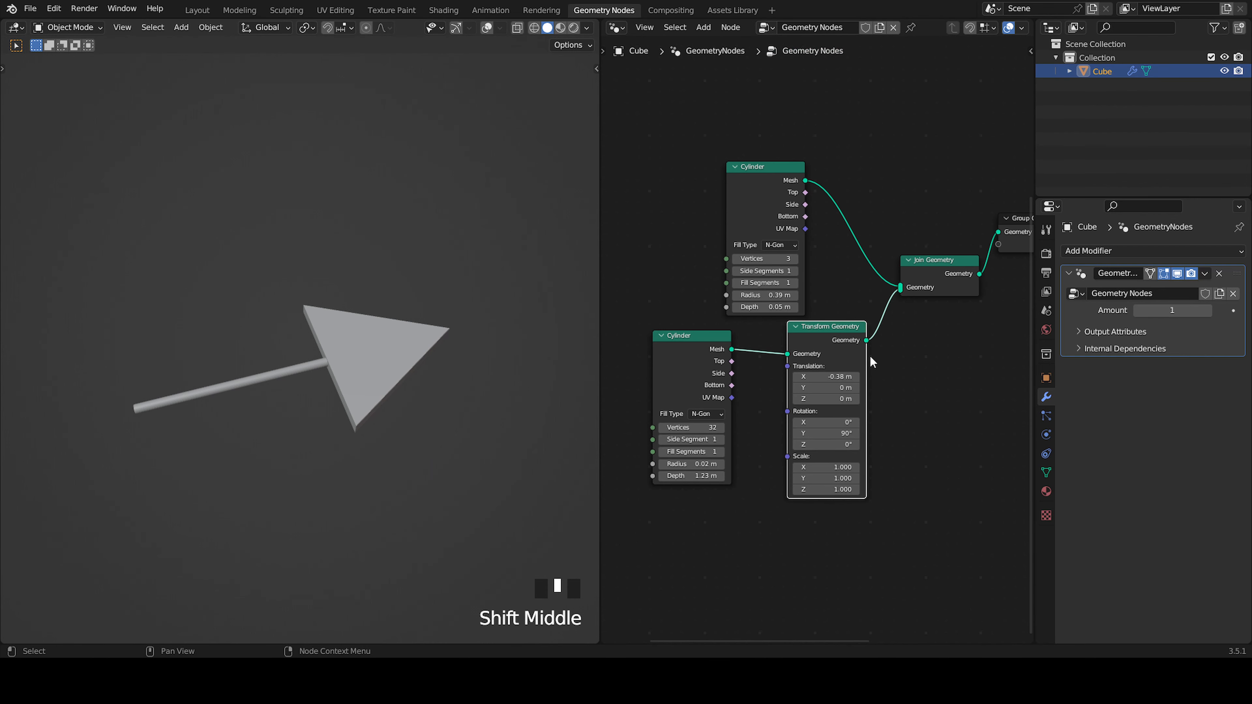
Tidy the two Cylinder nodes and enclose them with Transform Geometry and Join Geometry in a frame
left_click_drag(713, 346, 762, 339)
left_click_drag(799, 184, 861, 186)
scroll(899, 322, "down", 2)
scroll(874, 317, "down", 4)
left_click_drag(807, 466, 711, 296)
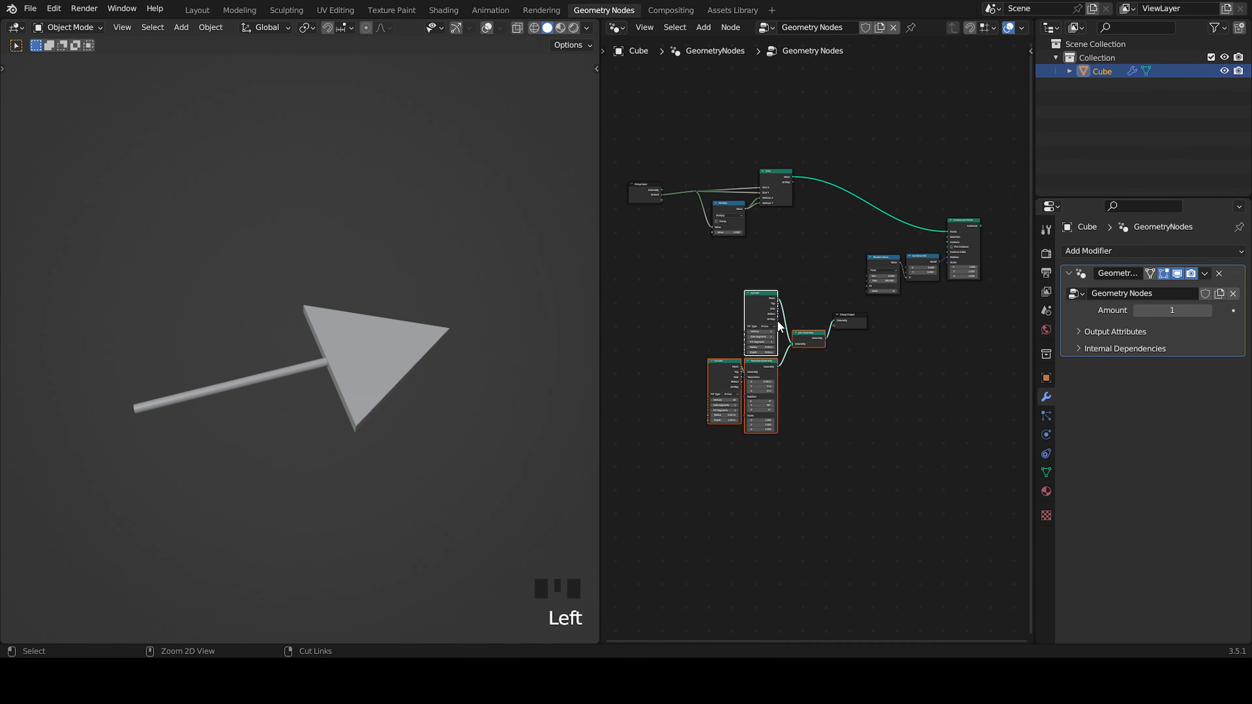
key("ctrl+j")
Move the new frame away from the Group Output and label it "Arrow"
left_click_drag(807, 290, 741, 331)
key("F2")
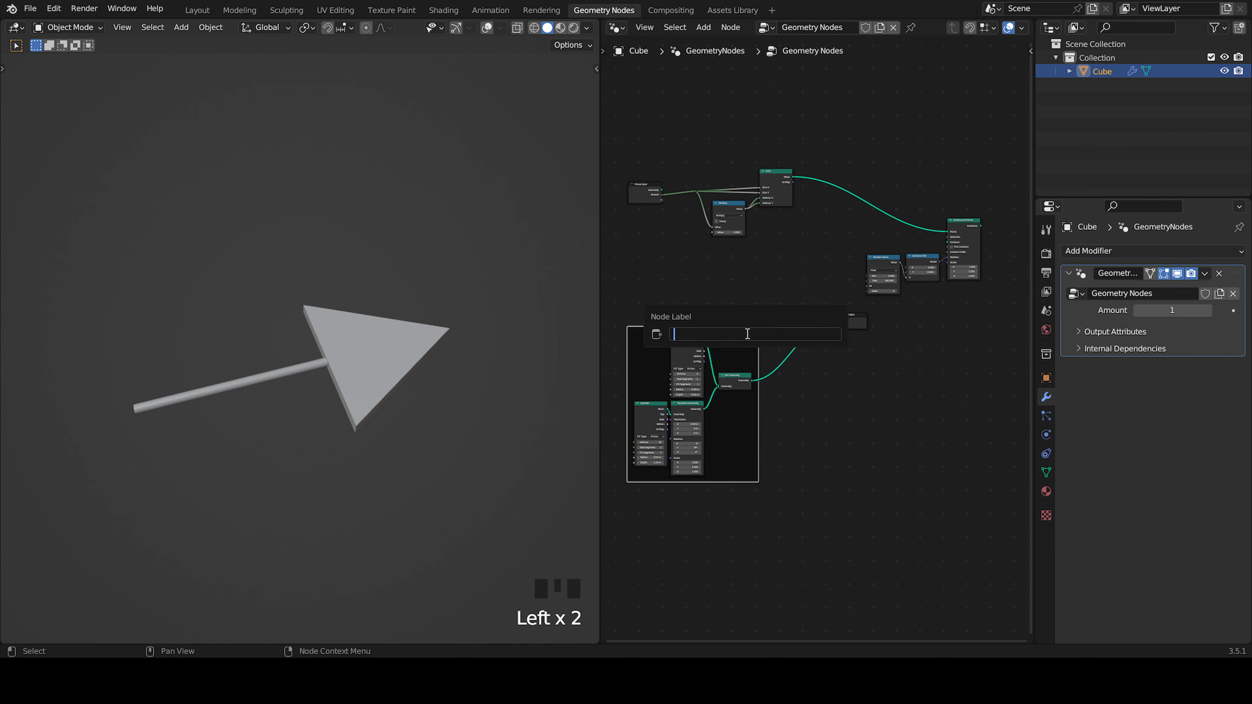
type("Arrow")
key("Return")
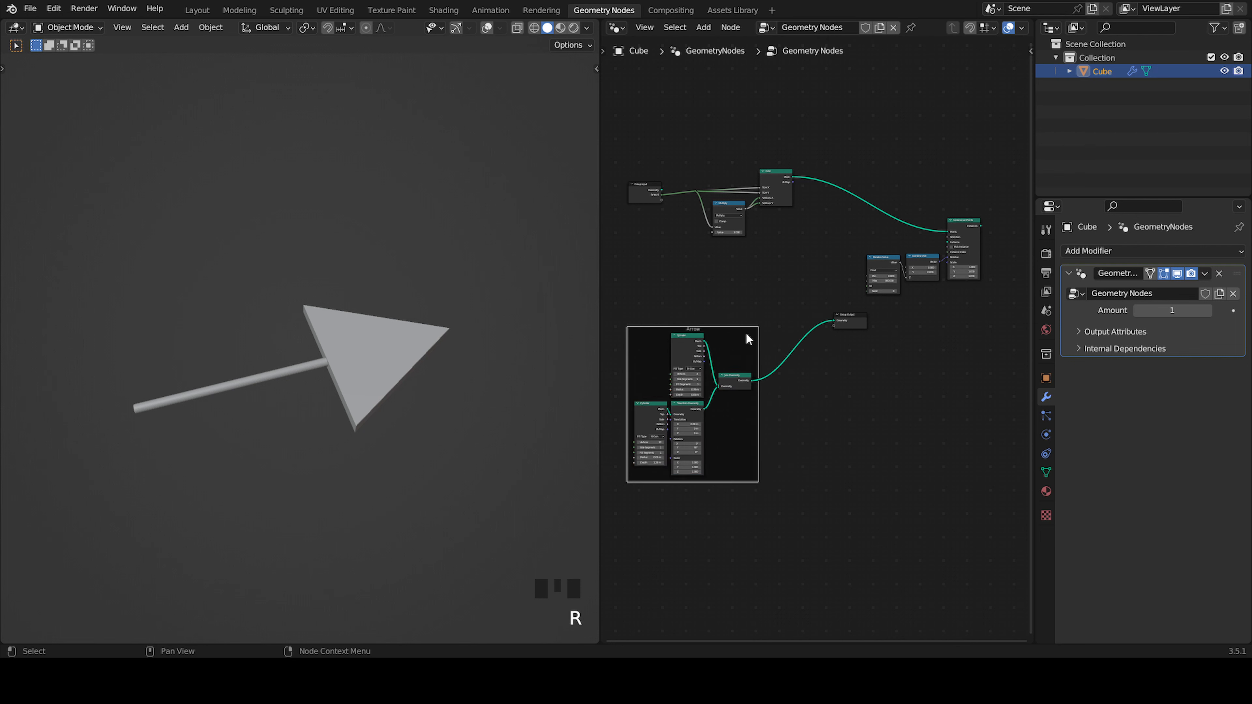
Move the Group Output beside Instance on Points and connect the Instances output to its Geometry input
scroll(810, 338, "up", 5)
middle_click_drag(810, 339, 676, 377)
left_click_drag(722, 355, 983, 218)
scroll(750, 358, "up", 8)
middle_click_drag(977, 245, 784, 358)
left_click_drag(675, 318, 762, 317)
scroll(750, 351, "down", 3)
left_click(816, 334)
middle_click_drag(734, 386, 901, 360)
middle_click_drag(760, 404, 910, 315)
scroll(801, 423, "down", 5)
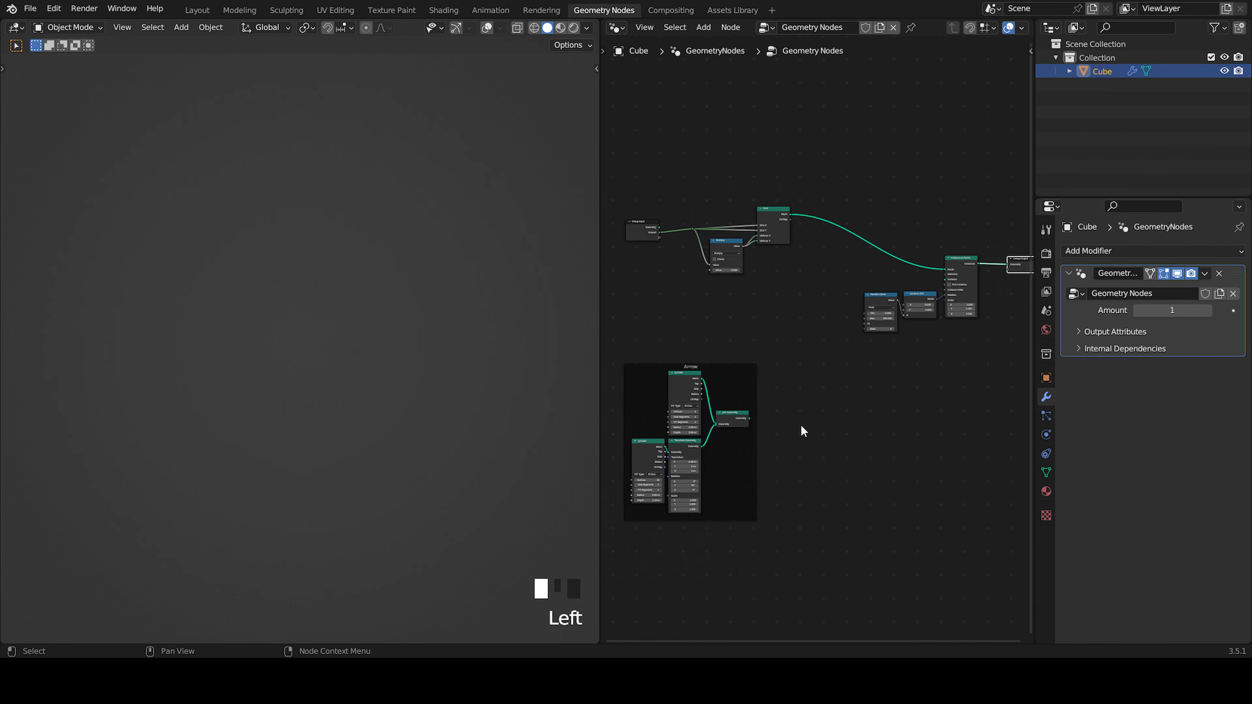
Connect the Arrow frame's Join Geometry output to the Instance input of Instance on Points
left_click_drag(749, 419, 865, 337)
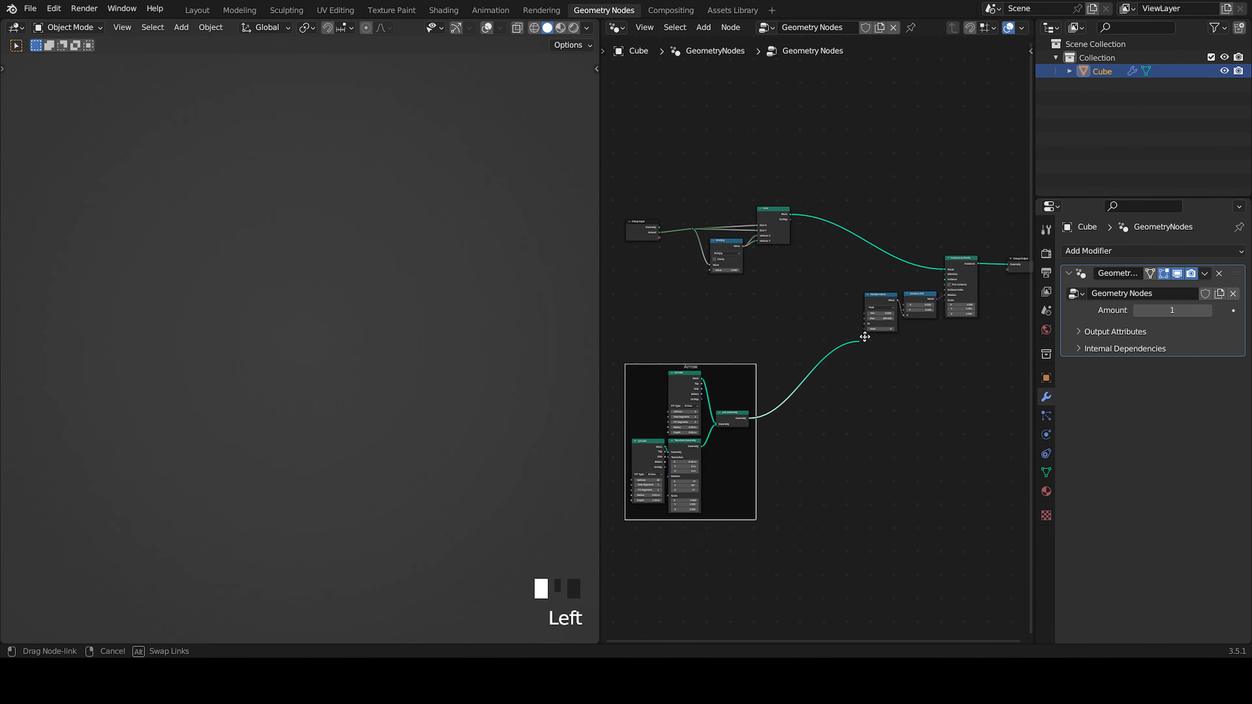
left_click_drag(943, 279, 944, 279)
scroll(384, 387, "down", 3)
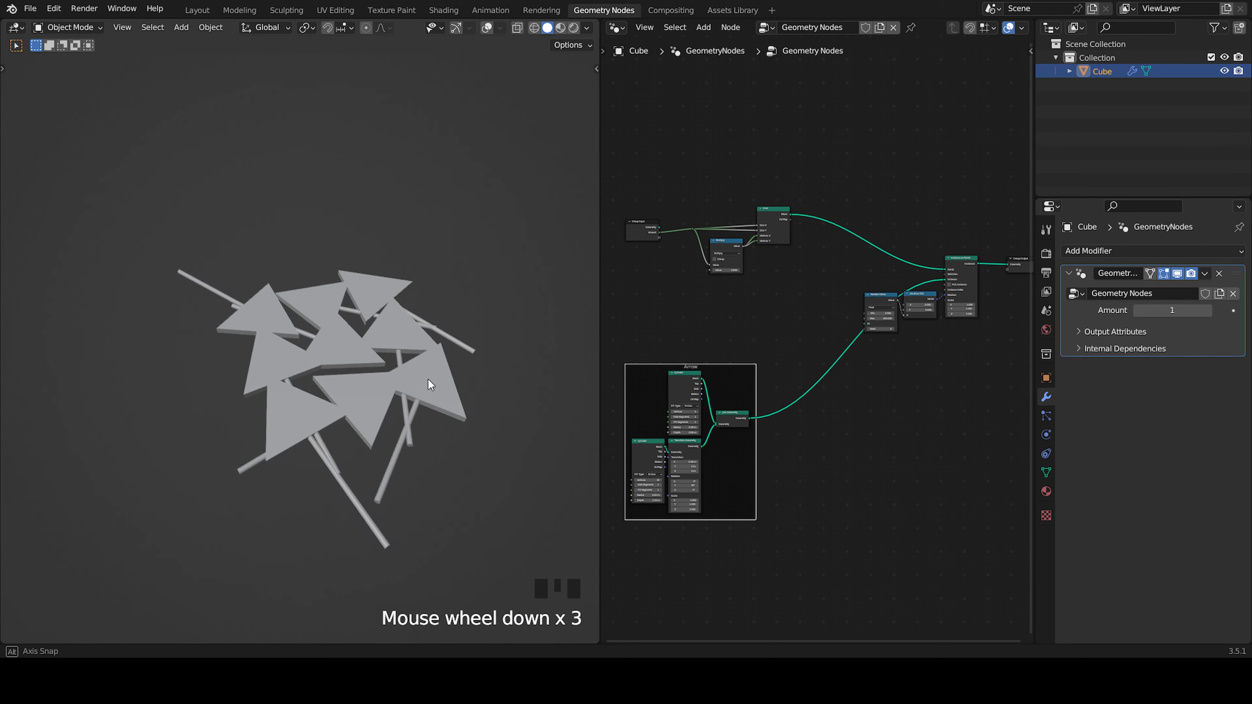
middle_click_drag(384, 387, 341, 419)
scroll(461, 333, "up", 3)
scroll(581, 324, "up", 1)
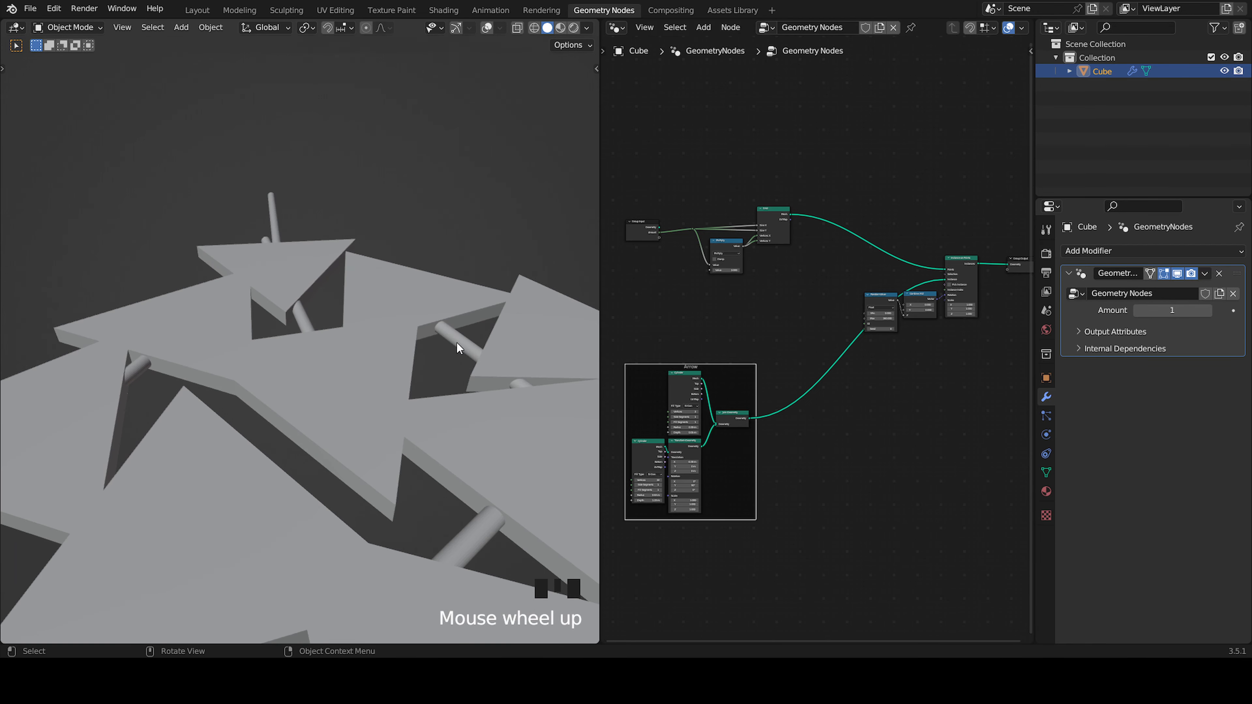
scroll(442, 355, "down", 4)
middle_click_drag(441, 355, 466, 346)
scroll(834, 277, "up", 3)
Insert a Set Position node between the Grid and Instance on Points
middle_click_drag(833, 276, 861, 386, "shift")
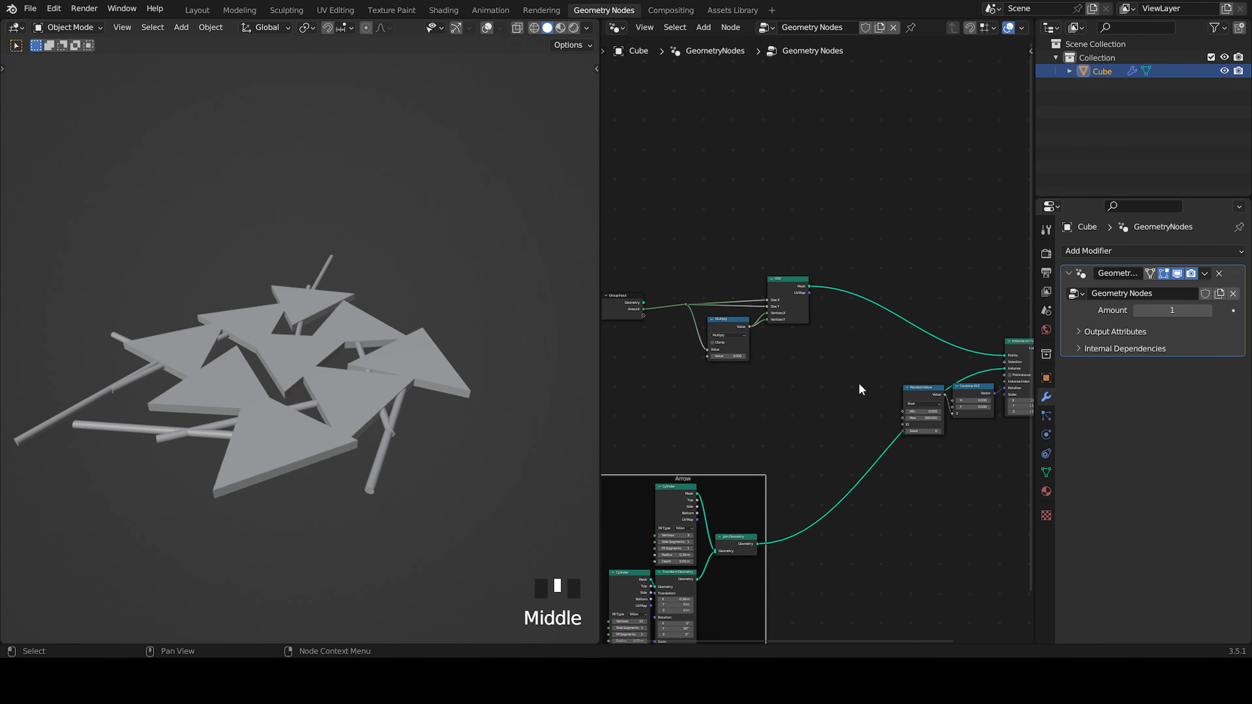
scroll(847, 380, "up", 9)
middle_click_drag(834, 316, 868, 327)
key("shift+a")
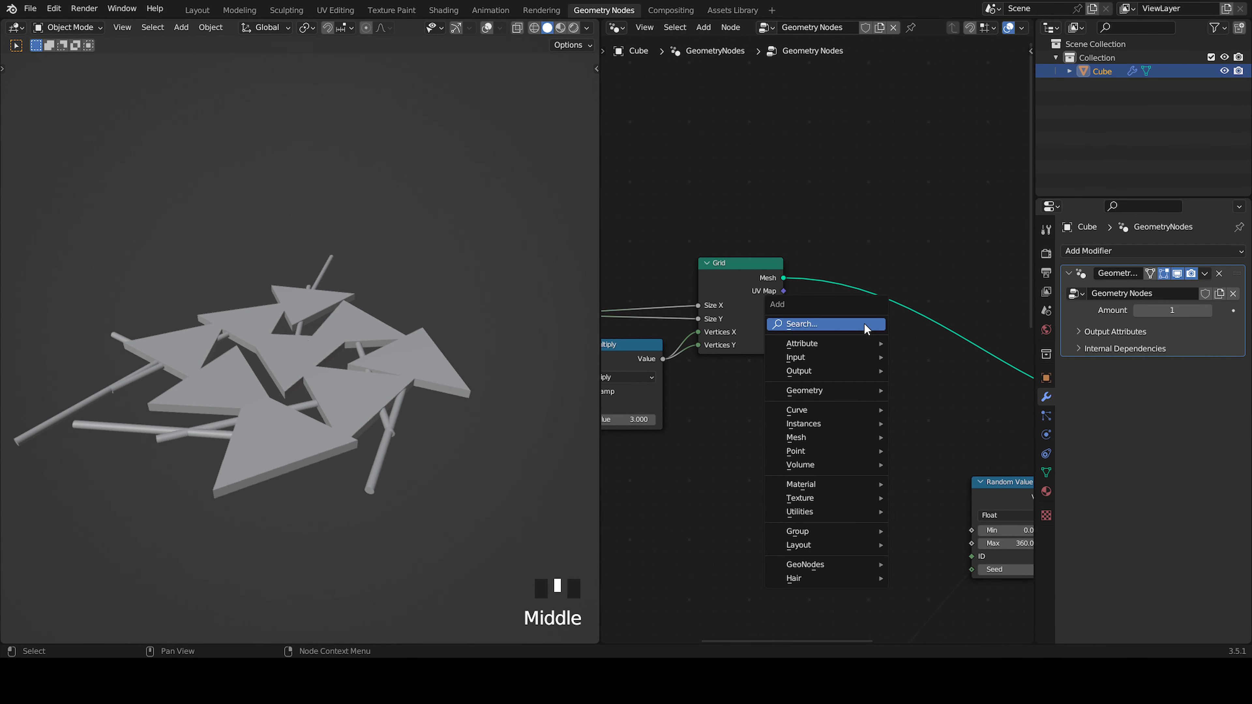
left_click(867, 324)
type("set")
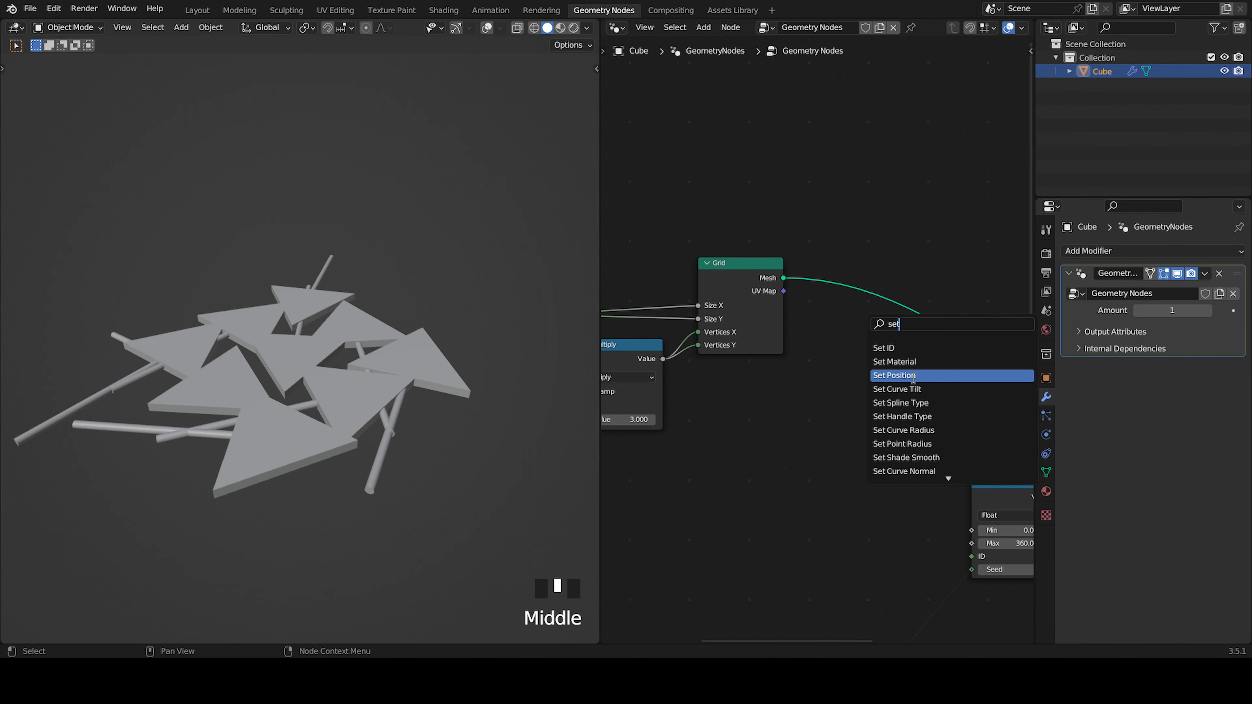
left_click(912, 376)
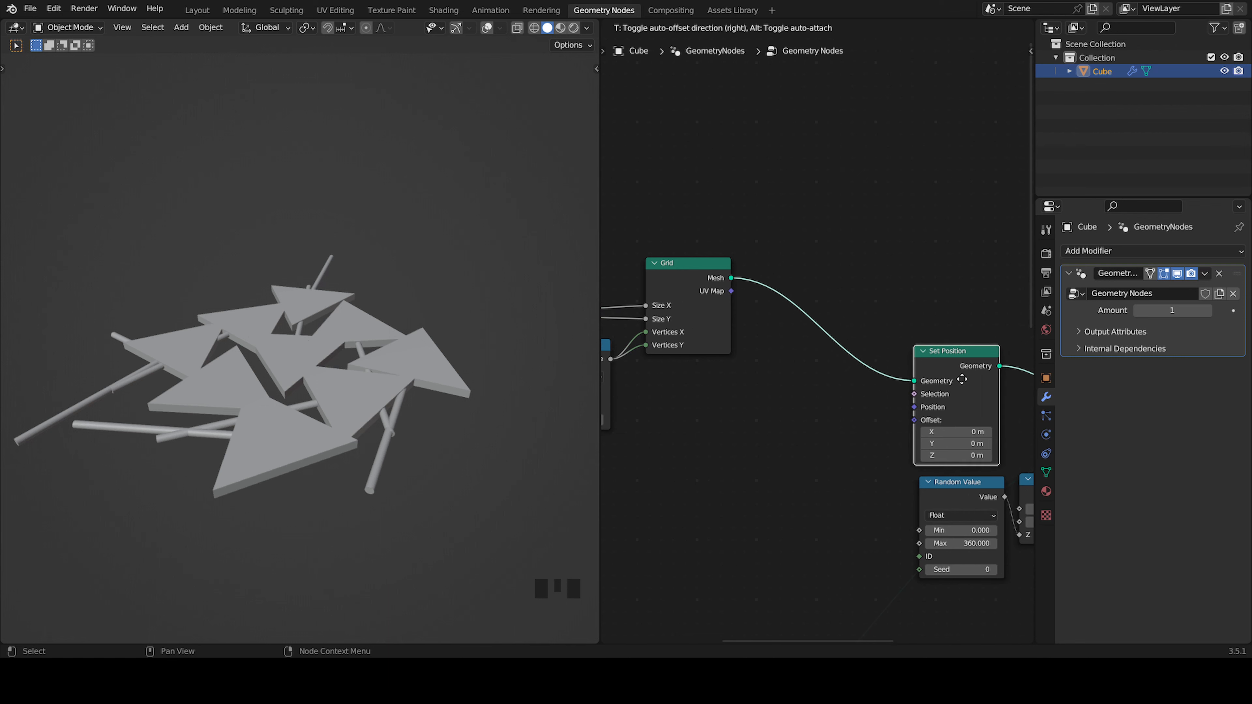
left_click(968, 386)
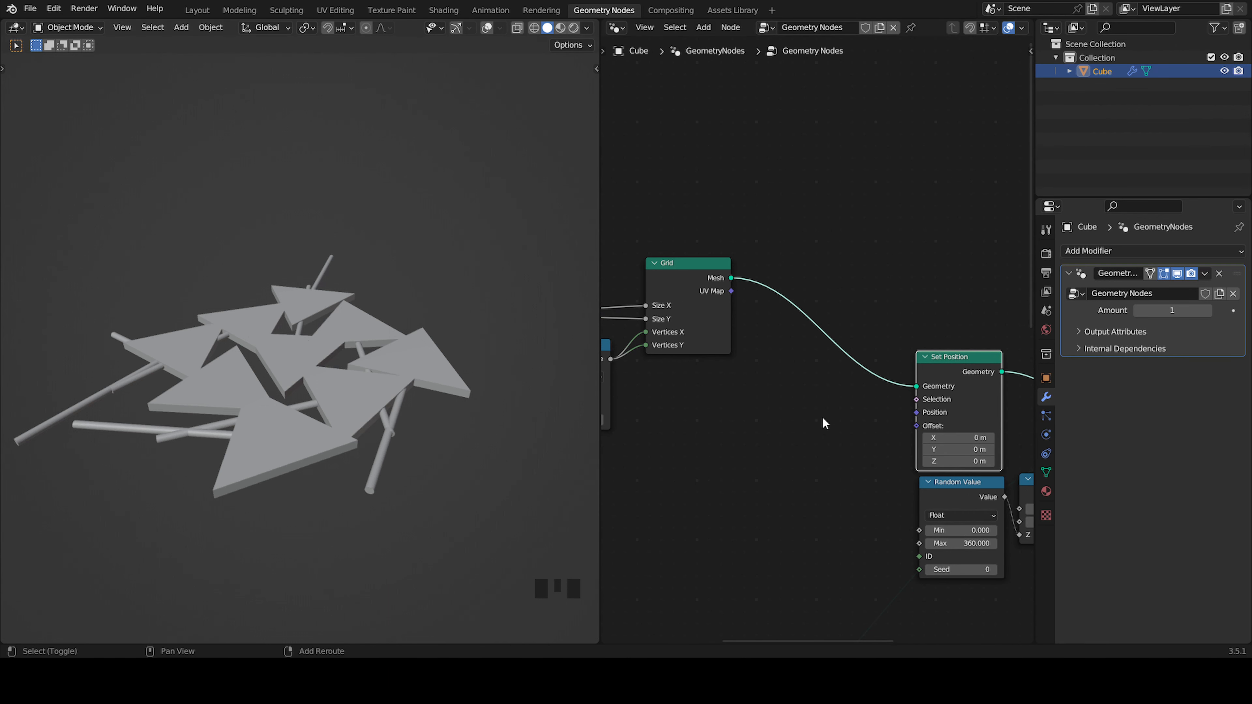
Duplicate the Random Value and Combine XYZ pair and connect the copy's Vector to Set Position's Offset
scroll(823, 421, "up", 2)
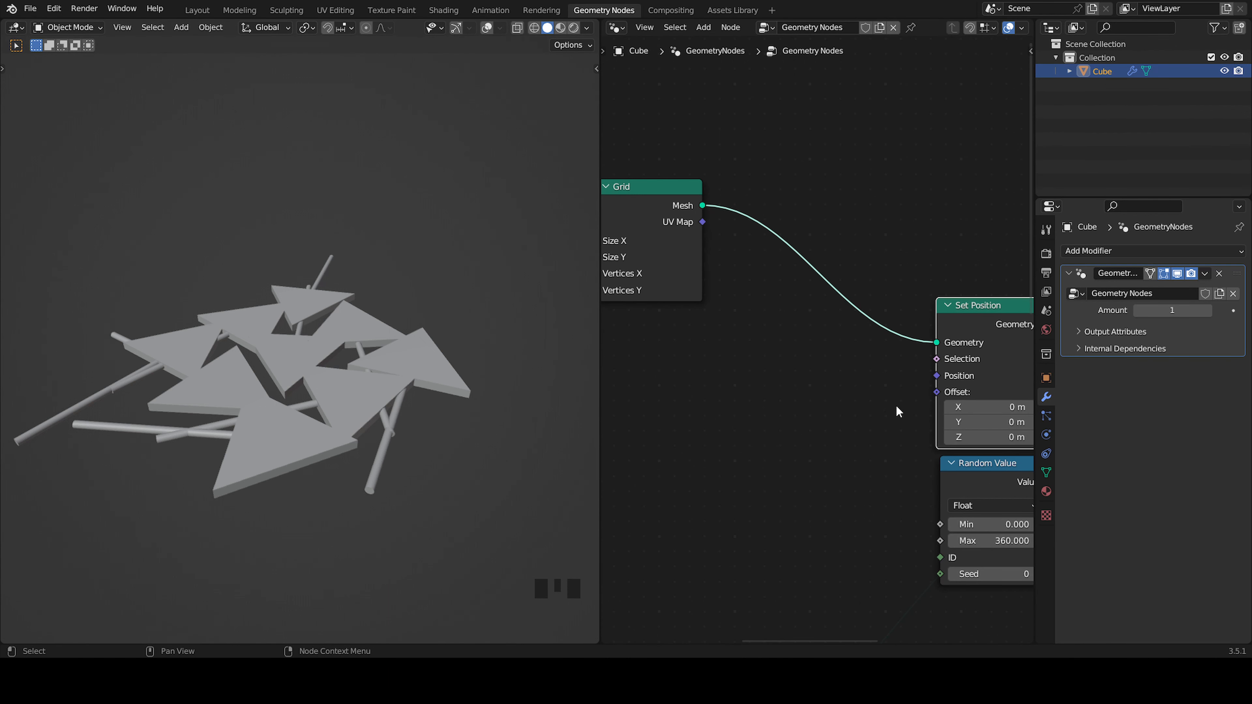
scroll(749, 349, "down", 2)
left_click_drag(960, 436, 895, 389)
key("shift+d")
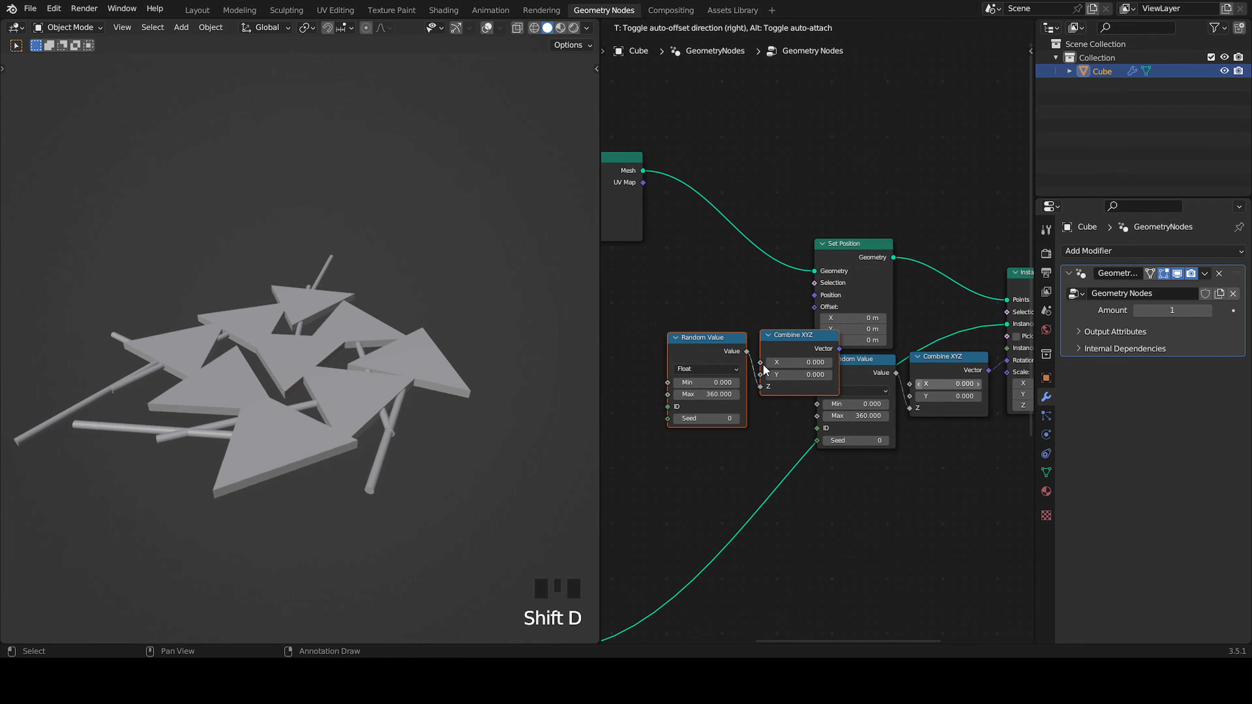
left_click(700, 357)
left_click(766, 340)
left_click_drag(815, 306, 815, 307)
Set the duplicated Random Value's Max to 1 and Min to -1
middle_click_drag(777, 369, 855, 357)
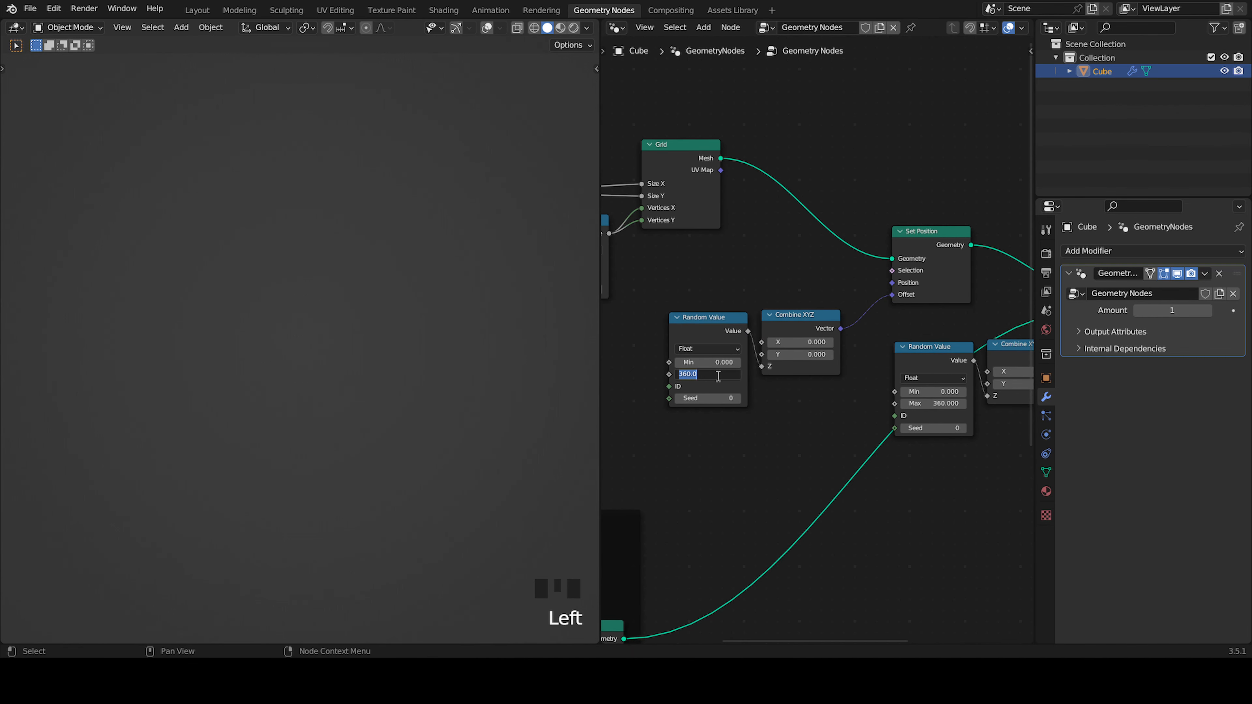
type("1")
left_click(719, 376)
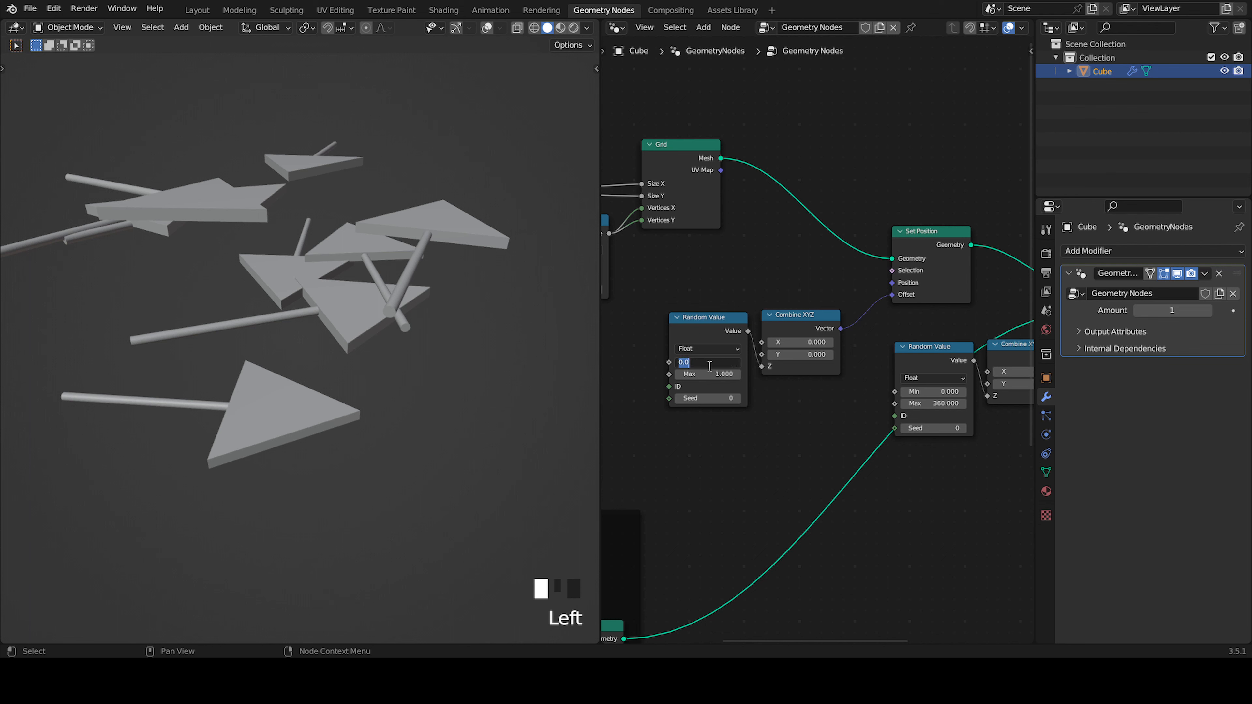
key("Return")
middle_click_drag(451, 310, 480, 274)
scroll(481, 275, "down", 2)
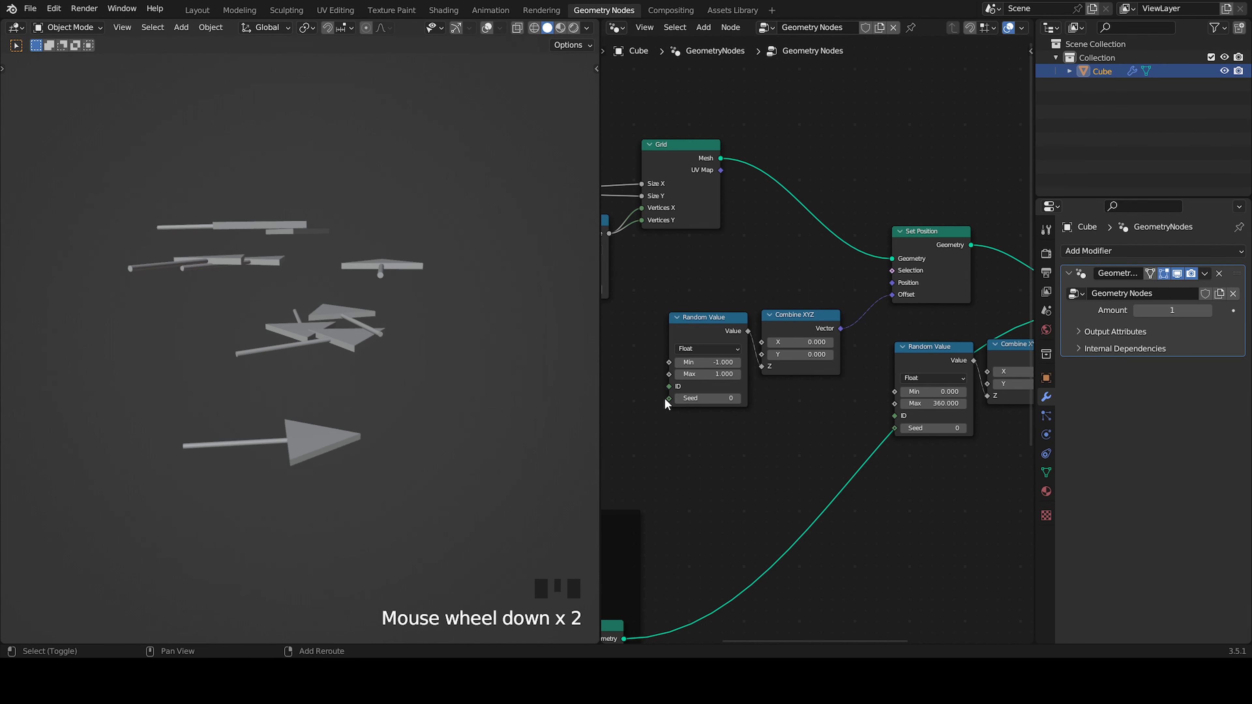
scroll(779, 387, "up", 2)
Set the duplicated Random Value's Max to 0.5 and Min to -0.5
left_click_drag(790, 388, 803, 378, "shift")
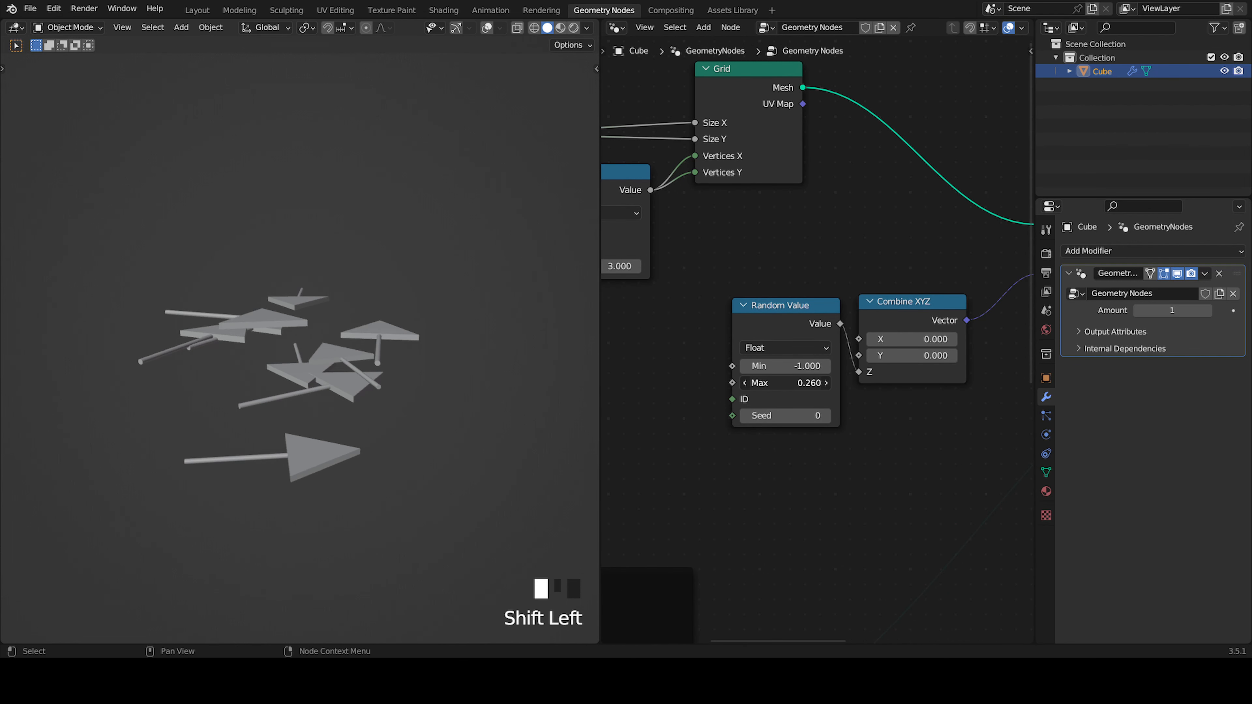
type(".")
key("Return")
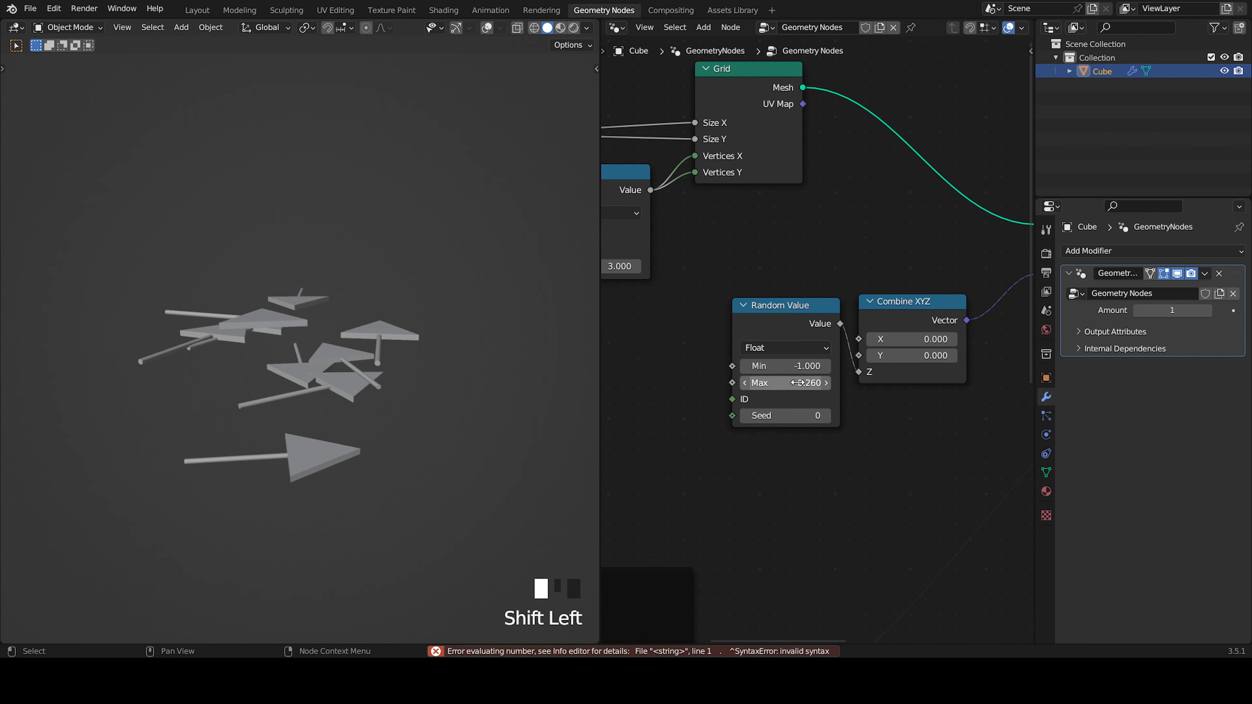
left_click(798, 382)
type(".5")
key("Return")
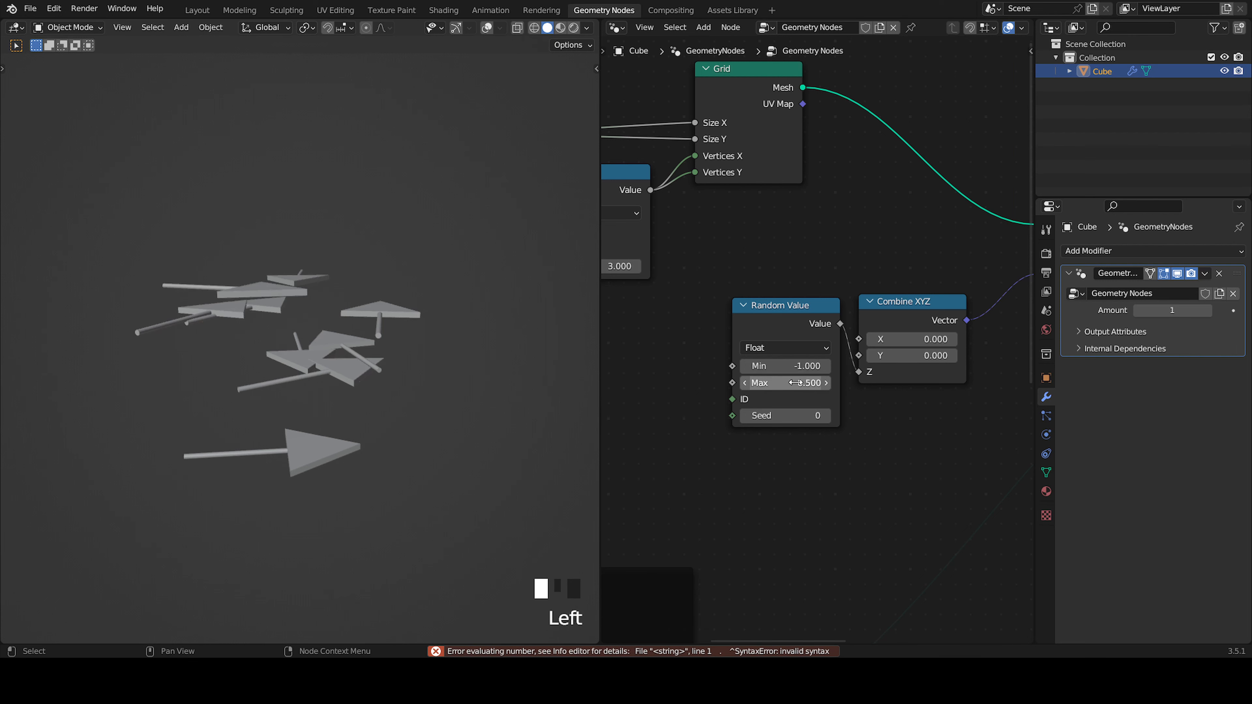
left_click(796, 366)
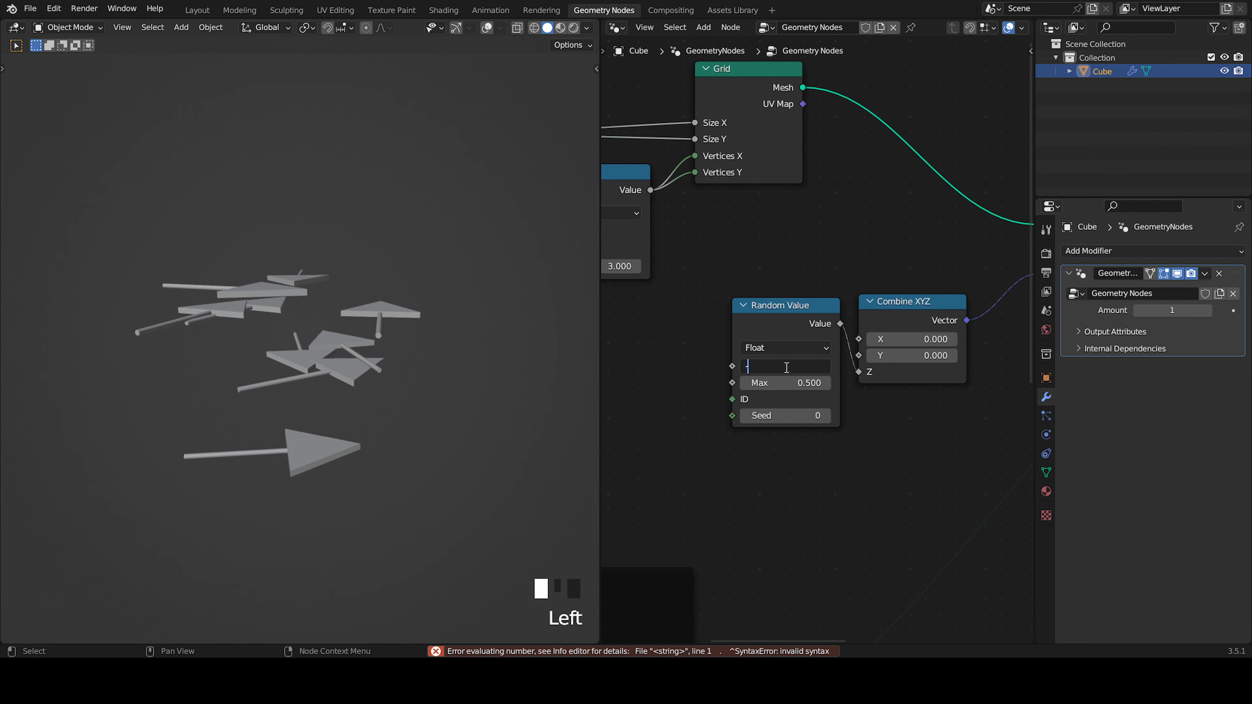
type("-.5")
left_click(787, 368)
middle_click_drag(335, 328, 390, 392)
scroll(355, 339, "down", 3)
scroll(355, 372, "up", 4)
scroll(332, 364, "down", 4)
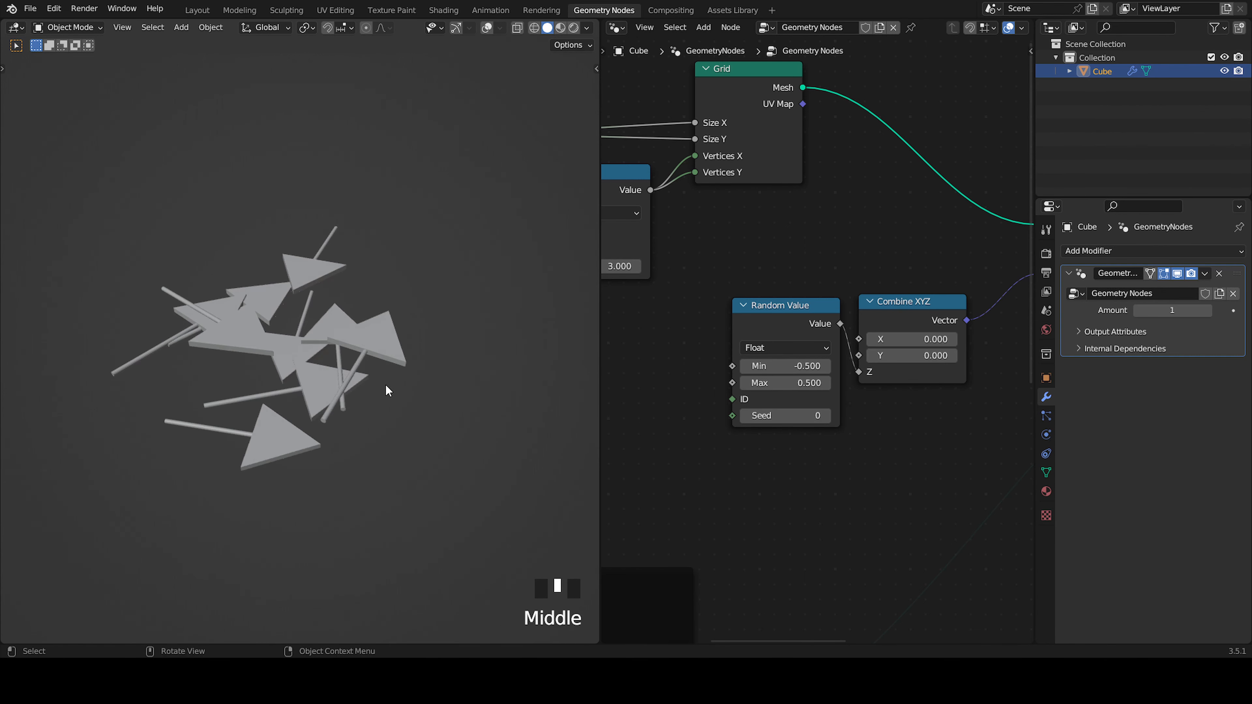
scroll(445, 375, "down", 4)
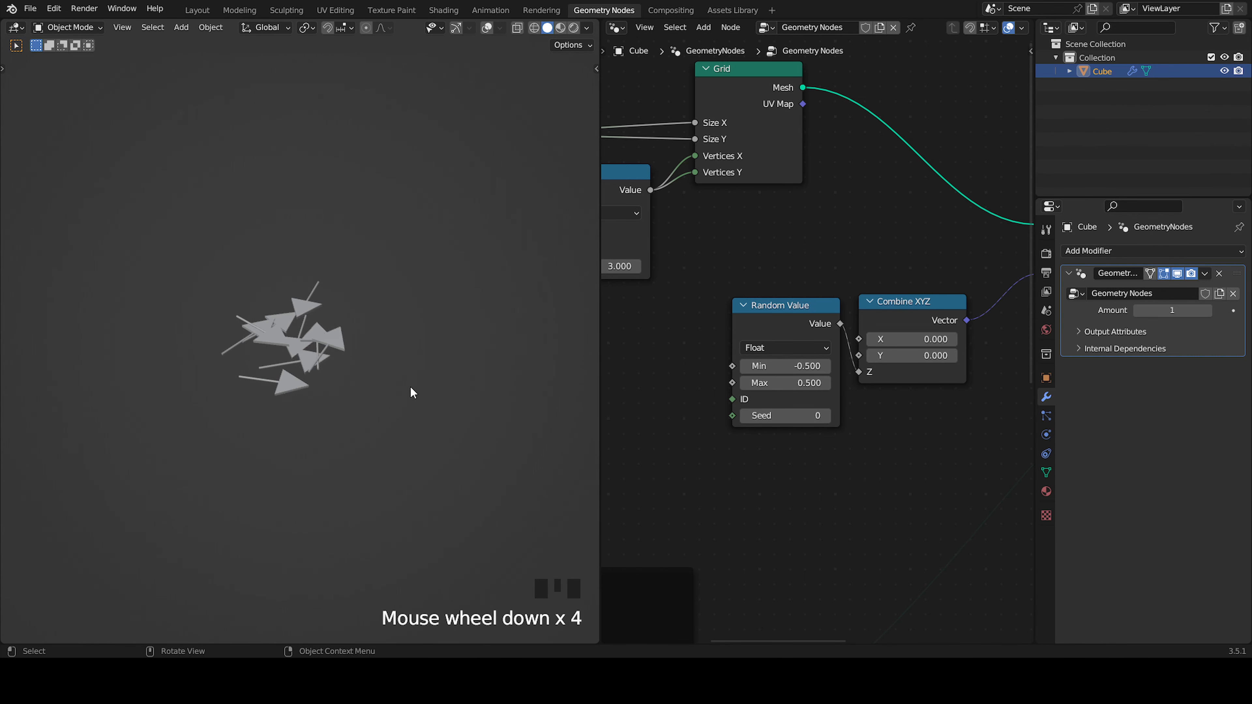
key("space")
key("space")
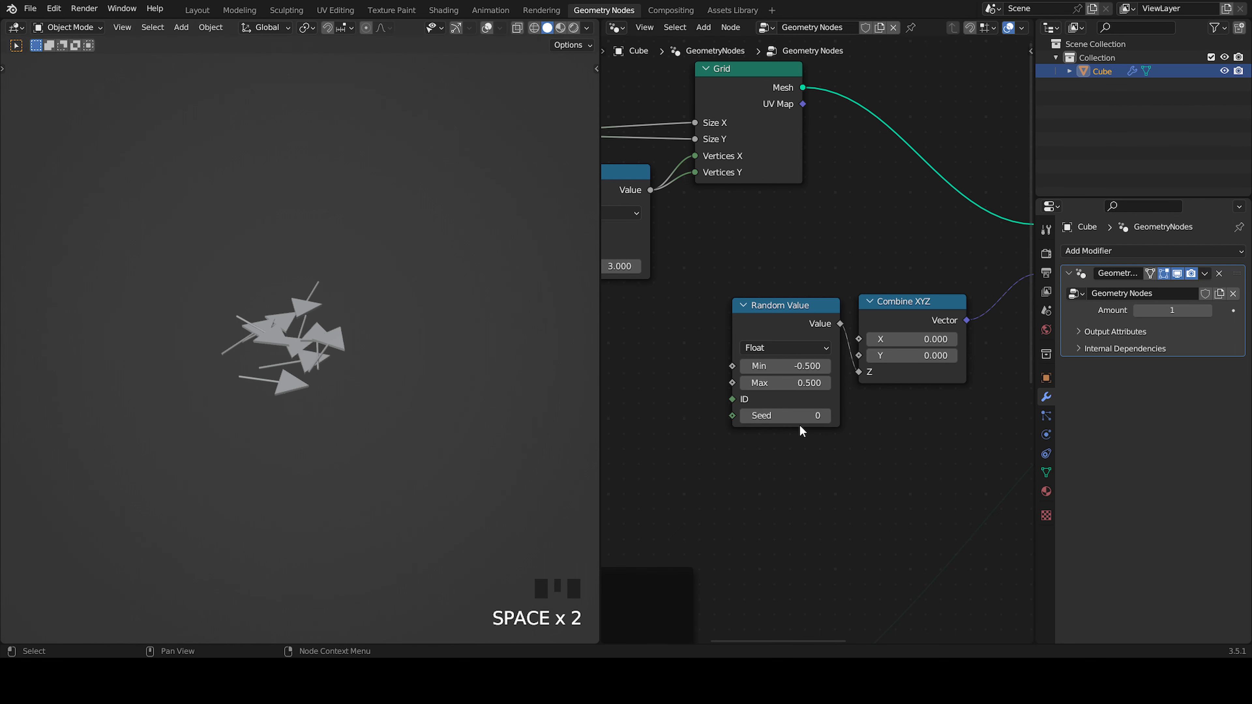
Move the Group Output farther from Instance on Points and the duplicated Random Value and Combine XYZ nodes closer to Set Position
scroll(809, 432, "down", 5)
middle_click_drag(900, 419, 651, 383)
middle_click_drag(805, 383, 725, 388)
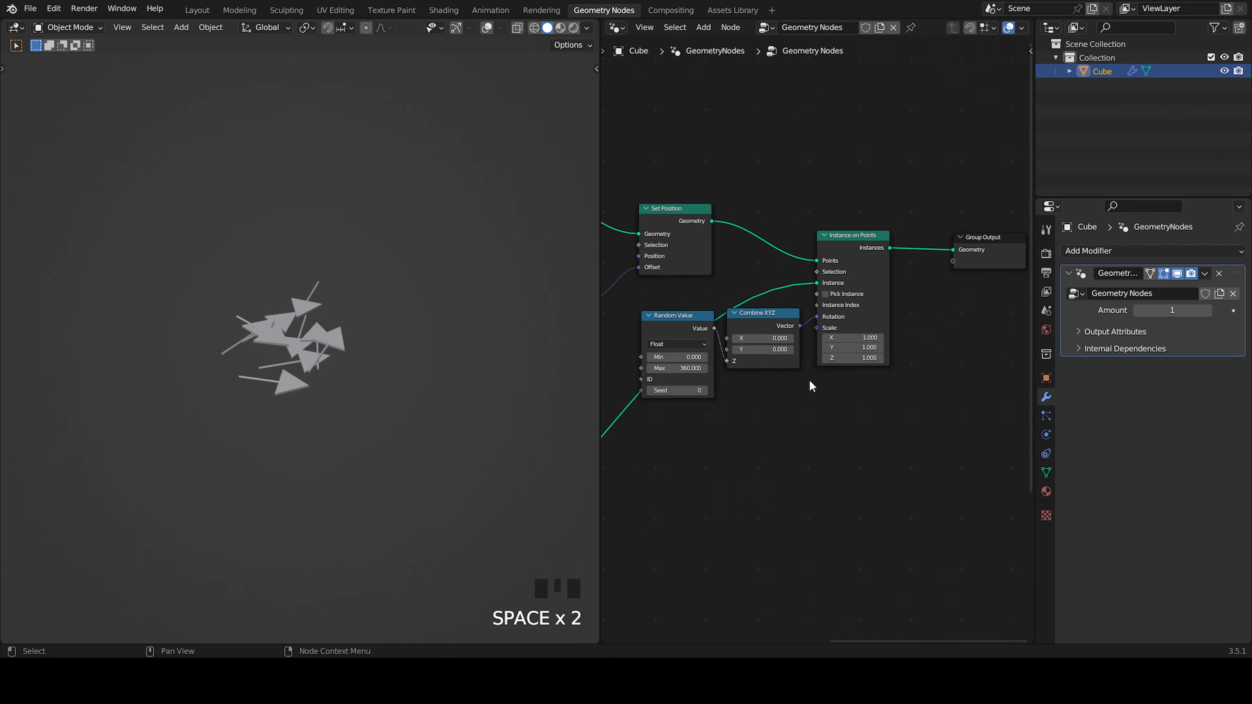
middle_click_drag(959, 358, 718, 363, "shift")
scroll(719, 364, "down", 7)
left_click_drag(776, 296, 841, 311)
scroll(789, 355, "down", 4)
middle_click_drag(733, 371, 884, 385, "shift")
left_click_drag(718, 347, 718, 348)
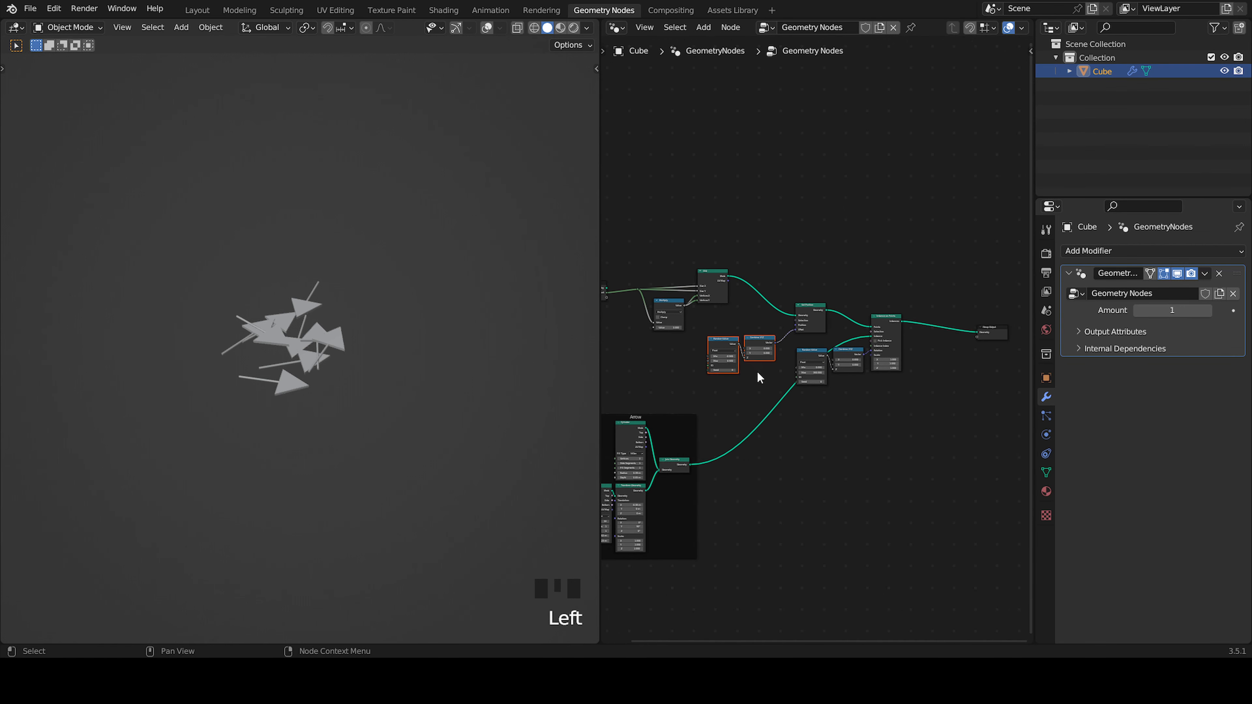
key("g")
left_click(774, 348)
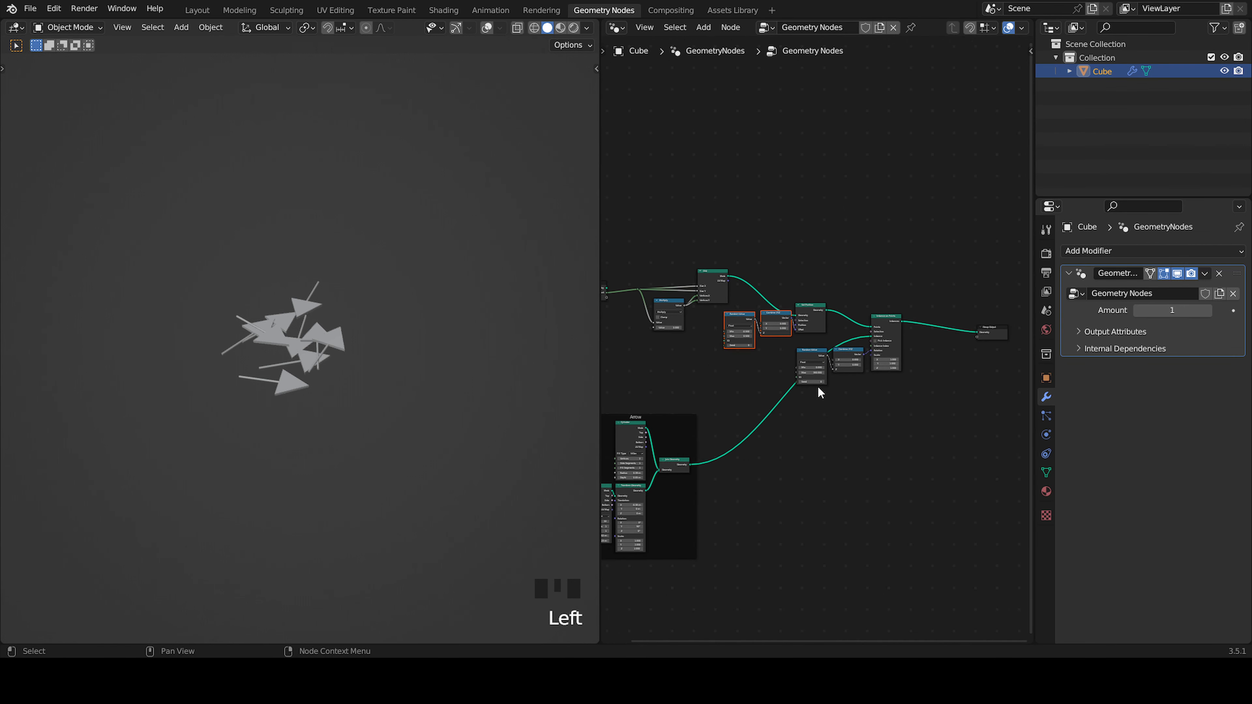
Gather the two Random Value and Combine XYZ pairs below the grid nodes and join them in one frame
key("Home")
scroll(858, 387, "up", 2)
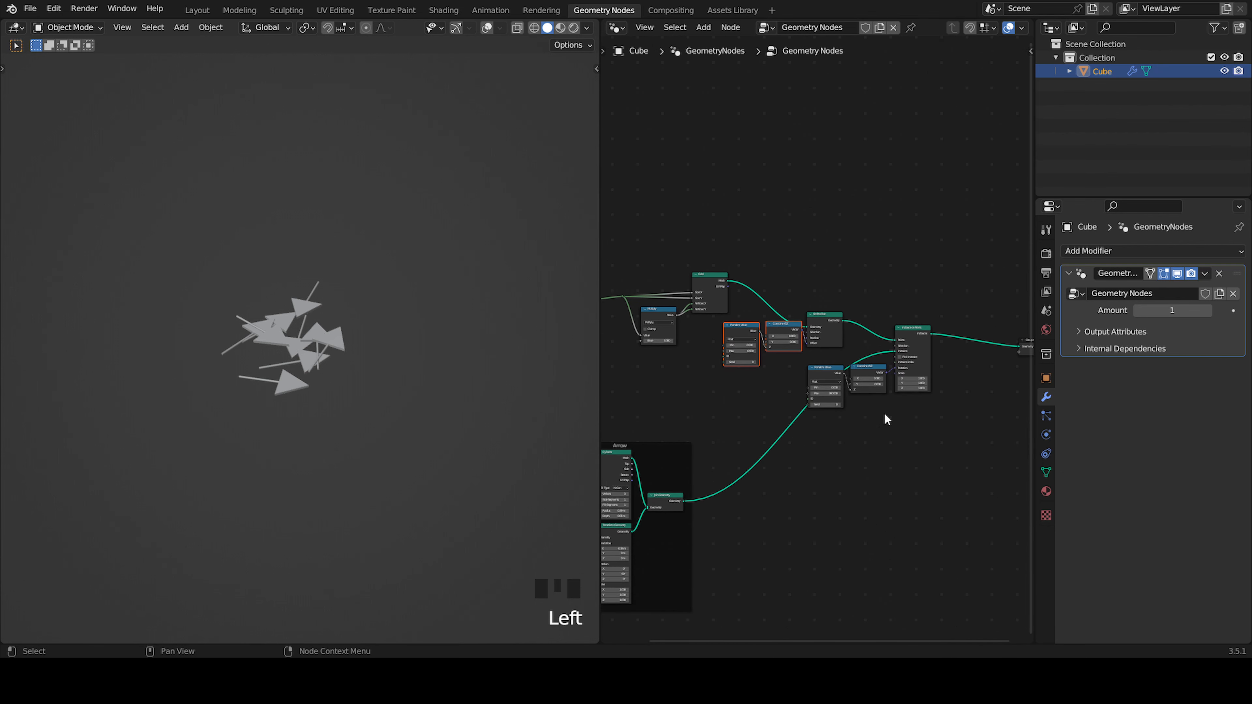
left_click_drag(873, 428, 798, 365)
key("g")
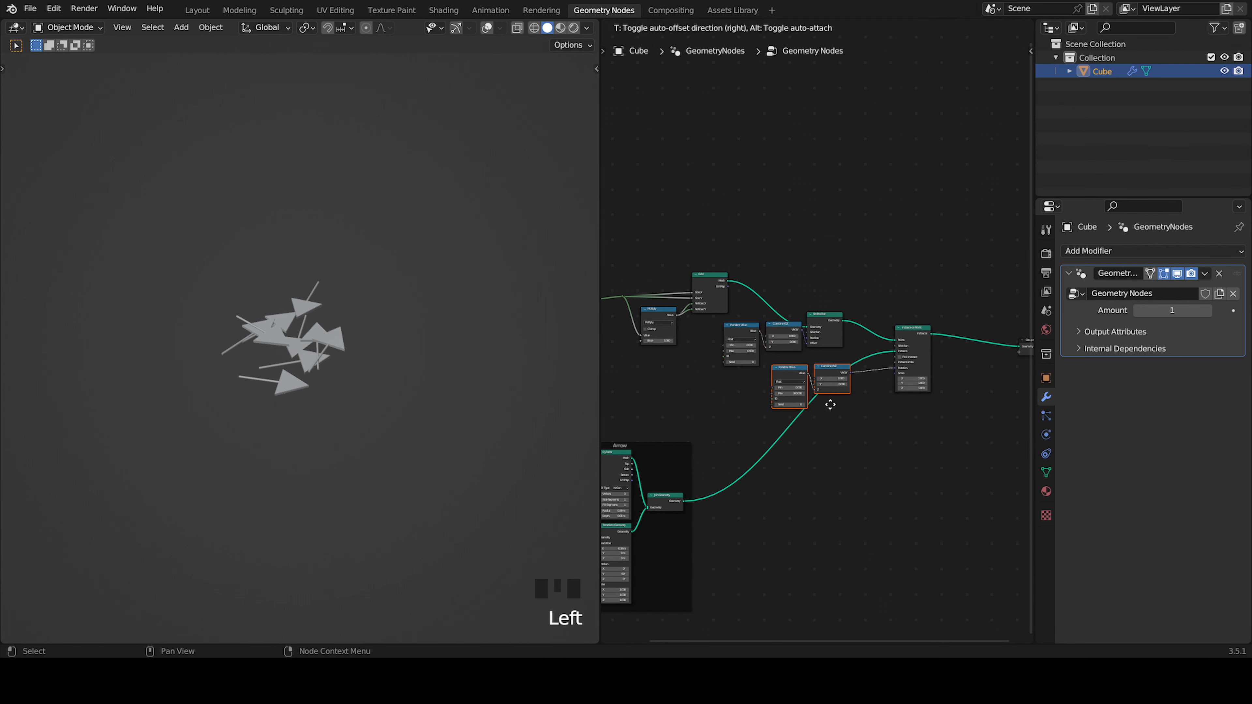
left_click(795, 410)
left_click_drag(791, 428, 732, 350)
key("ctrl+j")
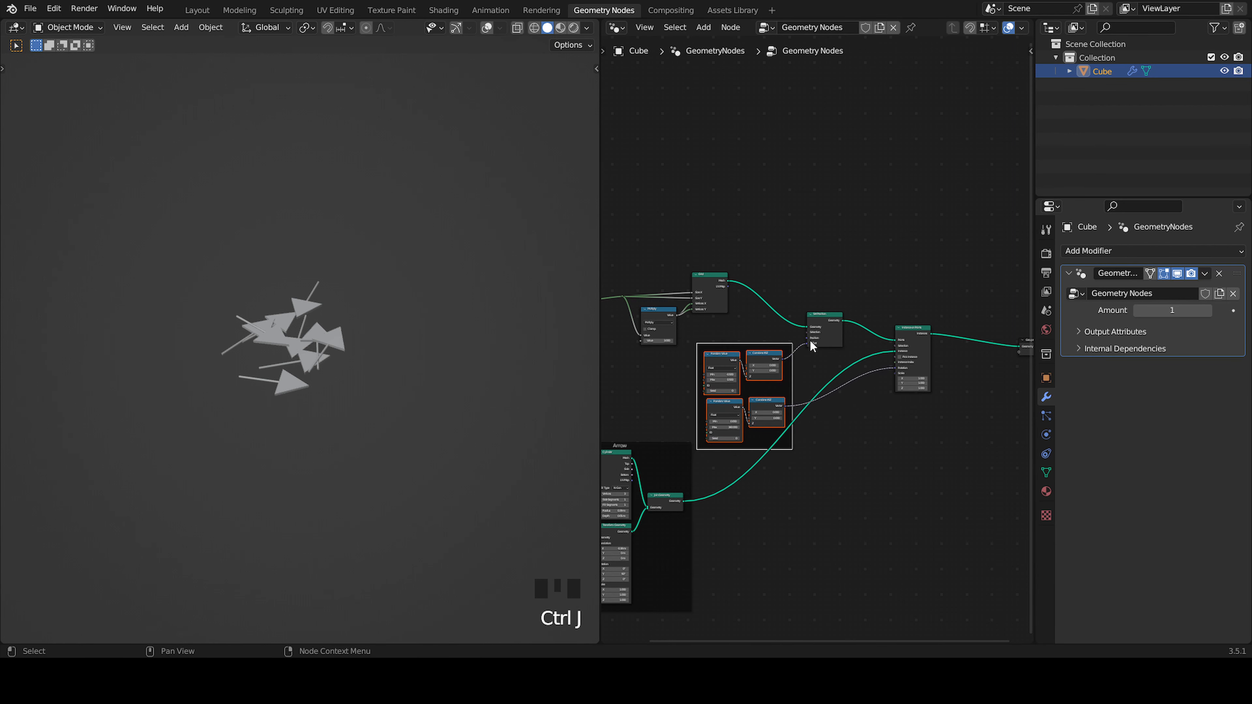
Move Set Position beside the Grid node and frame it together with Group Input, Multiply and Grid
left_click_drag(818, 328, 745, 286)
middle_click_drag(671, 317, 758, 331)
left_click_drag(748, 322, 757, 290)
left_click_drag(663, 310, 847, 318)
key("ctrl+j")
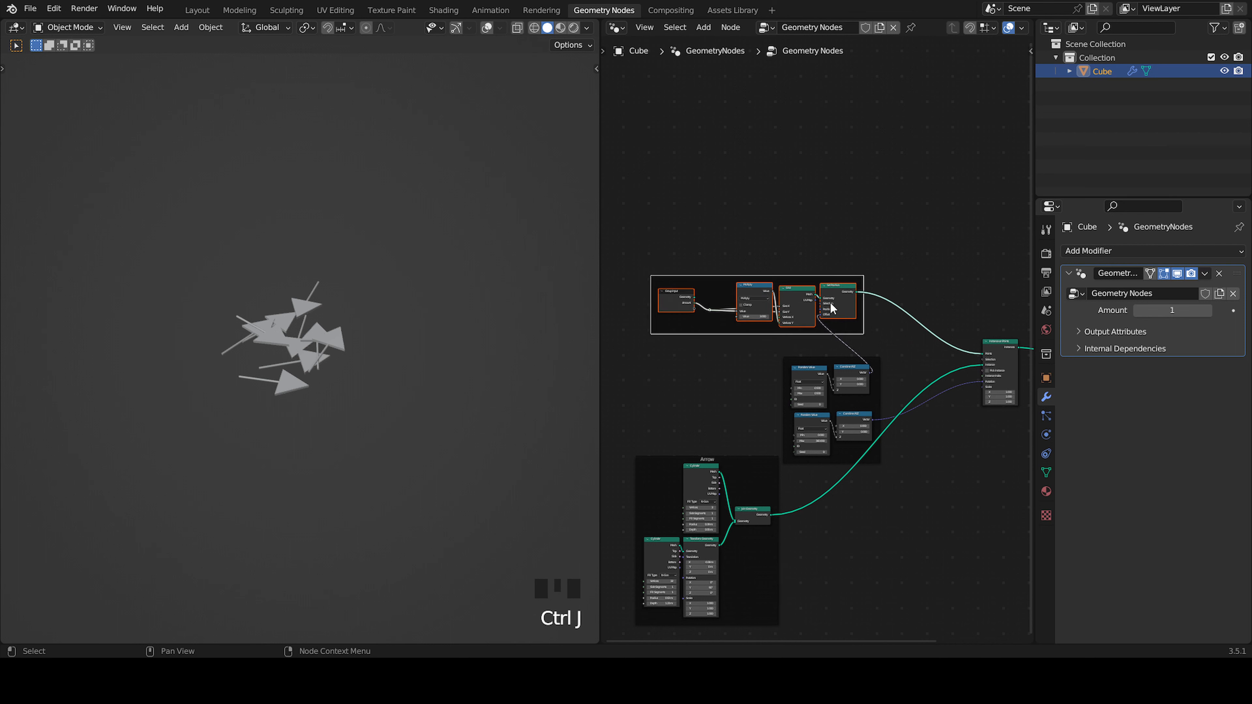
mouse_move(787, 277)
left_mouse_down()
mouse_move(746, 259)
mouse_move(780, 284)
left_mouse_up()
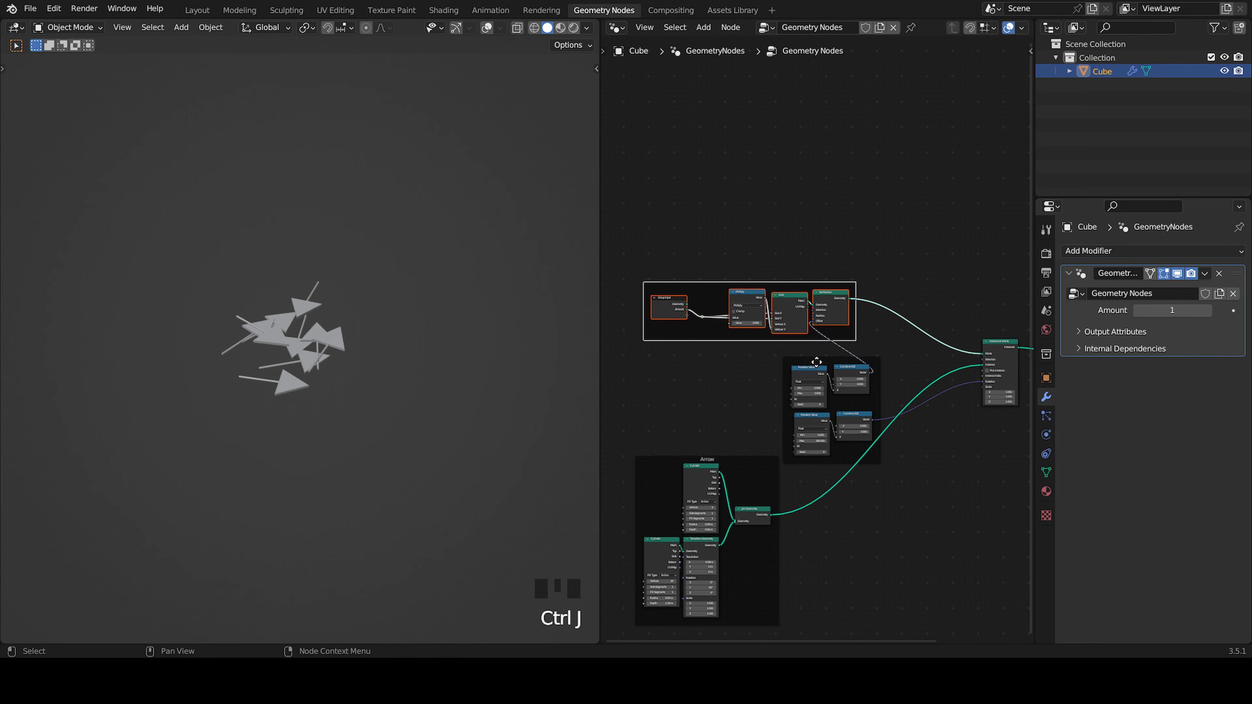
Move the Group Output much farther from Instance on Points to leave room for more nodes
middle_click_drag(905, 379, 863, 364)
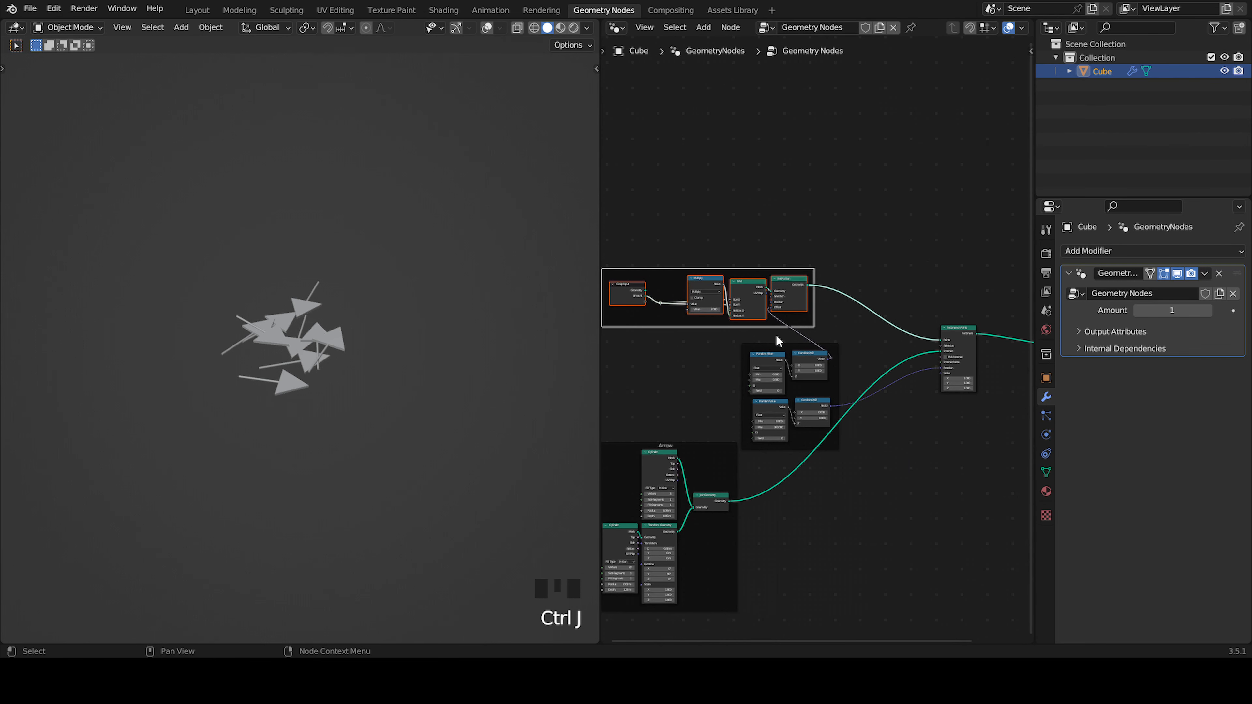
middle_click_drag(743, 235, 758, 335)
scroll(772, 367, "up", 4)
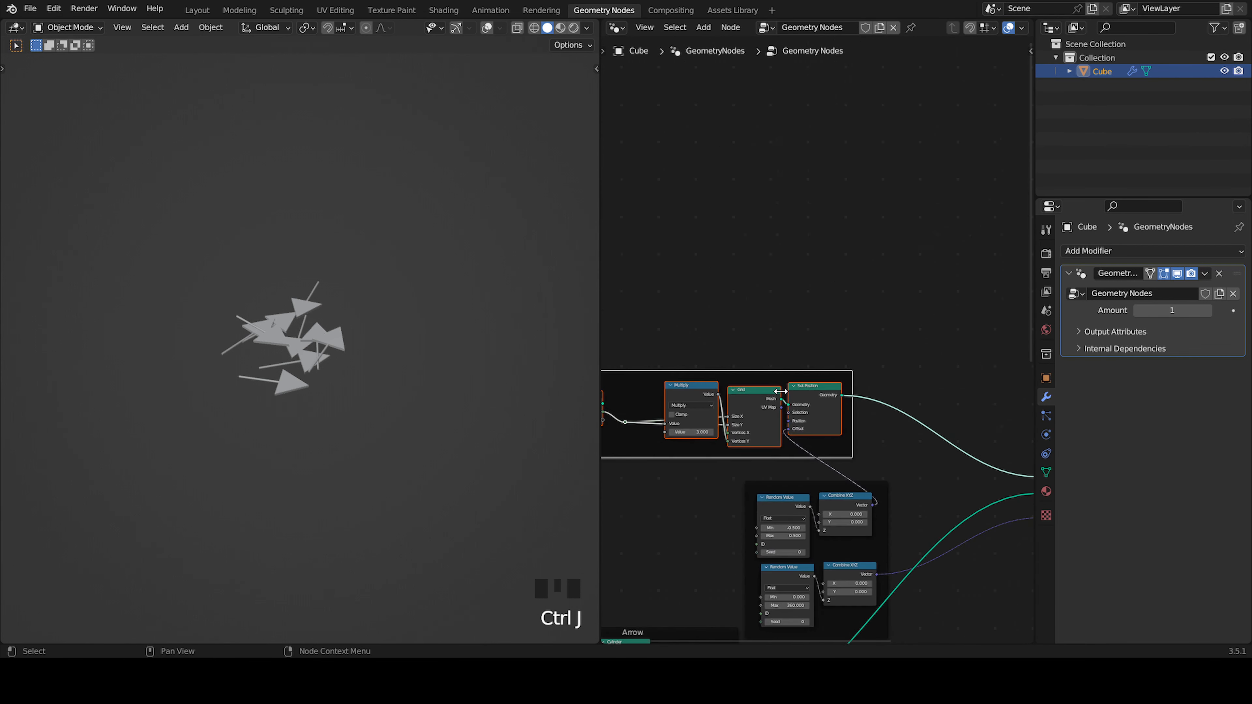
middle_click_drag(971, 474, 671, 347)
scroll(848, 376, "down", 2)
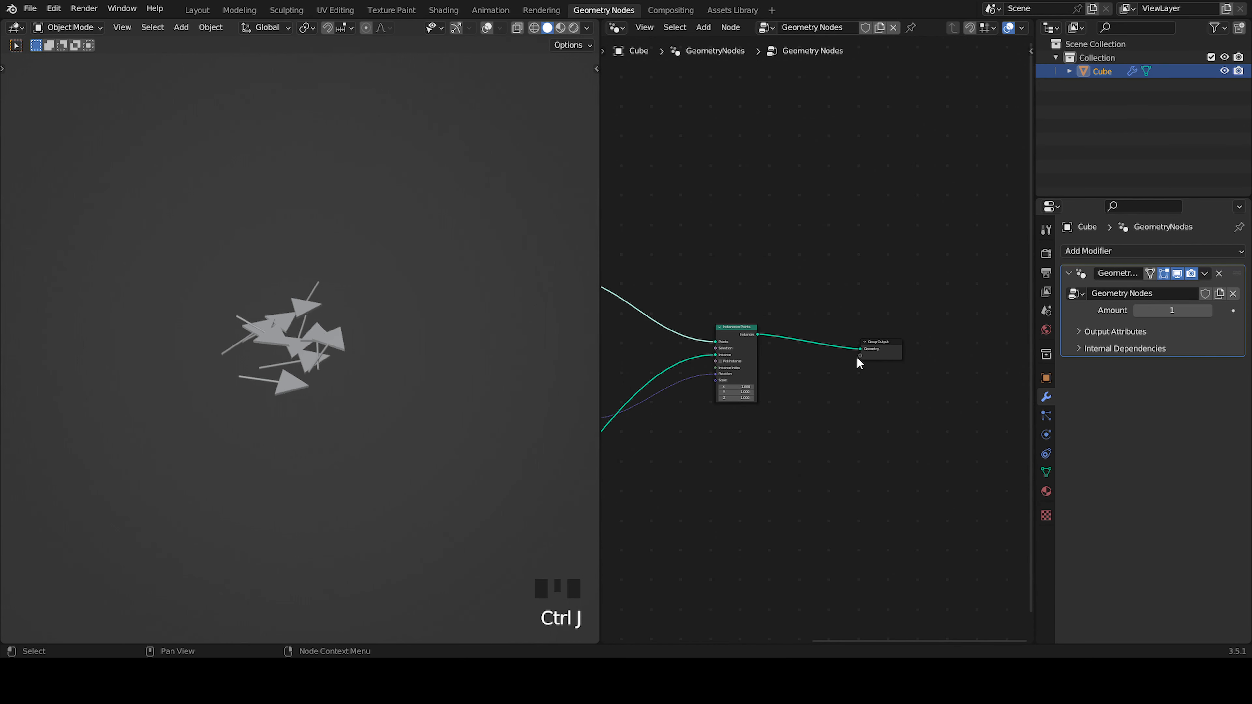
left_click_drag(882, 358, 984, 354)
scroll(816, 344, "down", 4)
left_click_drag(753, 348, 724, 344)
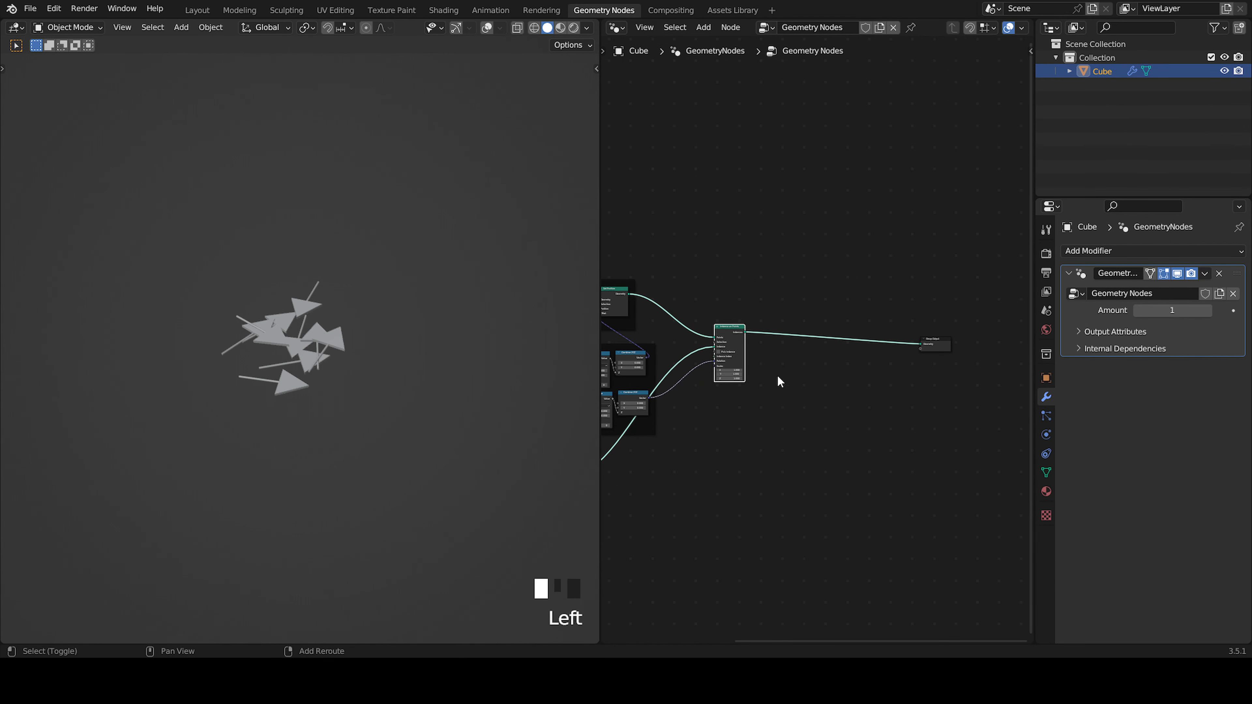
middle_click_drag(816, 377, 741, 343)
scroll(822, 338, "up", 5)
left_click_drag(872, 305, 922, 304)
middle_click_drag(769, 290, 824, 325)
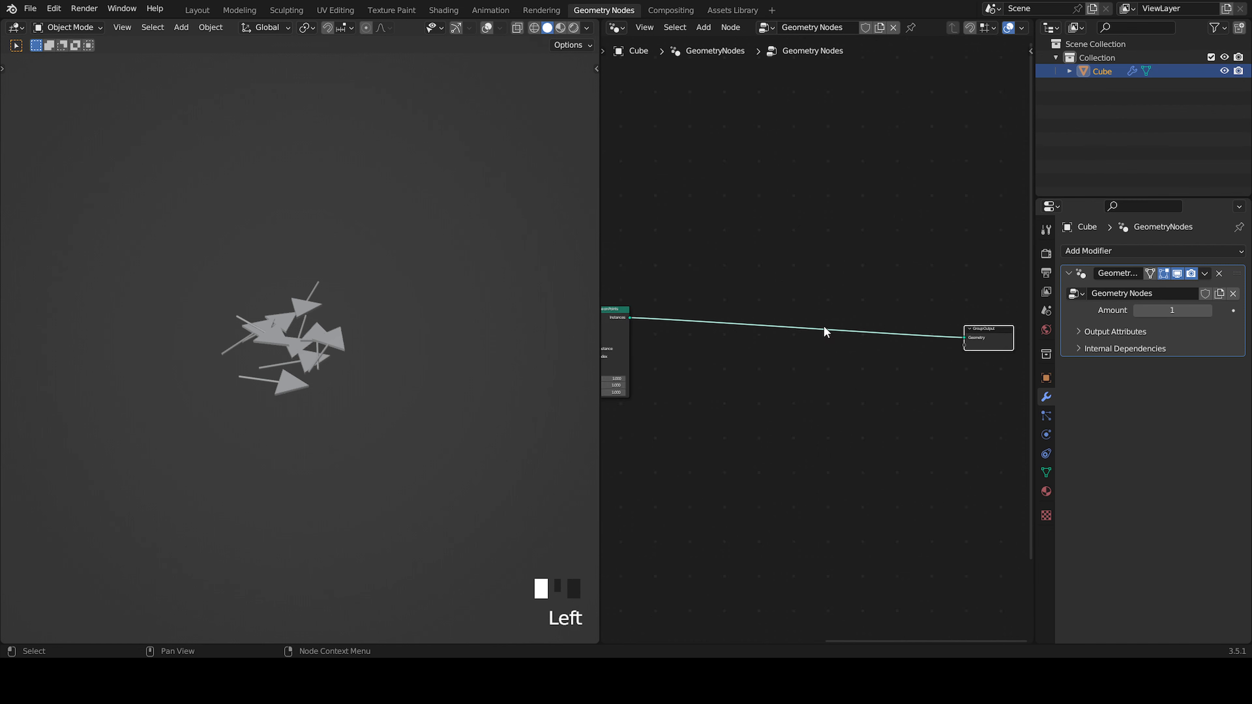
scroll(823, 325, "down", 1)
left_click_drag(942, 333, 918, 324)
scroll(785, 352, "up", 1)
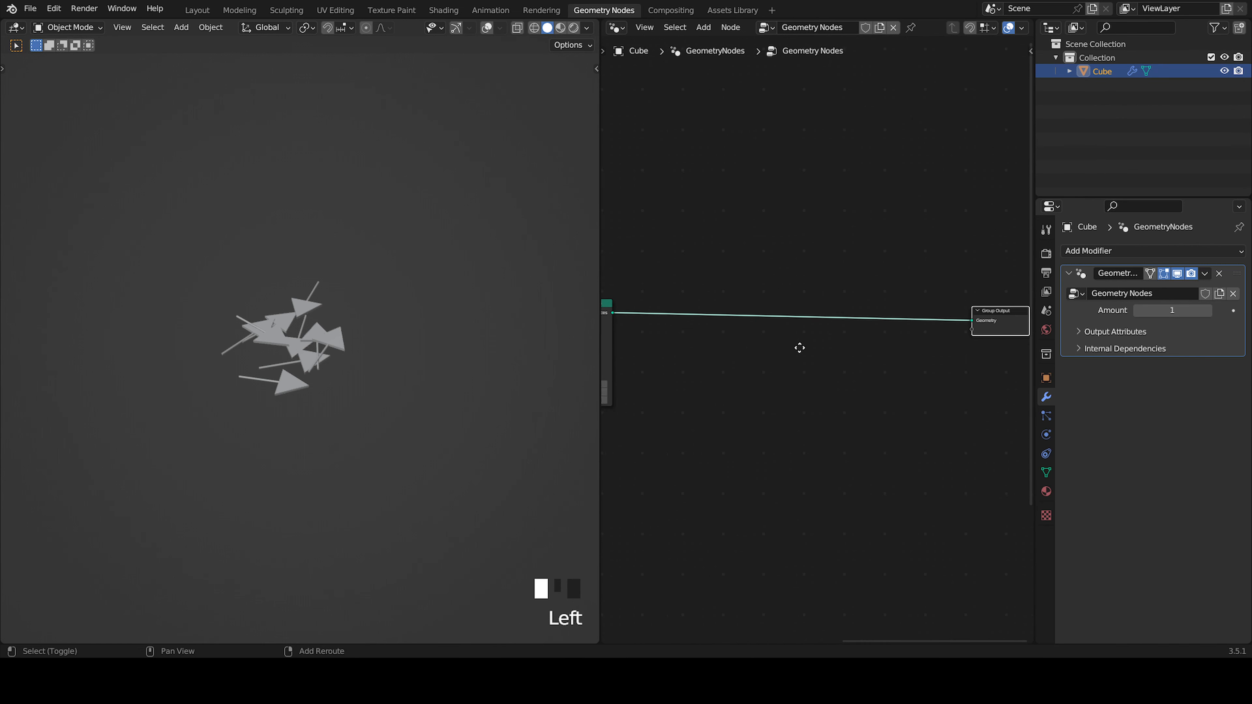
key("shift+a")
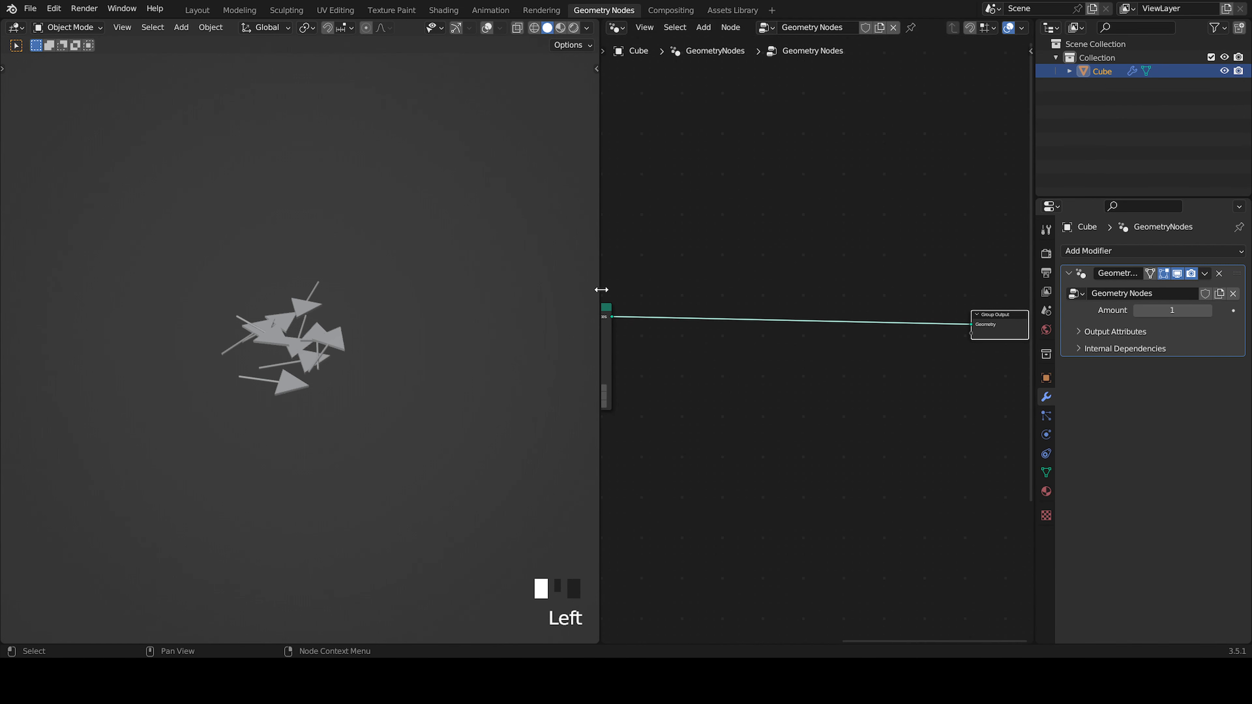
Widen the node editor and view the arrows from a low side angle to examine their height offsets
left_click_drag(601, 290, 435, 320)
middle_click_drag(266, 355, 288, 371)
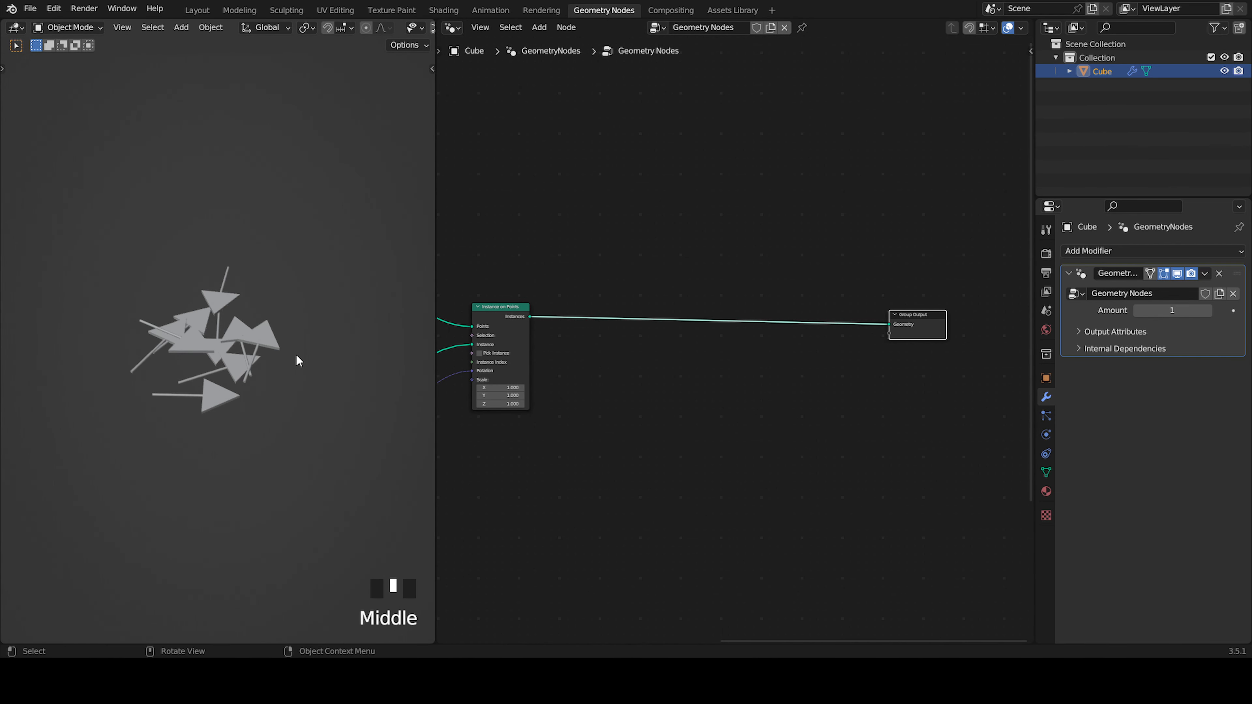
scroll(648, 300, "up", 2)
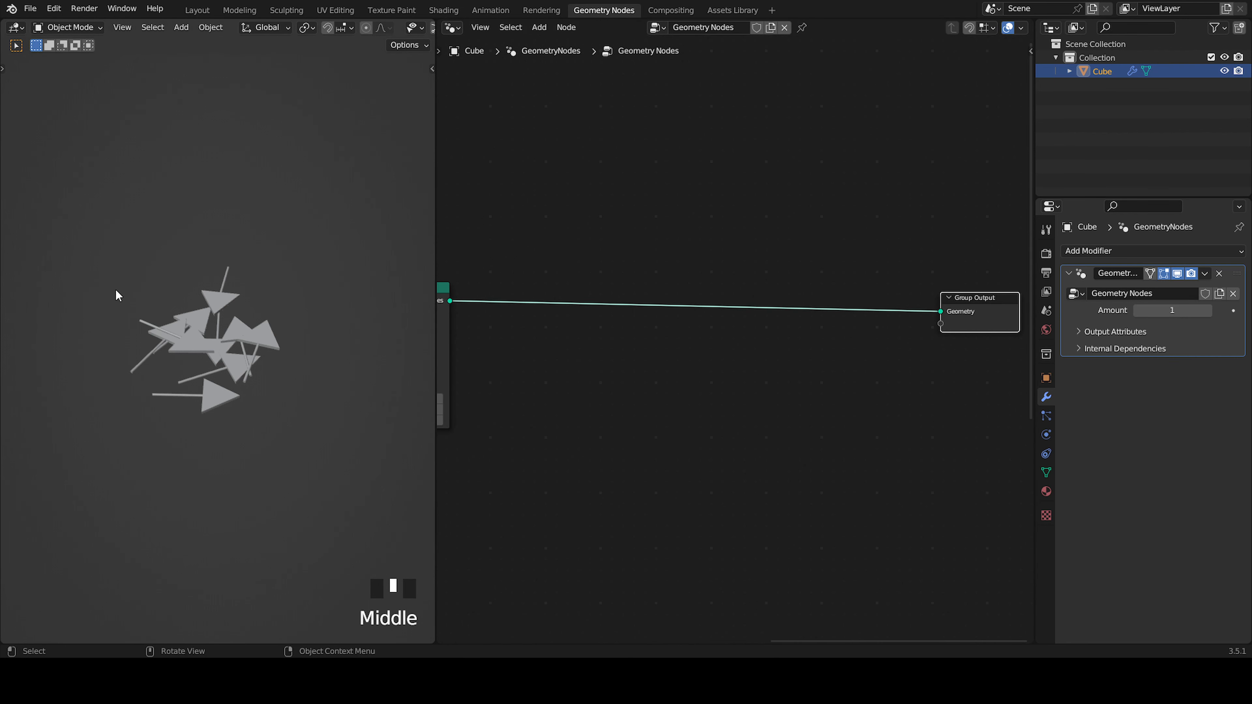
scroll(261, 416, "up", 5)
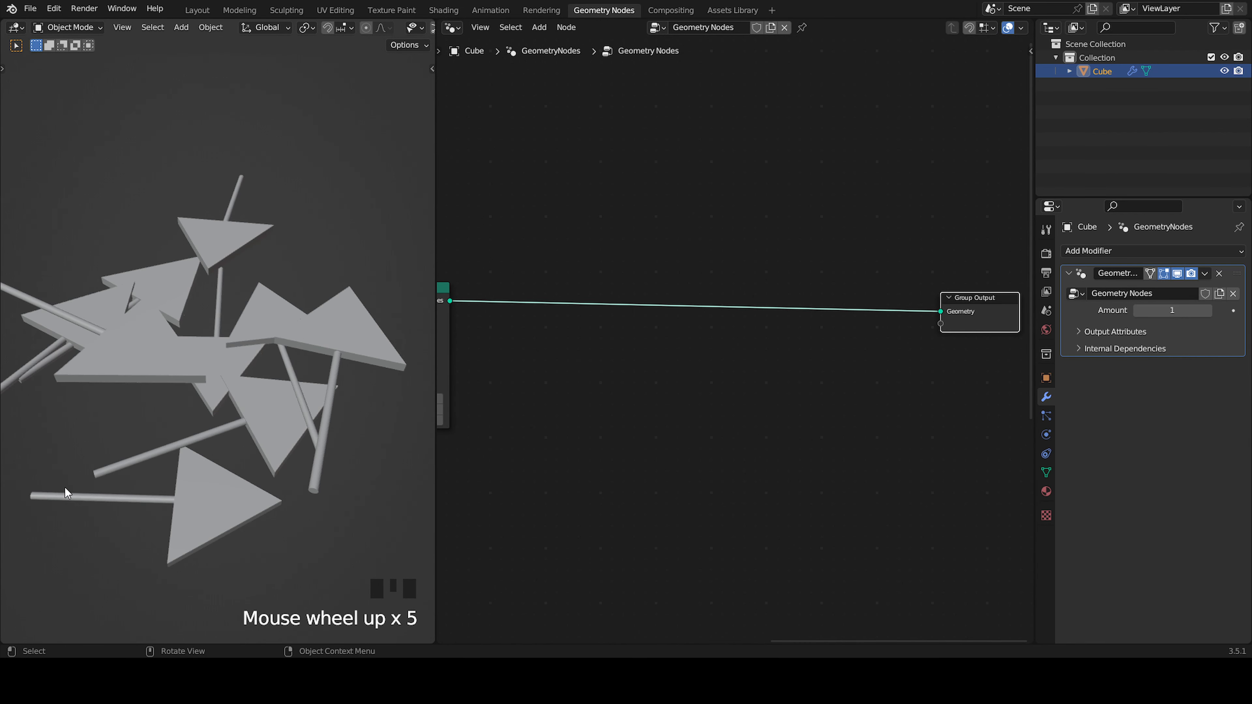
scroll(264, 408, "down", 2)
middle_click_drag(276, 341, 266, 372)
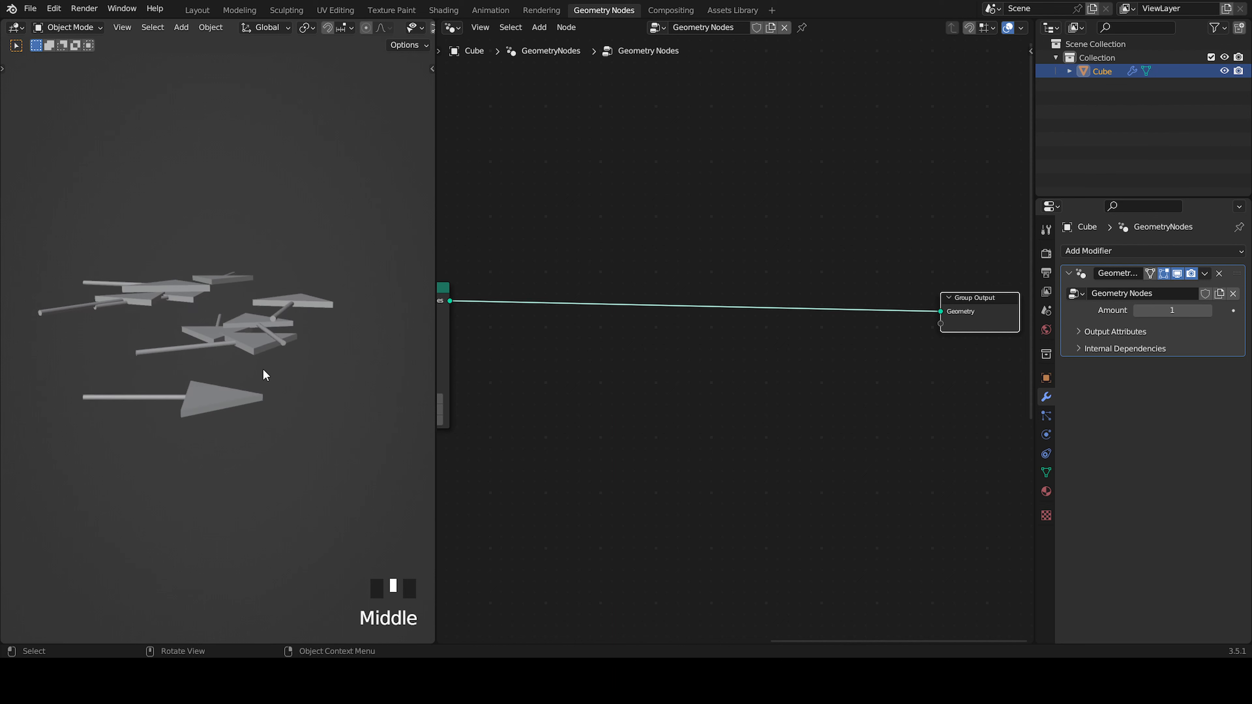
scroll(788, 295, "down", 1)
scroll(791, 294, "down", 2)
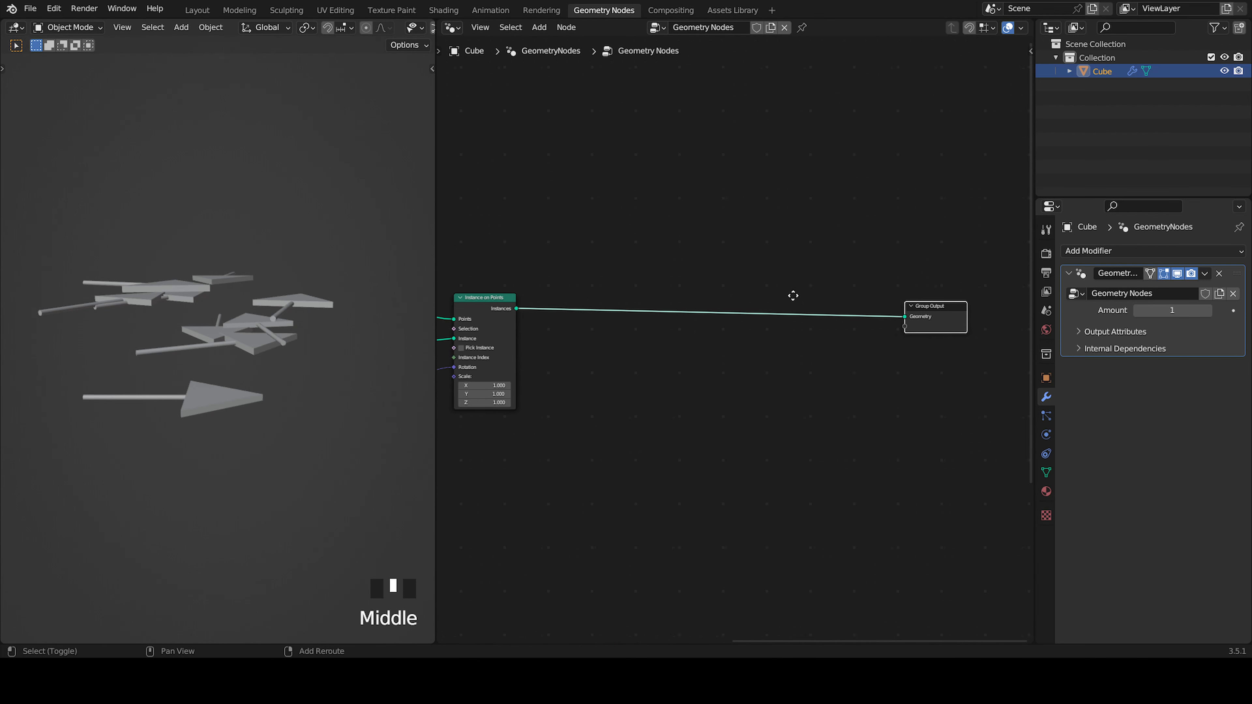
Add a Scene Time node below the link between Instance on Points and Group Output
key("shift+a")
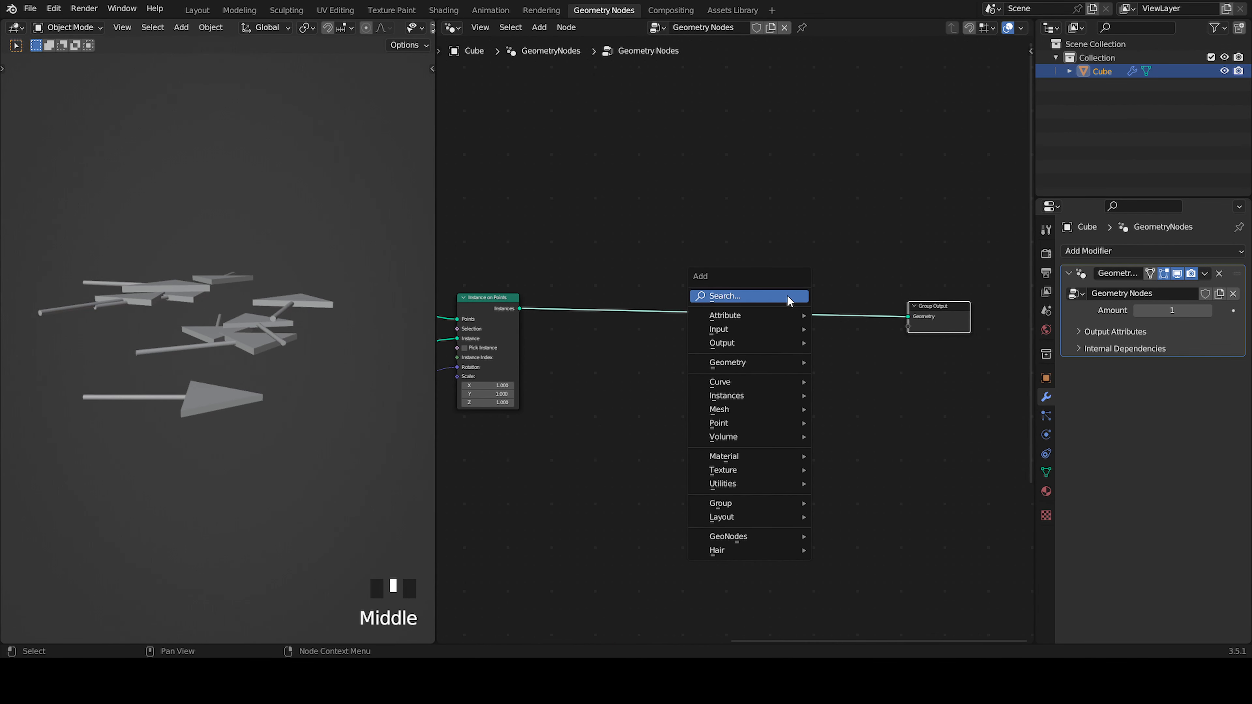
left_click(789, 297)
type("sce")
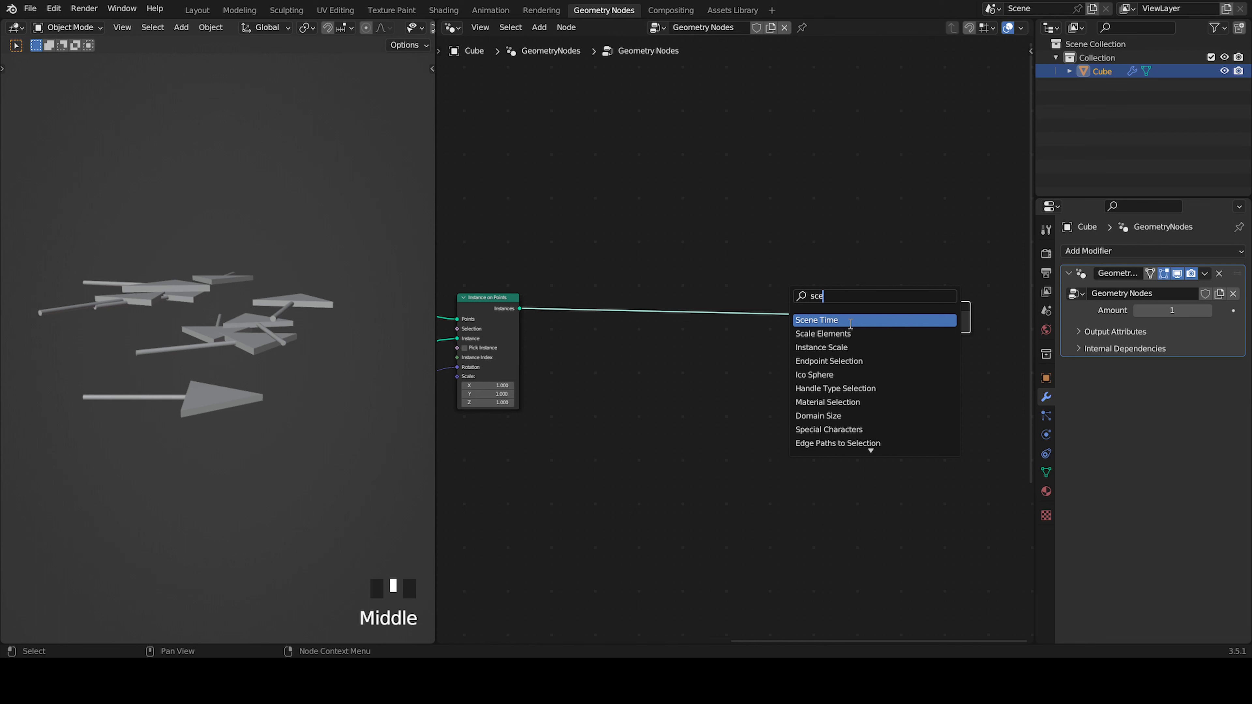
left_click(852, 320)
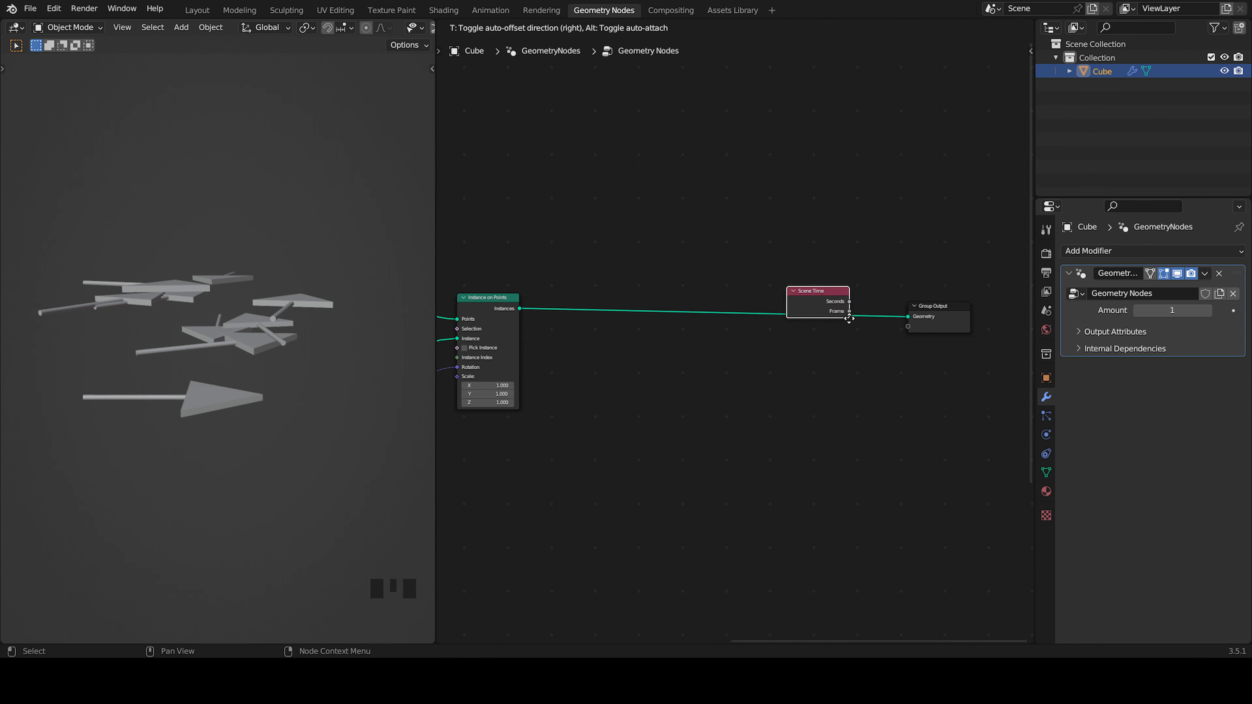
left_click(726, 393)
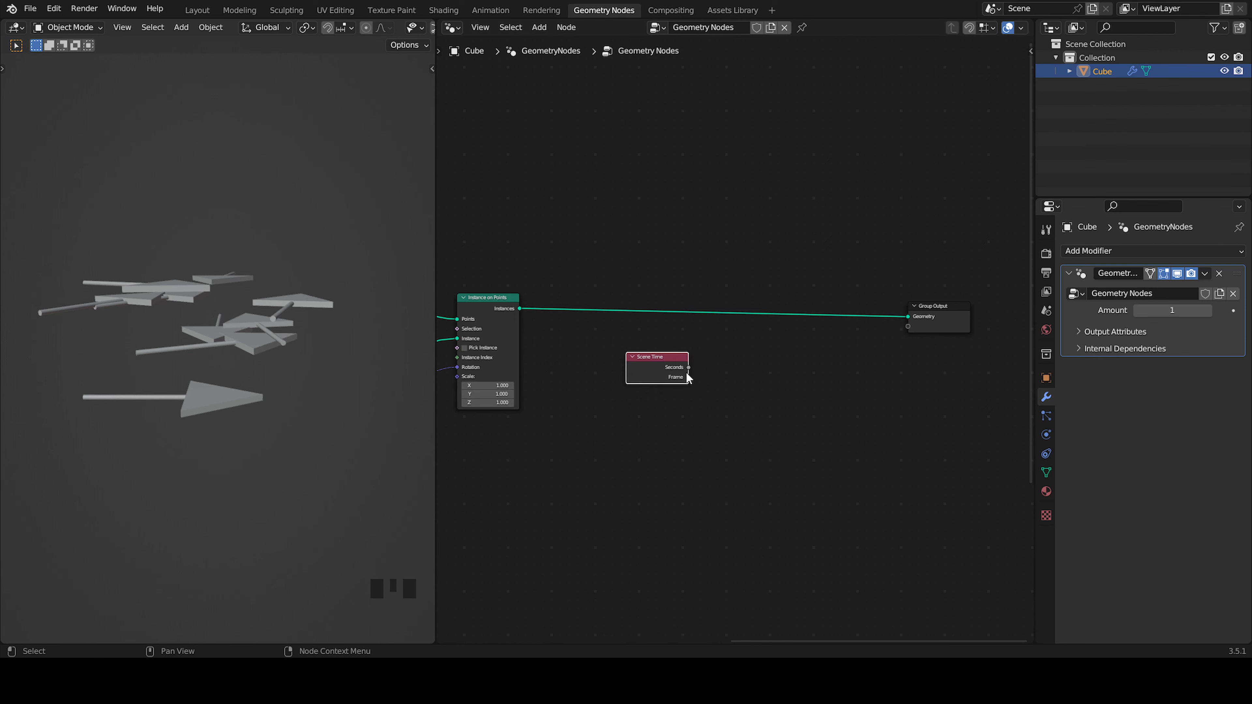
scroll(847, 395, "up", 1)
left_click_drag(607, 374, 578, 376)
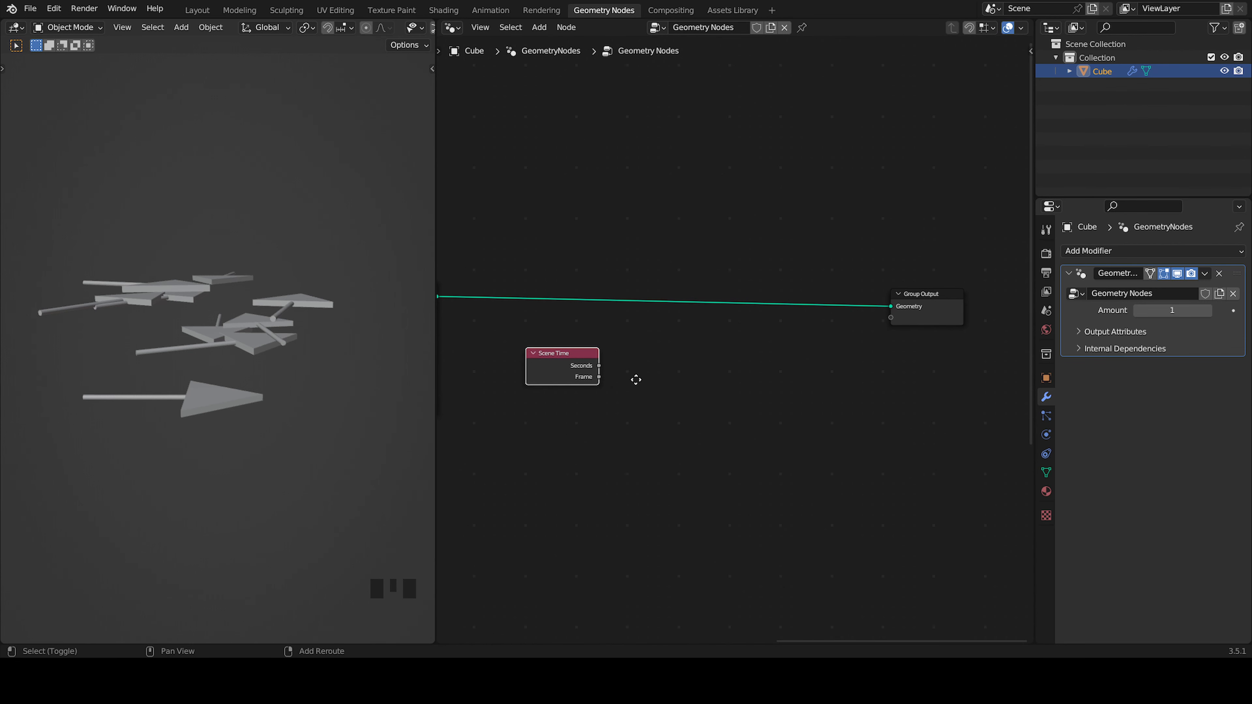
Lower the Group Output and Scene Time nodes slightly, keeping free space between them
left_click_drag(926, 318, 878, 353)
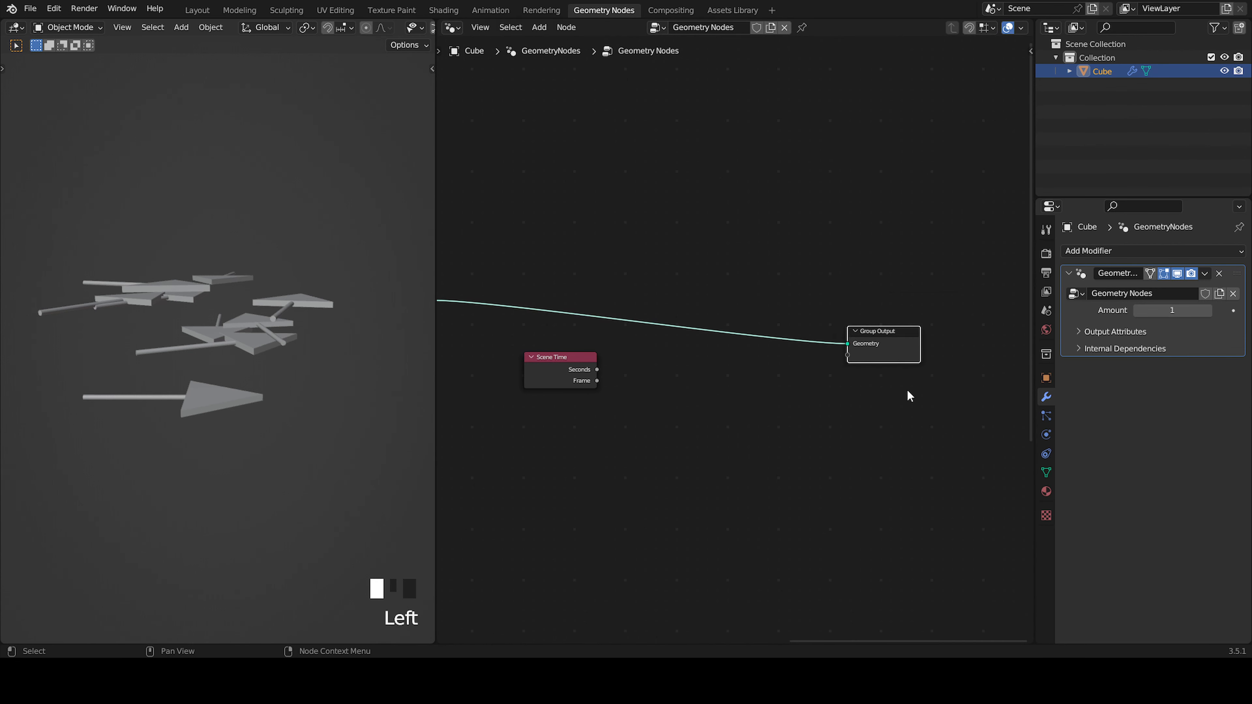
scroll(636, 380, "up", 2)
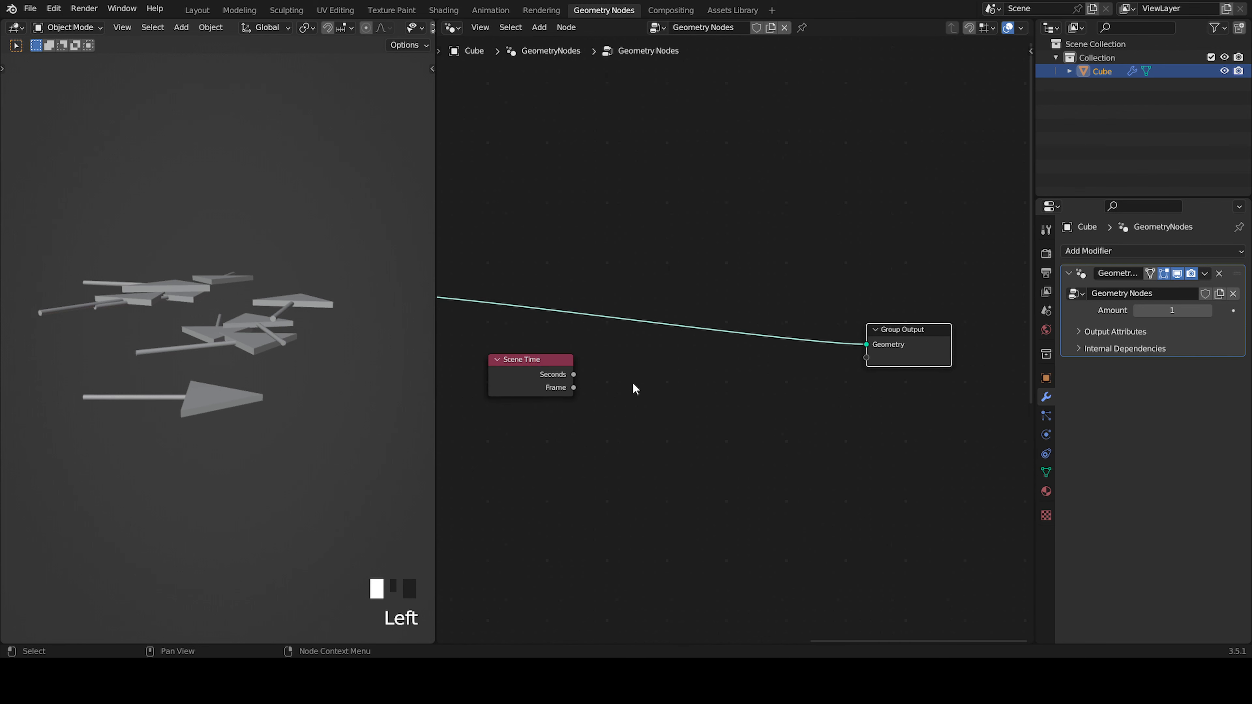
middle_click_drag(640, 393, 643, 368)
left_click_drag(550, 357, 544, 382)
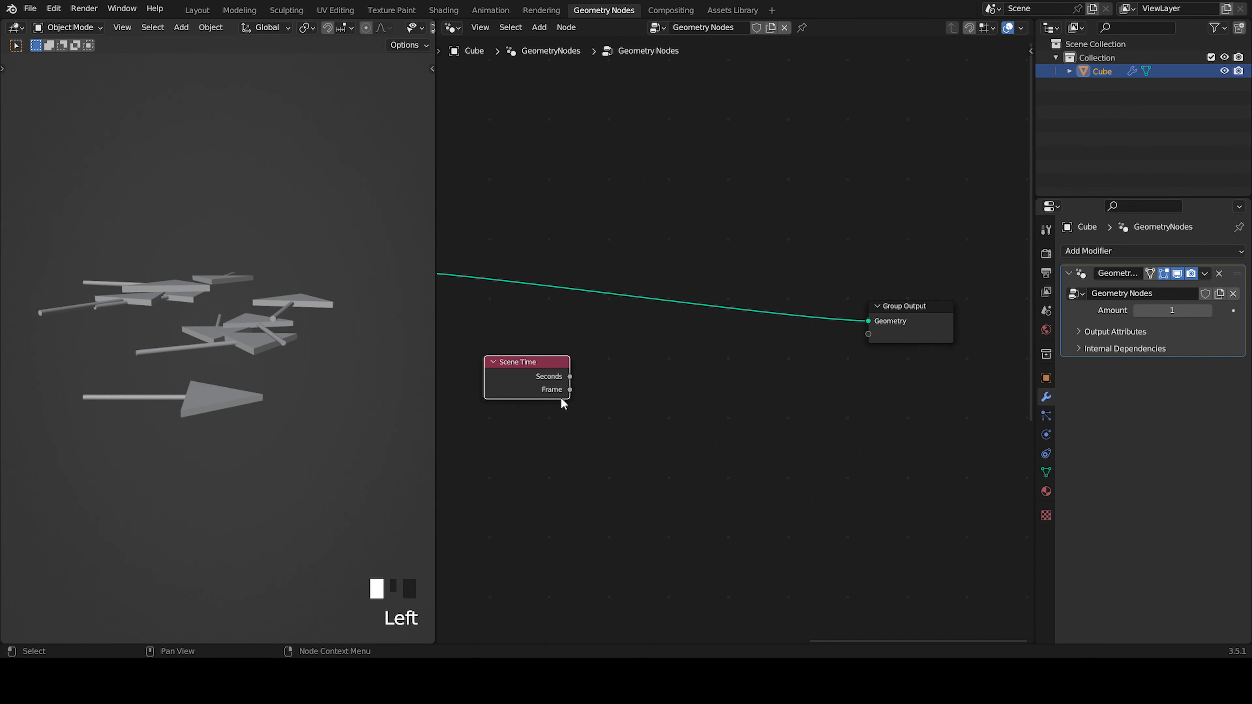
key("shift+a")
key("Escape")
key("shift+a")
left_click(663, 357)
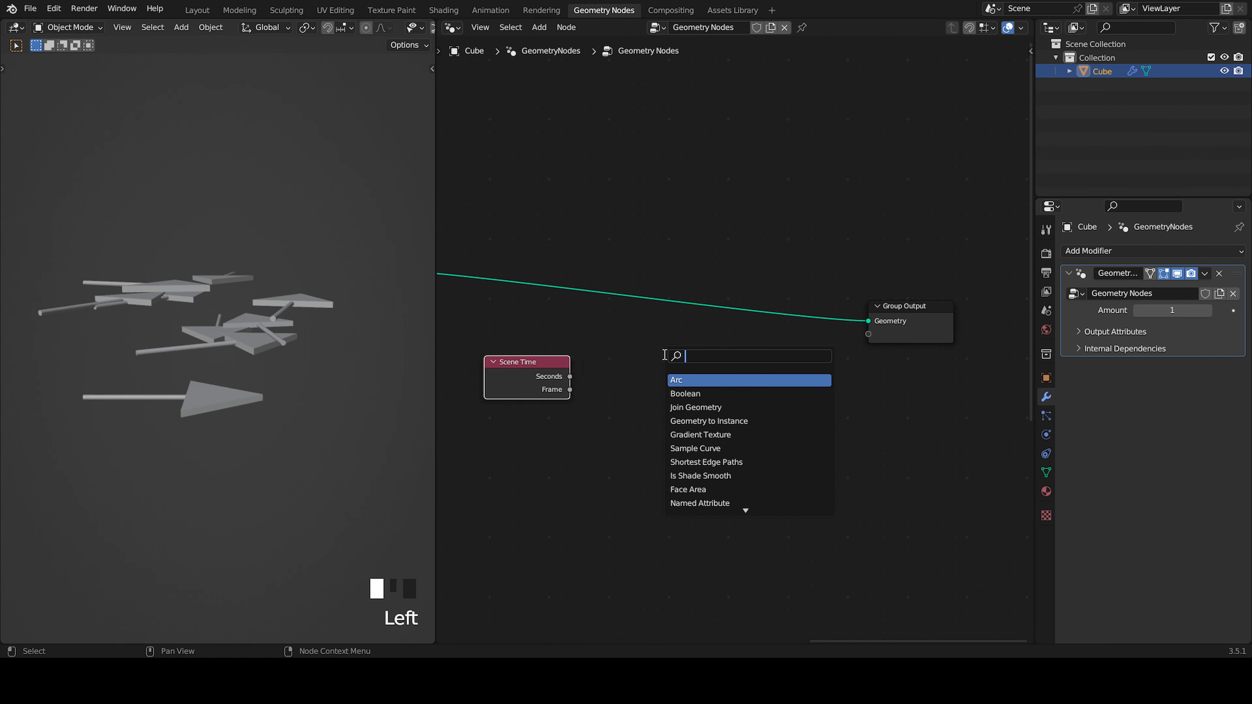
type("divi")
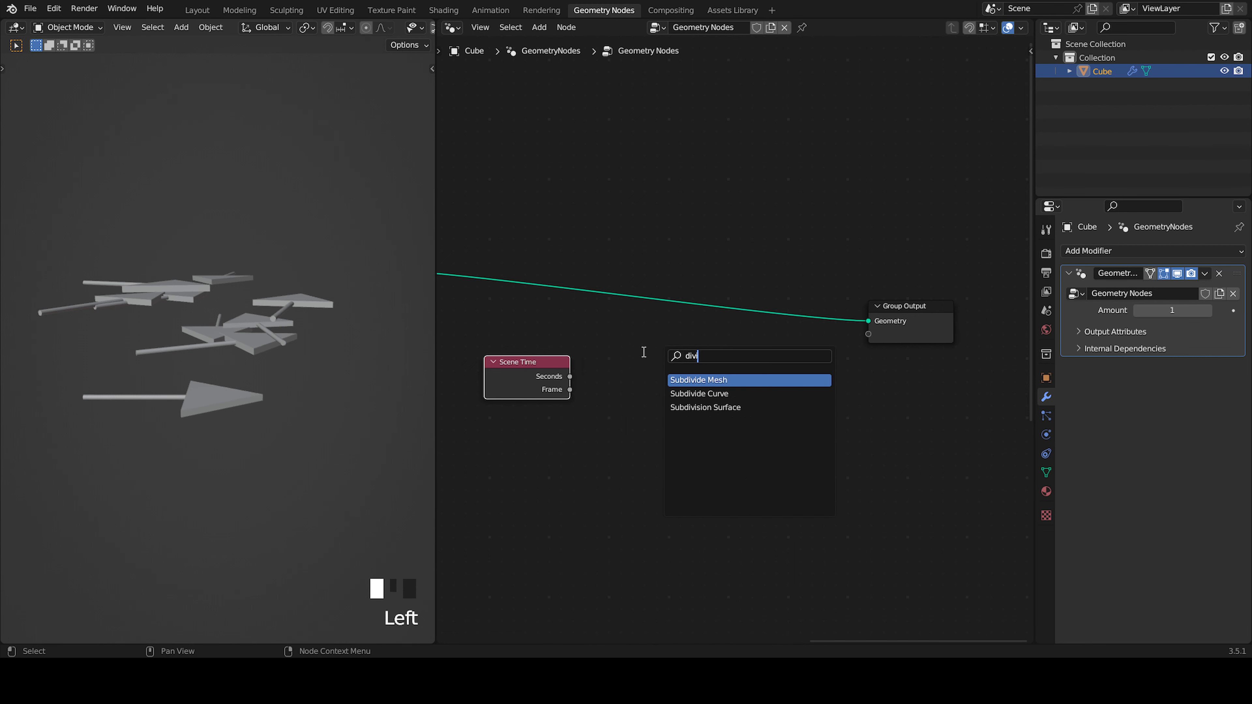
Add a Math node set to Divide from Scene Time's Frame output and place the two side by side
left_click_drag(570, 390, 598, 395)
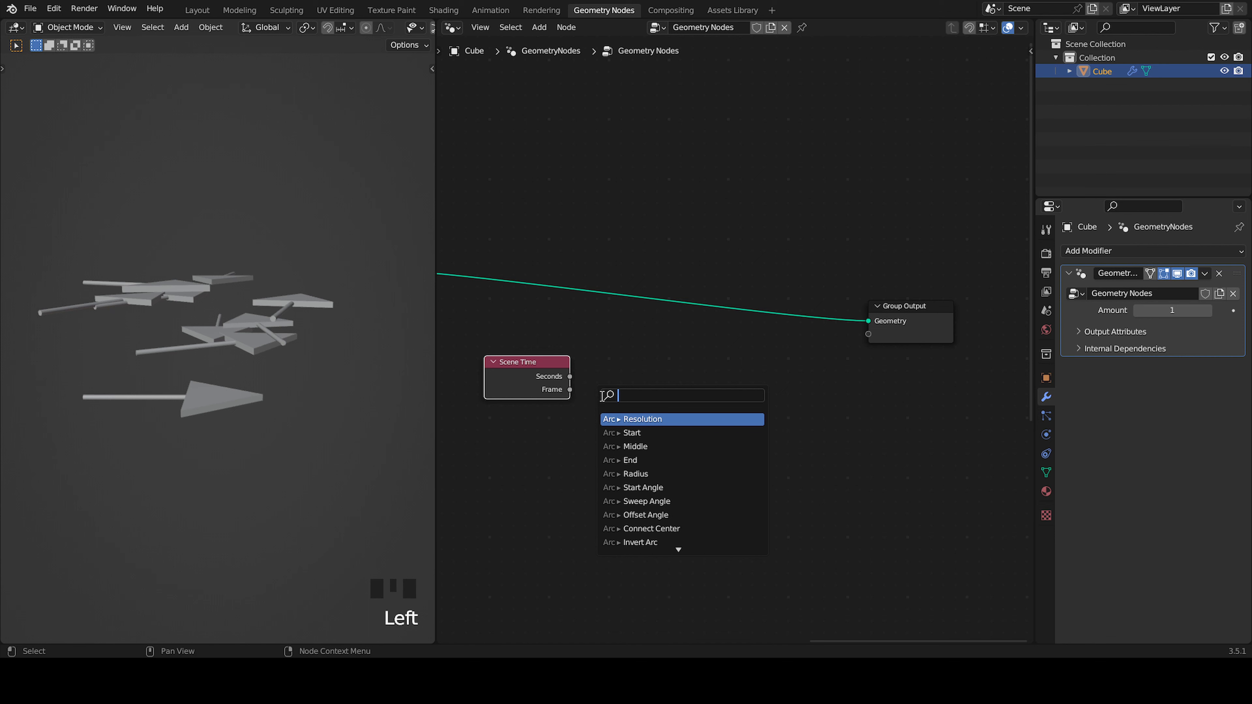
type("divide")
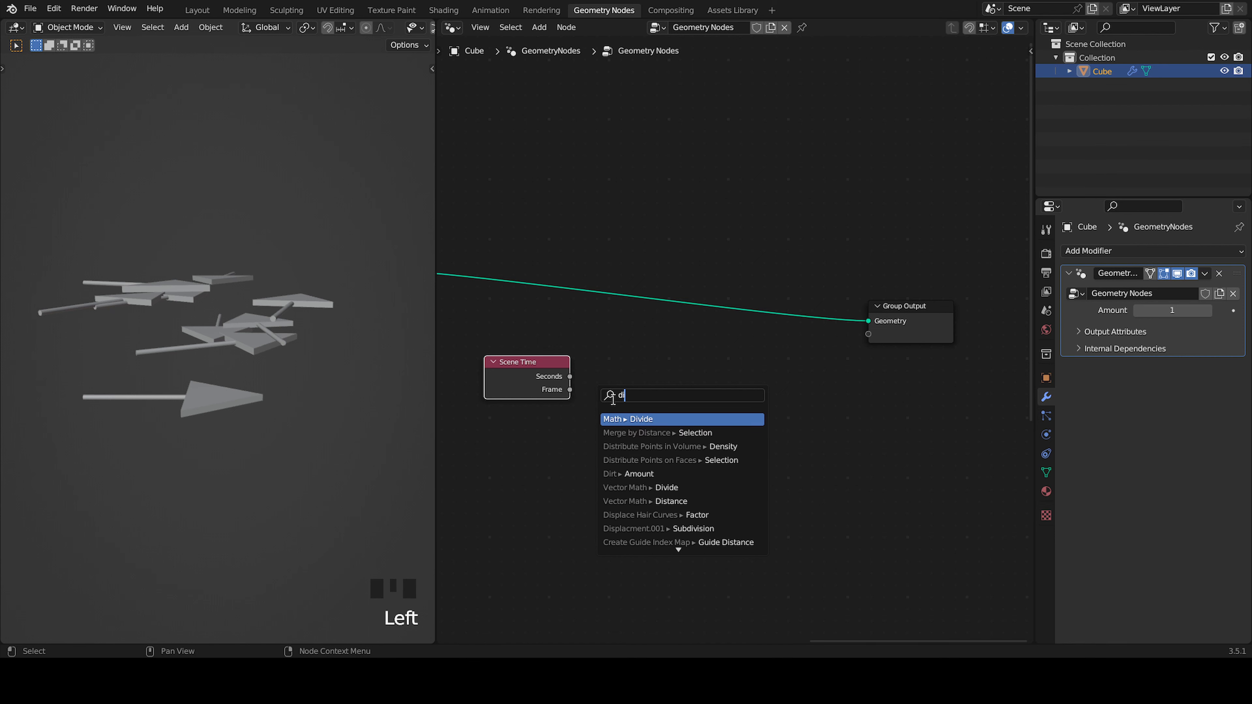
left_click(652, 420)
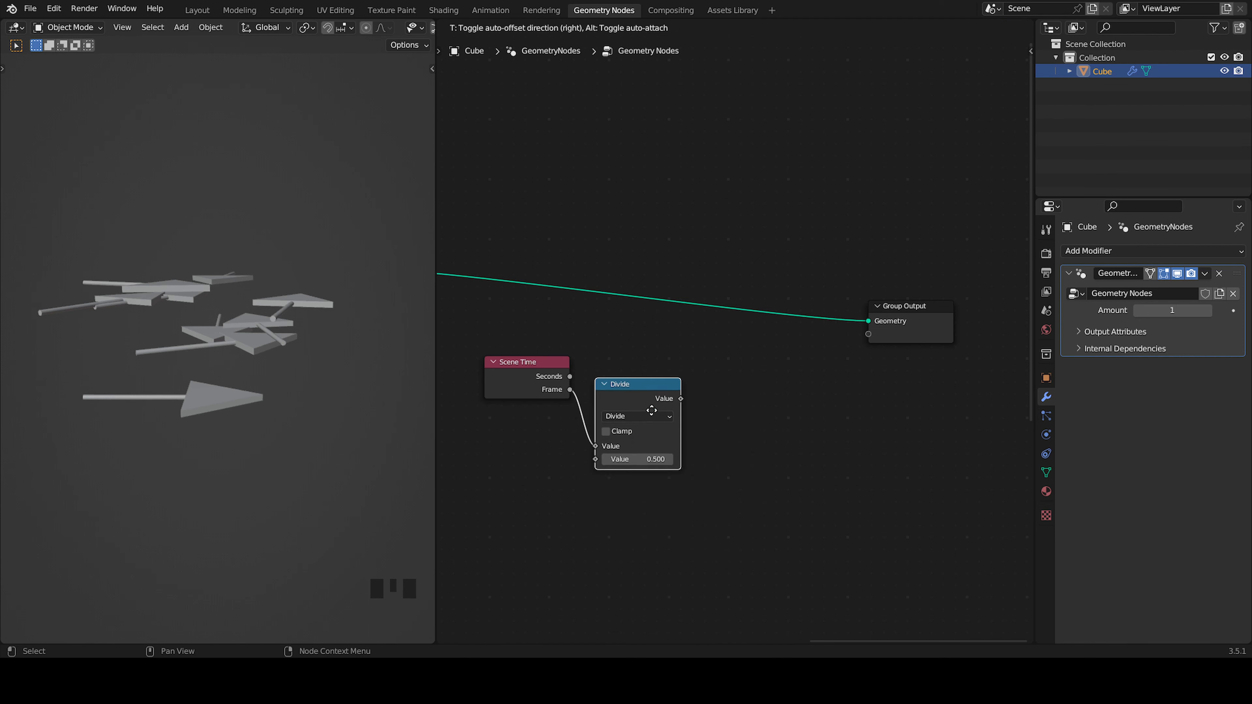
left_click(529, 388)
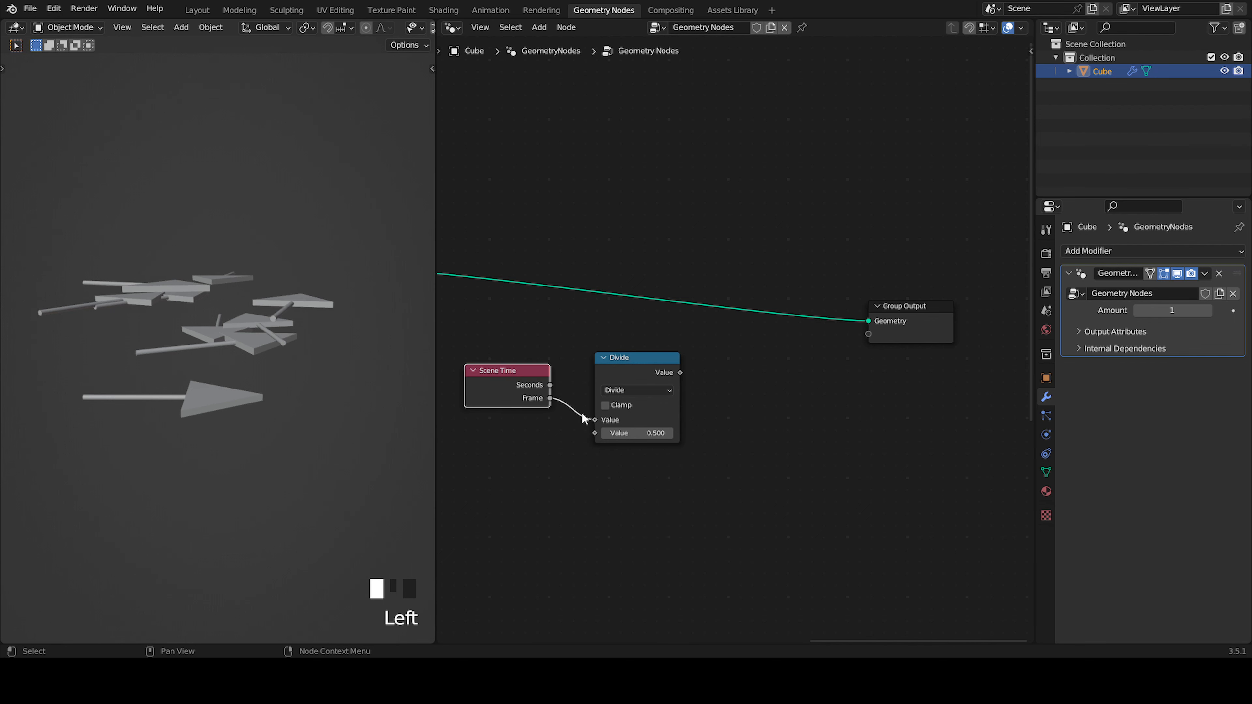
left_click_drag(632, 385, 594, 397)
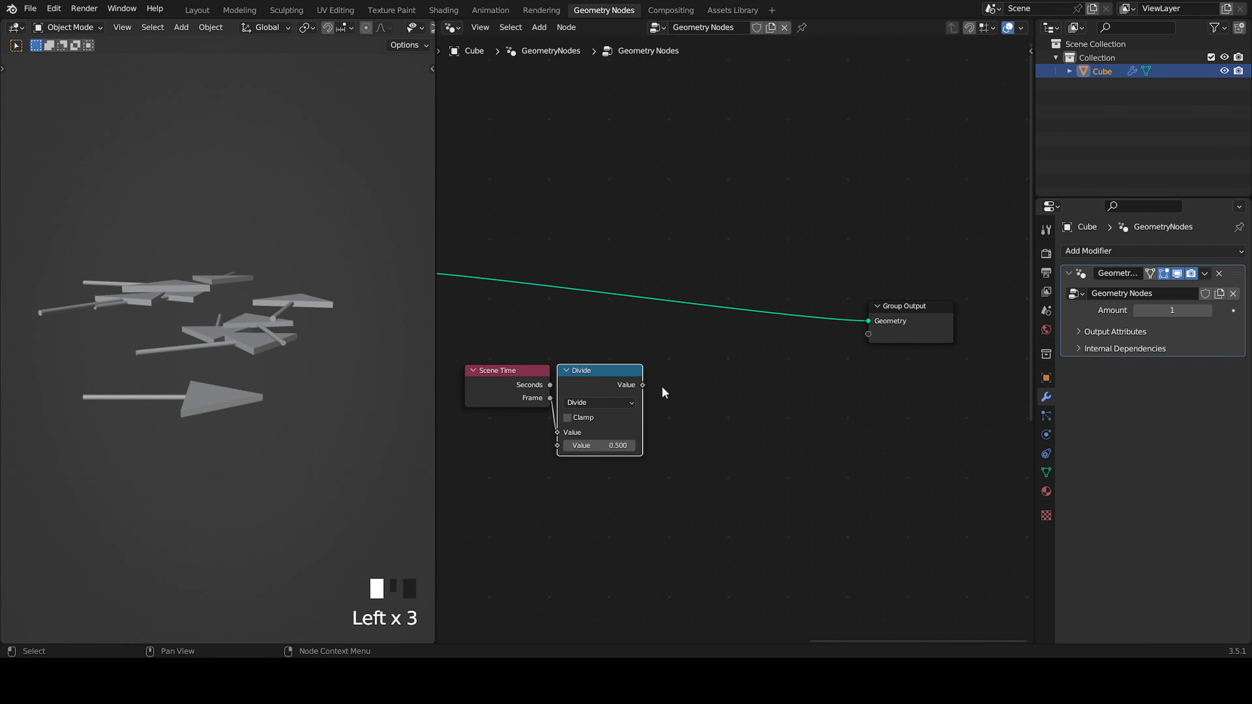
Set the Divide node's second value to 300
left_click(601, 446)
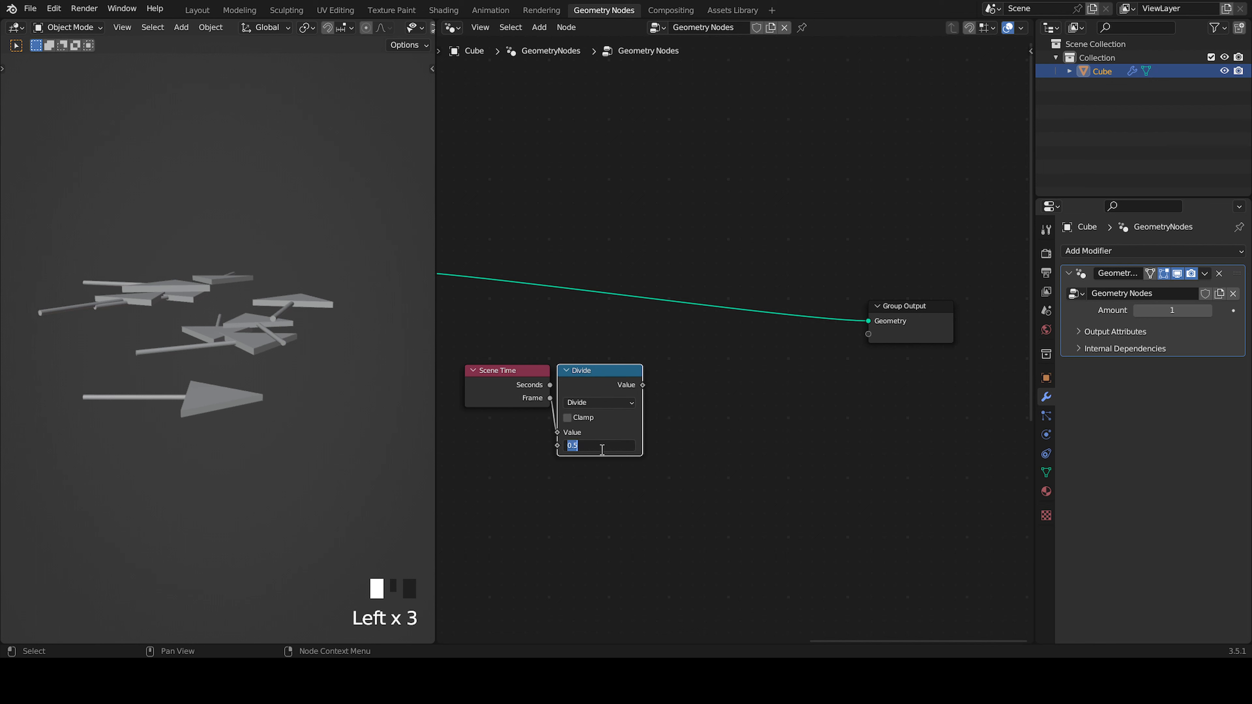
key("Return")
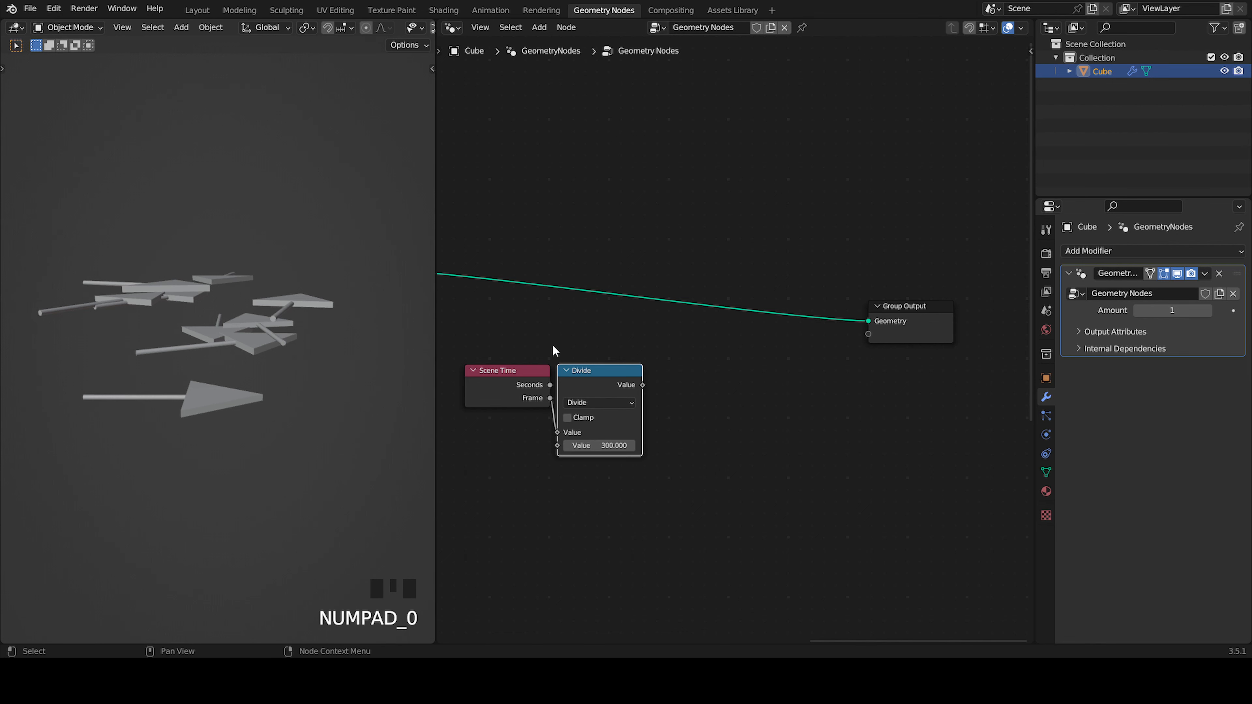
left_click(678, 393)
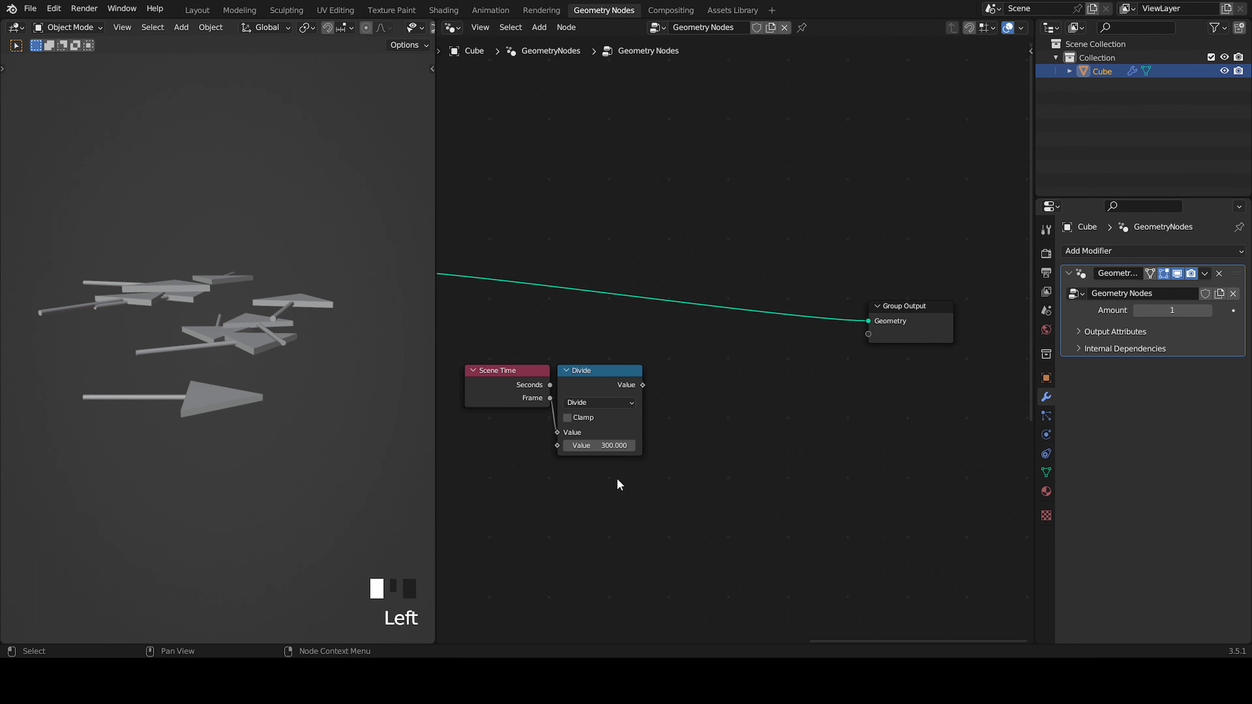
Shift the Scene Time and Divide nodes together further away from Group Output to free up space between them
left_click_drag(618, 480, 510, 379)
key("g")
left_click(586, 422)
left_click(667, 420)
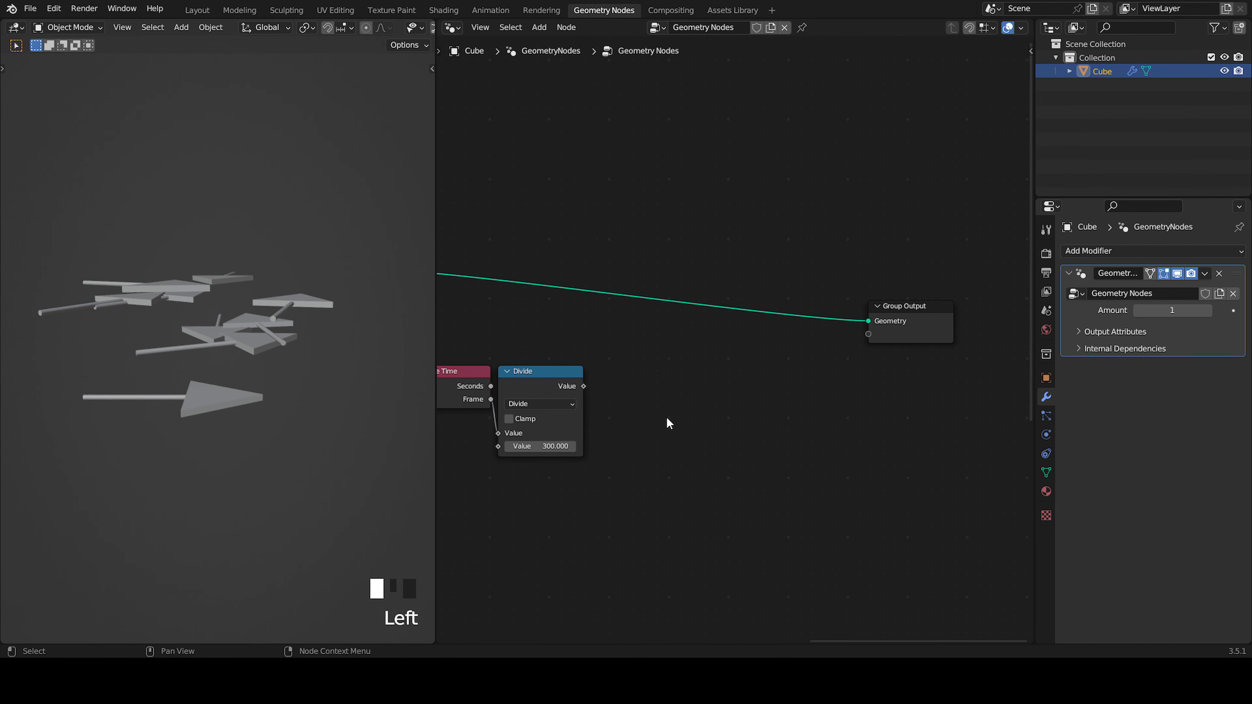
Add a Translate Instances node beside the Divide node and link the Divide value to its Translation input
key("shift+a")
left_click(680, 389)
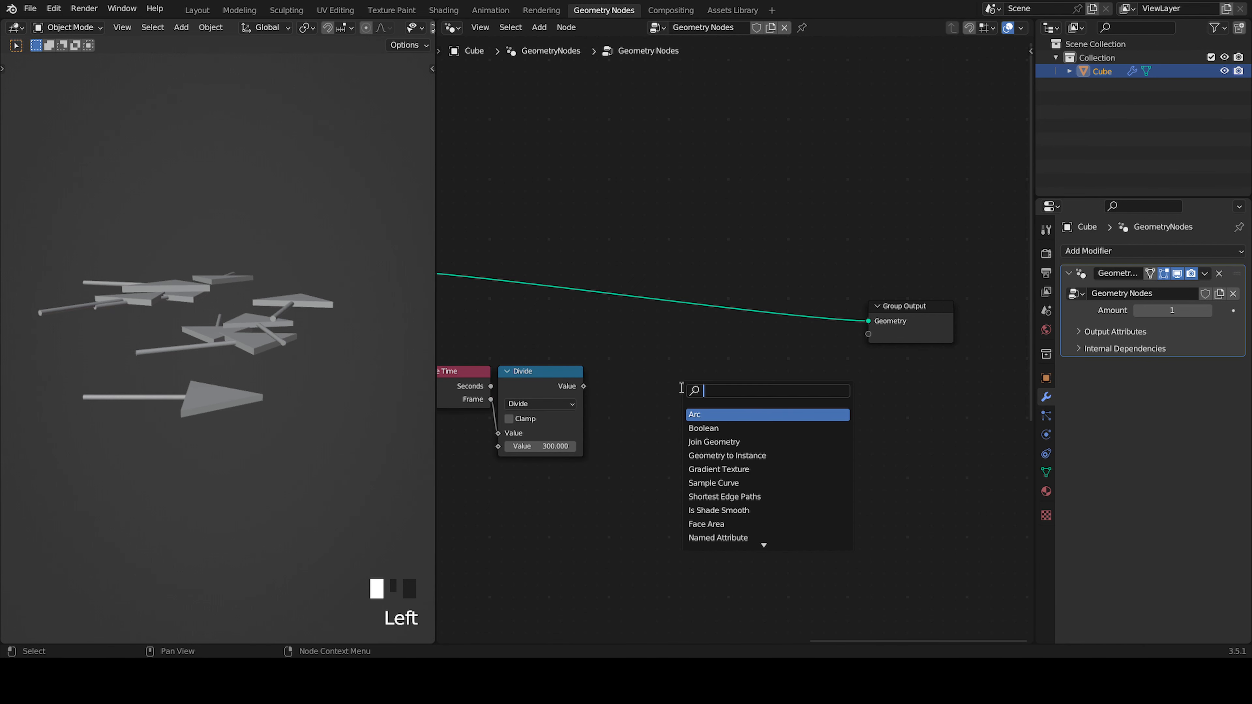
type("tr")
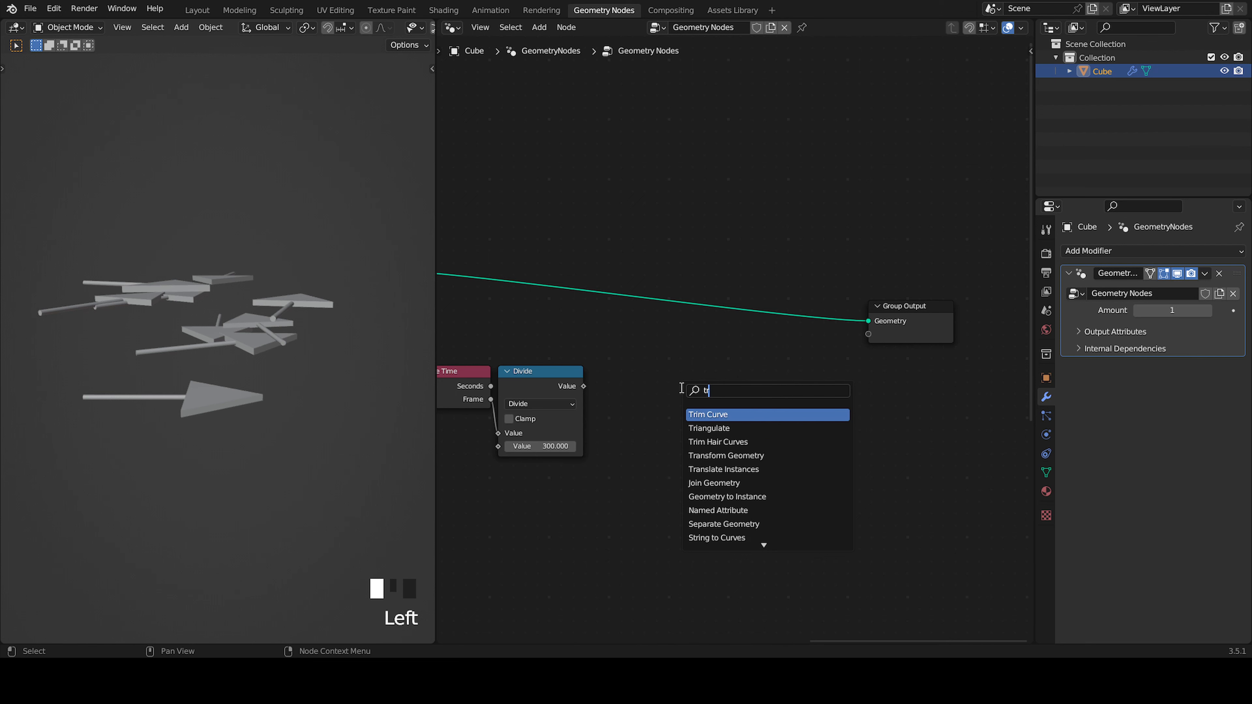
type("ans")
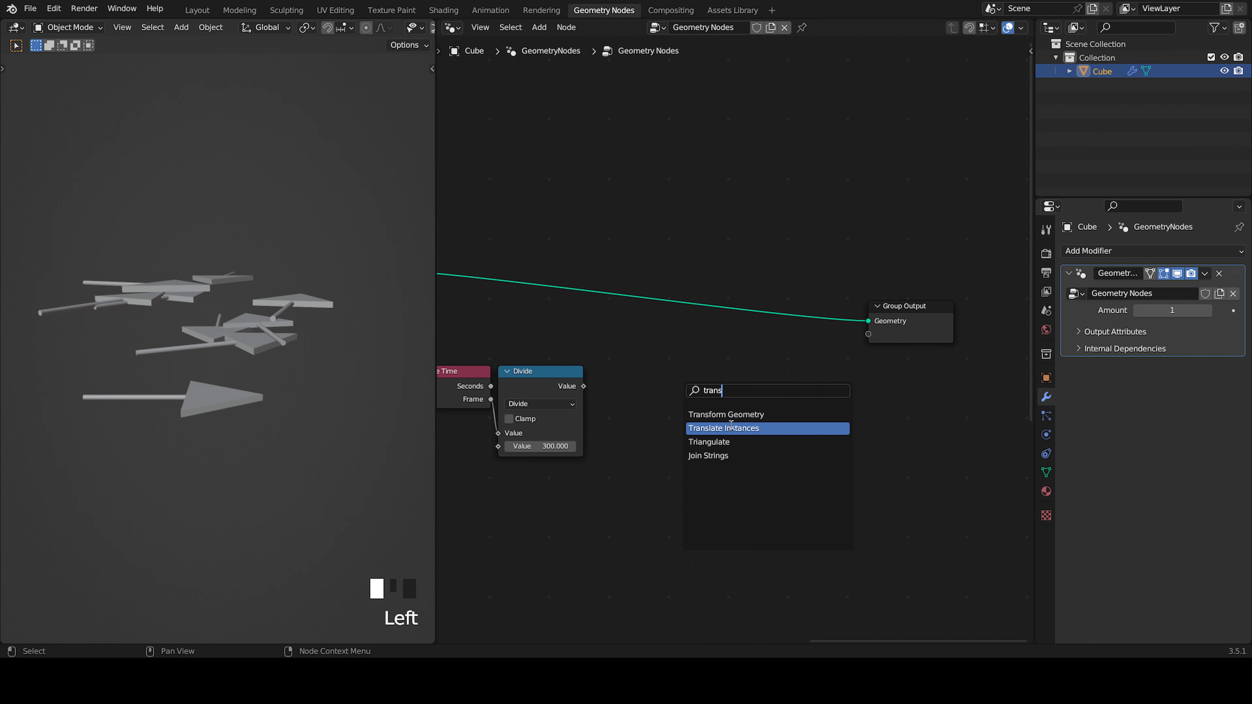
left_click(731, 428)
left_click(702, 402)
left_click_drag(583, 386, 651, 409)
Insert Translate Instances into the link between Instance on Points and Group Output, and play the animation to check the arrows
mouse_move(670, 375)
middle_mouse_down()
mouse_move(681, 341)
mouse_move(678, 377)
middle_mouse_up()
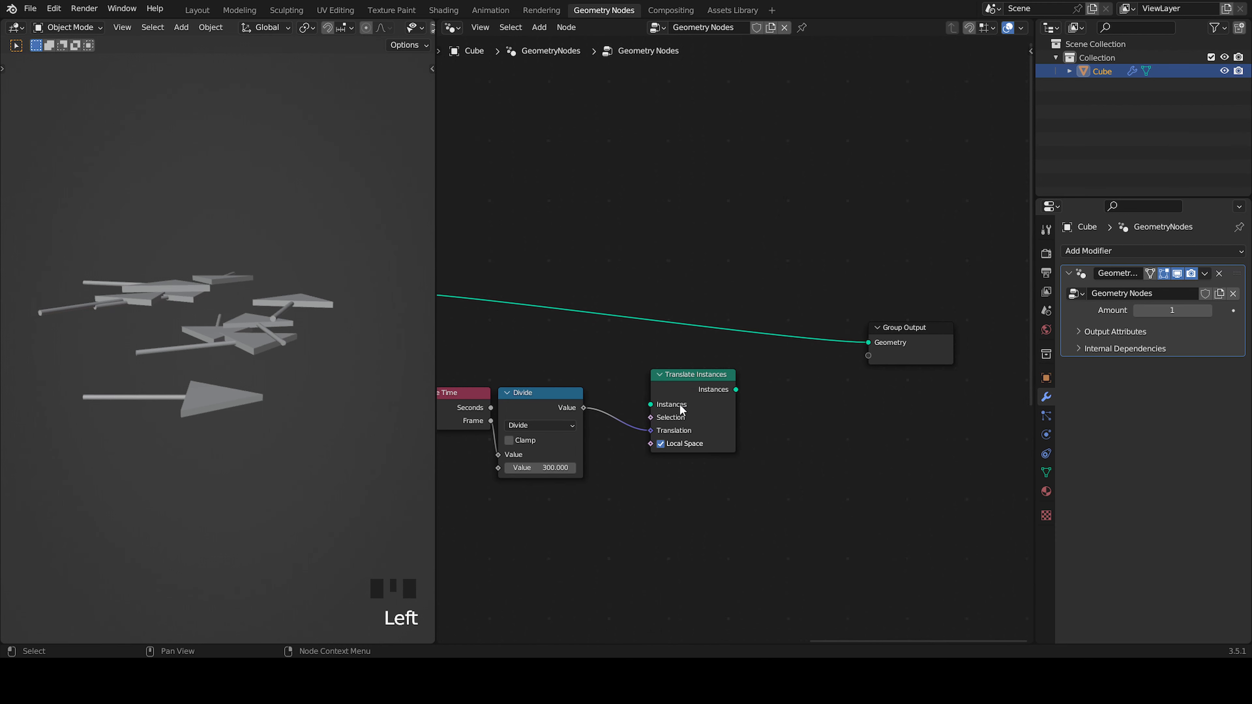
scroll(538, 344, "down", 2)
left_click_drag(526, 328, 749, 363)
left_click(745, 393)
scroll(717, 393, "up", 1)
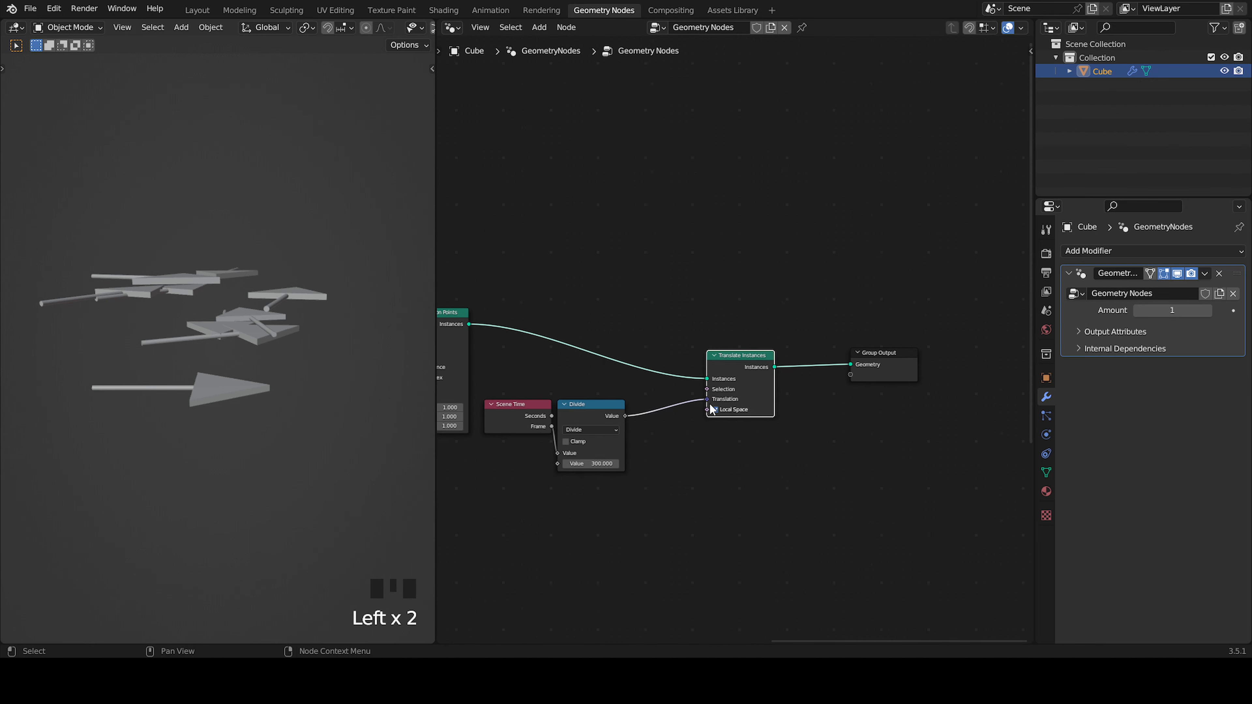
key("space")
scroll(275, 346, "down", 4)
middle_click_drag(281, 344, 352, 320)
middle_click_drag(290, 338, 256, 380)
scroll(305, 339, "up", 2)
key("space")
Add a Combine XYZ node with the Divide value feeding Y, and link its Vector output to Translation
left_click_drag(625, 416, 660, 445)
type("com")
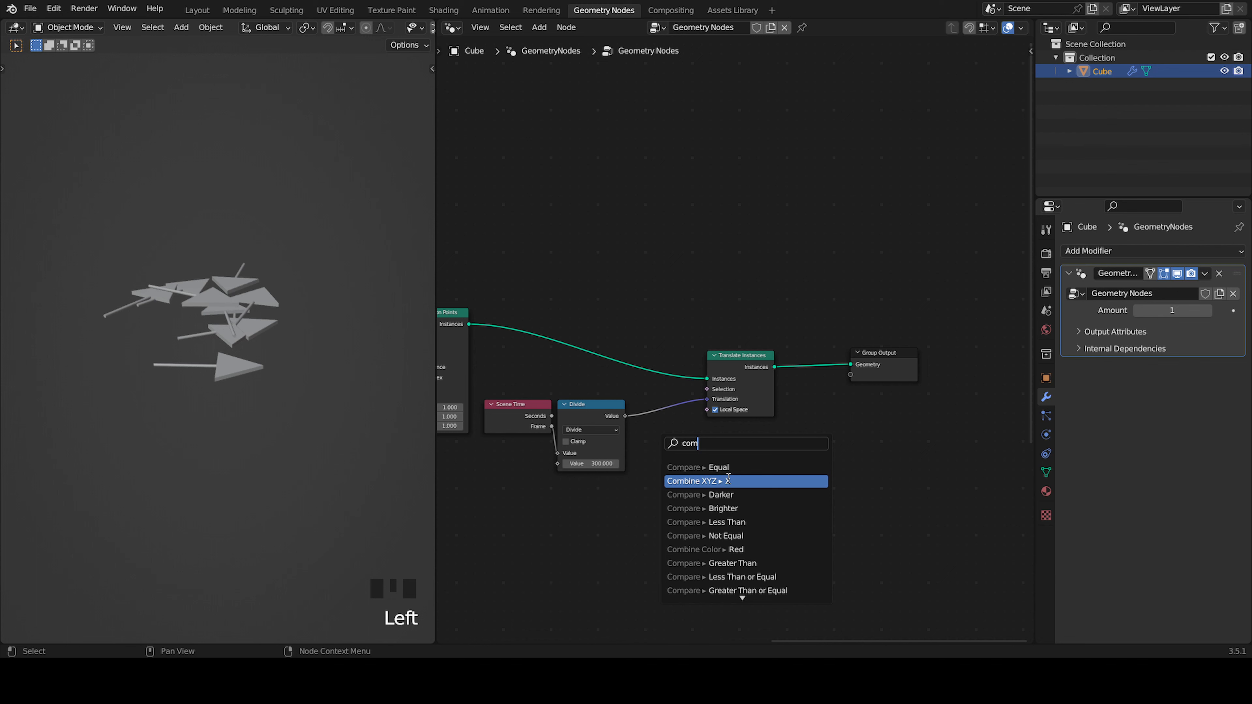
left_click(728, 480)
left_click(729, 476)
left_click_drag(659, 461, 707, 399)
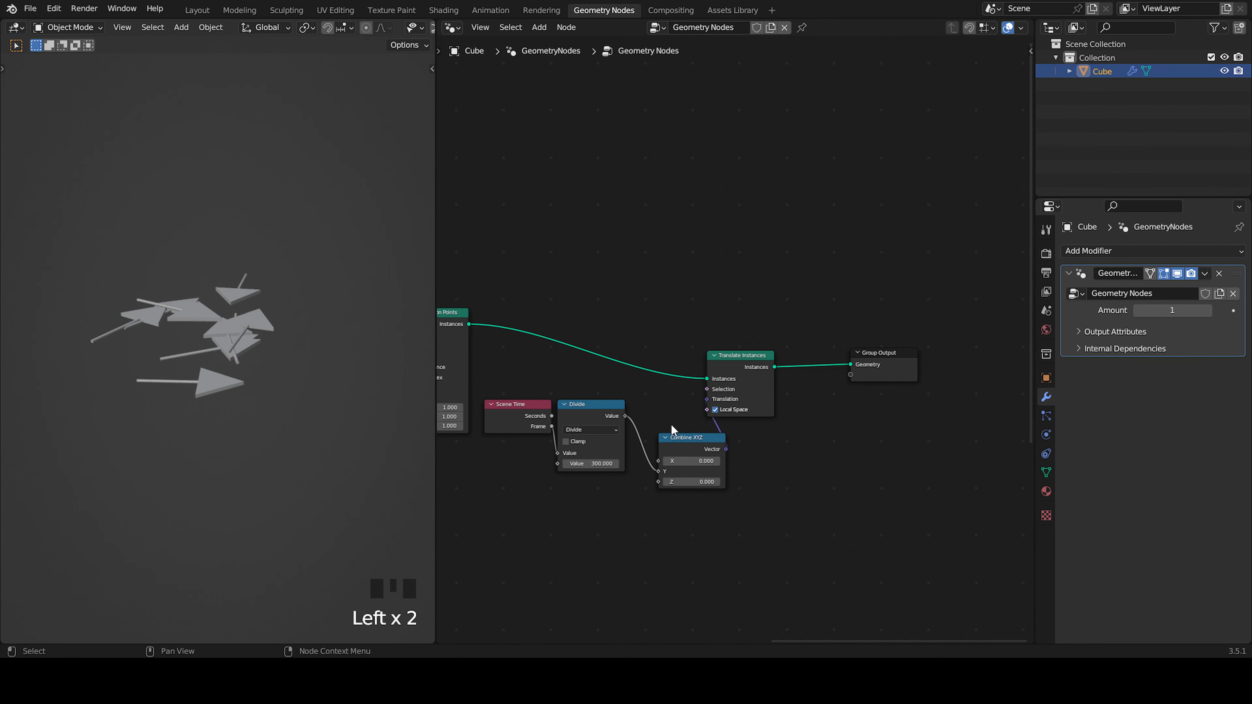
Place the Combine XYZ node directly beside Divide and play the animation to check the movement along Y
left_click_drag(679, 448, 650, 407)
scroll(258, 367, "up", 1)
mouse_move(257, 367)
middle_mouse_down()
mouse_move(232, 358)
mouse_move(235, 338)
mouse_move(251, 367)
mouse_move(280, 378)
middle_mouse_up()
scroll(232, 358, "up", 4)
key("space")
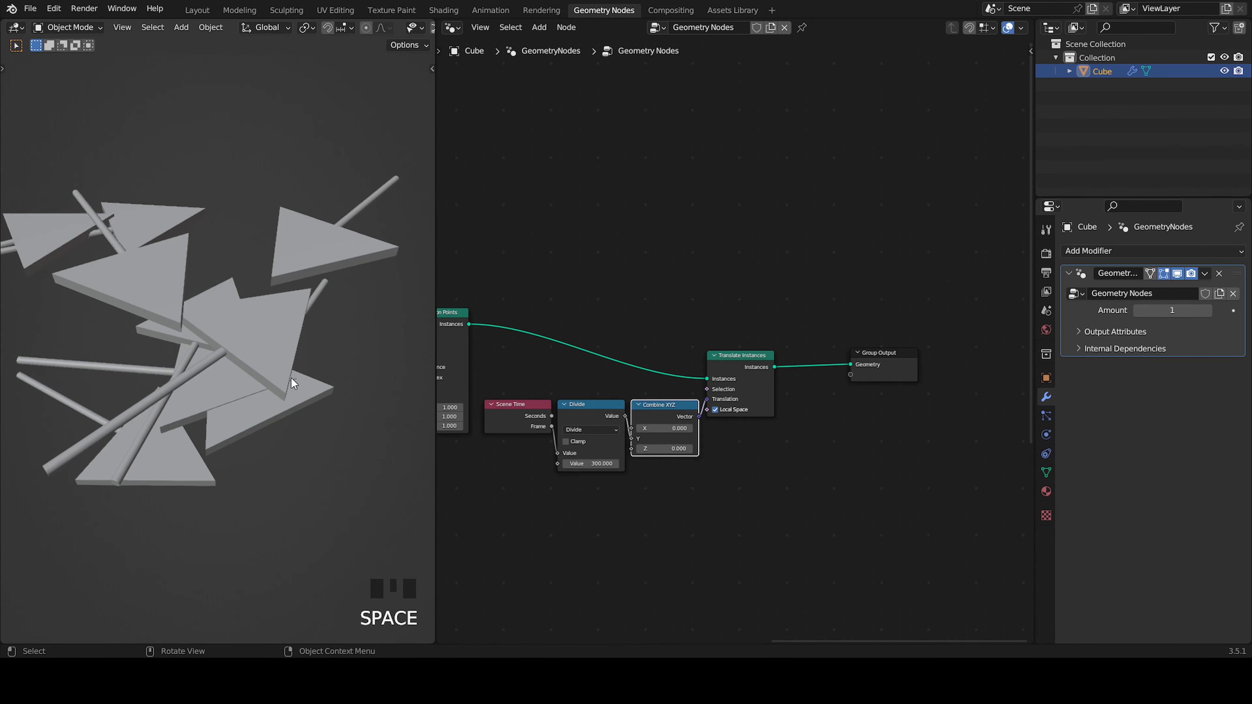
Move the Divide link on Combine XYZ from Y to X and play the animation to check the direction
left_click_drag(632, 438, 630, 427)
scroll(361, 419, "down", 4)
key("space")
middle_click_drag(231, 397, 279, 368)
key("space")
Set the Divide node's second value to 50
left_click(591, 463)
type("50")
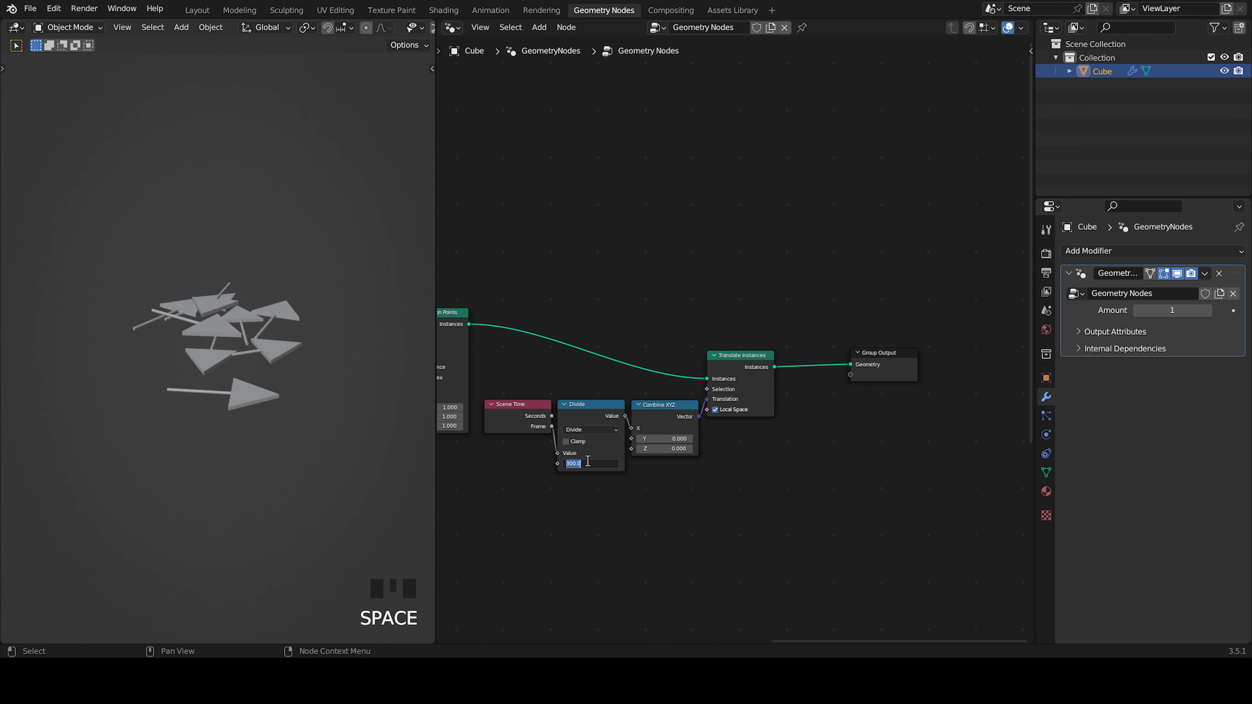
key("Return")
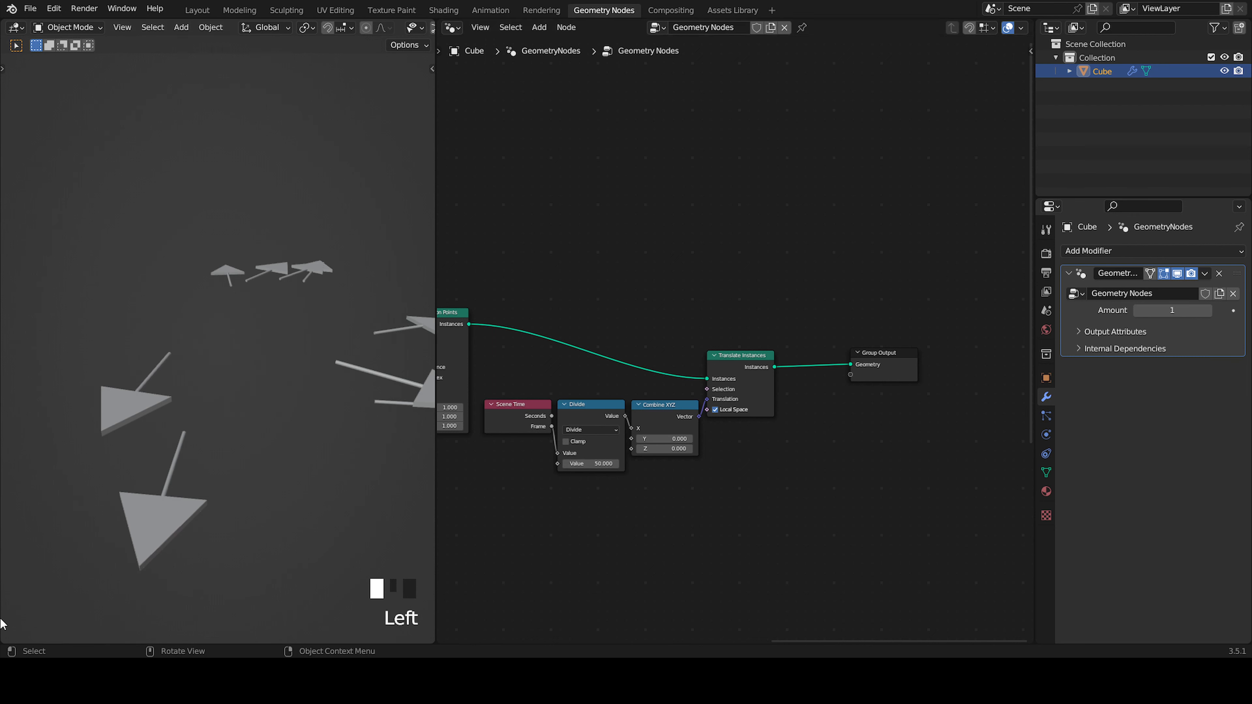
Split a strip off below the 3D viewport and turn the new area into a Timeline
left_click_drag(14, 630, 6, 537)
left_click_drag(4, 637, 7, 557)
left_click(15, 555)
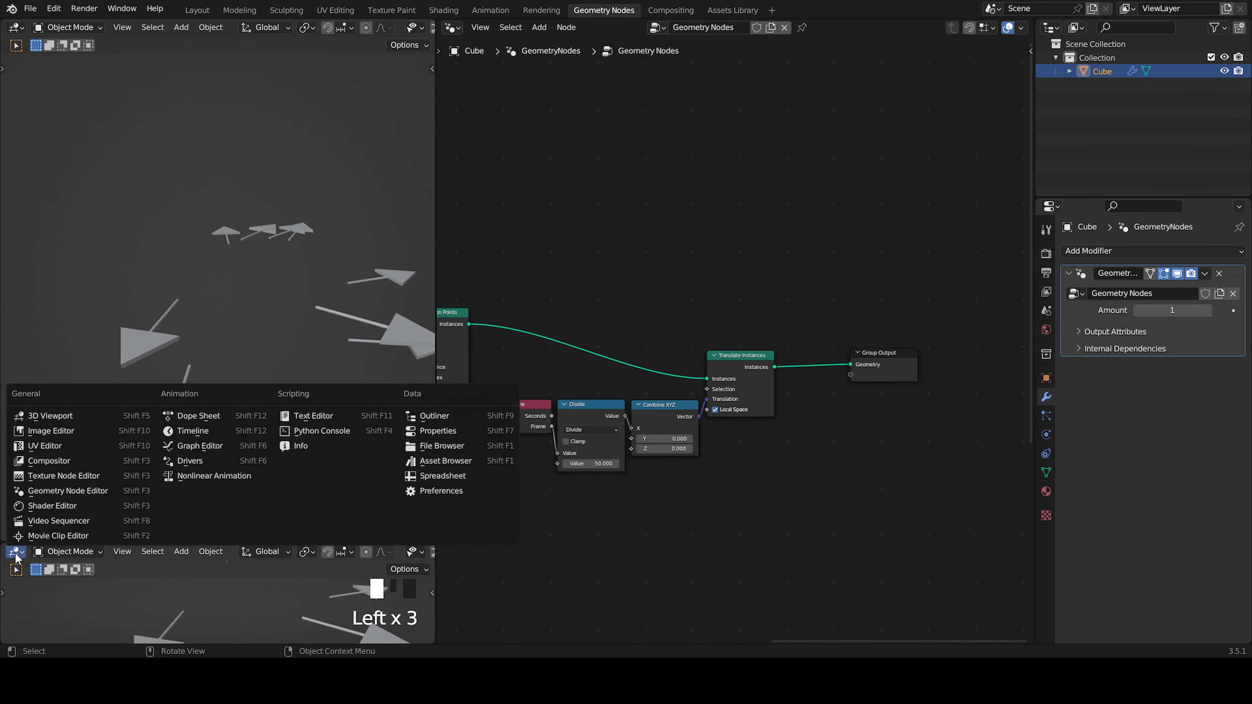
left_click(197, 433)
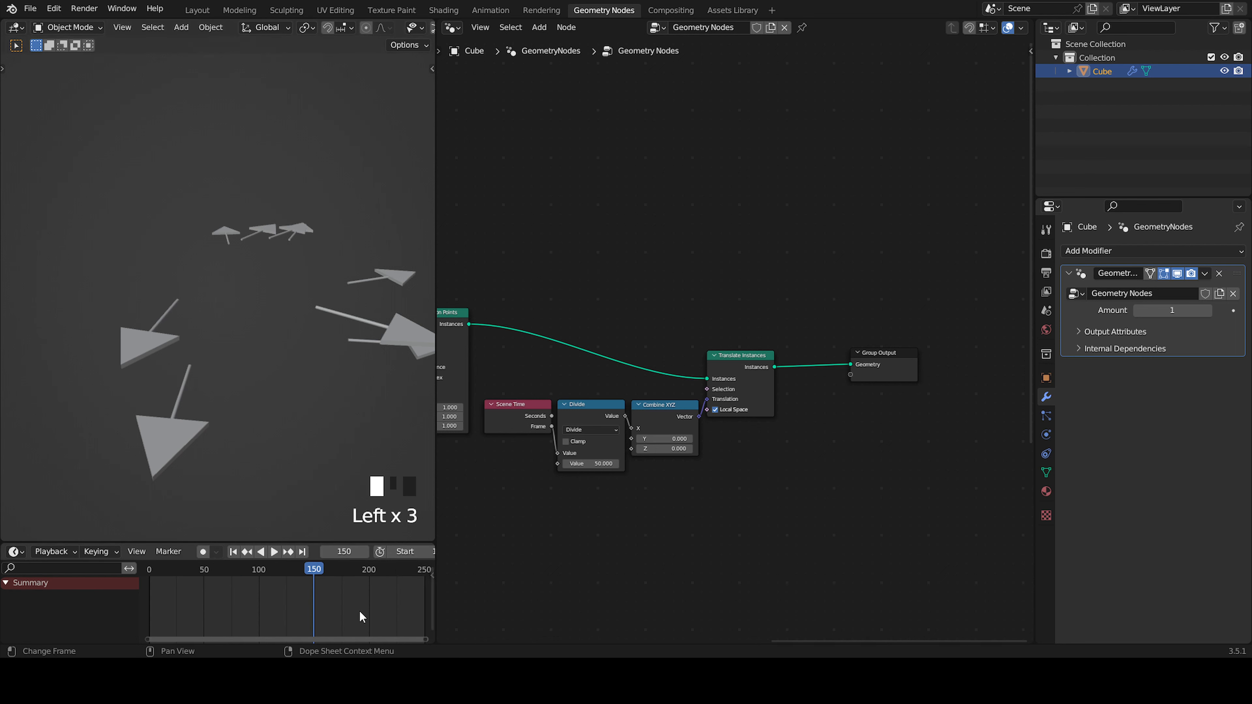
Shrink the Timeline area and its channel list, and set the current frame to 0
left_click_drag(138, 594, 38, 594)
left_click_drag(254, 543, 49, 624)
middle_click_drag(170, 520, 223, 411)
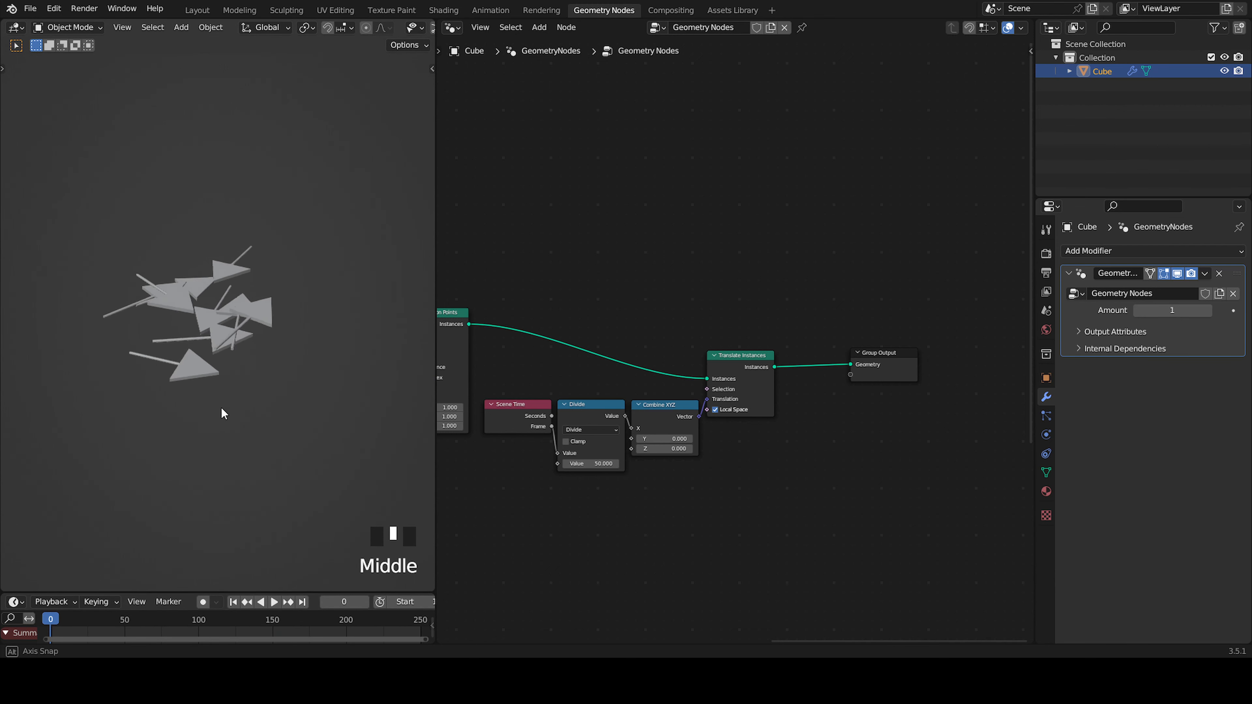
scroll(226, 362, "up", 2)
mouse_move(226, 361)
middle_mouse_down("shift")
mouse_move(243, 369)
mouse_move(224, 371)
middle_mouse_up("shift")
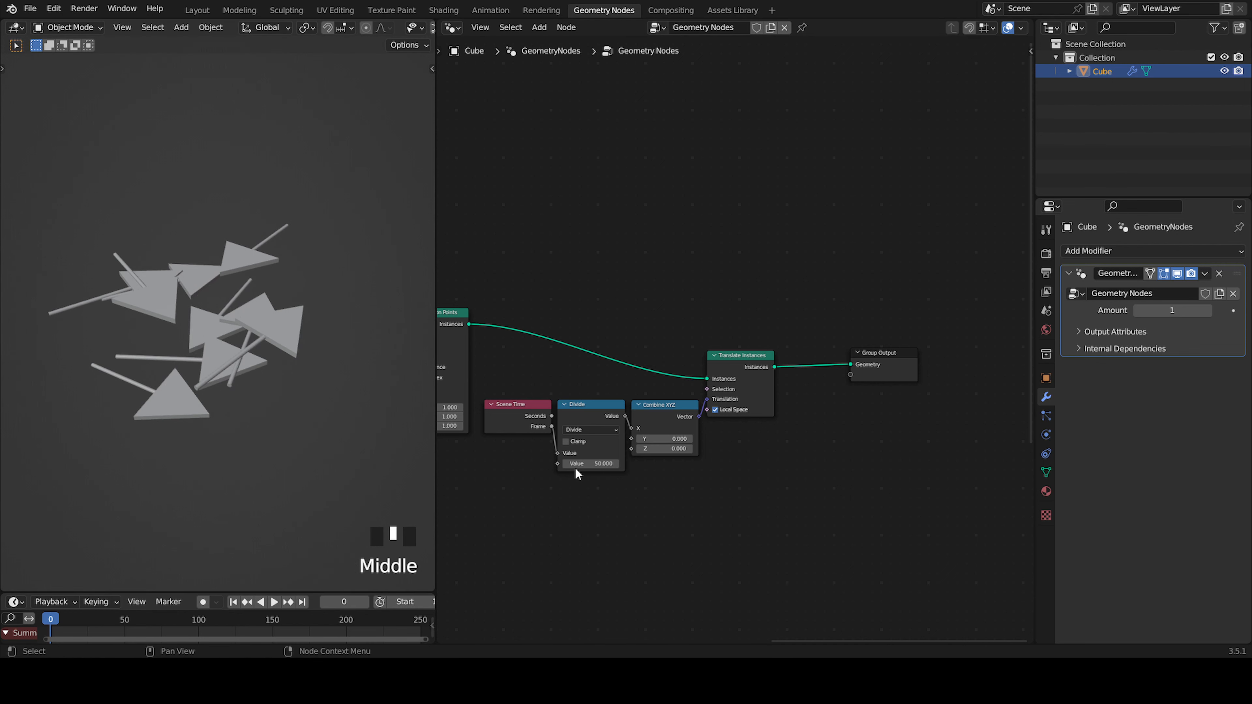
Duplicate the Group Input node and place the copy beside the Arrow frame, near its lower Cylinder
scroll(600, 471, "down", 4)
middle_click_drag(539, 476, 682, 428)
middle_click_drag(626, 428, 781, 442)
scroll(631, 428, "down", 1)
left_click(512, 321)
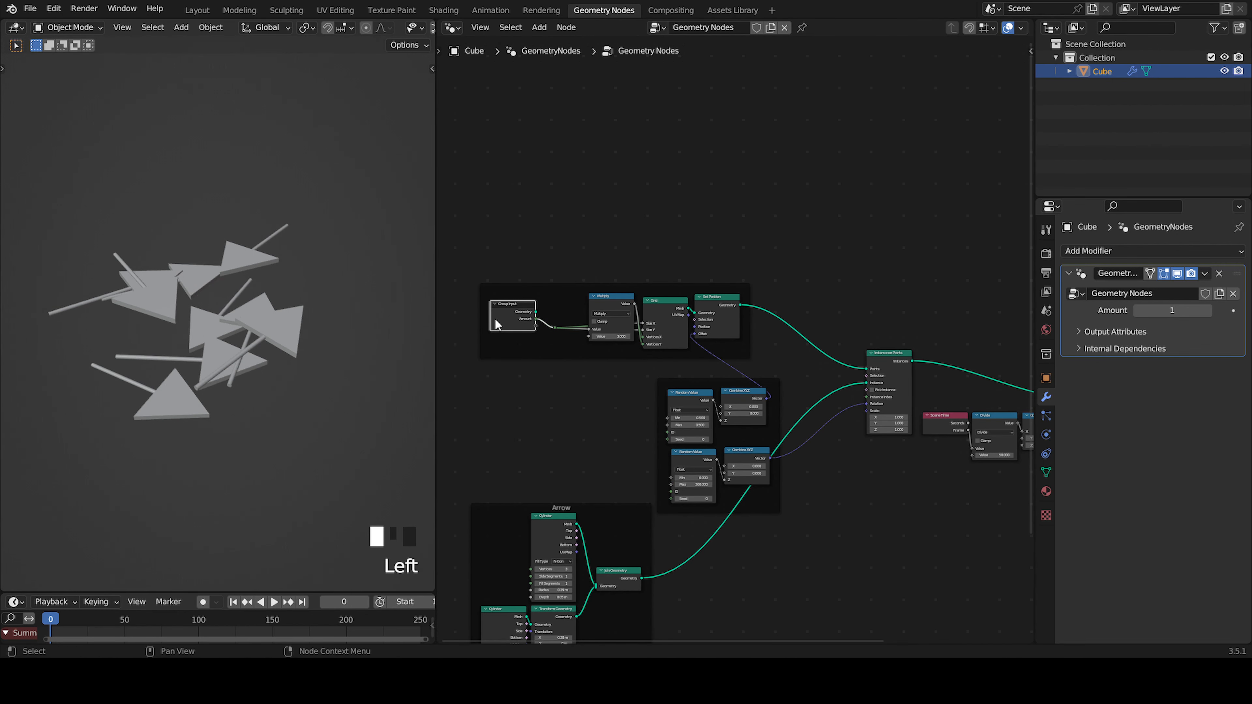
scroll(534, 341, "down", 2)
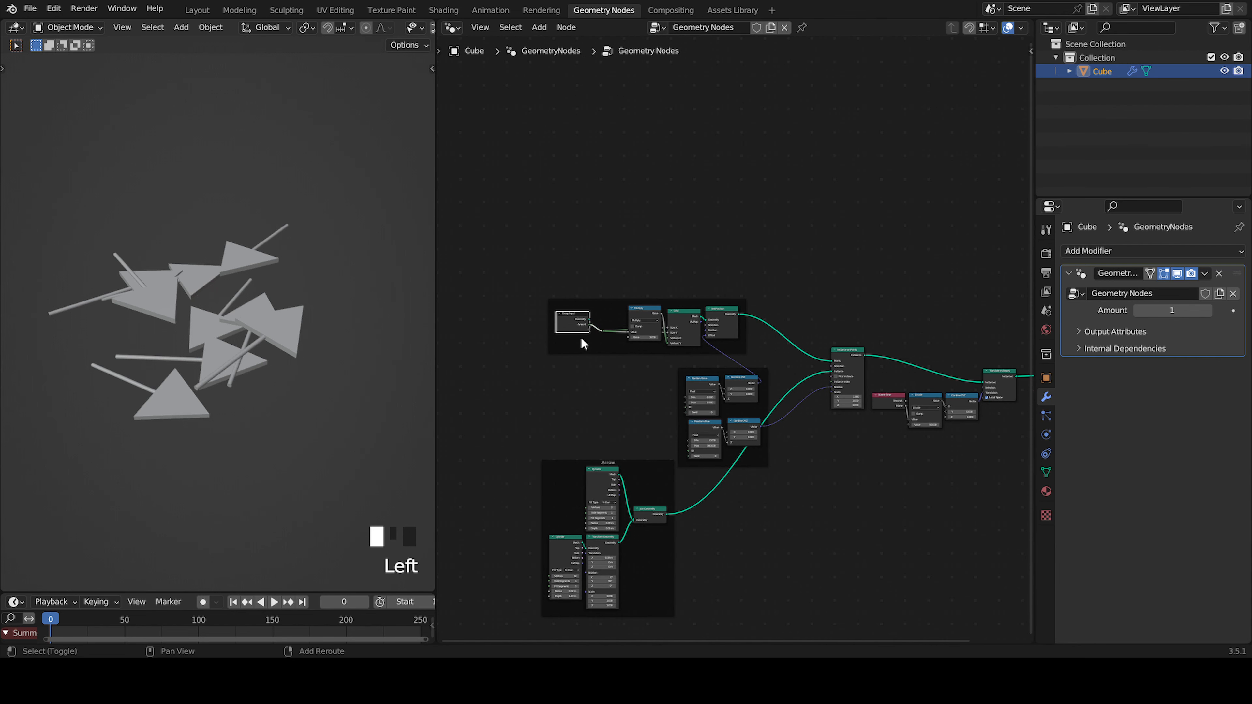
scroll(640, 533, "up", 1)
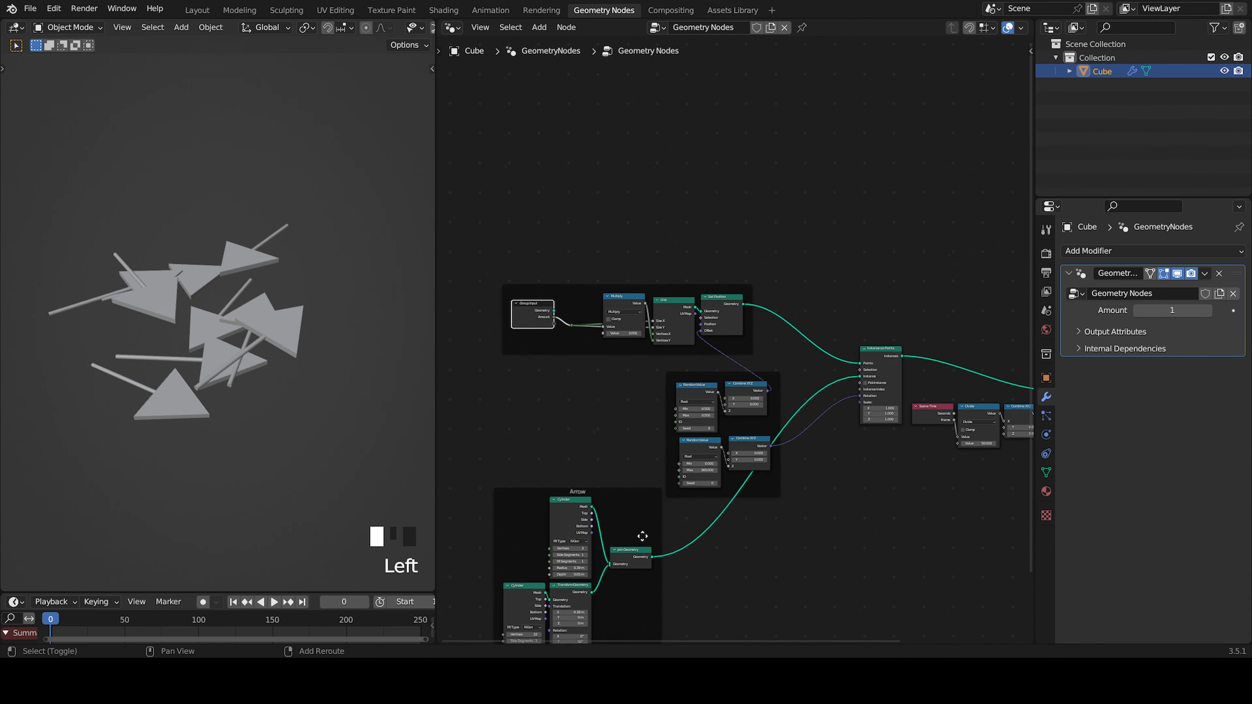
middle_click_drag(640, 532, 713, 406)
middle_click_drag(693, 453, 709, 428)
key("shift+d")
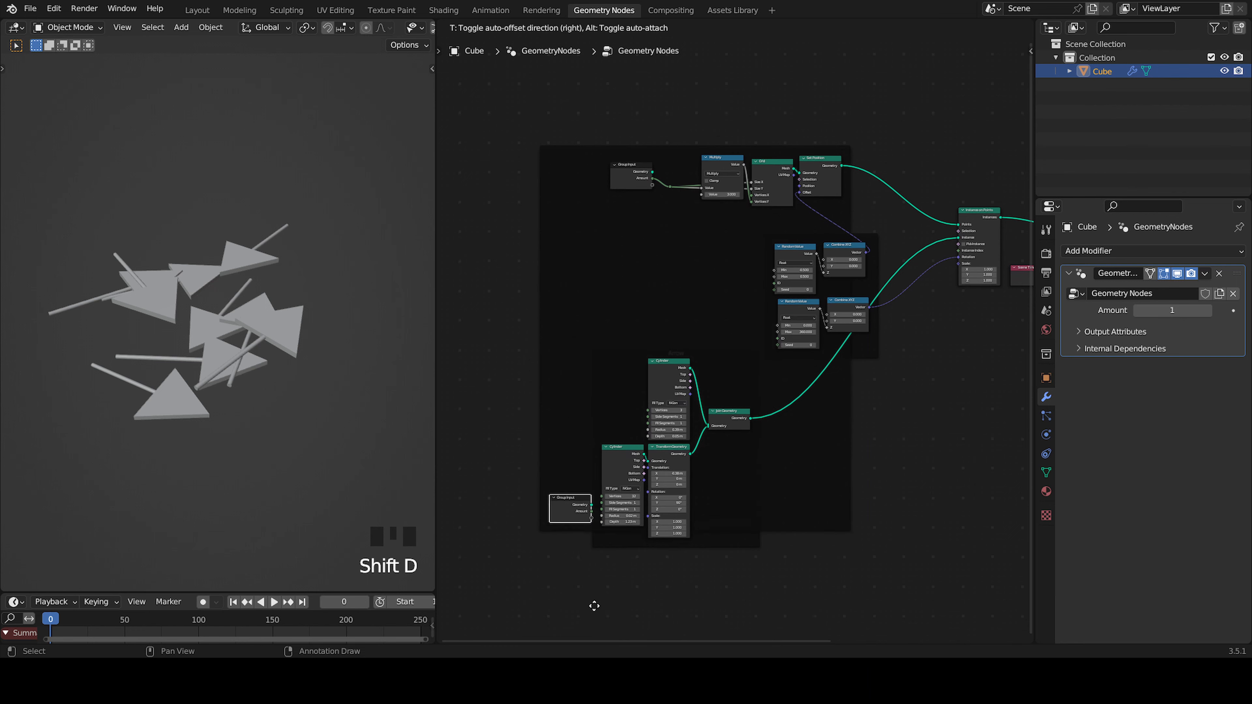
left_click(574, 583)
Wrap the duplicated Group Input in a new frame, and delete that frame so the node stands alone
key("ctrl+j")
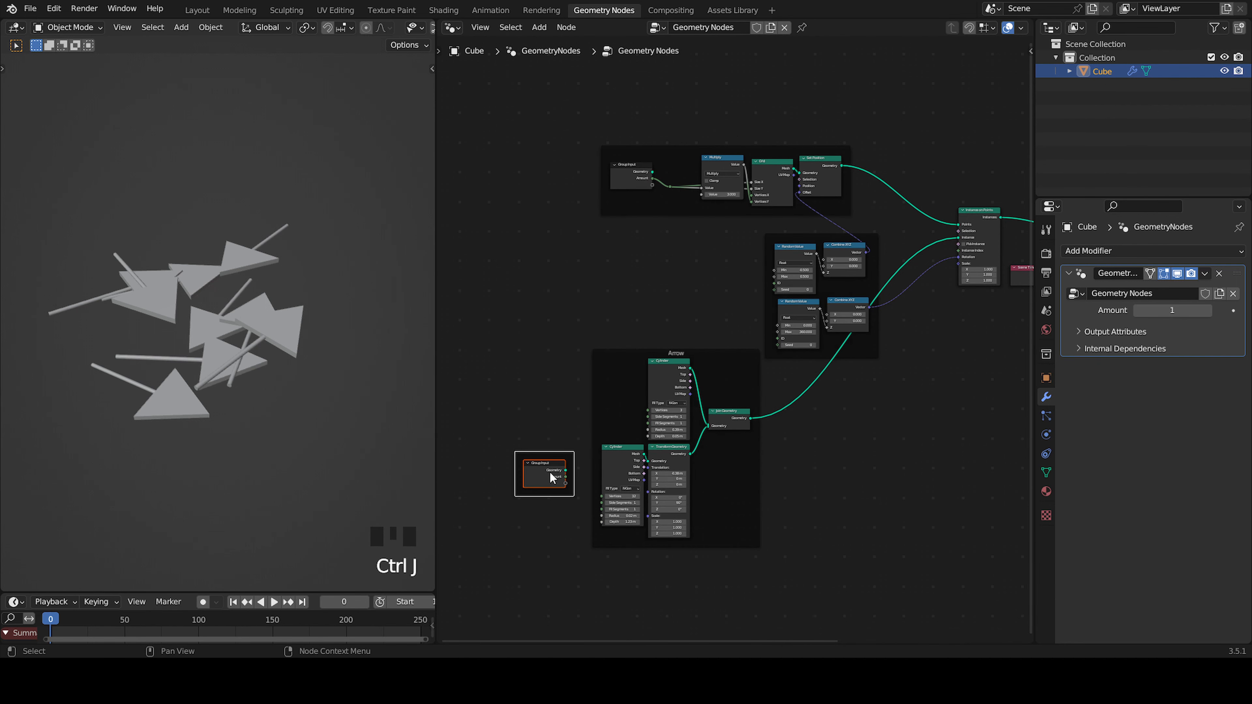
key("Delete")
scroll(551, 453, "up", 3)
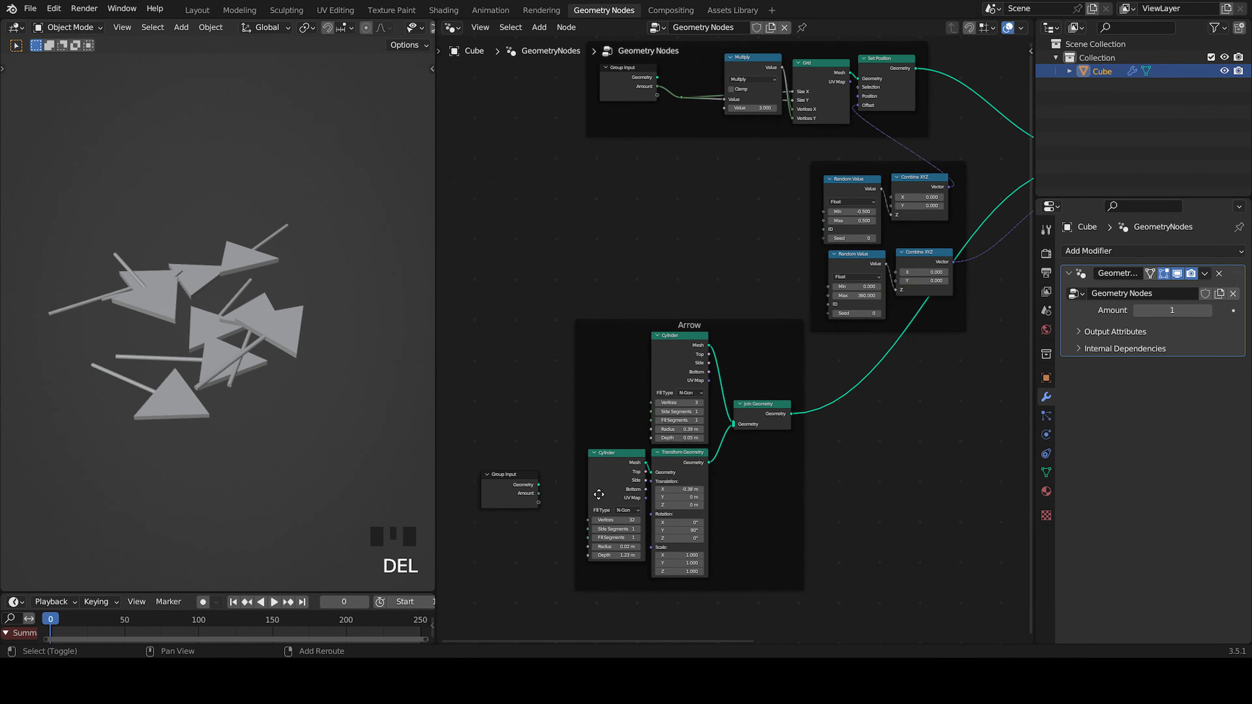
Place another Group Input copy in the Arrow frame and expose the lower Cylinder's Vertices as a group input
scroll(591, 490, "down", 3)
left_click(551, 468)
scroll(581, 475, "down", 2)
key("shift+d")
scroll(537, 463, "up", 2)
left_click_drag(628, 422, 931, 526)
scroll(730, 387, "up", 2)
Set the modifier's Vertices value to 8 and inspect the arrow shafts up close
left_click(1178, 325)
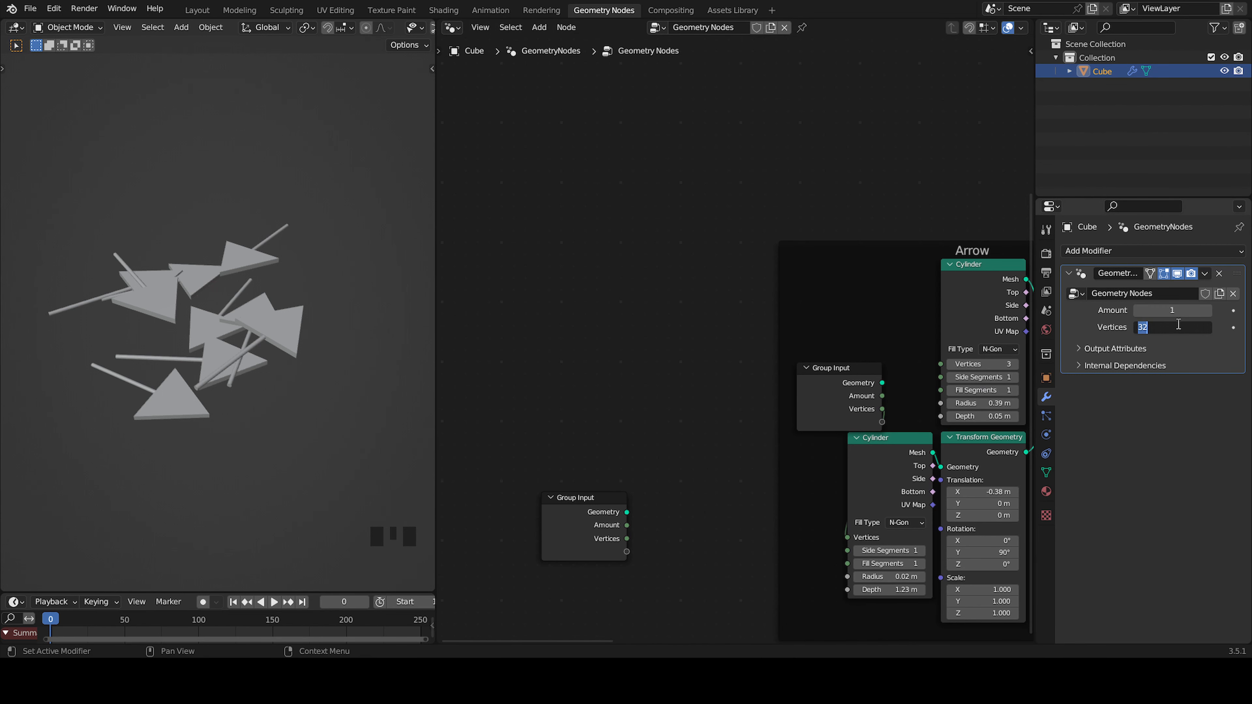
type("8")
left_click(1178, 324)
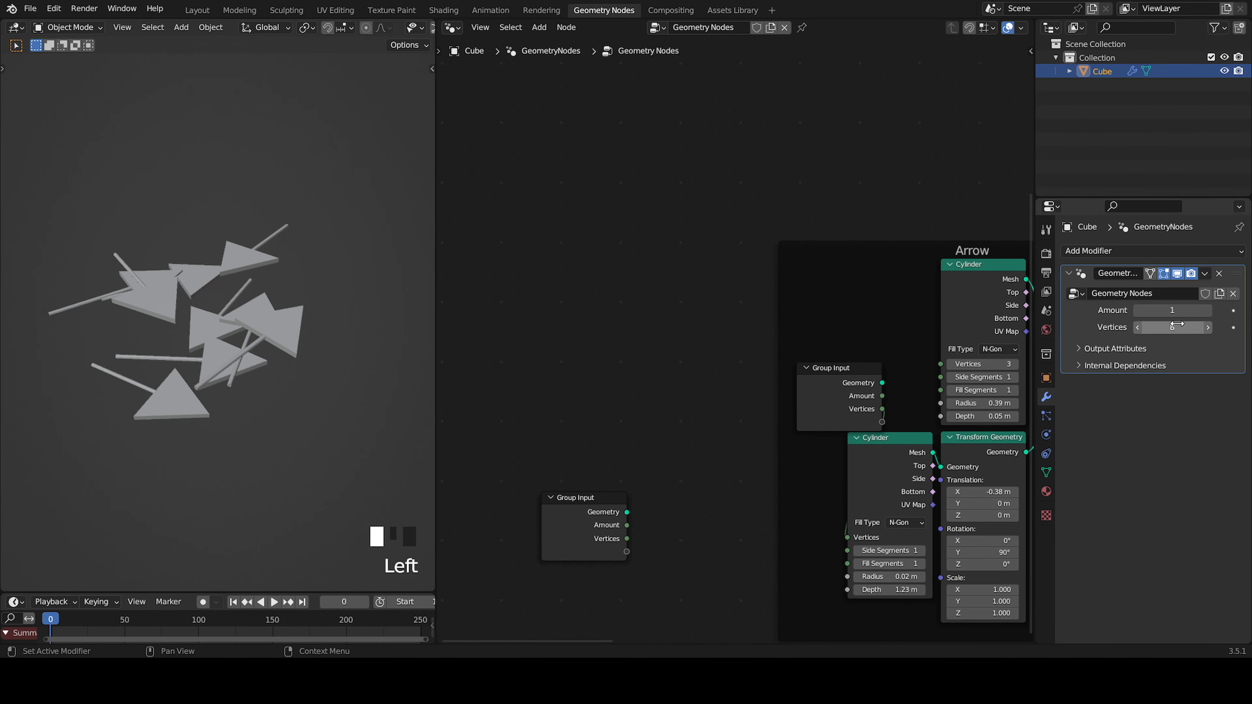
scroll(302, 400, "up", 5)
scroll(310, 392, "down", 4)
middle_click_drag(310, 391, 344, 366)
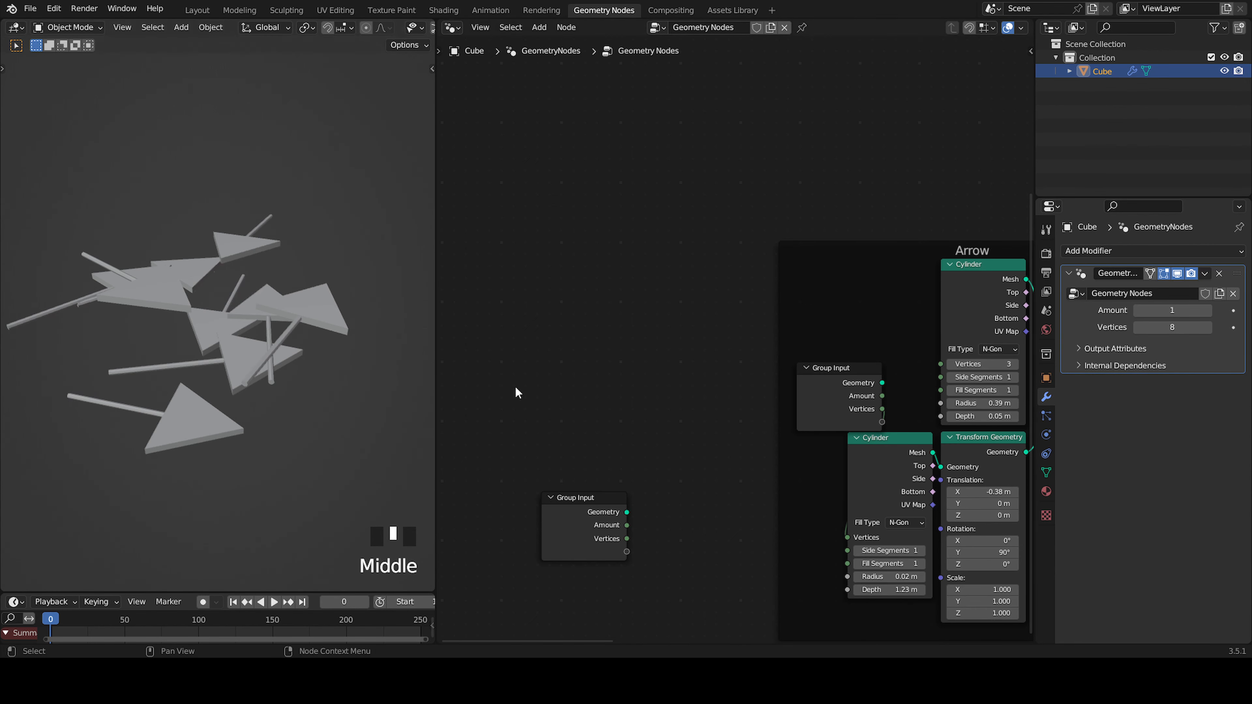
Move the spare Group Input node from beside the Arrow frame to the empty space below Instance on Points
scroll(662, 532, "down", 1)
scroll(662, 532, "down", 1)
scroll(643, 495, "down", 1)
left_click_drag(802, 384, 830, 379)
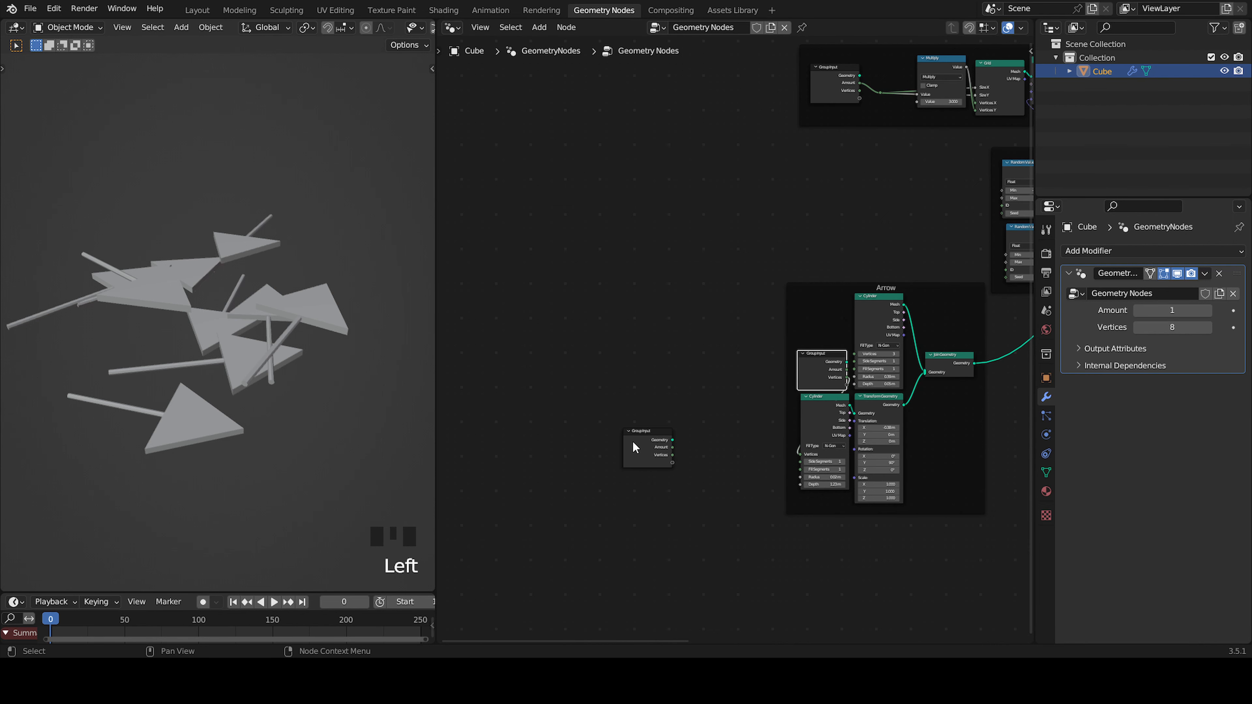
left_click_drag(635, 447, 908, 364)
middle_click_drag(908, 364, 743, 509)
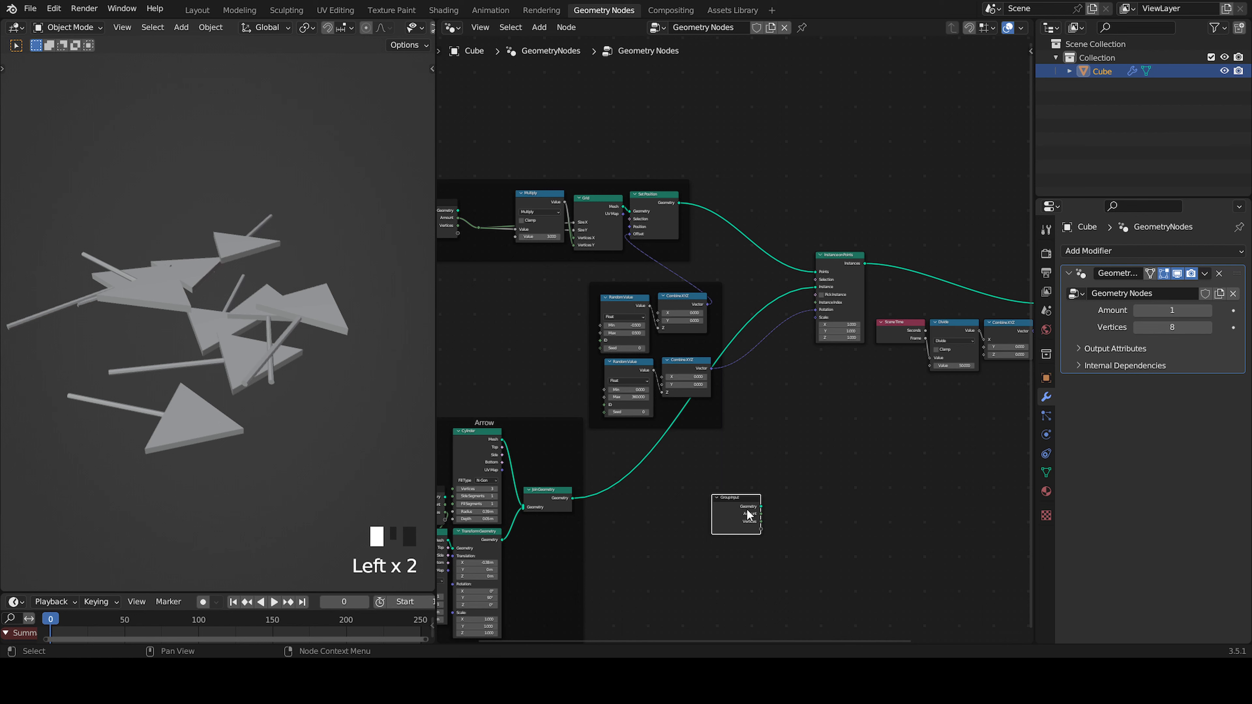
left_click_drag(755, 516, 779, 487)
left_click(779, 488)
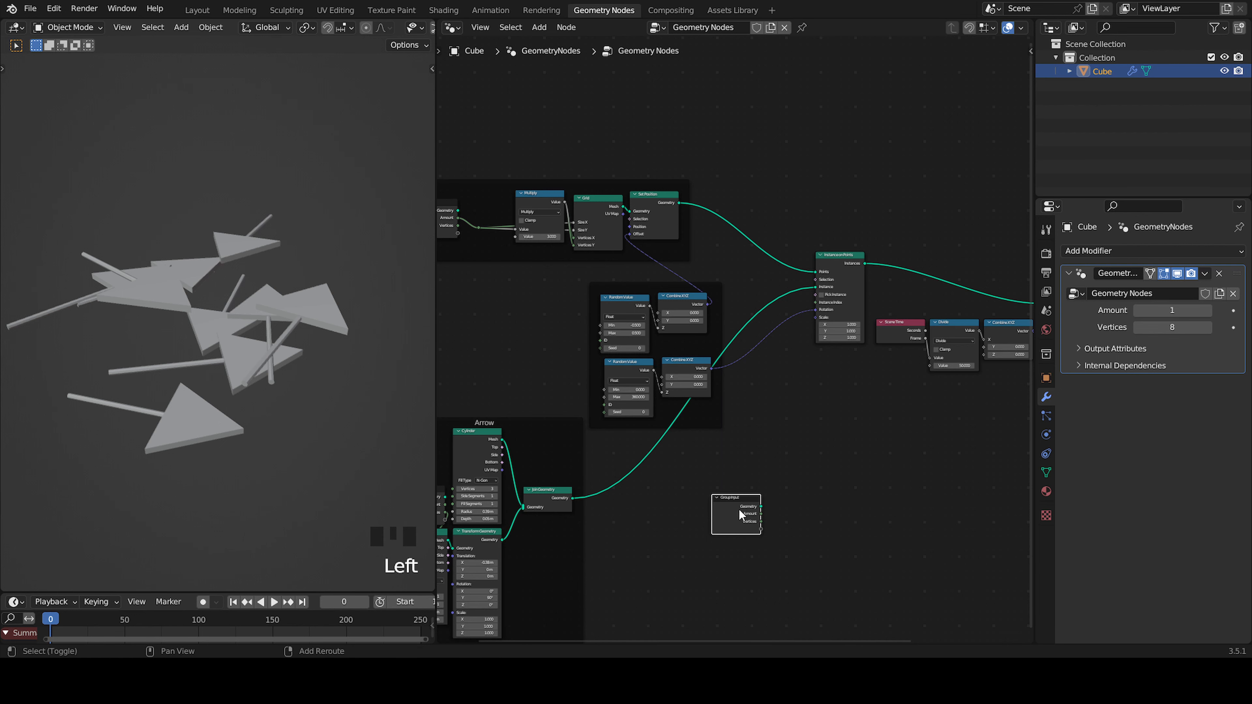
Duplicate the spare Group Input node and place the copy between the grid and Arrow frames, beside the Random Value nodes
key("shift+d")
left_click(493, 296)
scroll(766, 390, "up", 2)
middle_click_drag(767, 356, 796, 384)
scroll(805, 379, "up", 4)
left_click_drag(650, 365, 542, 358)
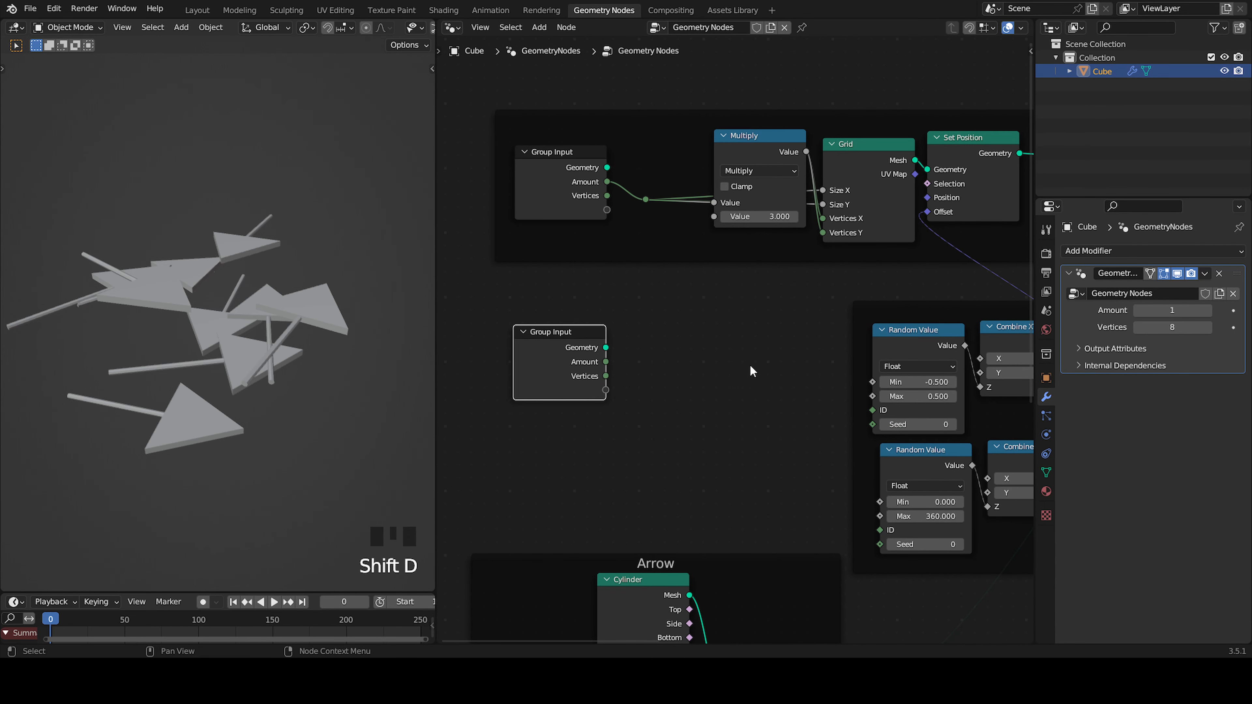
key("shift+a")
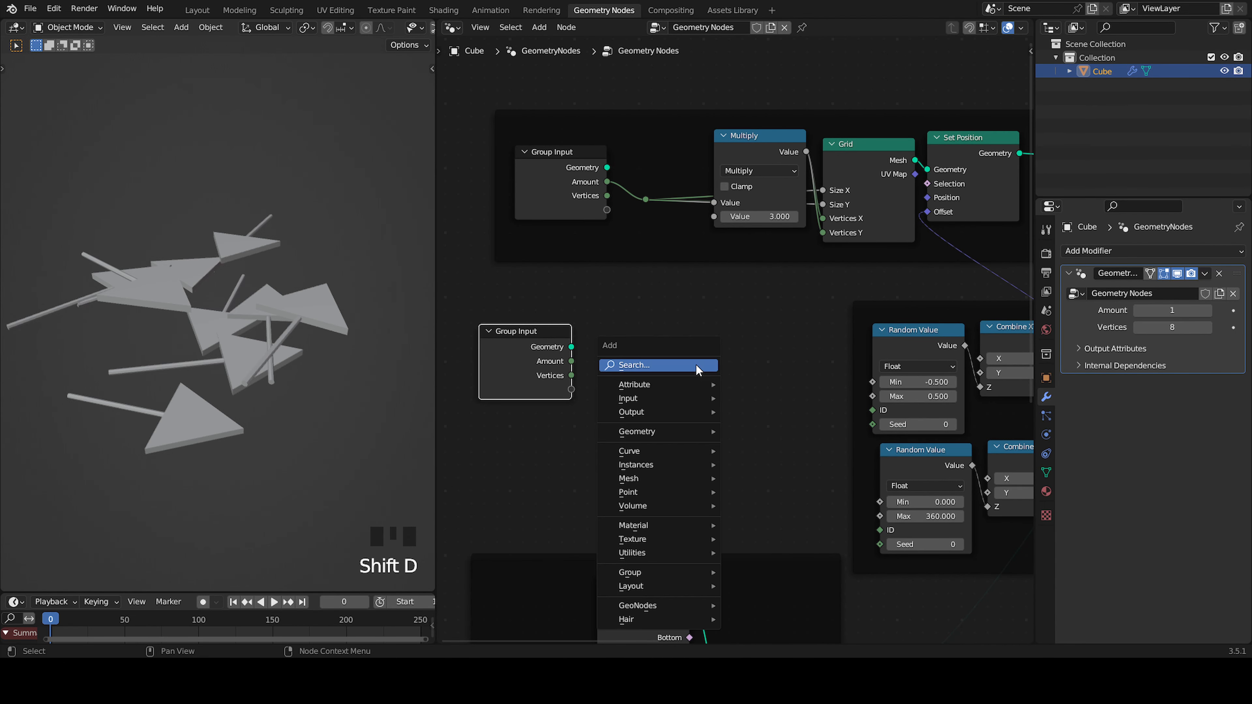
left_click(697, 365)
key("Escape")
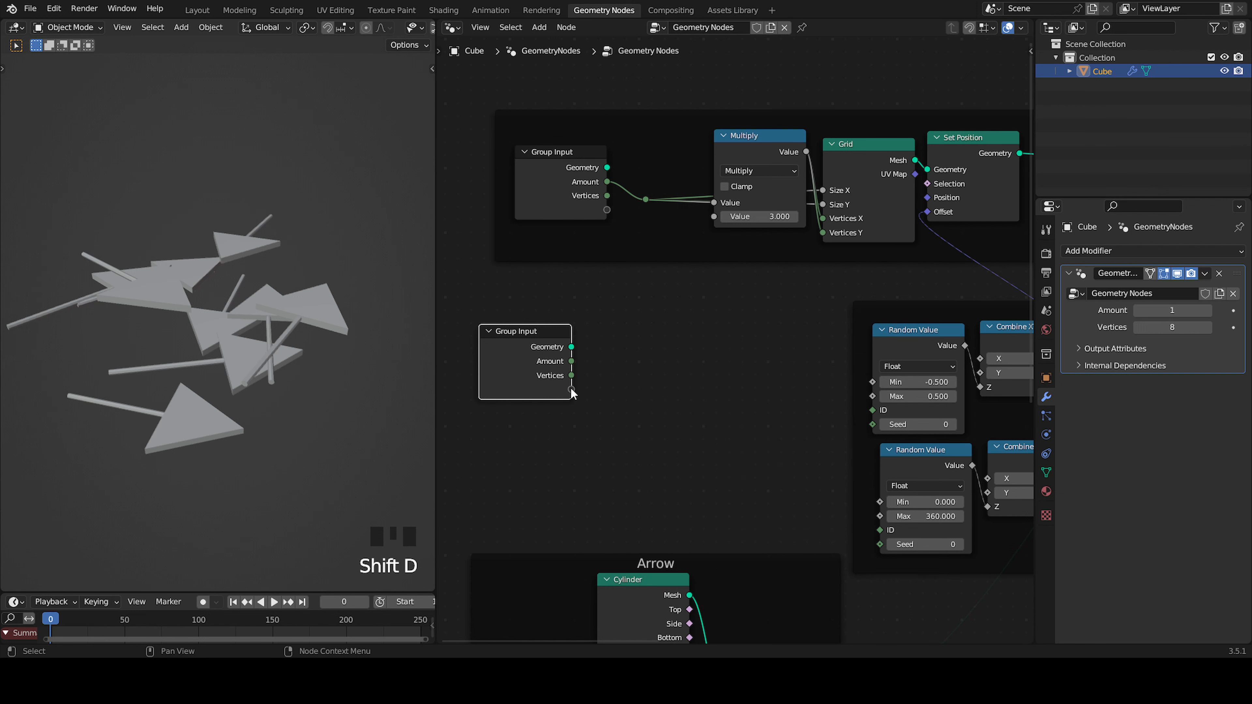
Expose the upper Random Value's Max as a group input and link it through a new Subtract node into Min
left_click_drag(571, 390, 873, 398)
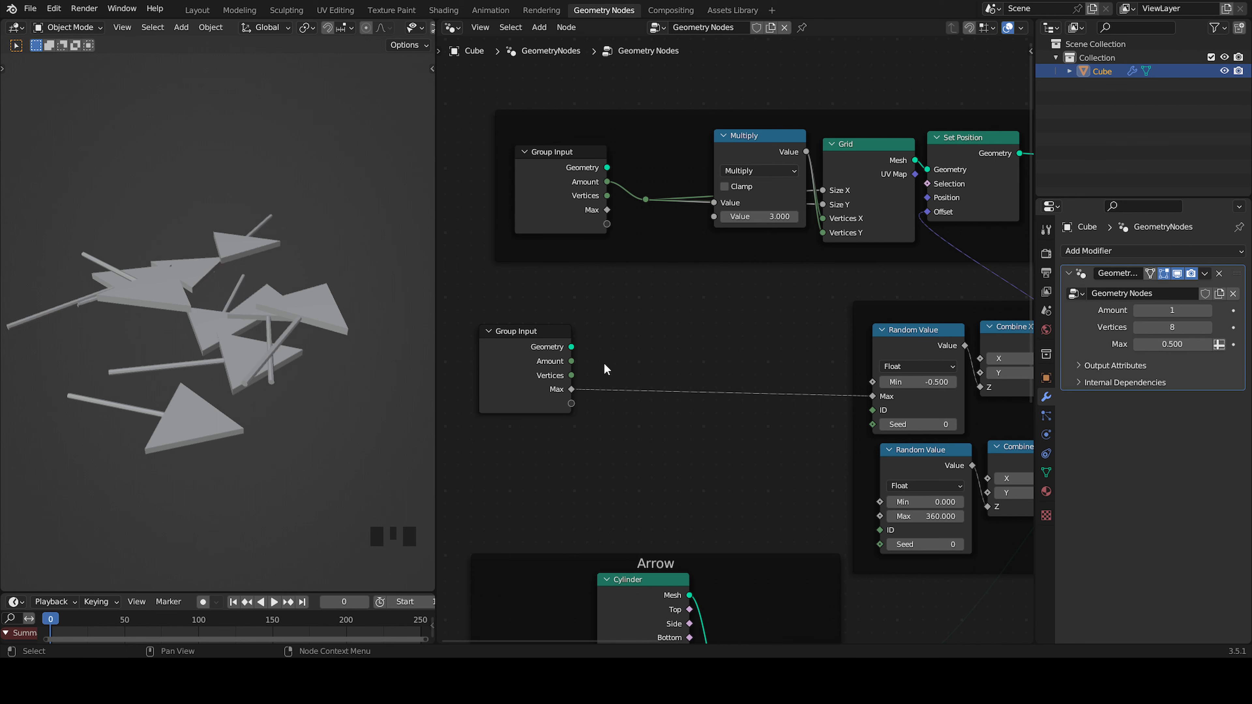
left_click_drag(559, 363, 655, 361)
key("shift+a")
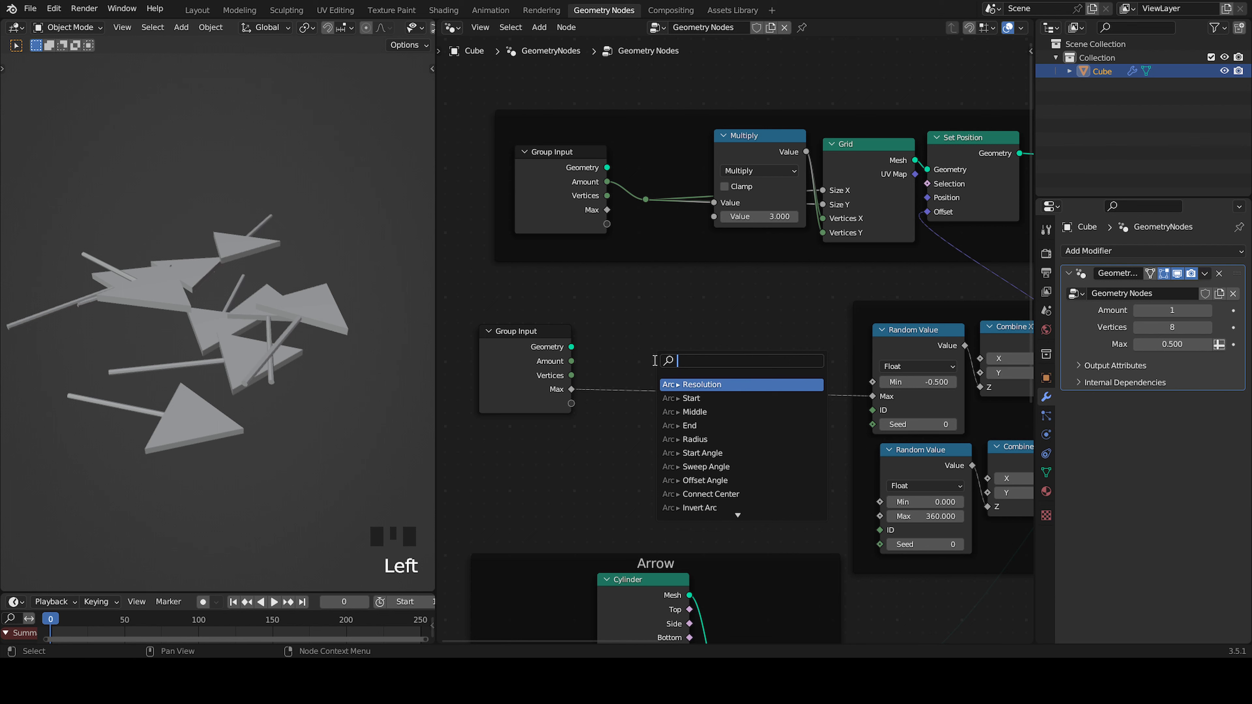
type("sub")
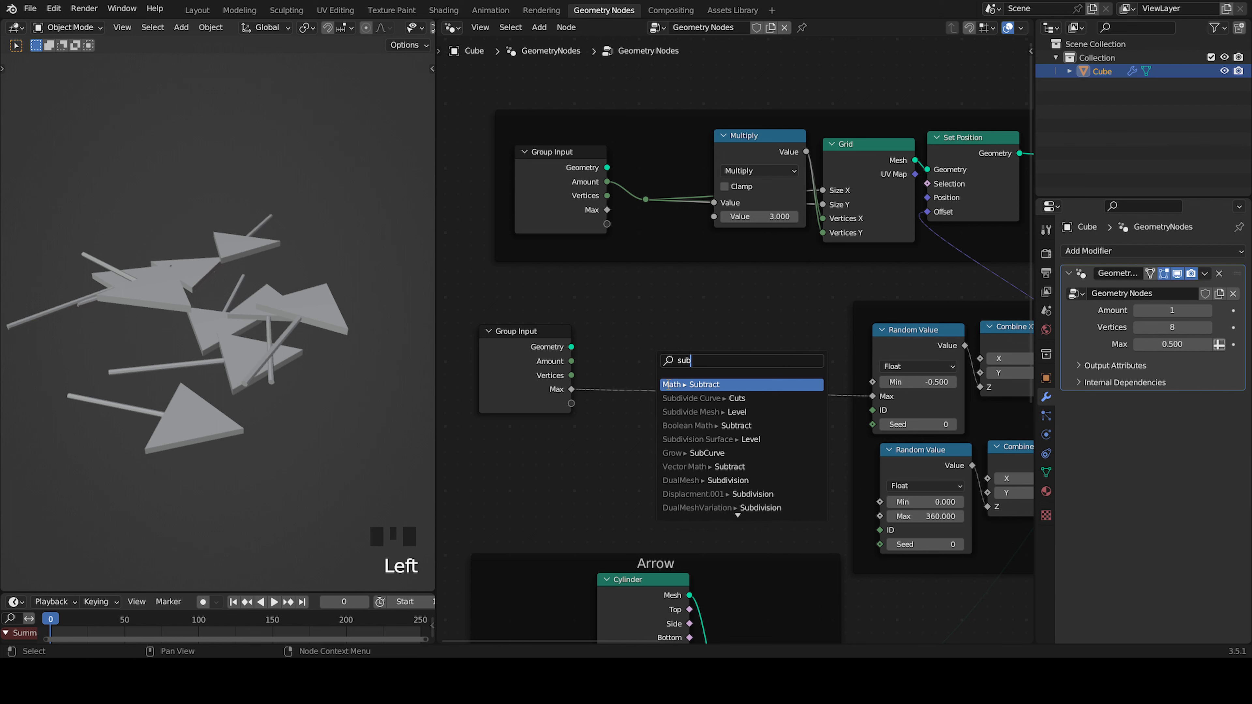
key("Return")
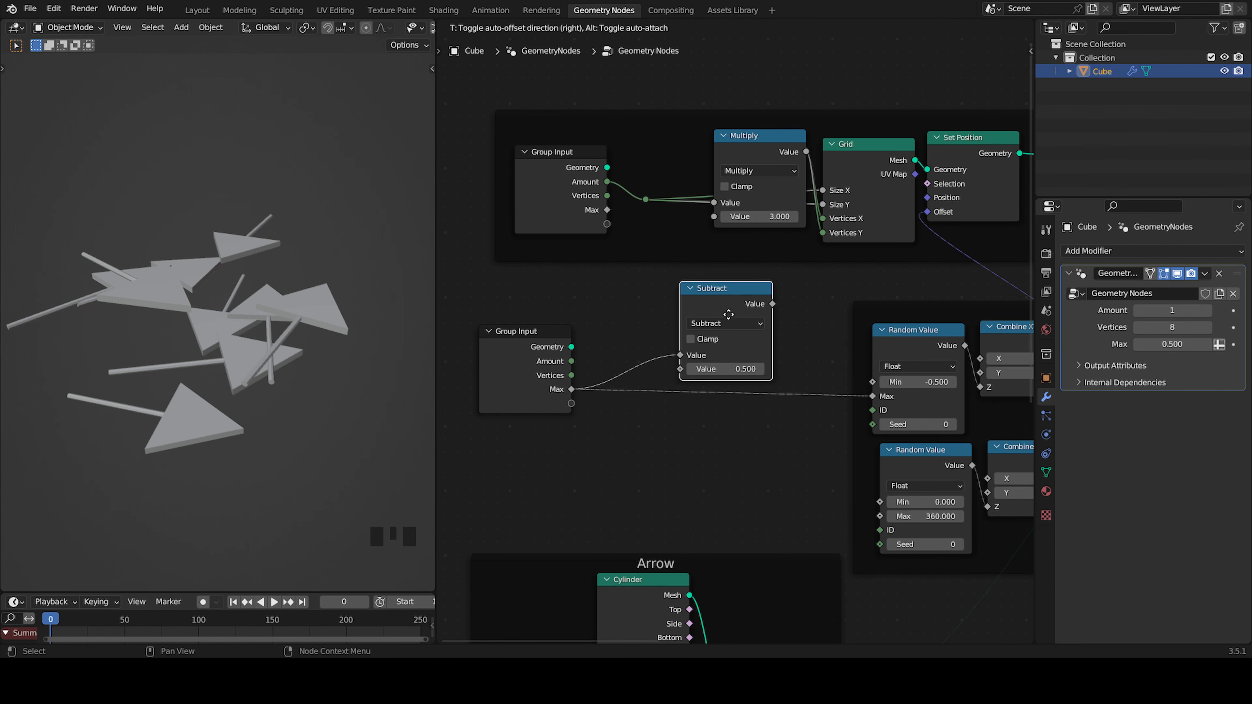
left_click(731, 317)
left_click_drag(774, 307, 884, 387)
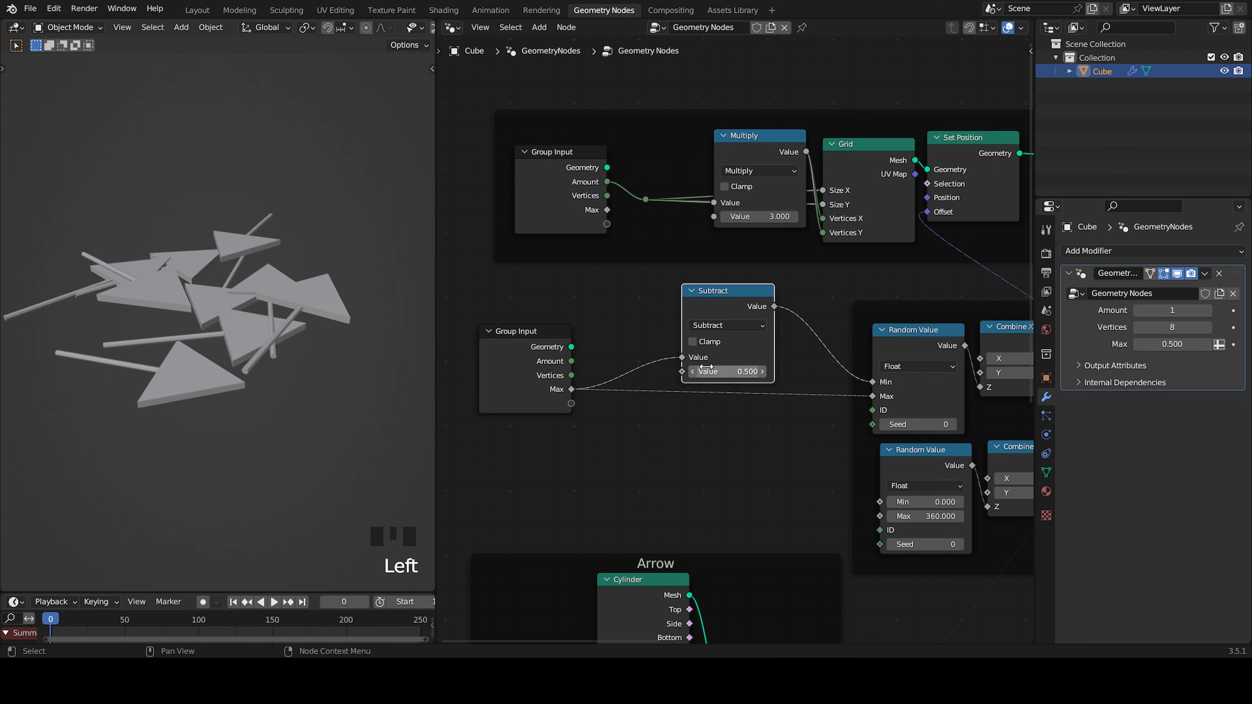
Spread the Subtract node and its Group Input node apart to make room between them
left_click_drag(733, 292, 768, 288)
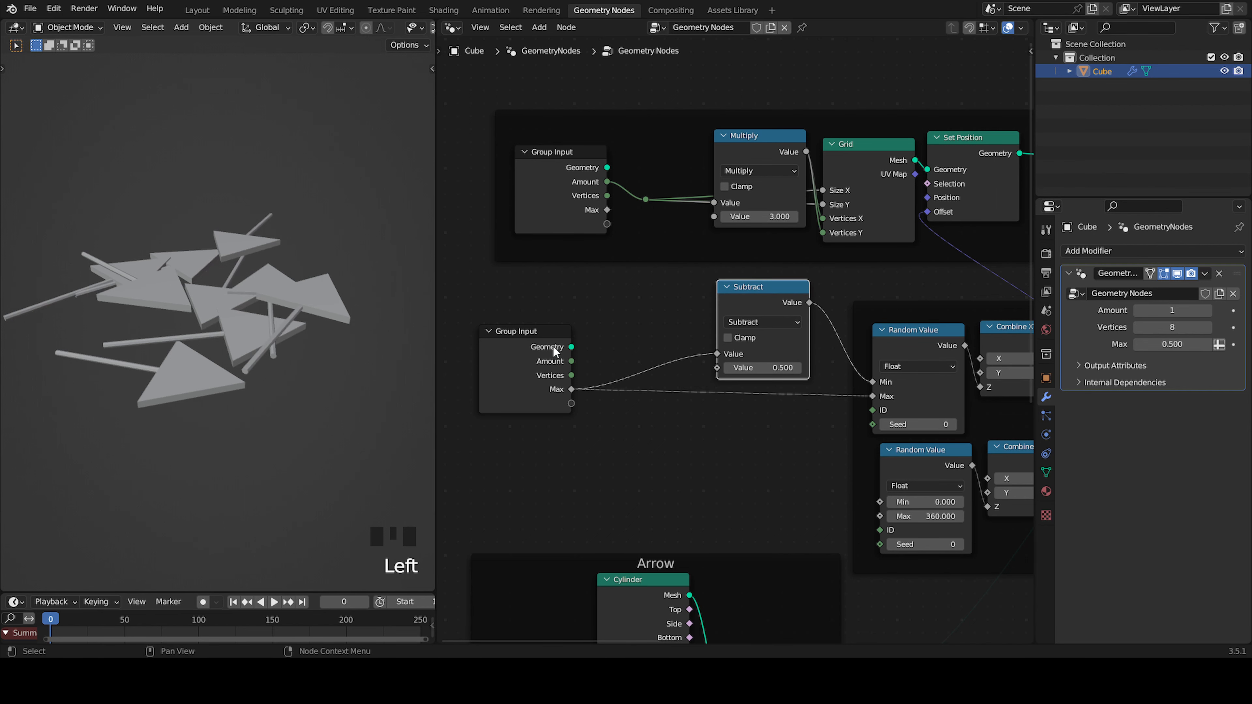
left_click_drag(560, 347, 521, 353)
key("shift+a")
left_click(653, 351)
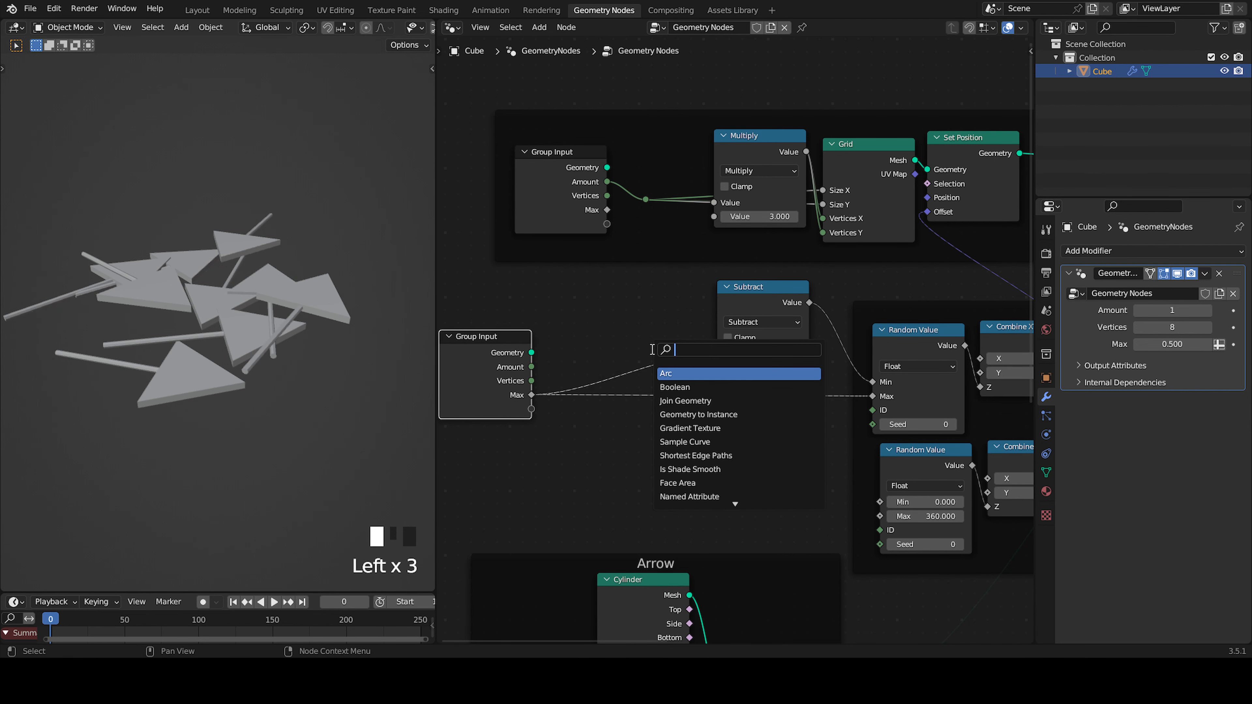
type("mul")
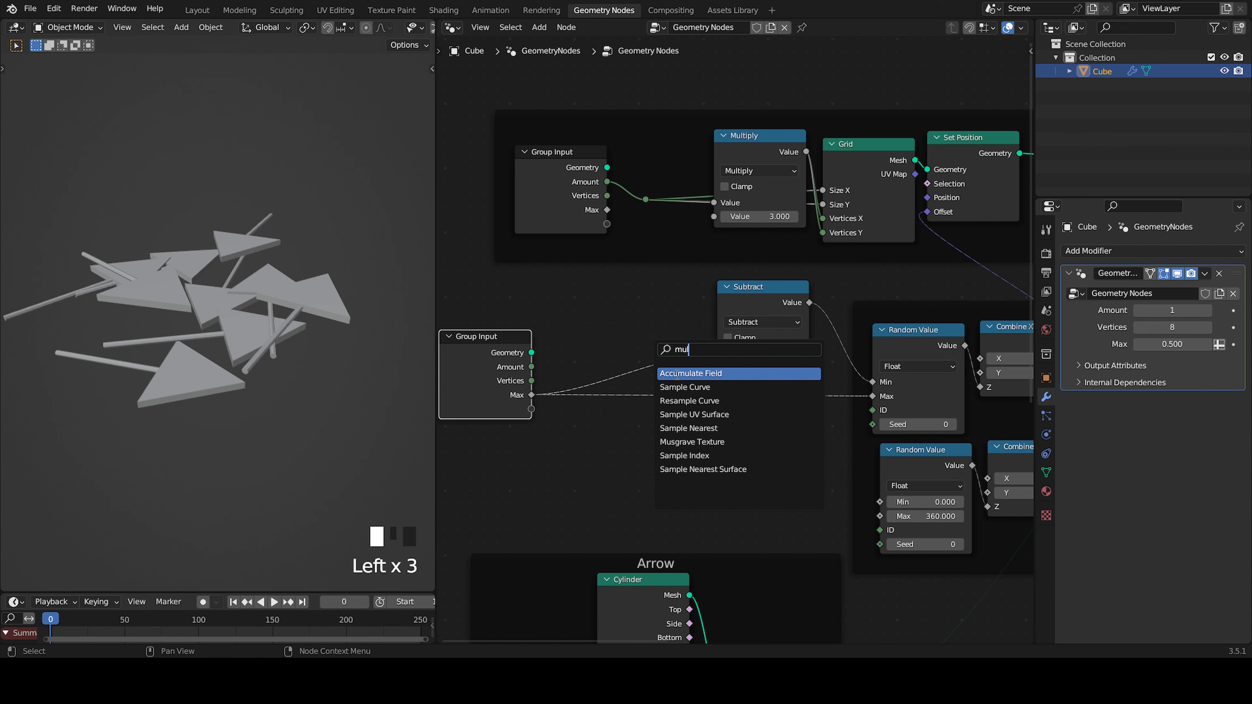
key("Escape")
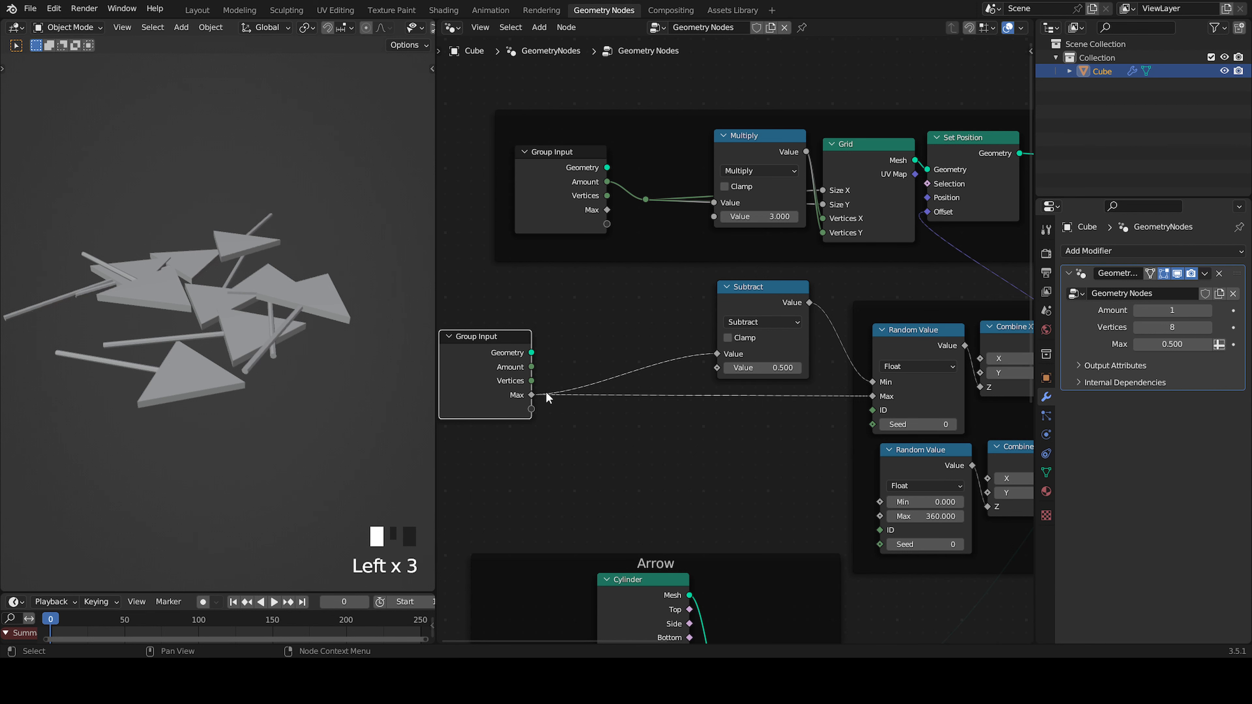
Link Max through a new Multiply node set to 2 into Subtract's second value, and place the node just before Subtract
left_click_drag(532, 395, 577, 342)
type("mult")
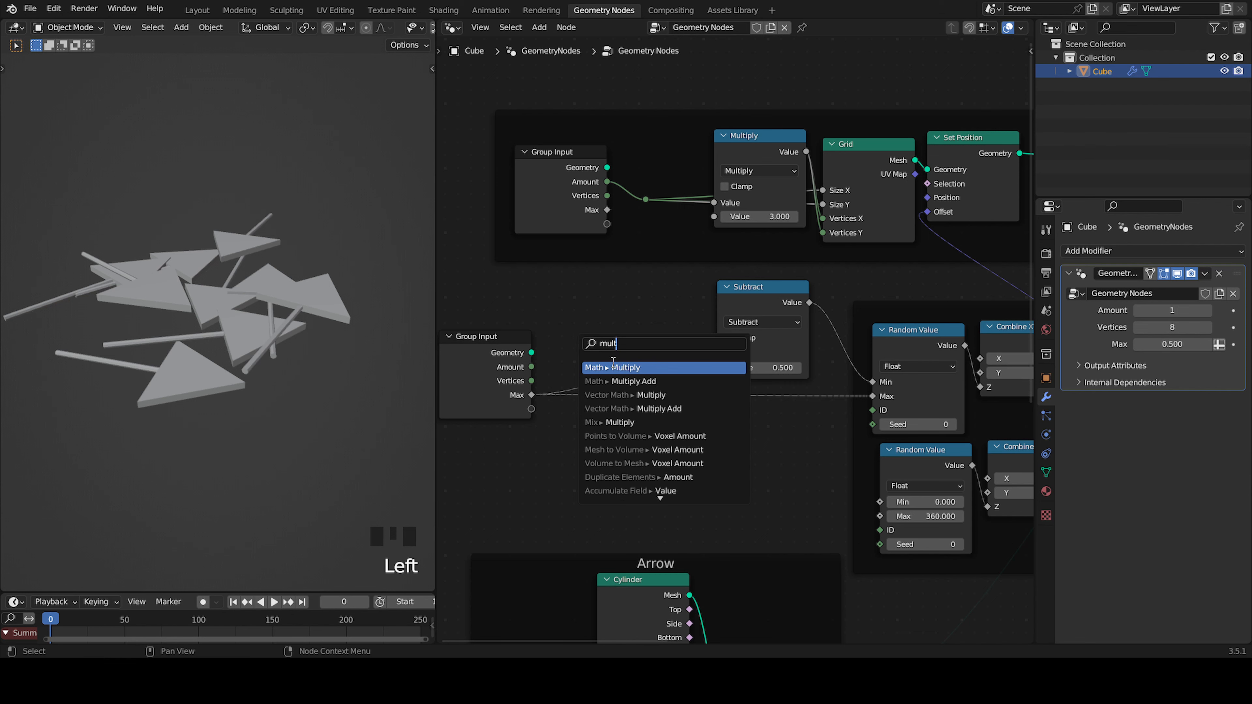
key("Return")
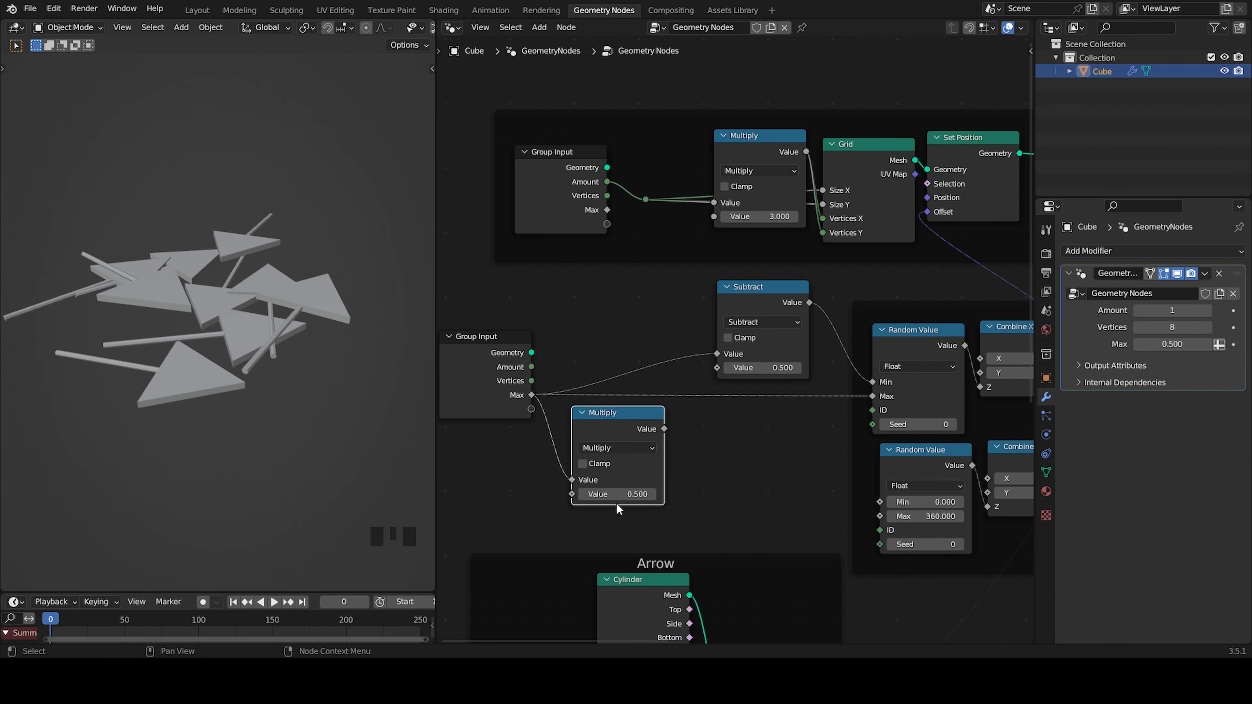
left_click(621, 494)
left_click(666, 463)
left_click_drag(663, 428, 718, 370)
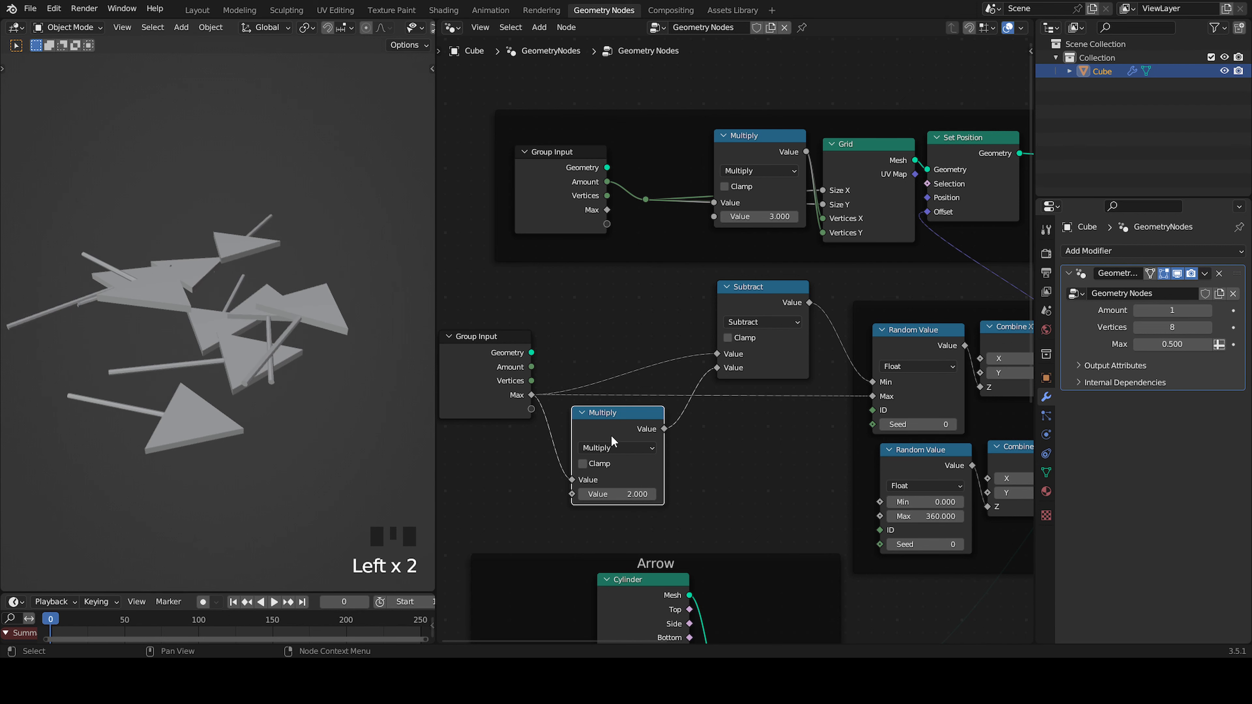
left_click_drag(611, 440, 656, 311)
Inspect the arrows' height offsets from a flatter viewing angle, leaving the modifier's Max value as set
mouse_move(1172, 344)
left_mouse_down("shift")
mouse_move(1099, 344)
mouse_move(1209, 344)
mouse_move(1172, 344)
left_mouse_up("shift")
right_click(1172, 344)
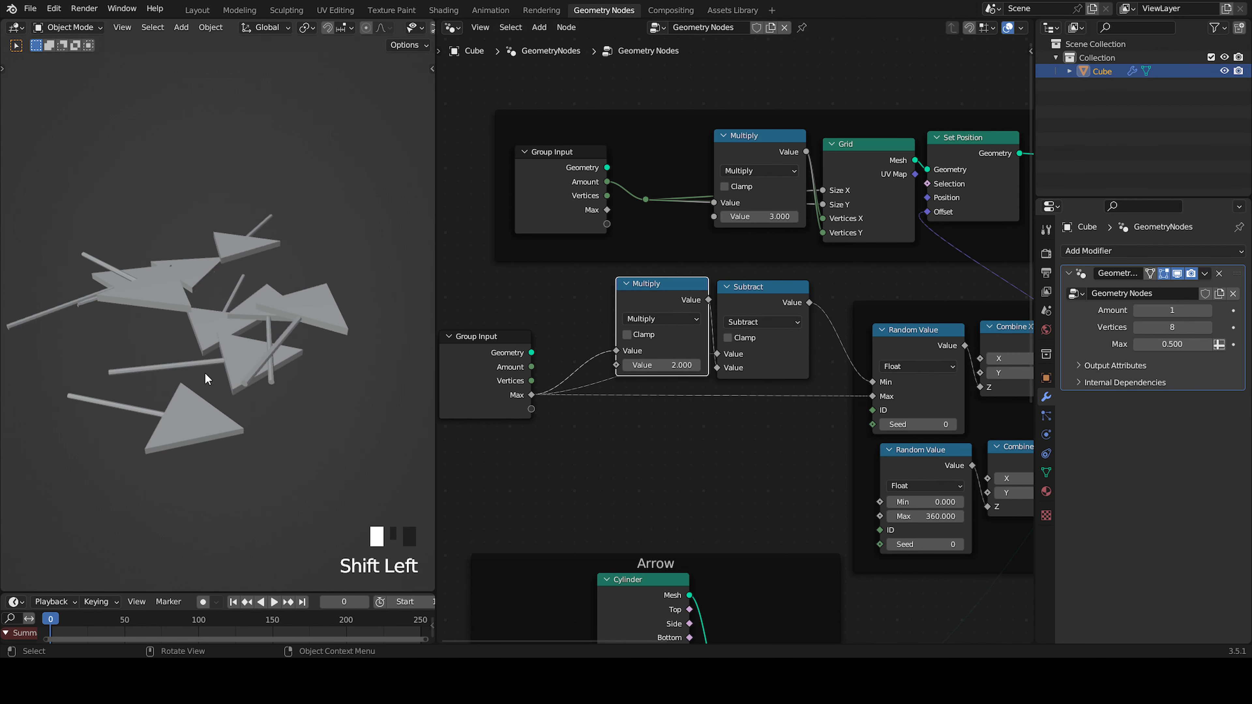
middle_click_drag(222, 376, 243, 355)
scroll(284, 359, "up", 3)
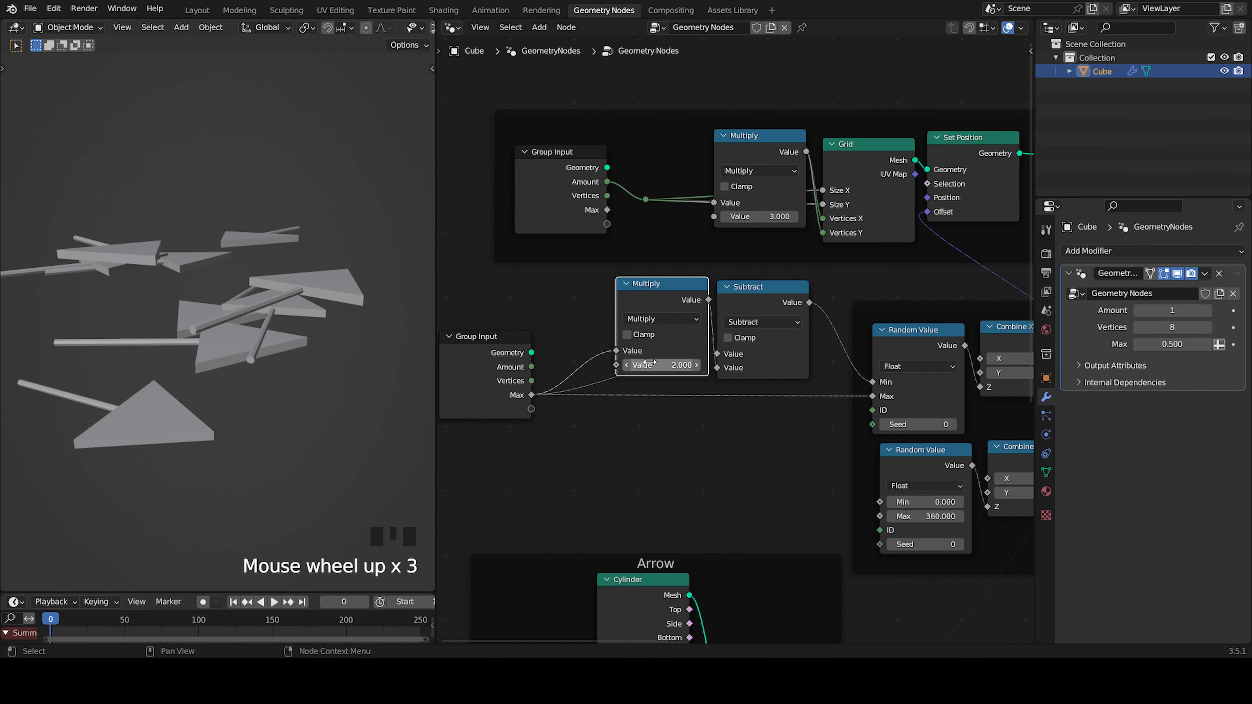
Move the Max Group Input closer to the Multiply node and the spare Group Input directly below Instance on Points
scroll(769, 364, "down", 2)
scroll(863, 374, "down", 3)
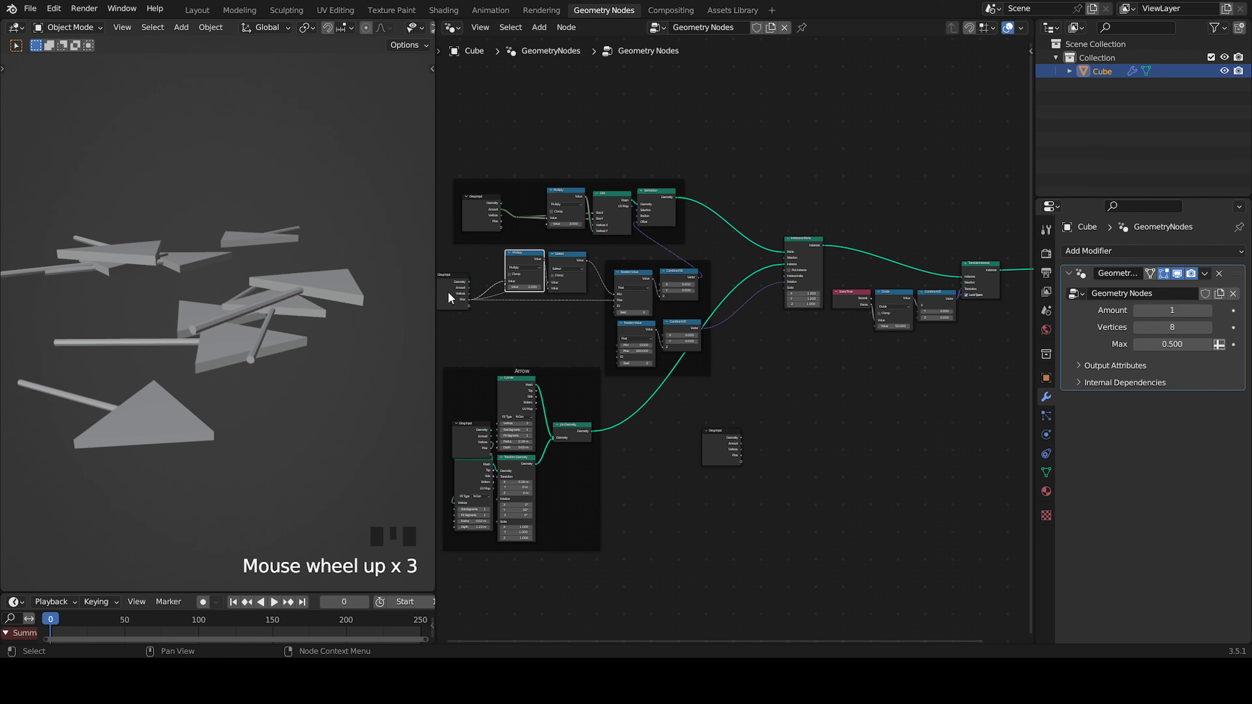
left_click_drag(449, 293, 480, 272)
middle_click_drag(691, 351, 587, 352)
left_click_drag(627, 448, 735, 372)
Expose the Divide node's second value as a group input through the spare Group Input node
scroll(713, 397, "up", 3)
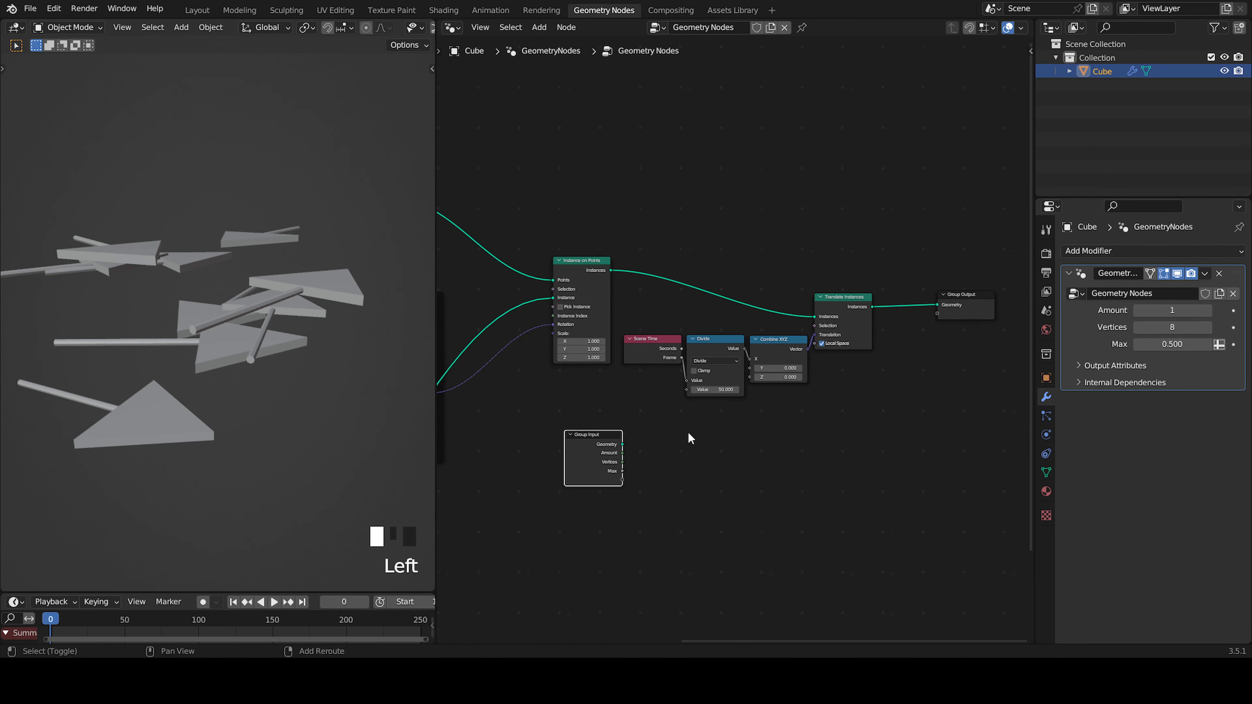
scroll(689, 435, "up", 4)
left_click_drag(557, 504, 663, 412)
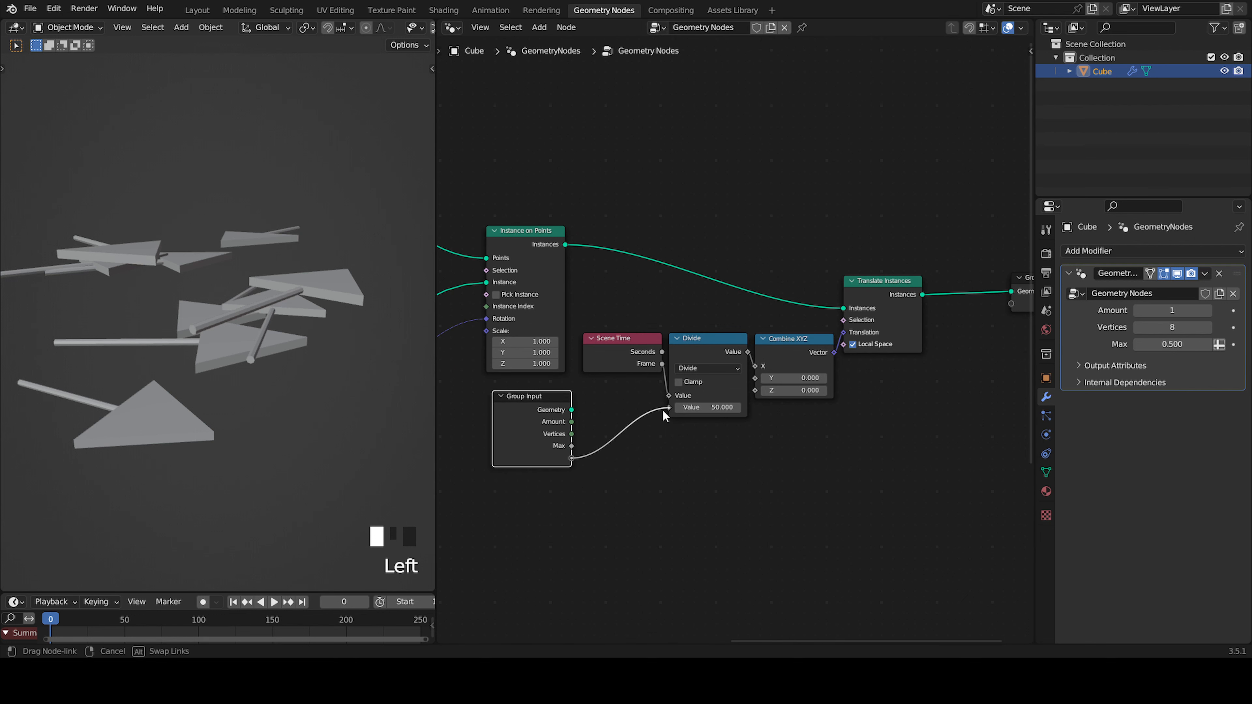
left_click_drag(663, 415, 666, 413)
scroll(663, 414, "down", 4)
middle_click_drag(663, 414, 814, 424)
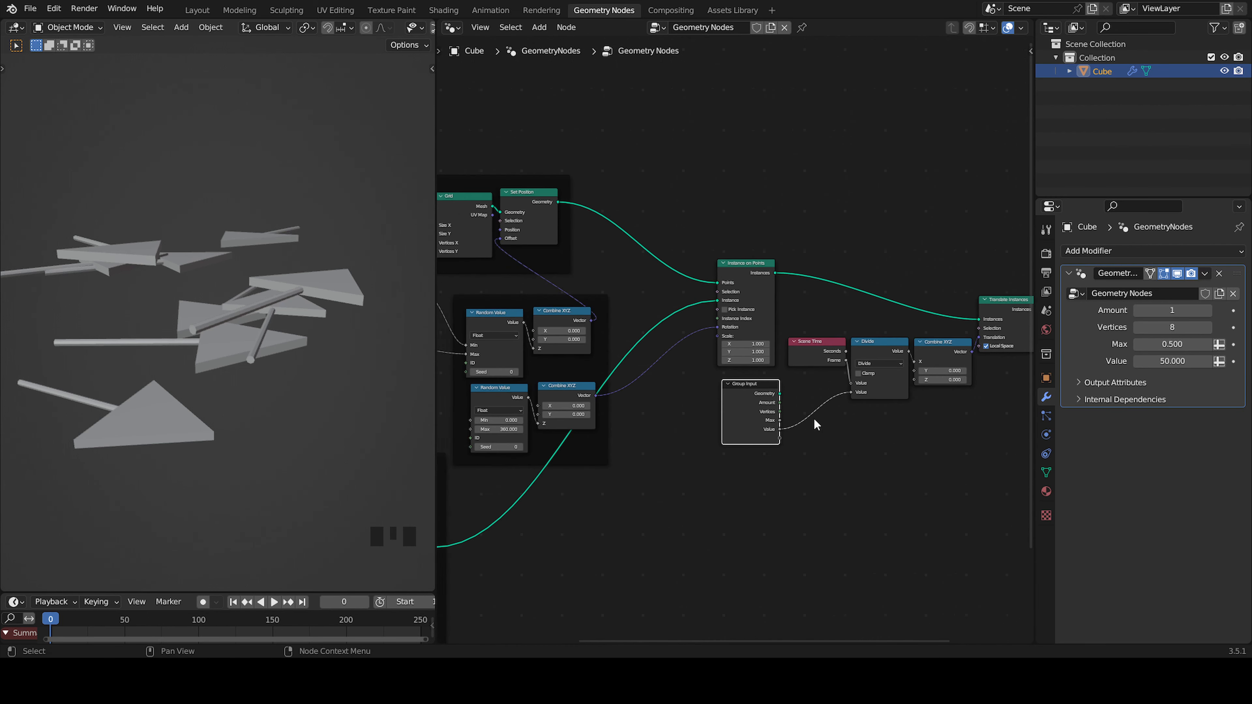
middle_click_drag(669, 420, 718, 397)
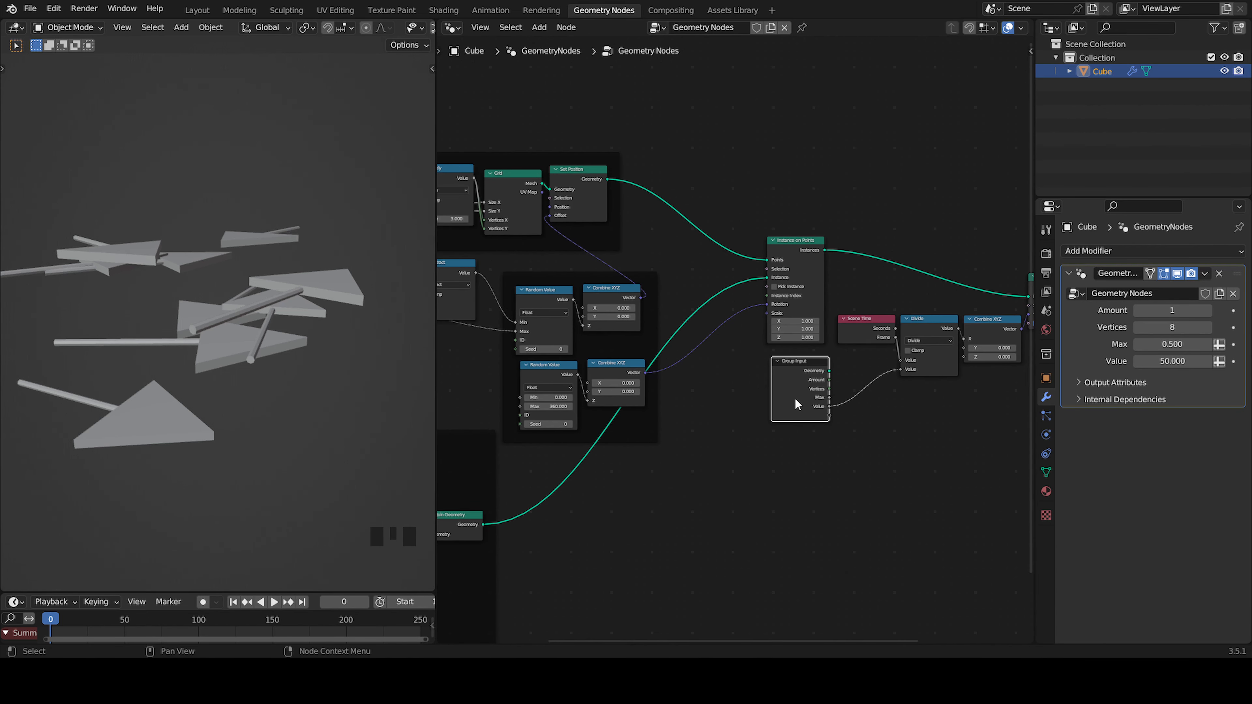
middle_click_drag(616, 442, 710, 447)
scroll(710, 446, "up", 1)
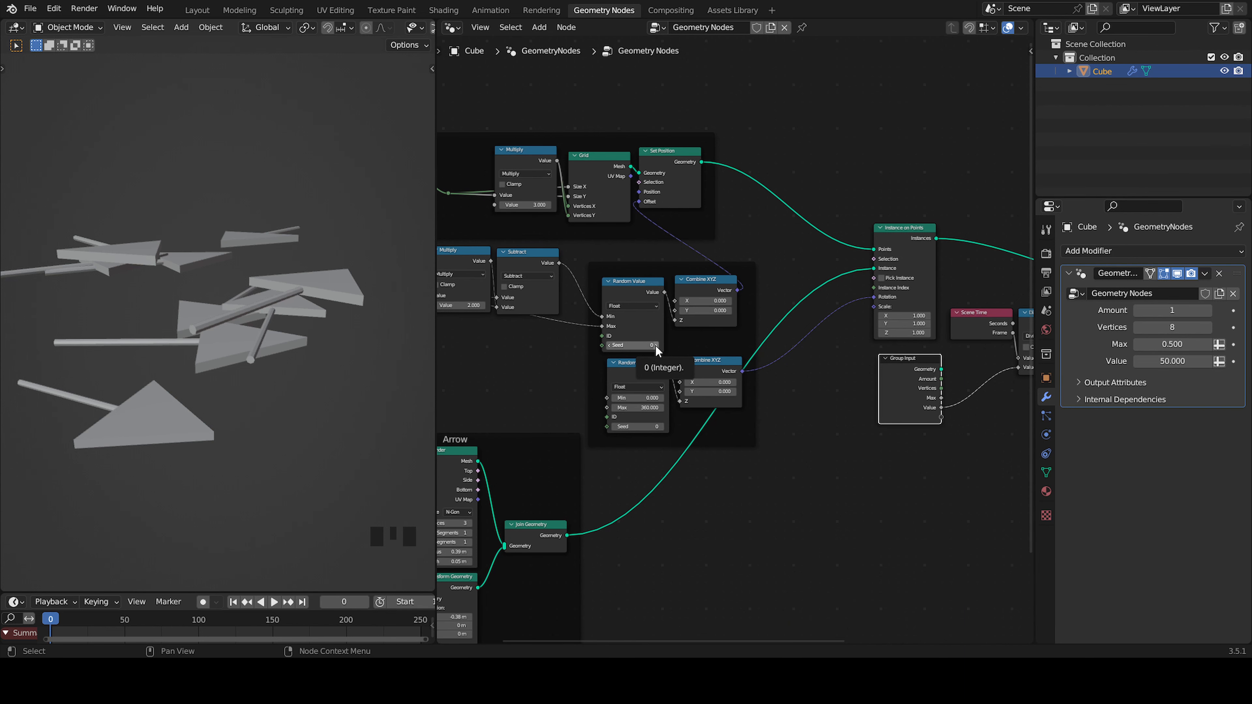
middle_click_drag(872, 385, 860, 354)
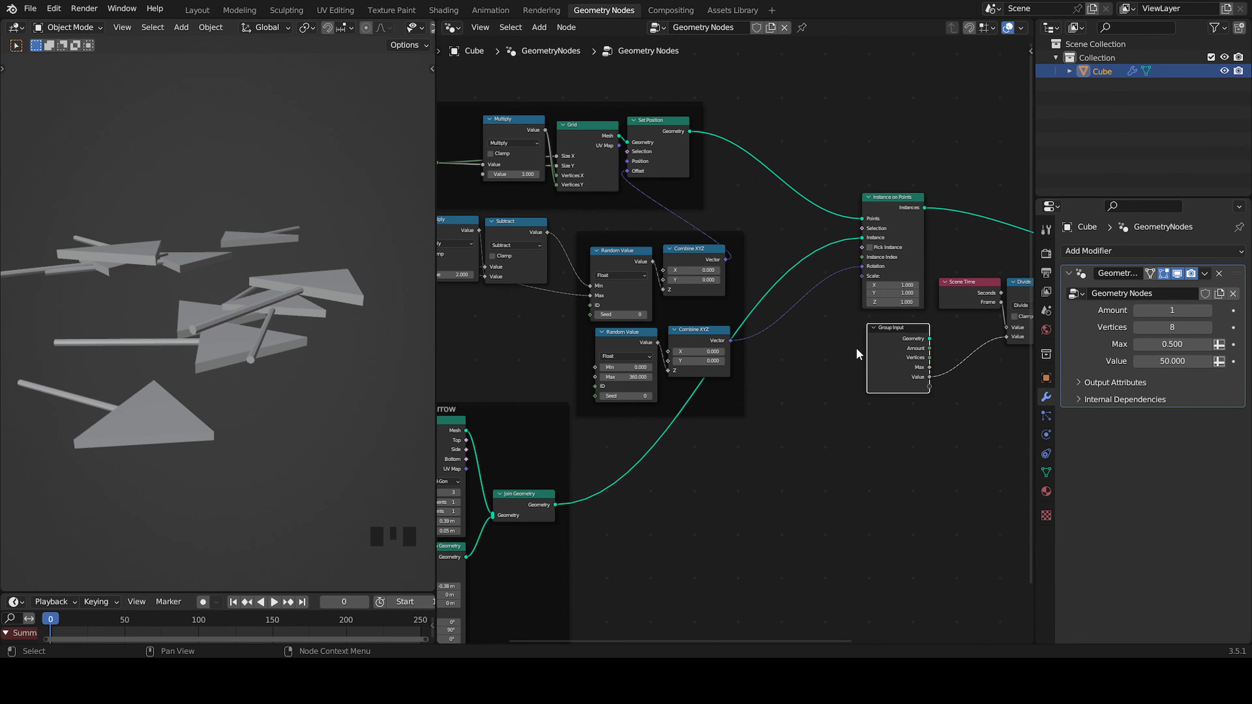
left_click_drag(900, 358, 590, 402)
left_click(706, 501)
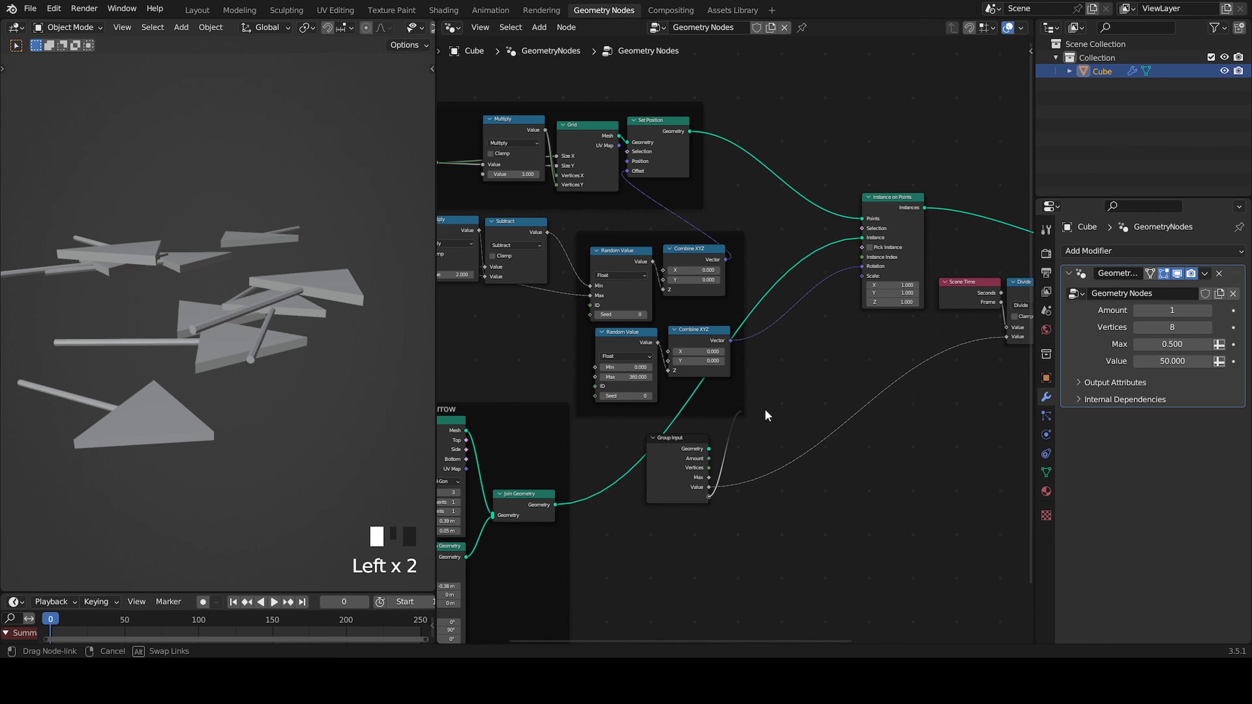
left_click_drag(708, 497, 888, 402)
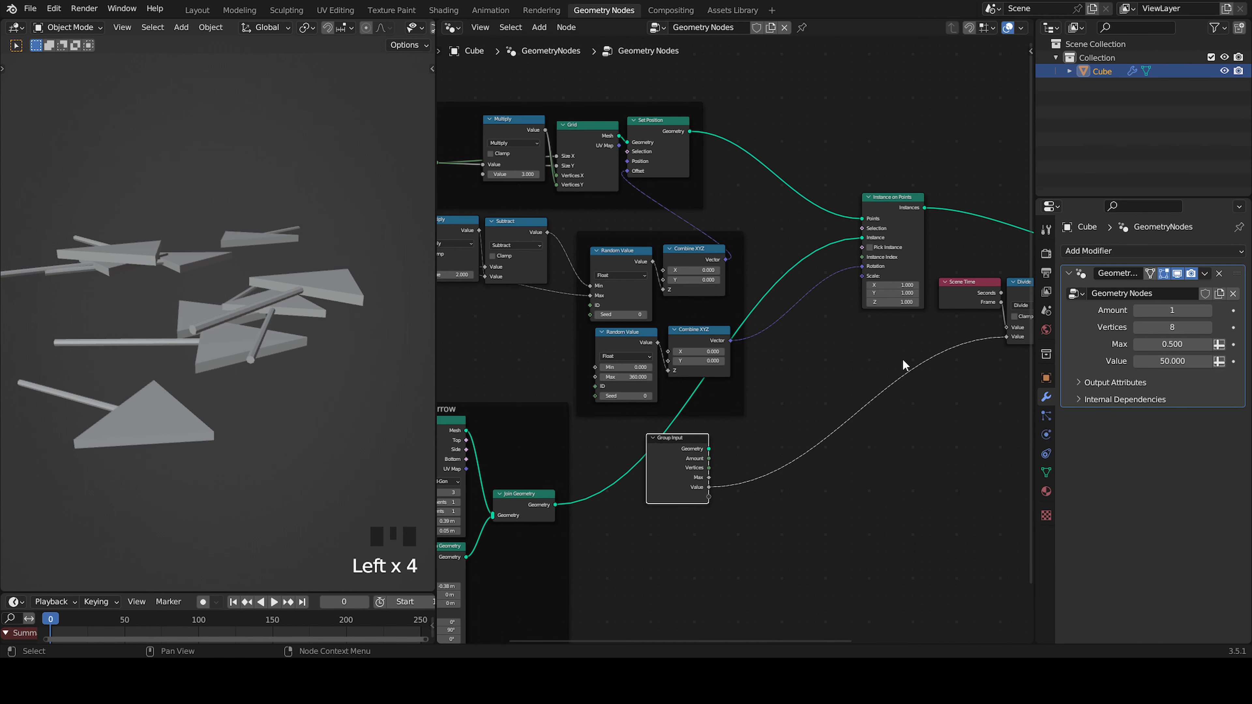
Place the Group Input below Scene Time and expose the lower Random Value's Seed through a duplicate placed under Combine XYZ
left_click_drag(665, 476, 949, 358)
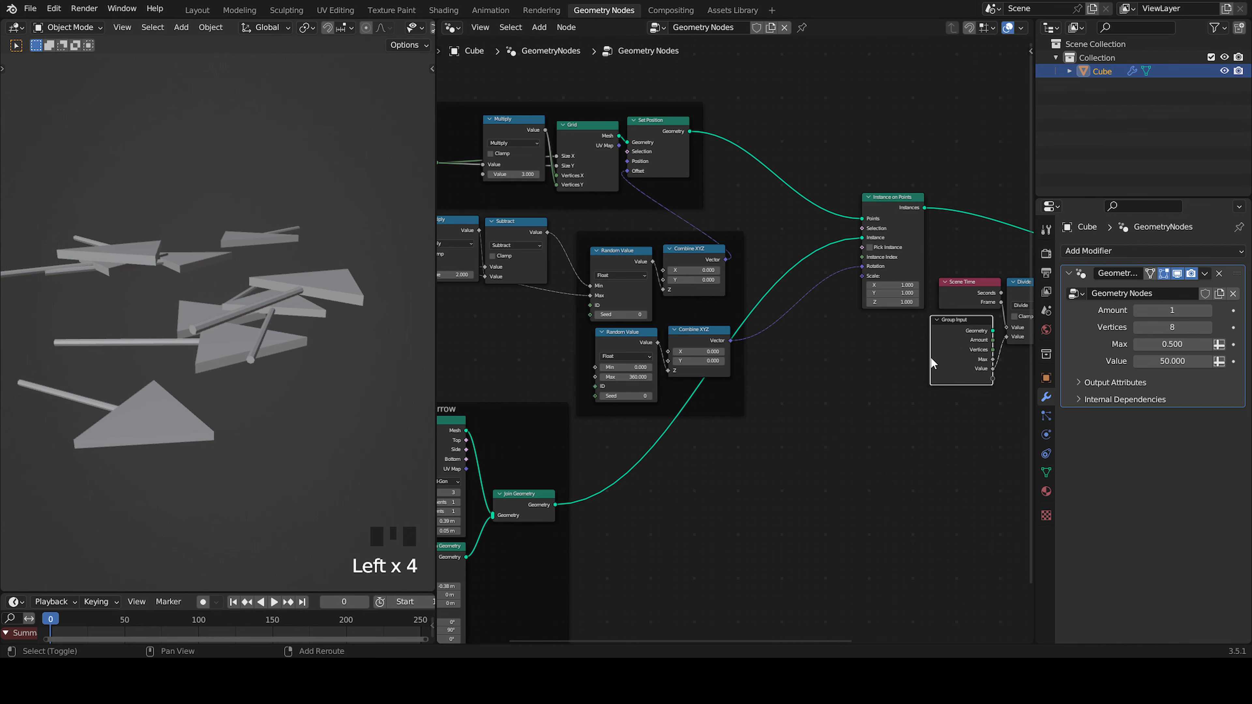
key("shift+d")
left_click_drag(732, 533, 595, 396)
left_click_drag(687, 485, 693, 414)
Hide the unused sockets on the Group Input nodes that supply Seed, Max and Amount
scroll(754, 387, "down", 2)
middle_click_drag(837, 402, 851, 453)
scroll(789, 419, "down", 1)
middle_click_drag(673, 440, 785, 414, "shift")
scroll(725, 414, "up", 2)
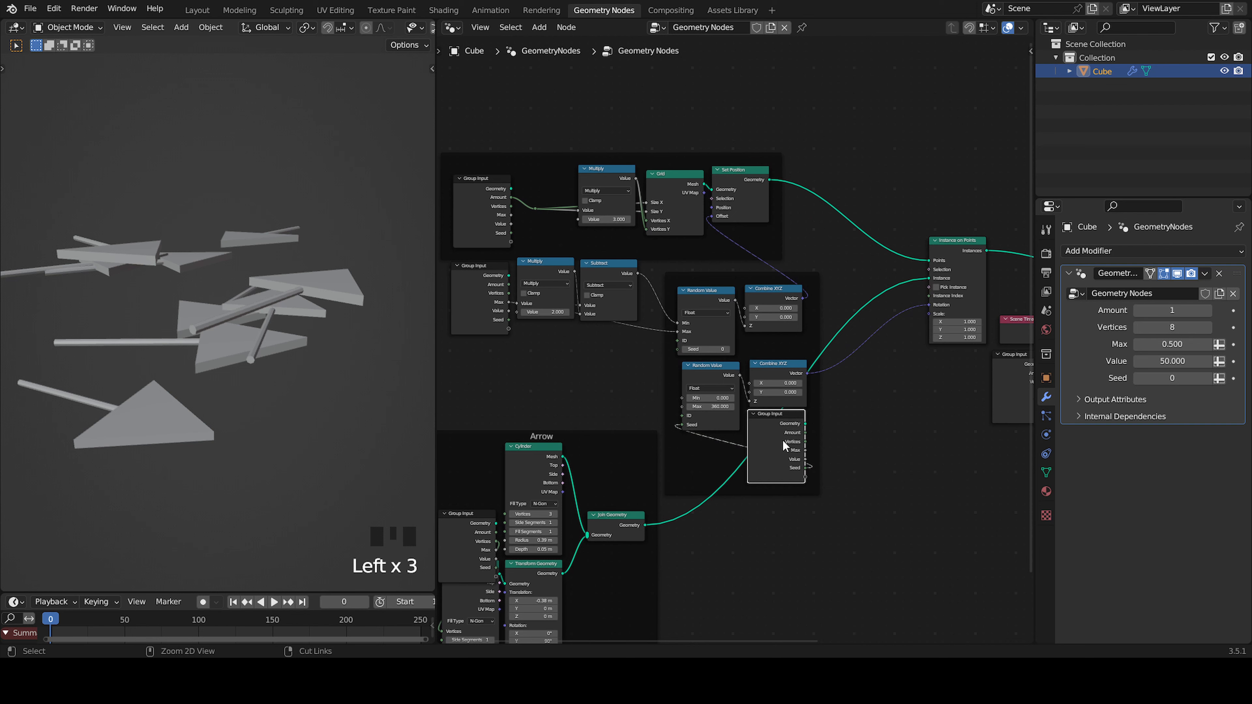
key("ctrl+h")
left_click(500, 295)
key("ctrl+h")
left_click(487, 212)
key("ctrl+h")
Hide the unused sockets on the Group Inputs feeding Divide and the Arrow cylinder, and shift the Arrow one slightly down
scroll(833, 393, "down", 2)
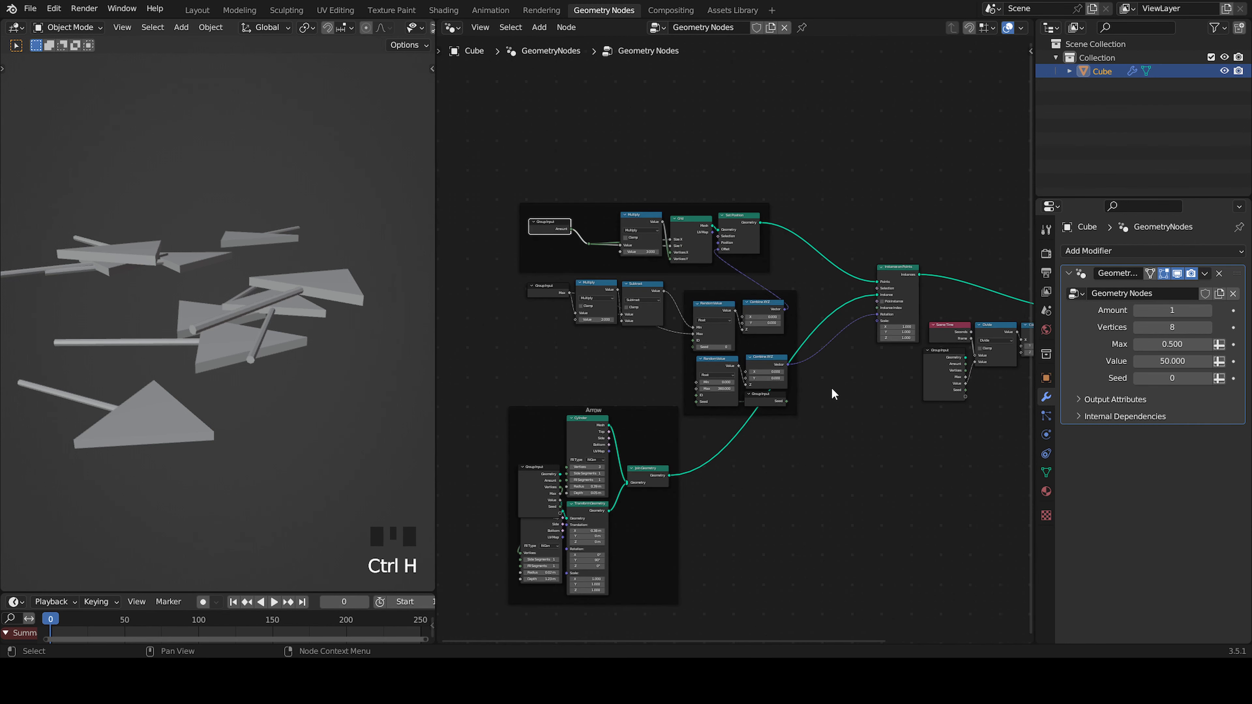
scroll(833, 394, "down", 2)
left_click(826, 358)
key("ctrl+h")
scroll(735, 436, "up", 2)
left_click(567, 456)
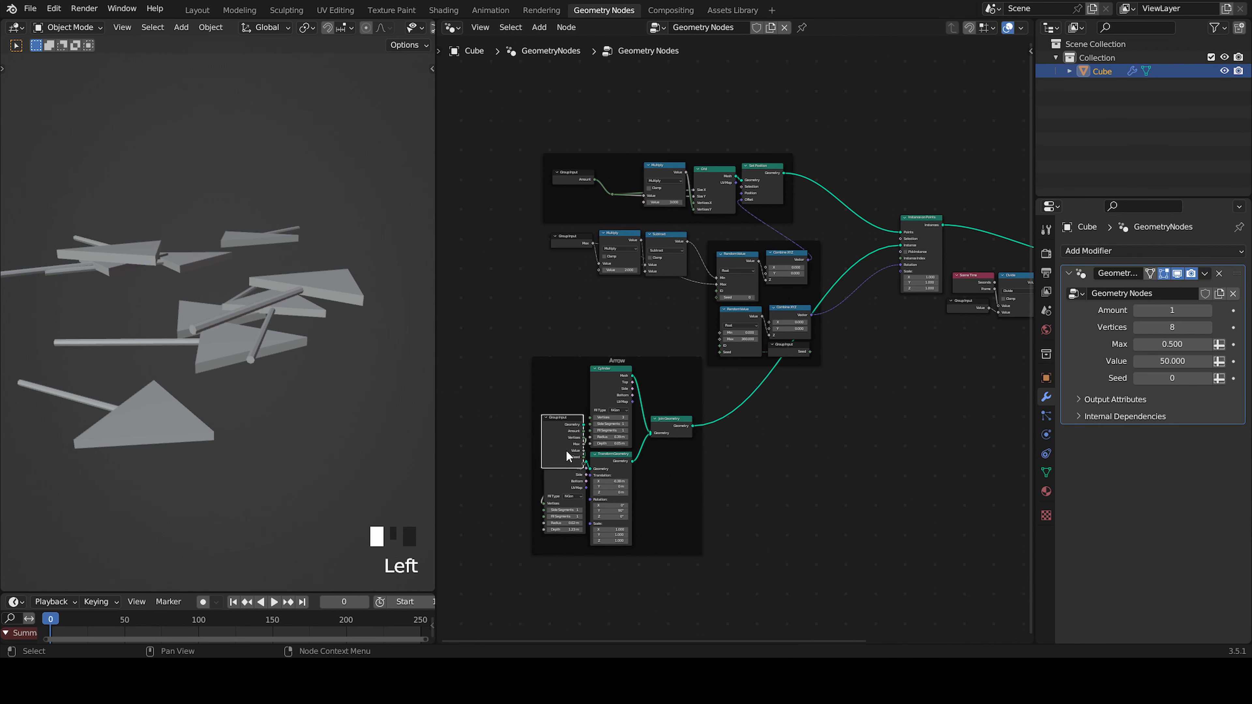
key("ctrl+h")
left_click_drag(563, 419, 566, 436)
Group the Scene Time, Group Input, Divide, Combine XYZ and Translate Instances nodes in a frame and move it slightly up
scroll(833, 438, "down", 4)
middle_click_drag(836, 438, 719, 503)
scroll(695, 477, "up", 3)
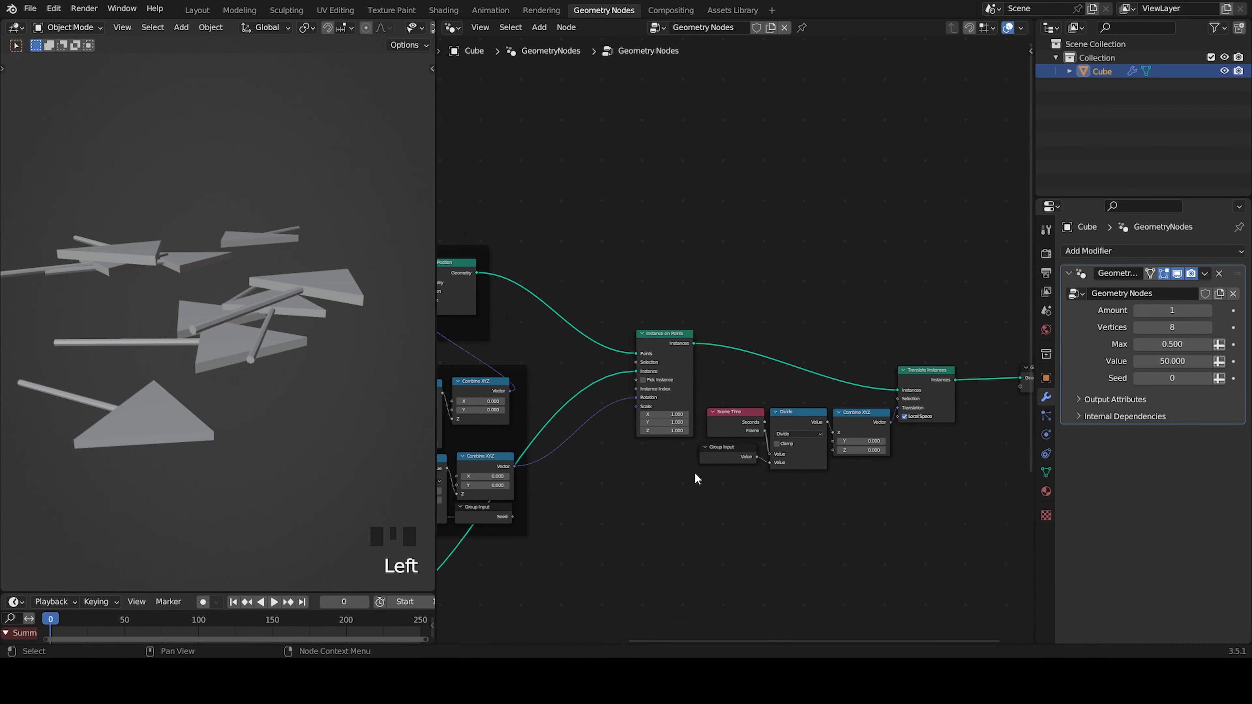
middle_click_drag(922, 548, 851, 505)
left_click_drag(895, 505, 654, 282)
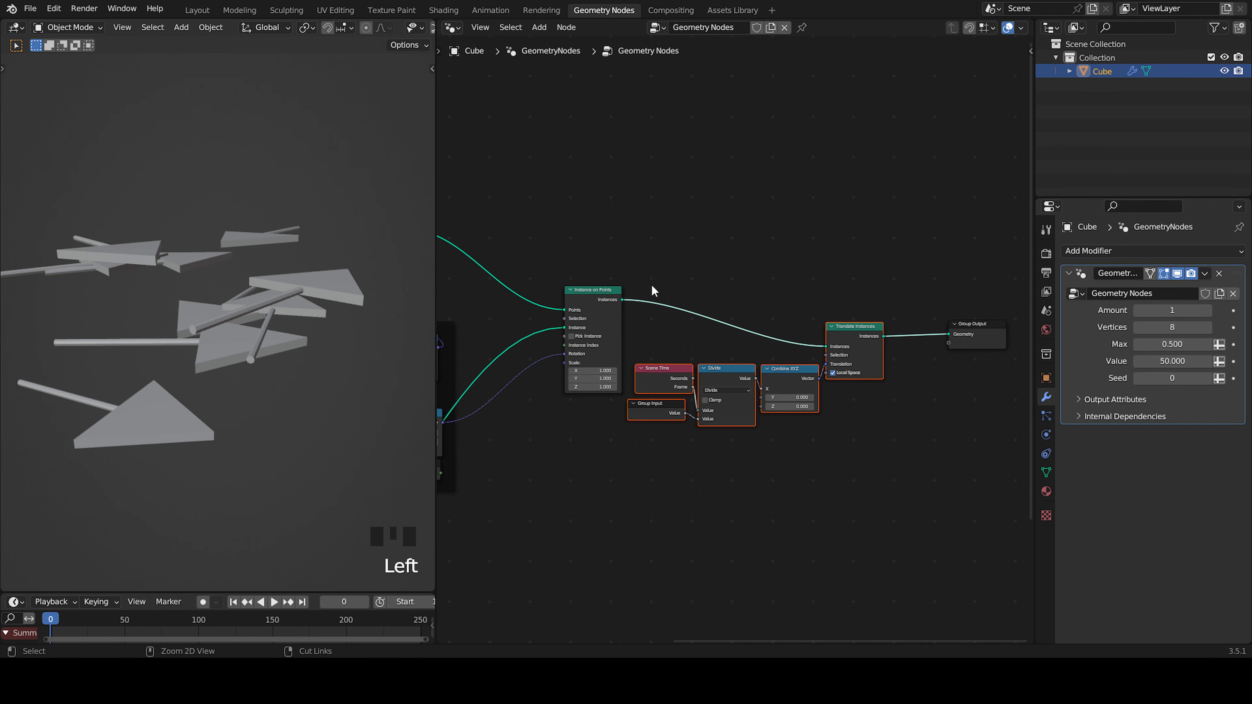
key("ctrl+j")
left_click_drag(789, 309, 815, 277)
left_click(715, 456)
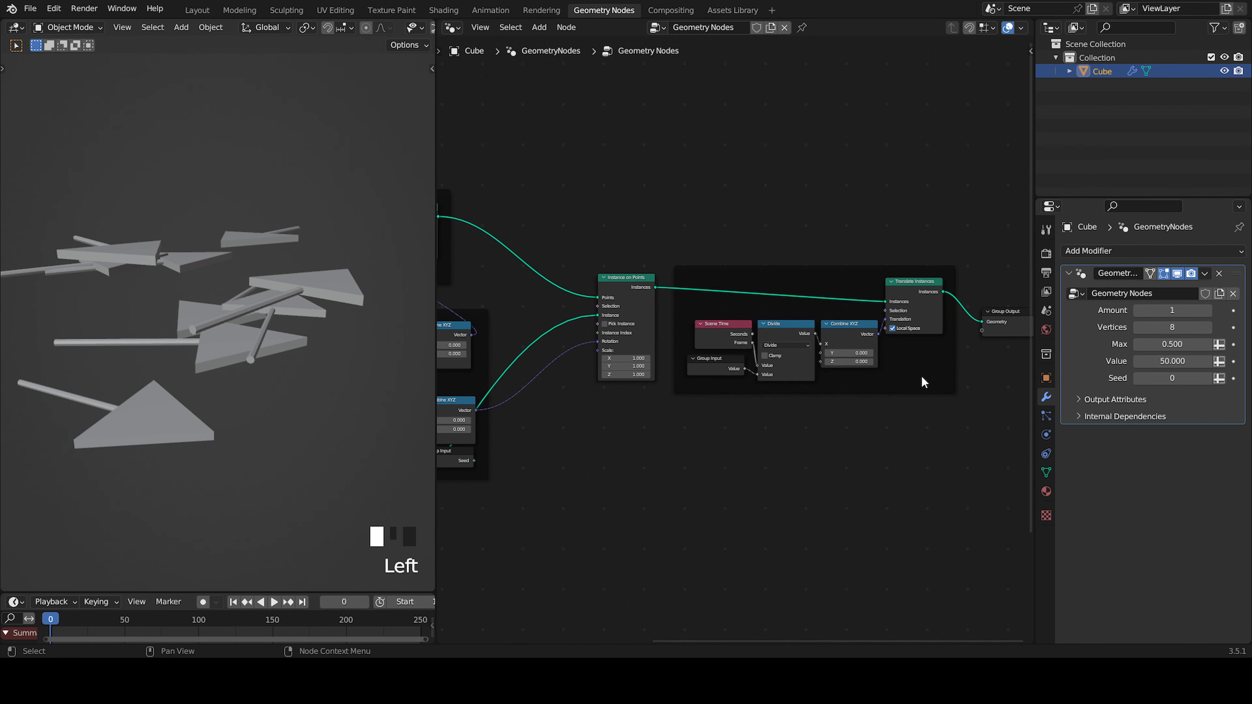
Rename the Vertices group input as ResArrow
middle_click_drag(622, 430, 815, 407)
middle_click_drag(700, 422, 847, 428)
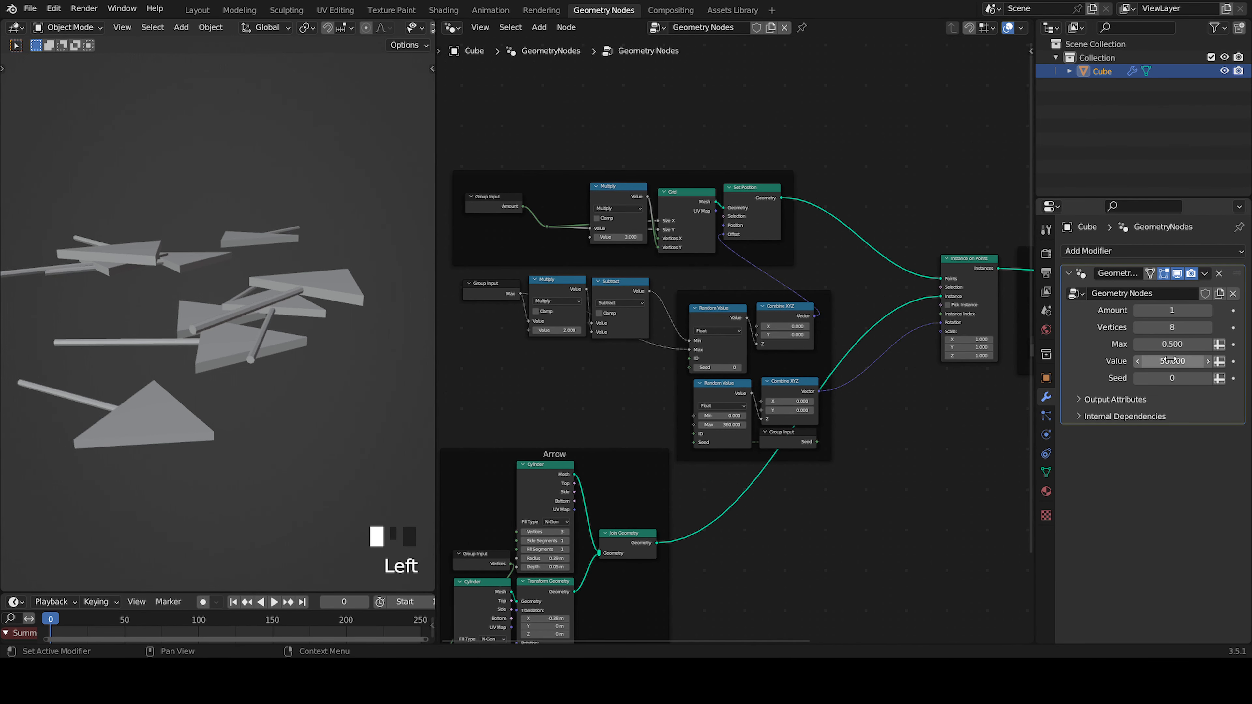
key("n")
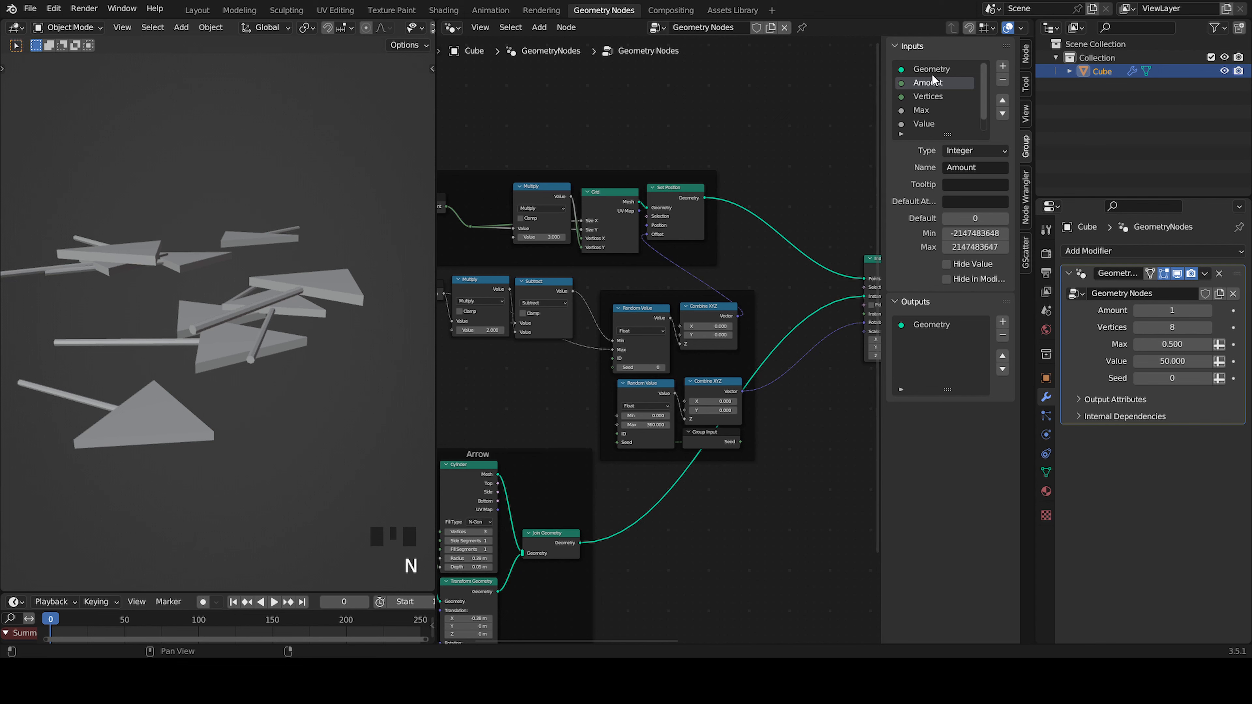
scroll(927, 95, "down", 1)
scroll(929, 104, "up", 1)
left_click(931, 97)
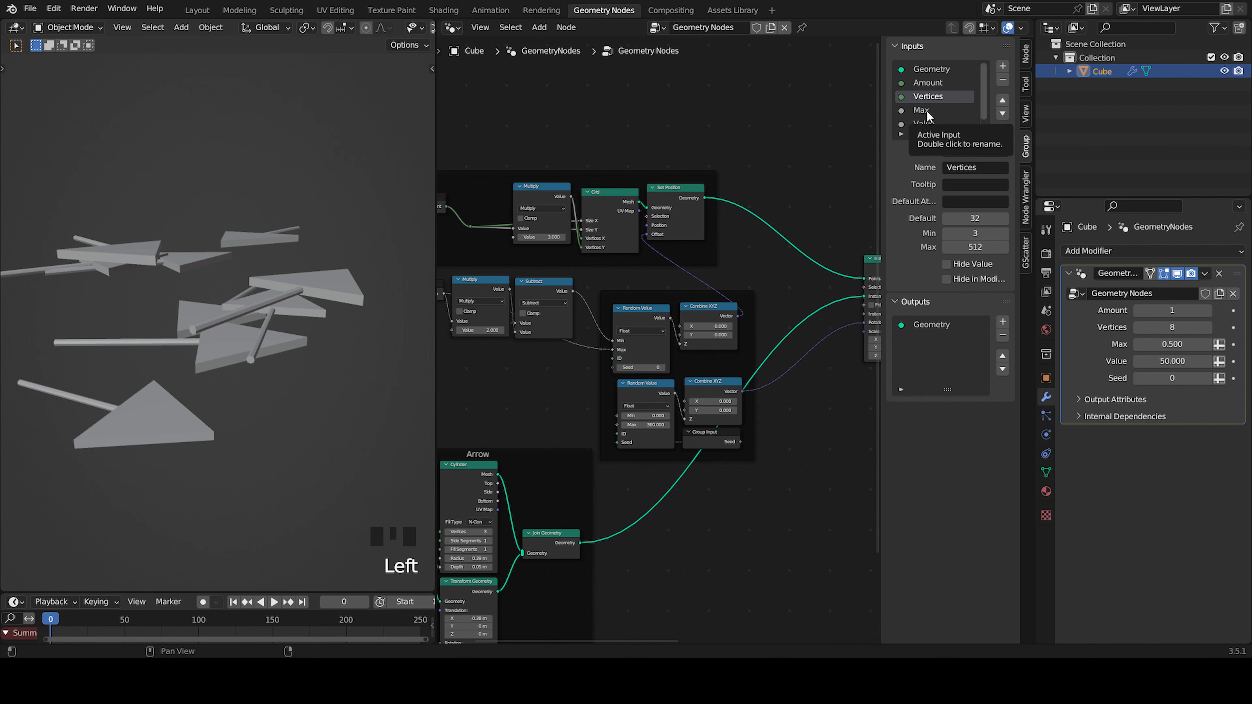
mouse_move(1168, 327)
left_mouse_down()
mouse_move(1185, 327)
mouse_move(1168, 327)
left_mouse_up()
left_click(977, 170)
type("ResArrow")
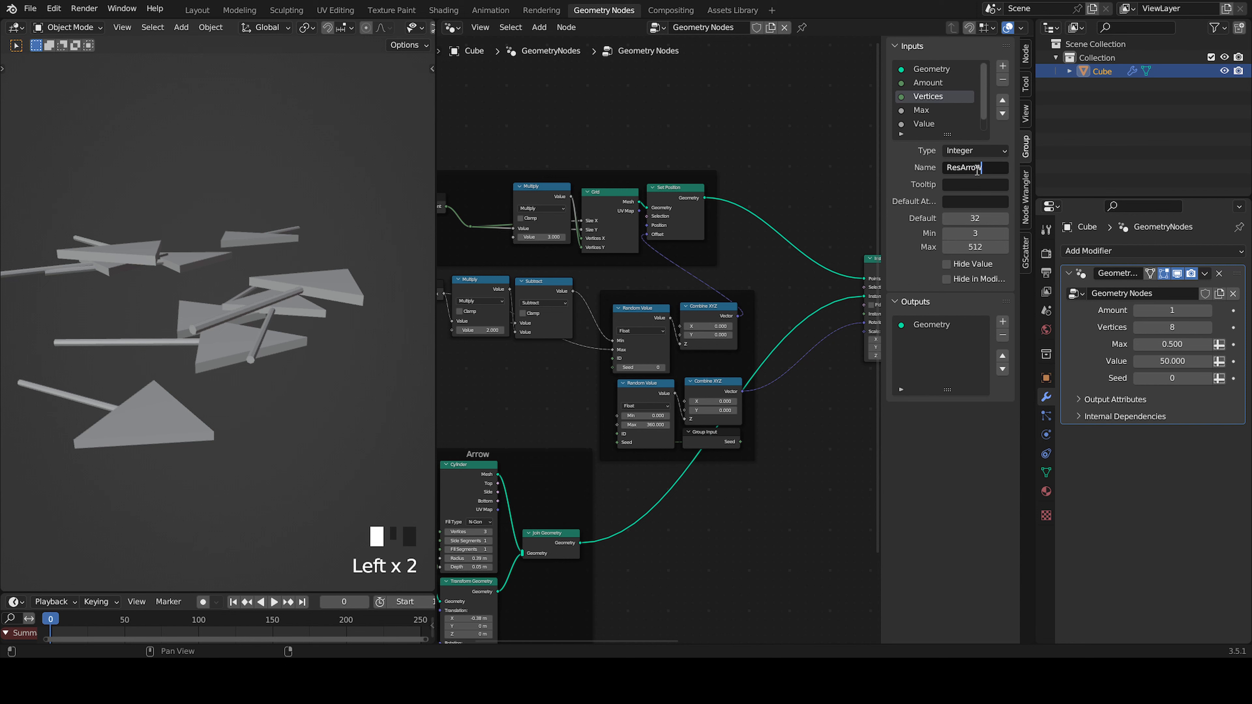
key("Return")
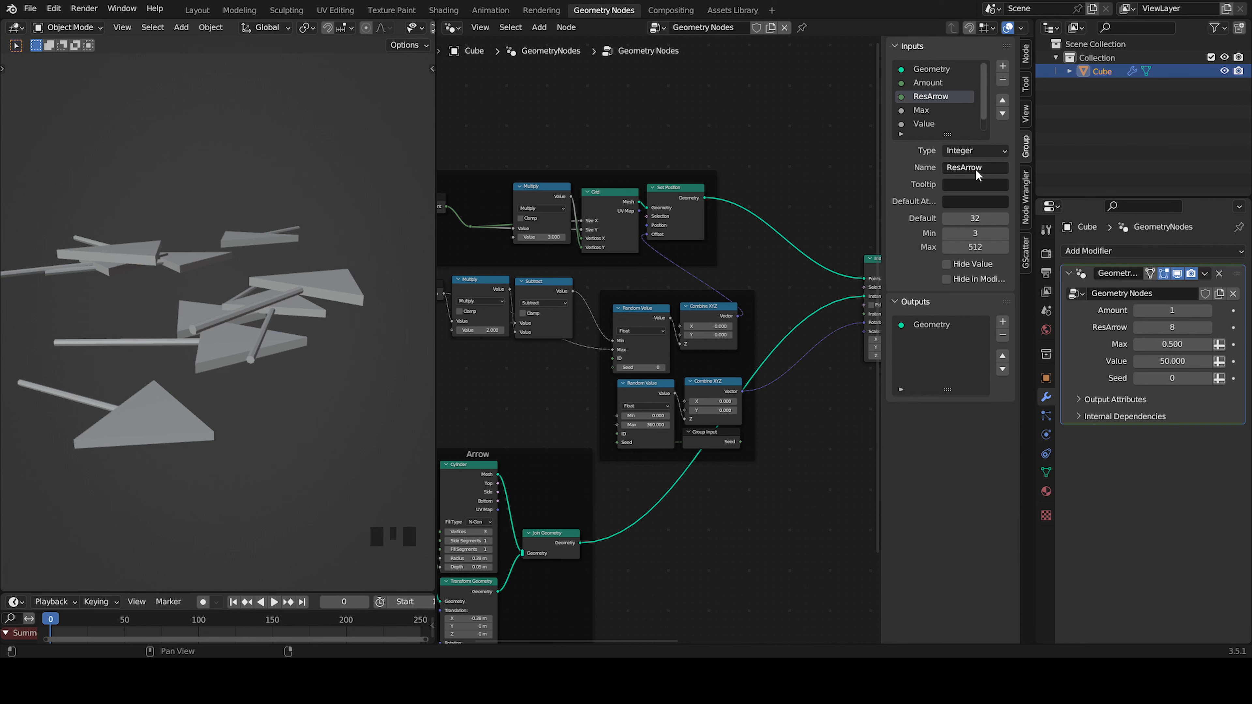
Rename the Max group input as Height
left_click(927, 111)
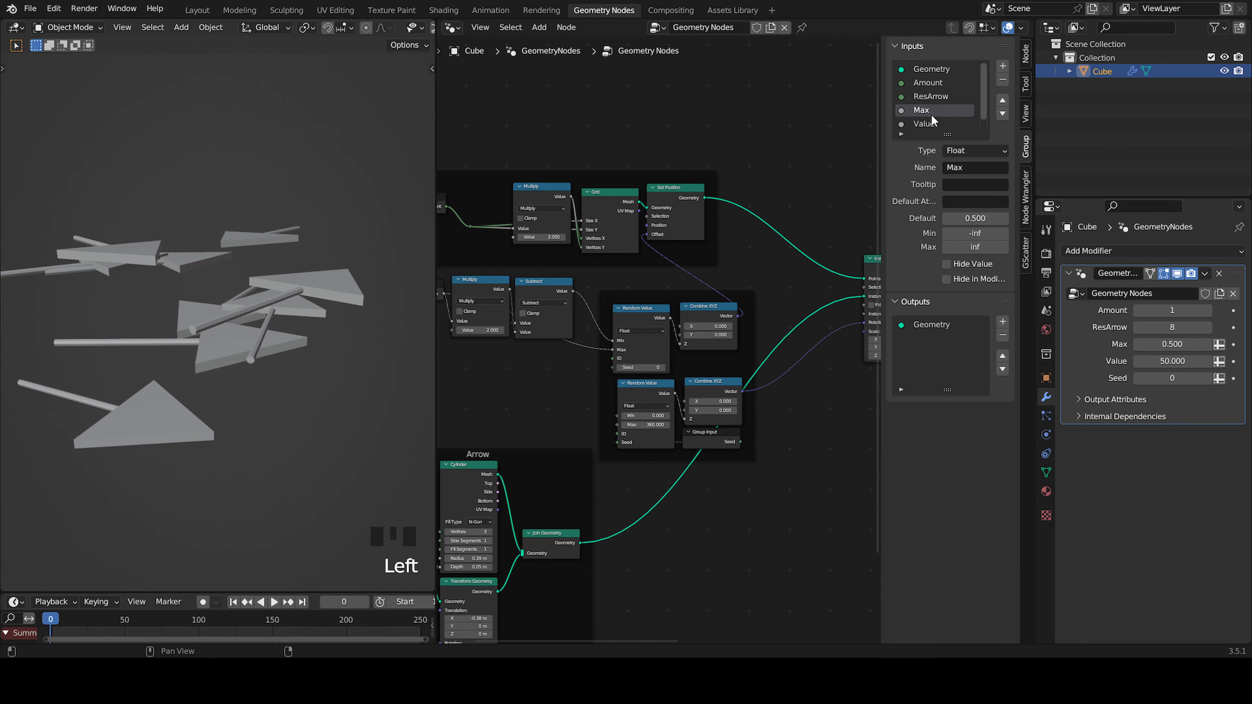
mouse_move(1171, 344)
left_mouse_down()
mouse_move(1196, 345)
mouse_move(1171, 345)
left_mouse_up()
left_click(976, 170)
key("Return")
Rename the Value group input as Speed
left_click(927, 125)
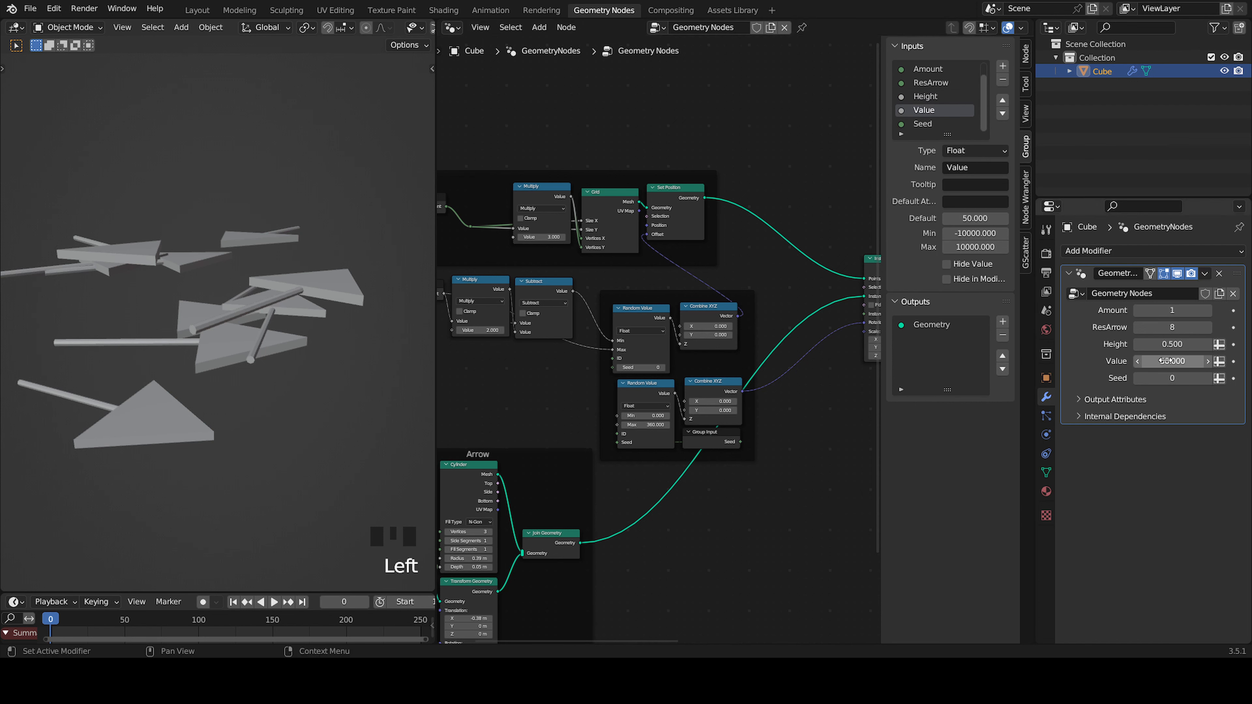
left_click_drag(1173, 361, 1173, 361)
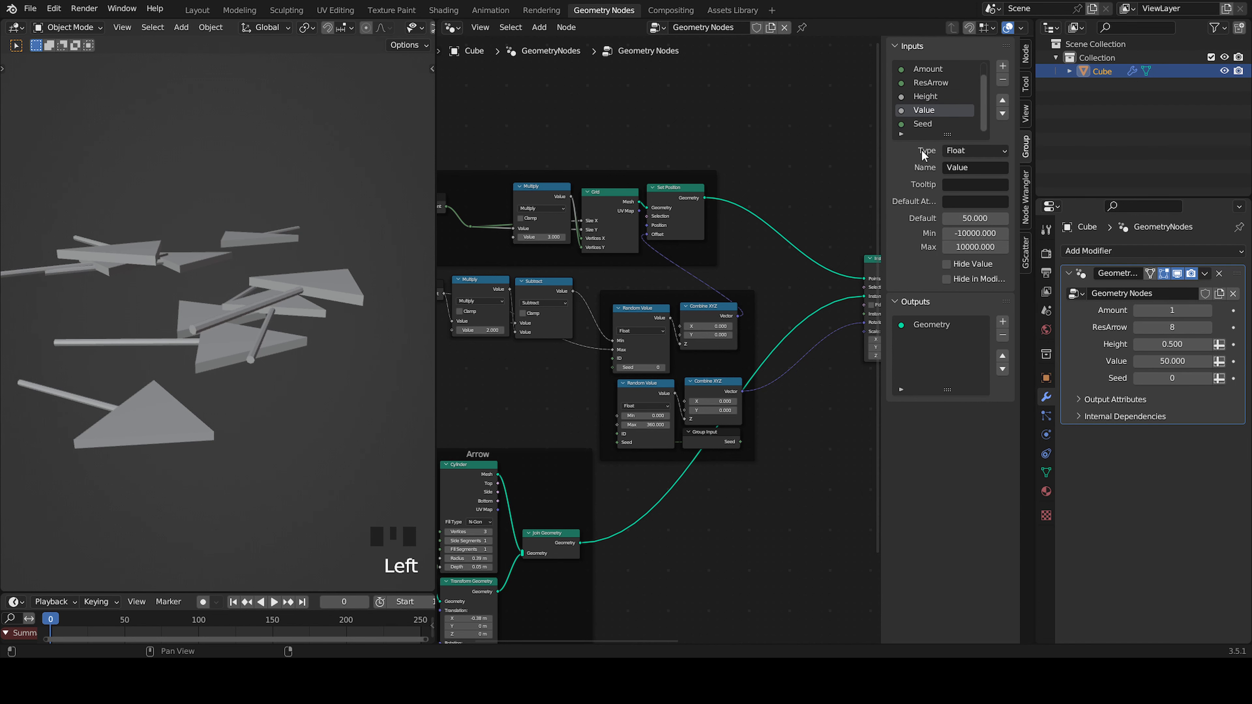
left_click(958, 168)
type("Seed")
key("Return")
Rename the Seed group input as SeedRot
left_click(923, 124)
left_click(990, 172)
left_click(990, 172)
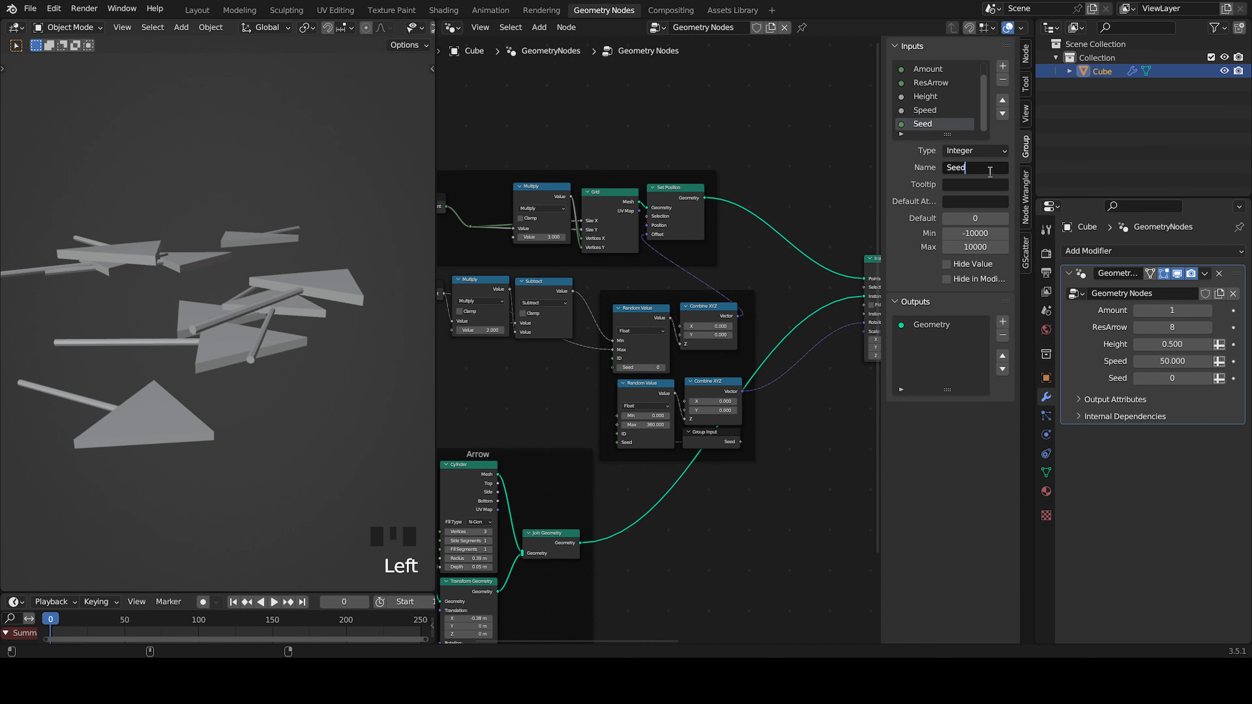
type("Ro")
key("Return")
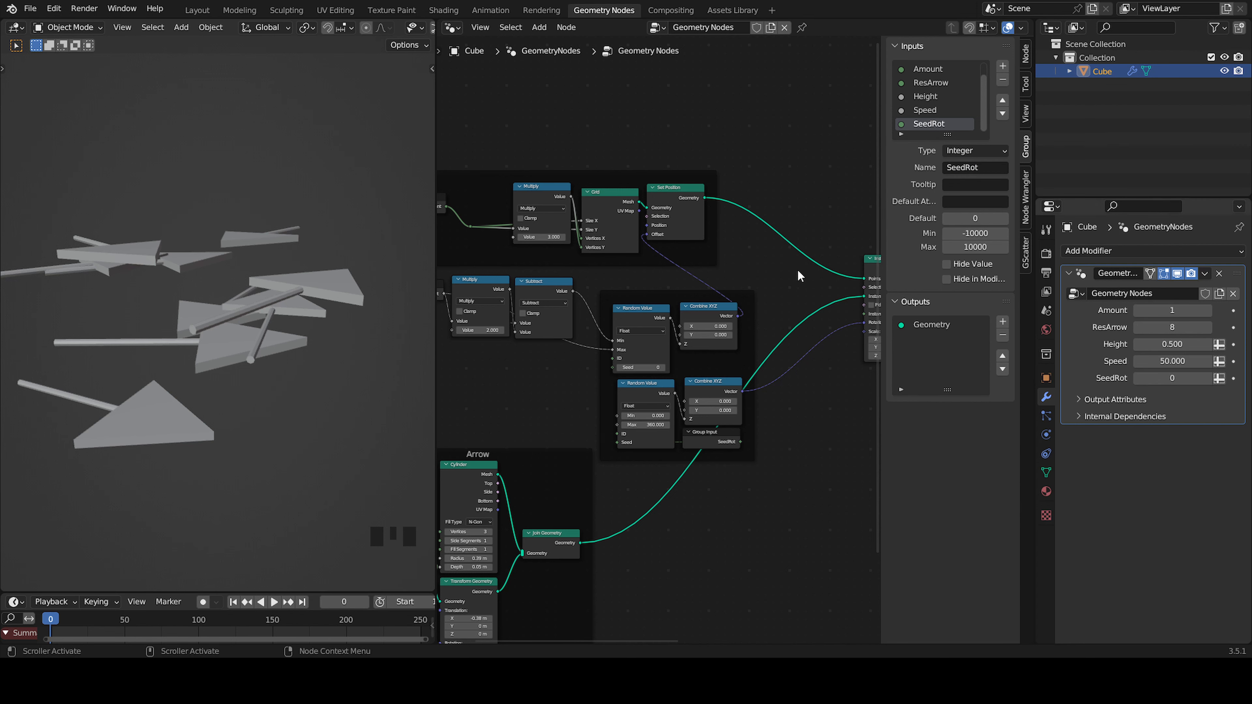
Hide the node editor's sidebar and shift the Arrow frame so it sits beneath the random rotation nodes
key("n")
scroll(811, 275, "down", 8)
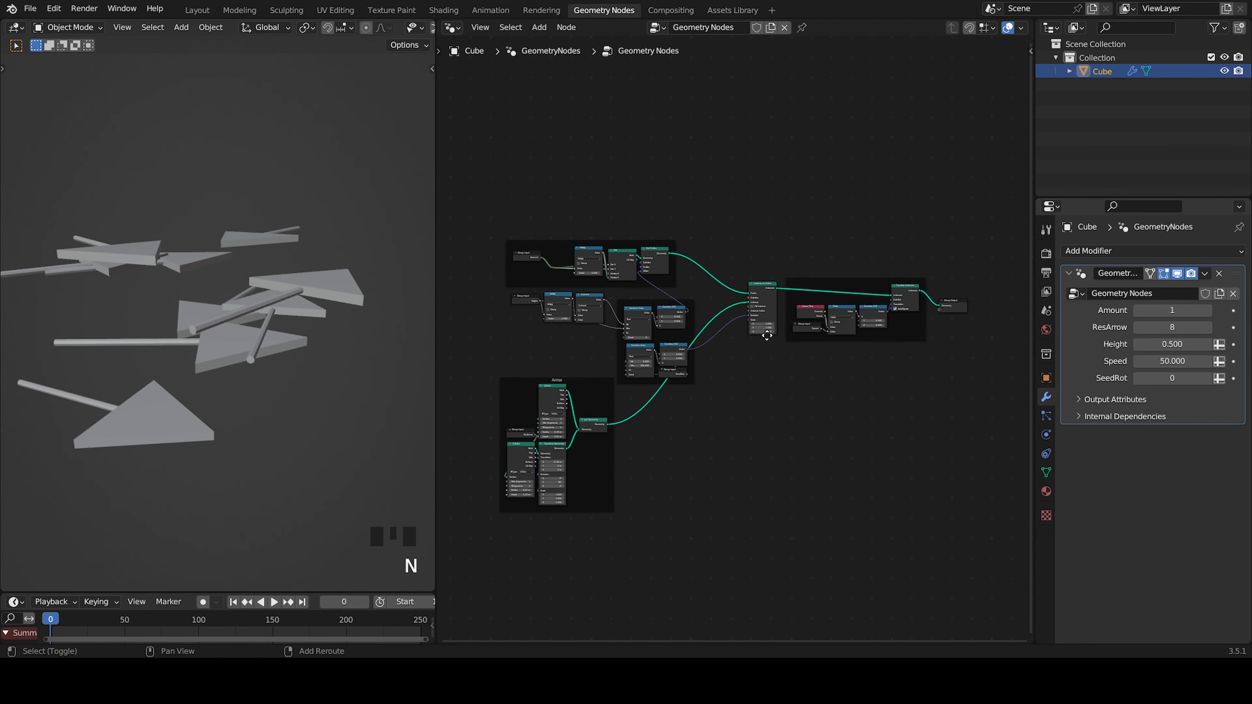
middle_click_drag(767, 336, 789, 362)
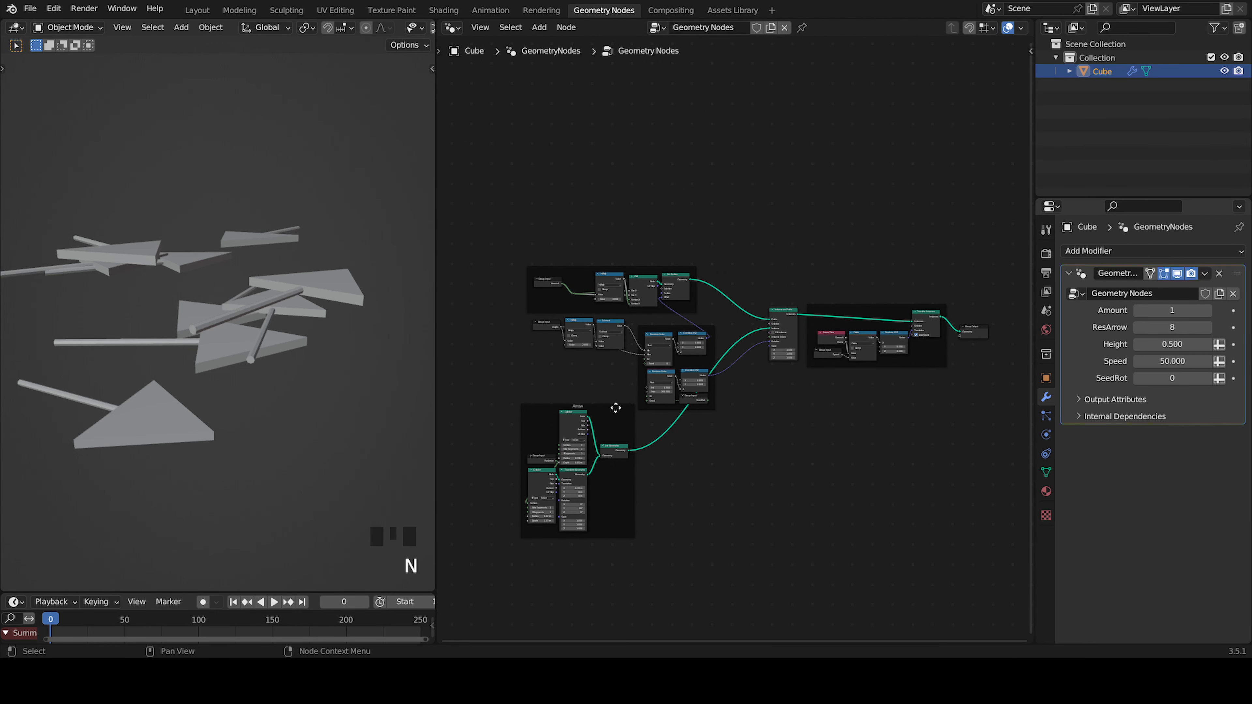
left_click_drag(616, 407, 697, 415)
scroll(707, 398, "up", 2)
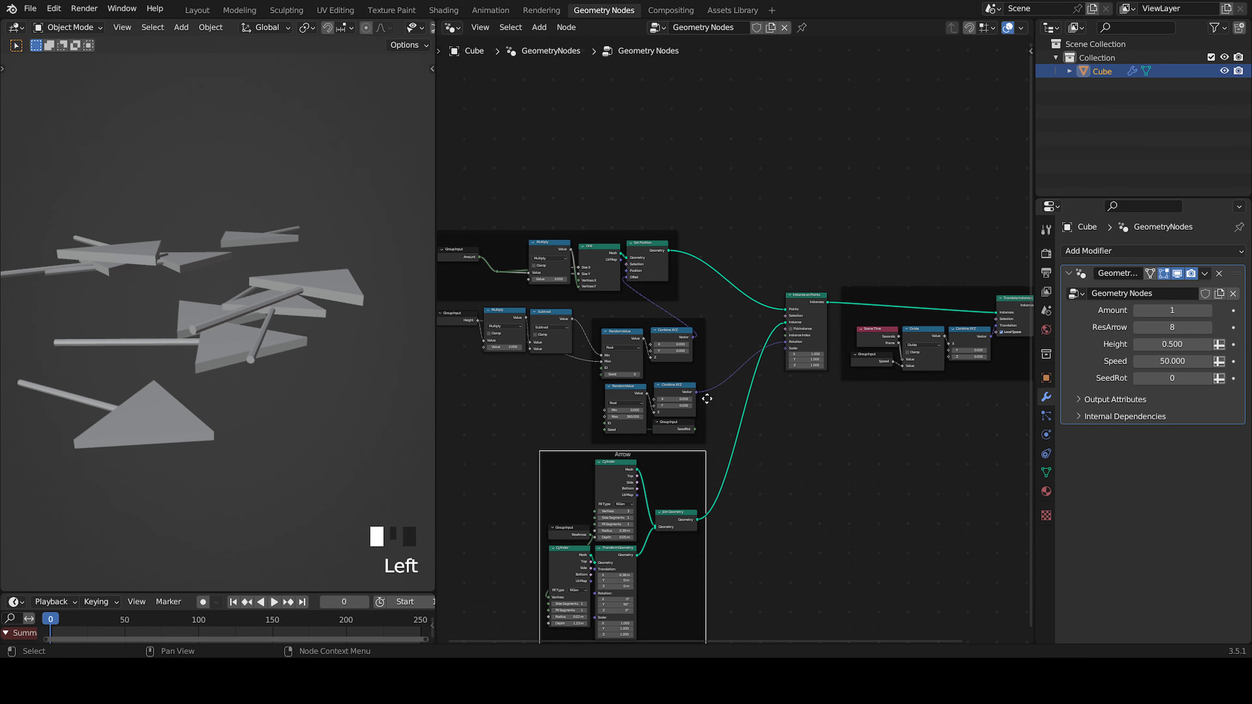
middle_click_drag(917, 357, 705, 352)
middle_click_drag(521, 317, 746, 318)
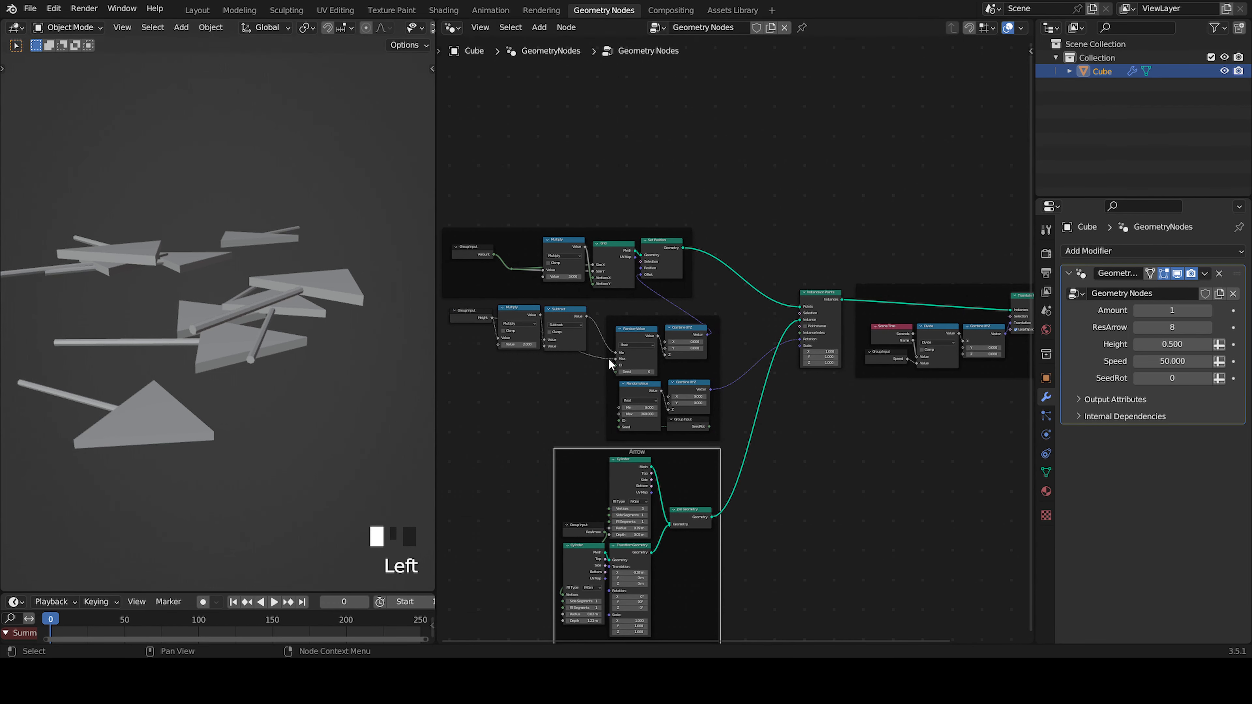
Switch to the Layout workspace, show the Cube's modifier properties and deselect the object
left_click(198, 11)
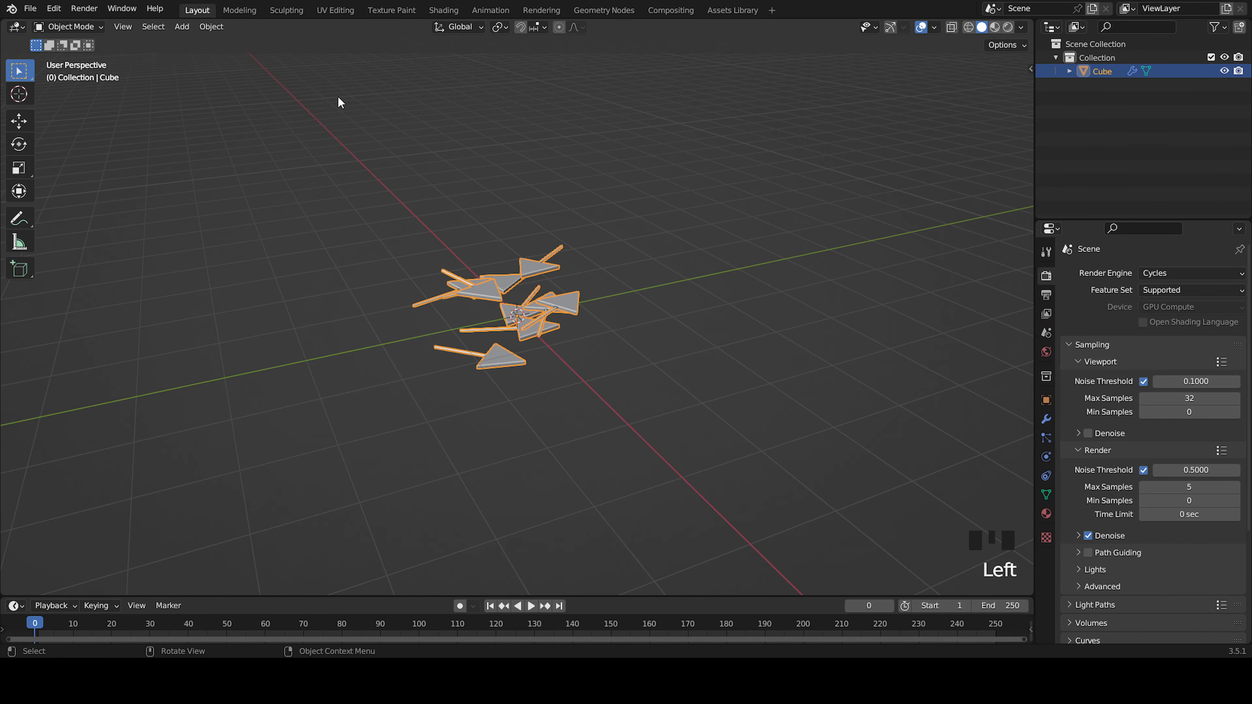
scroll(735, 251, "up", 5)
left_click(737, 251)
middle_click_drag(675, 268, 732, 258)
left_click(657, 257)
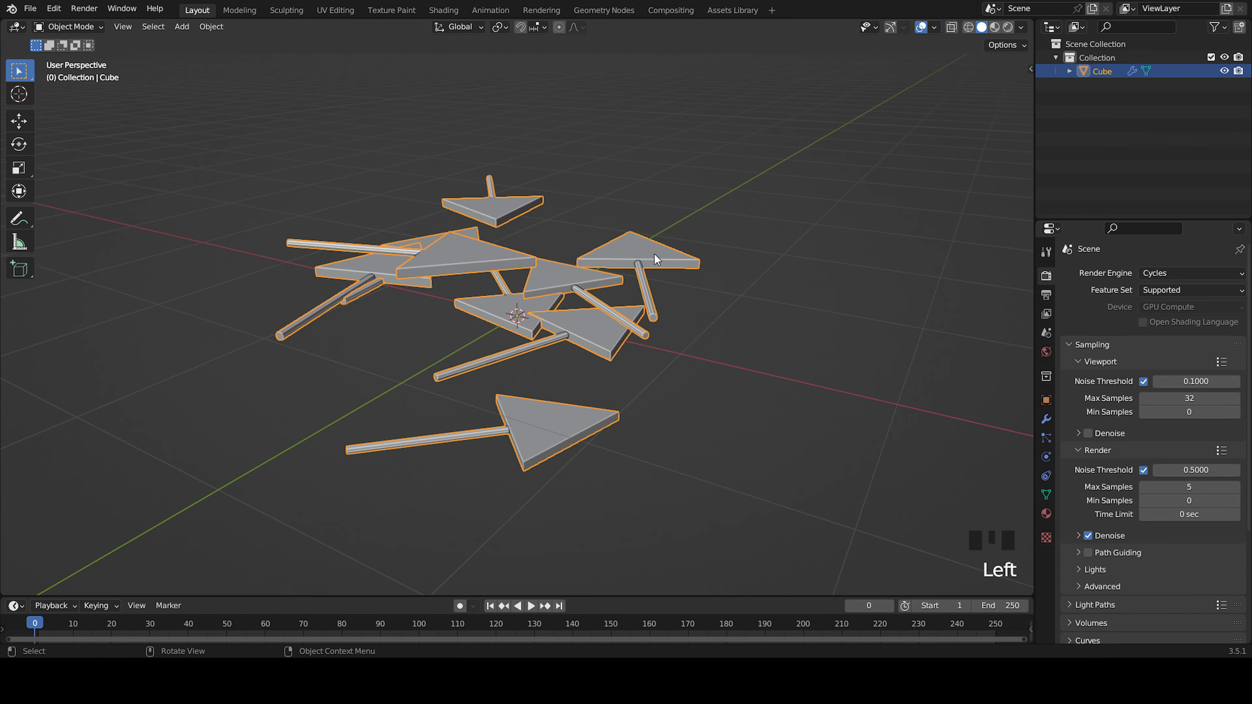
left_click(1046, 419)
middle_click_drag(786, 294, 984, 344)
left_click(735, 297)
scroll(737, 296, "down", 3)
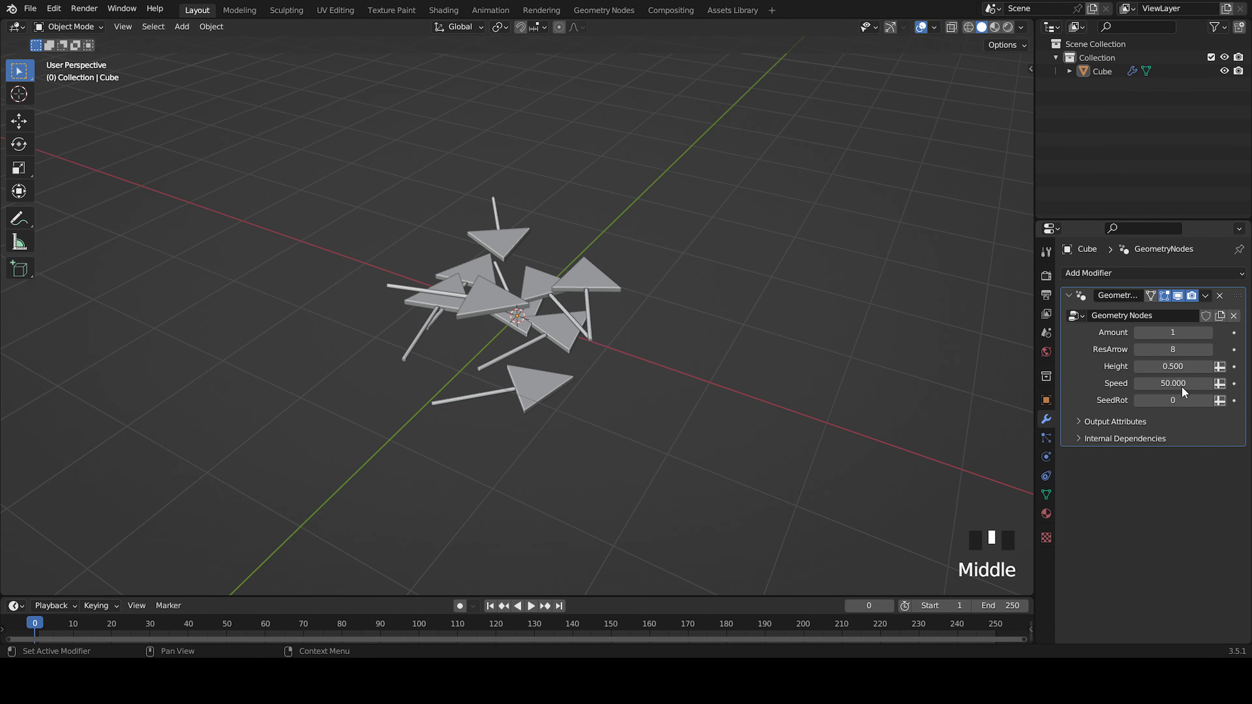
Vary SeedRot during animation playback, leaving it at 68, and rewind to the first frame
left_click_drag(1166, 401, 1183, 400)
scroll(765, 411, "down", 2)
middle_click_drag(766, 411, 577, 308)
scroll(493, 313, "up", 3)
middle_click_drag(499, 255, 693, 372)
key("space")
scroll(567, 367, "down", 7)
left_click_drag(1149, 400, 1184, 400)
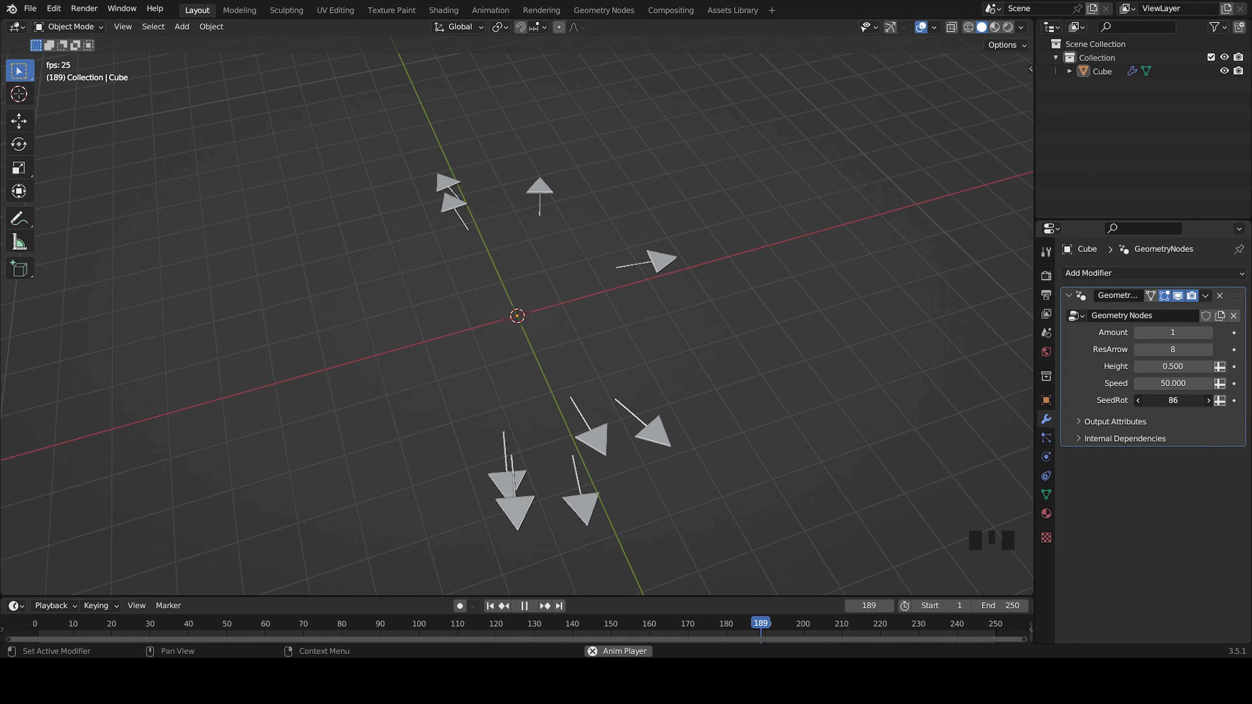
right_click(1184, 400)
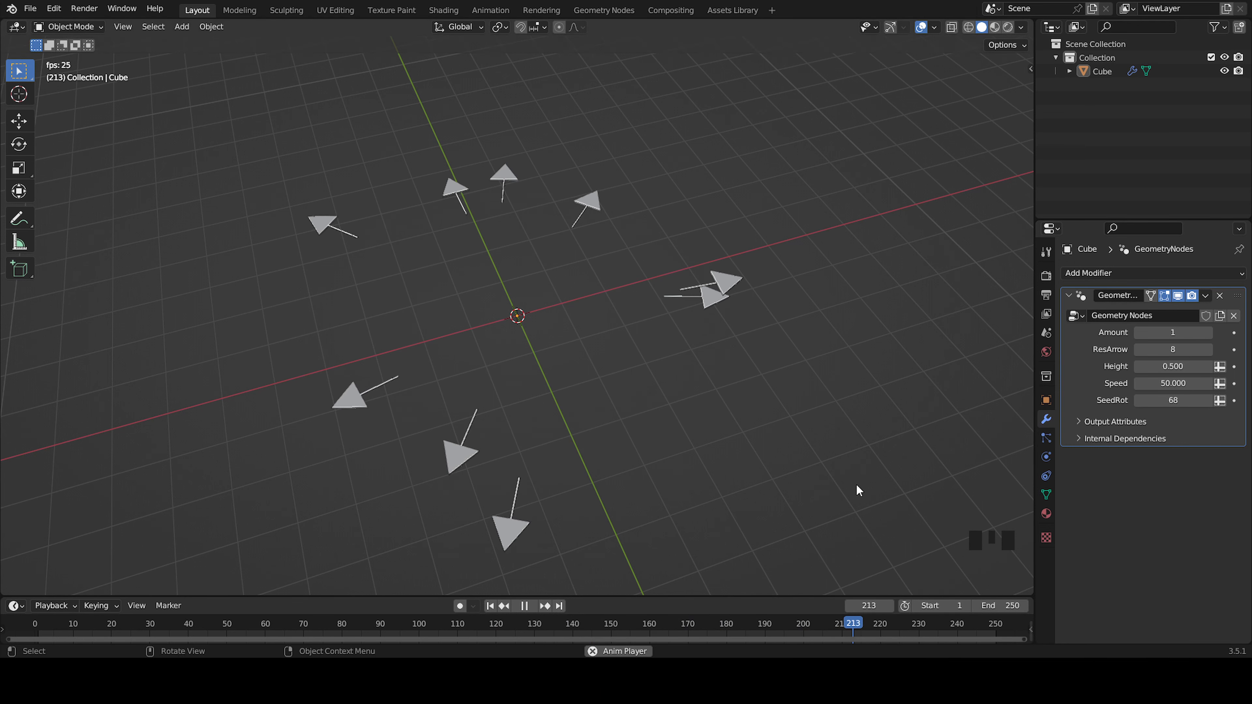
key("space")
left_click(491, 607)
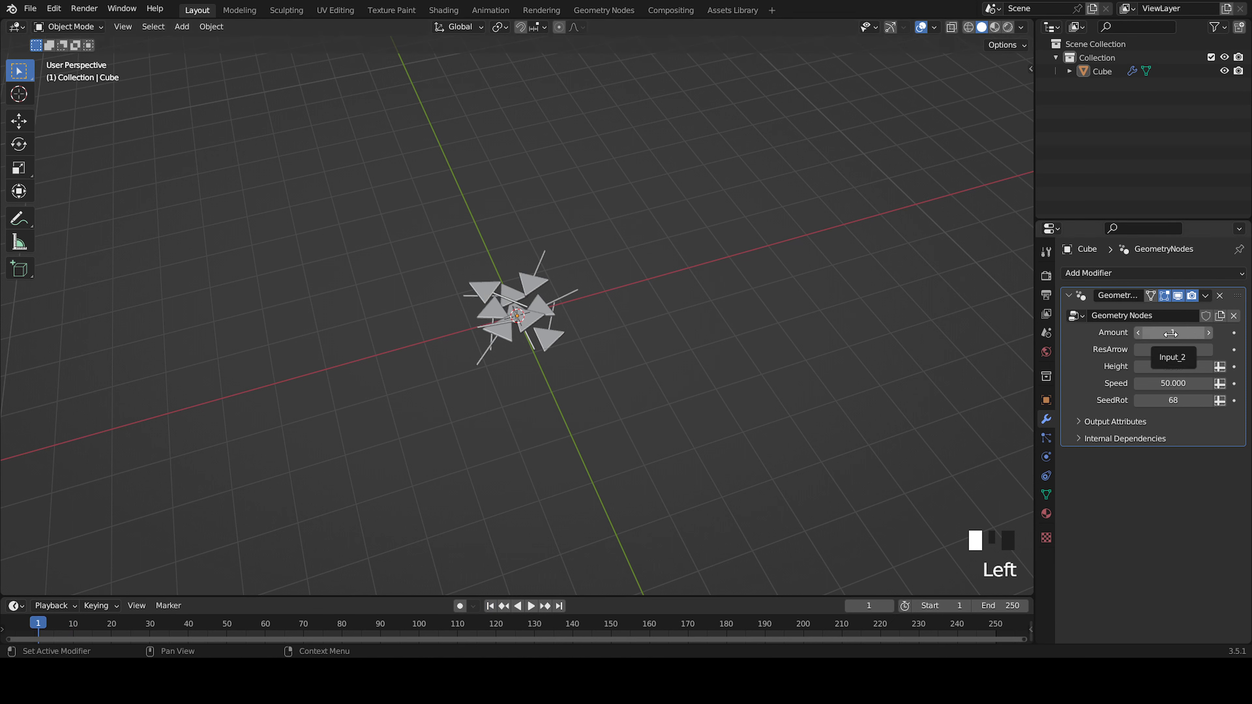
Set the modifier's Amount to 100
left_click(1171, 333)
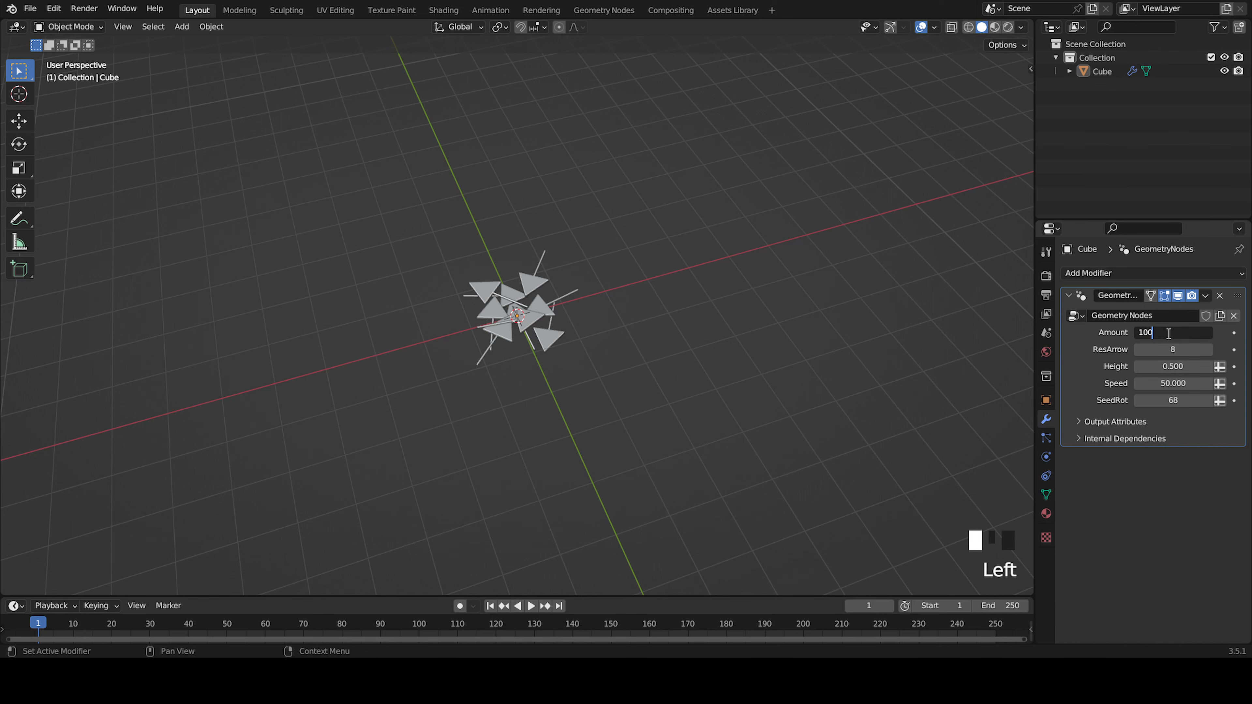
type("100")
key("Return")
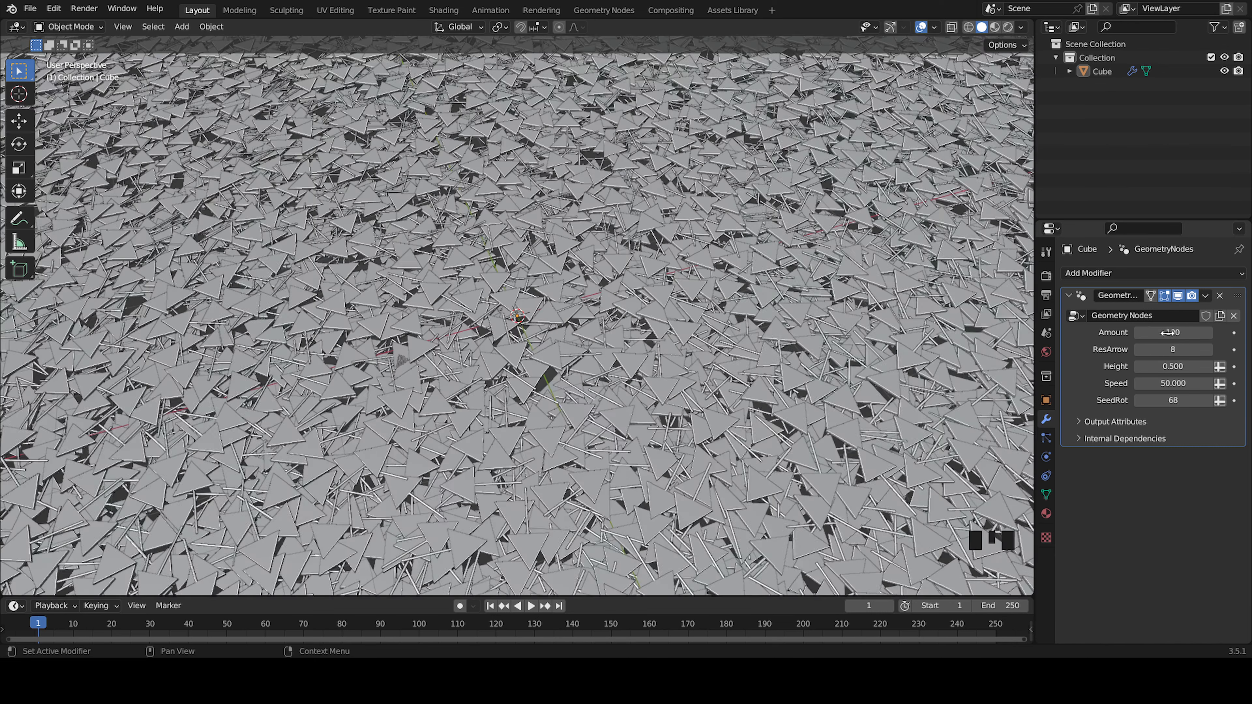
middle_click_drag(730, 316, 652, 343)
Set the modifier's Amount to 50
left_click(1171, 335)
type("50")
key("Return")
Play the animation and examine the dense arrow field from several angles and distances
key("space")
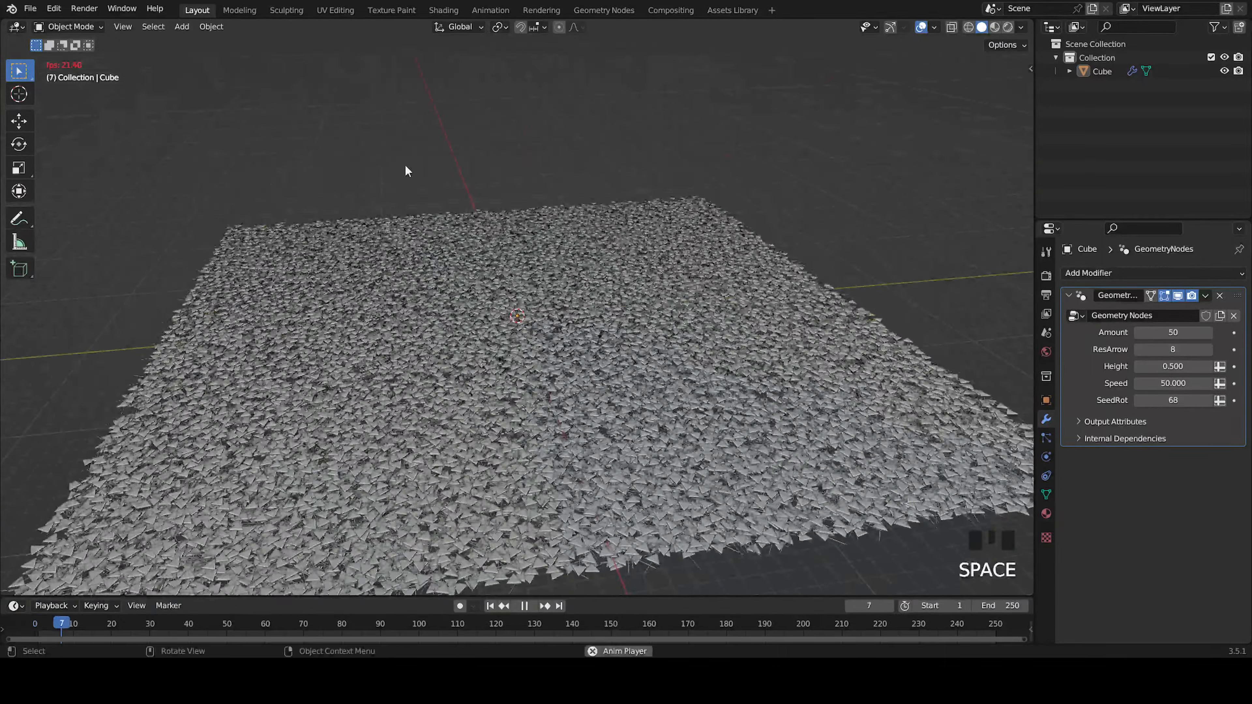
middle_click_drag(656, 256, 659, 233)
key("space")
scroll(683, 299, "up", 4)
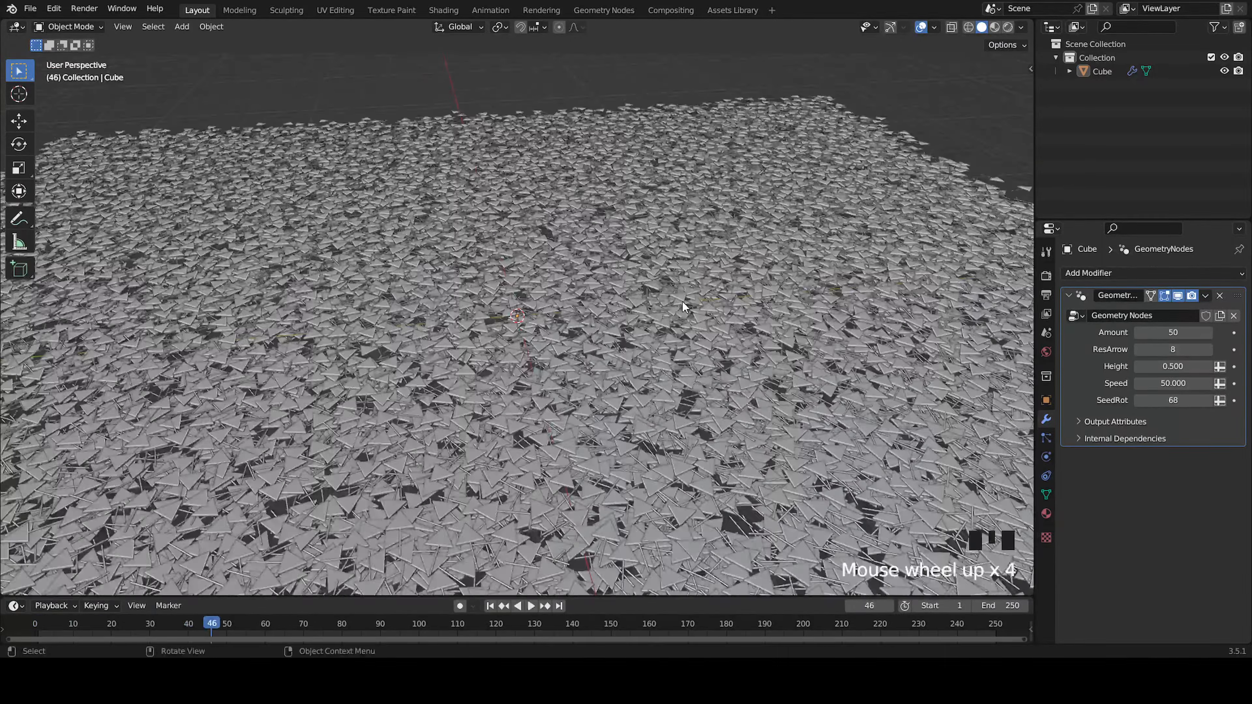
middle_click_drag(832, 397, 780, 355)
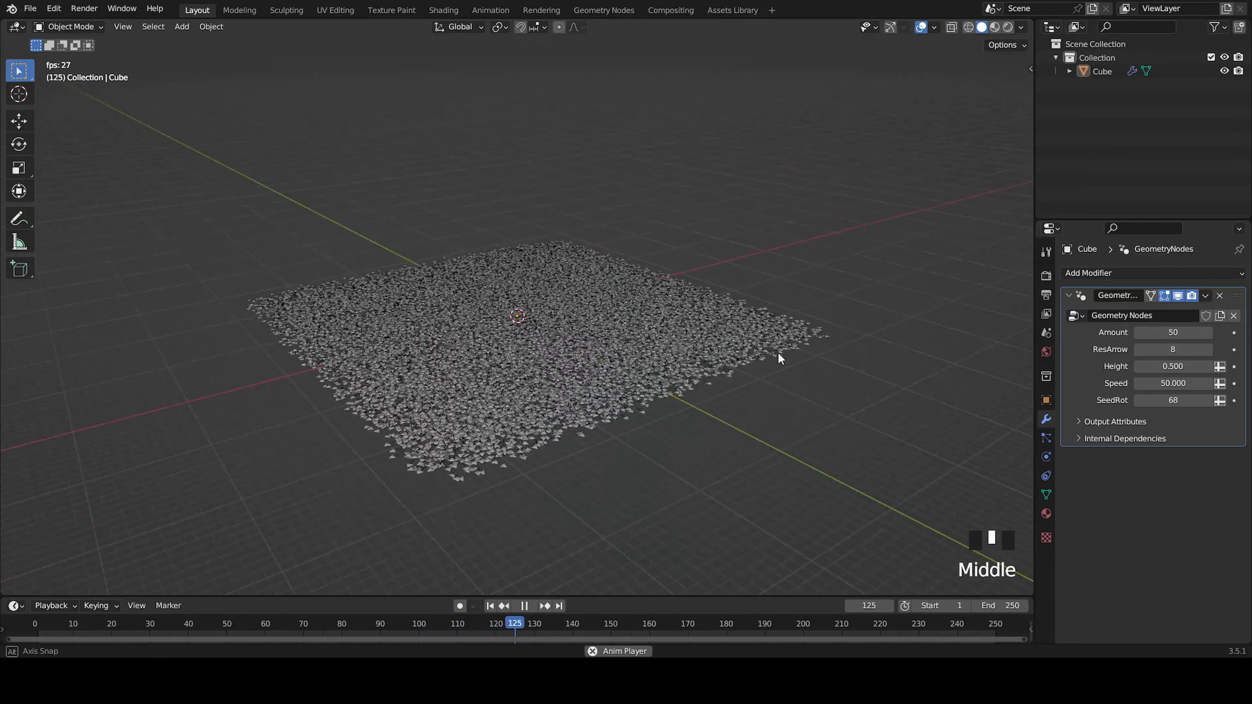
scroll(838, 420, "up", 3)
middle_click_drag(838, 419, 828, 358)
key("space")
scroll(684, 364, "up", 10)
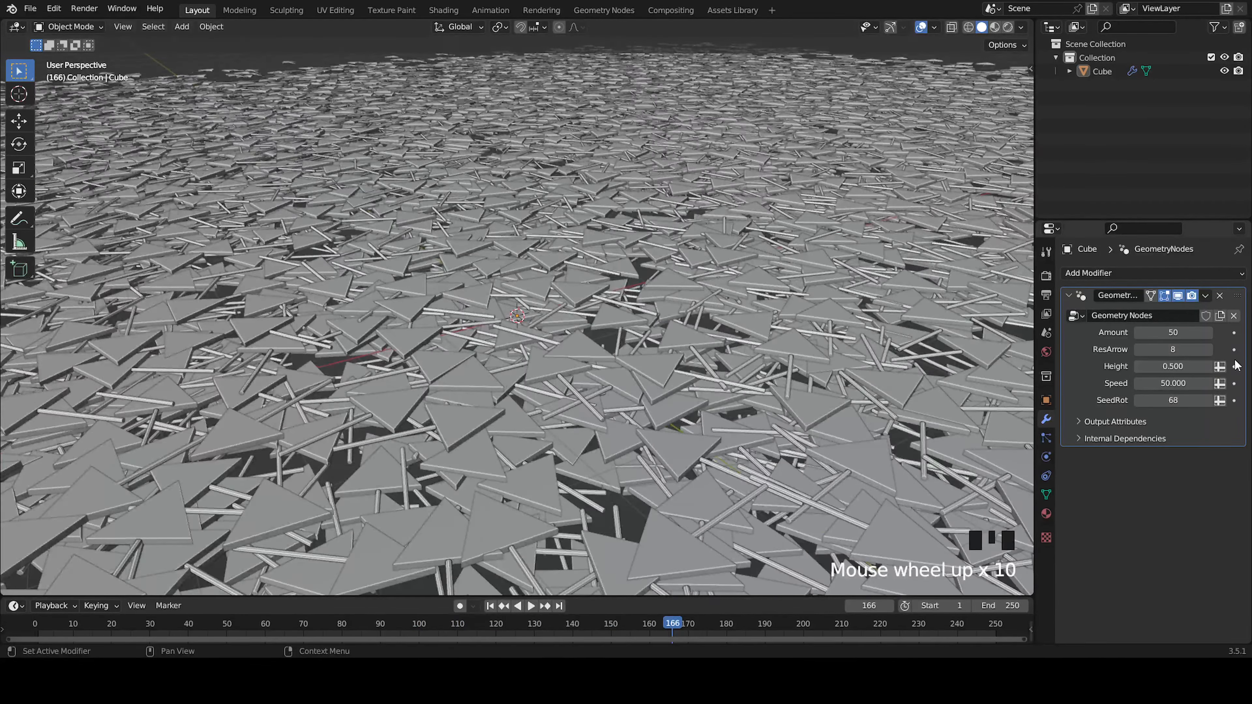
Set the modifier's Amount to 3
double_click(1179, 333)
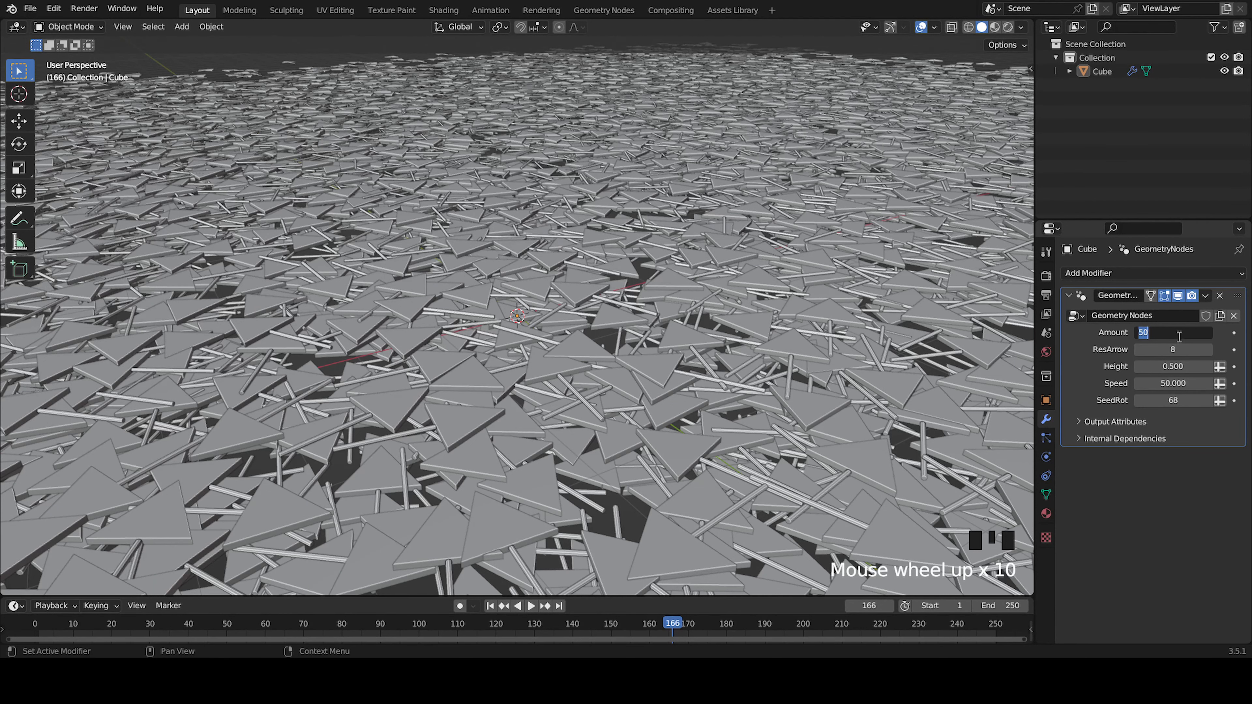
type("3")
left_click(1179, 337)
scroll(686, 466, "down", 5)
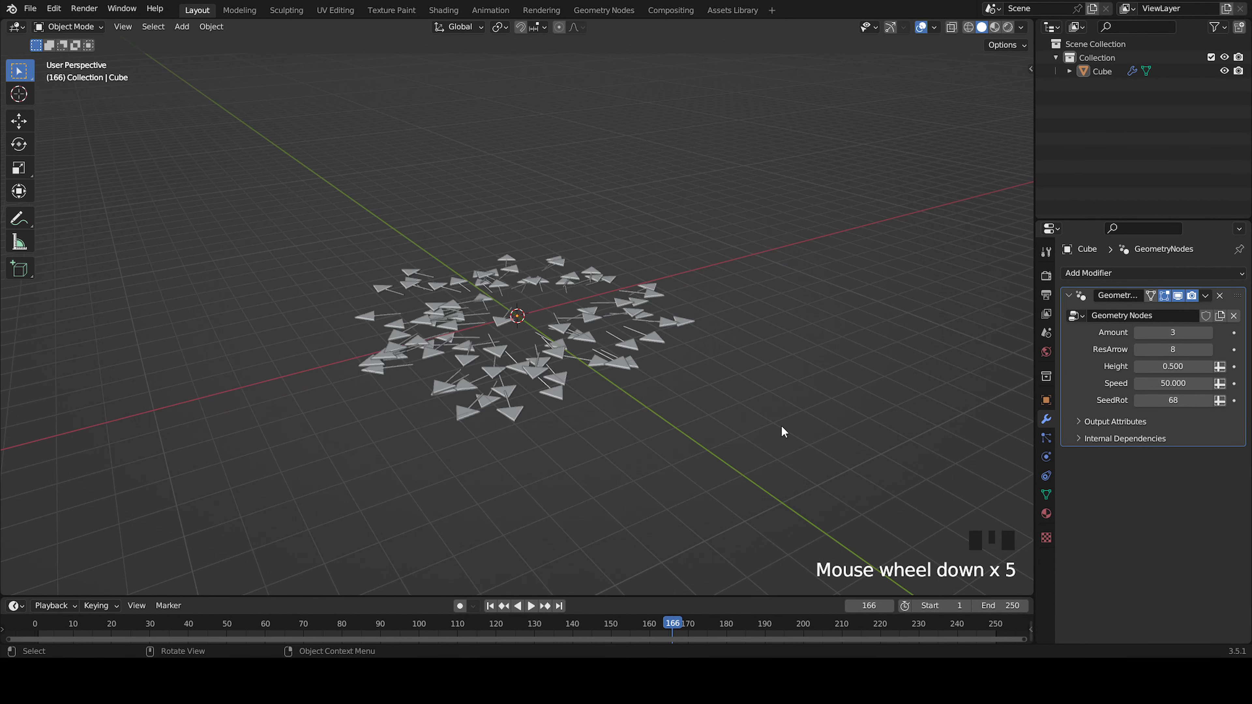
Step the modifier's Amount down to 1
mouse_move(1166, 332)
left_mouse_down()
mouse_move(1144, 333)
mouse_move(1167, 333)
left_mouse_up()
left_click(1167, 333)
key("Left")
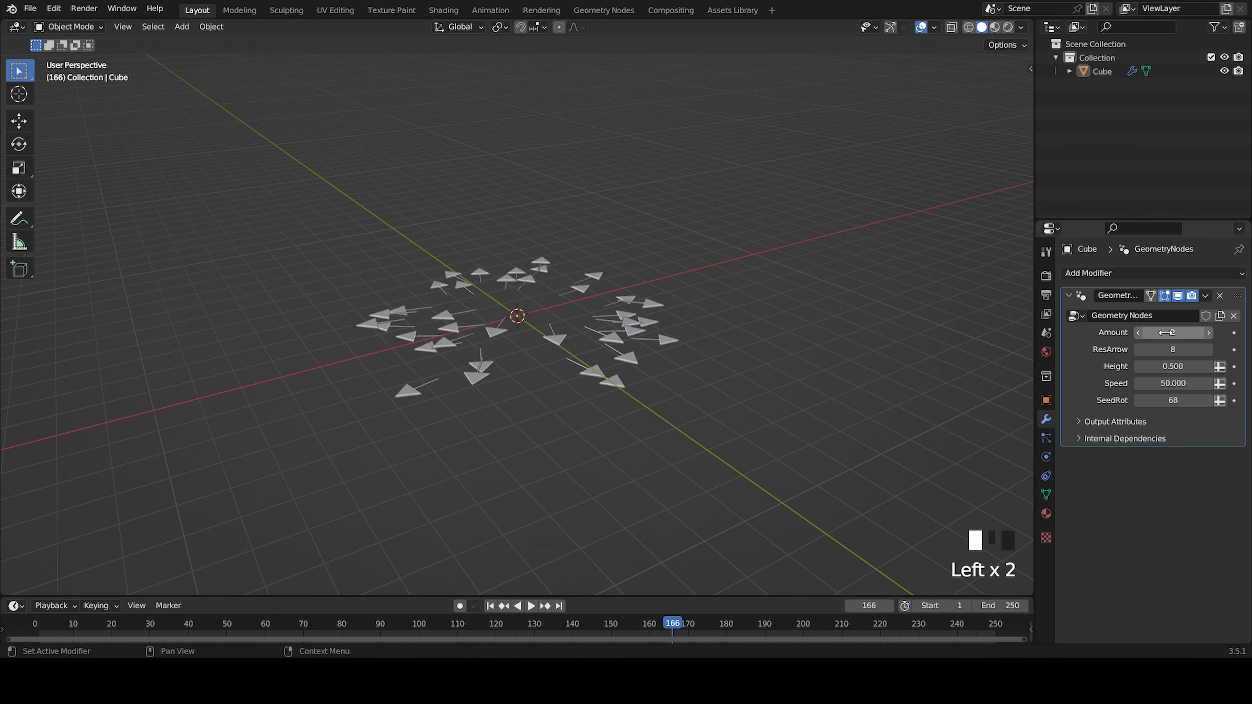
left_click(1170, 334)
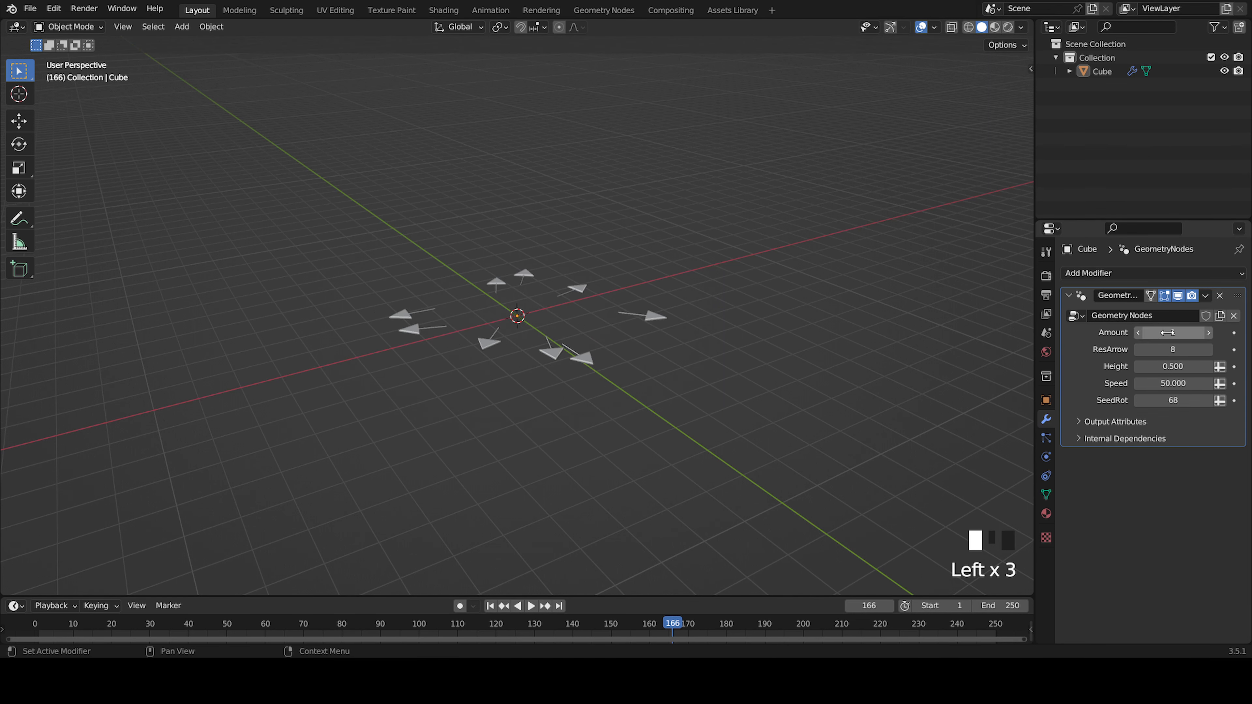
scroll(593, 429, "up", 5)
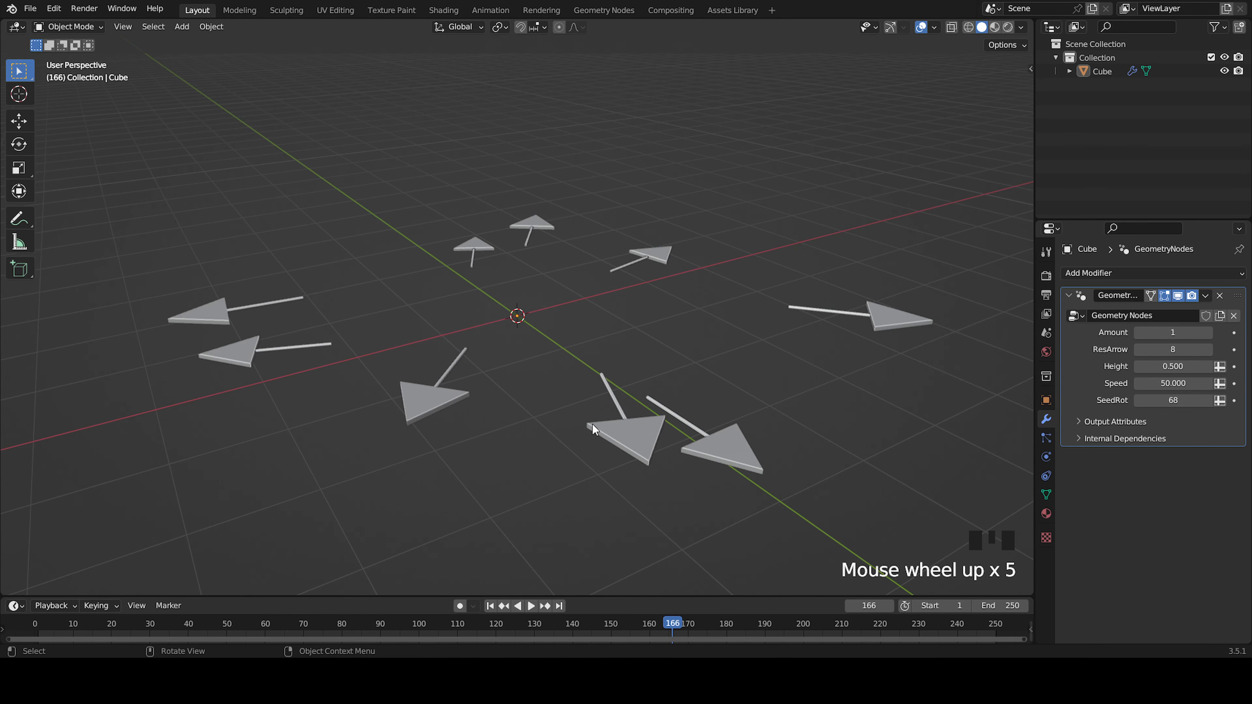
Rewind to the first frame, set SeedRot to 56 and play the animation briefly to frame 29
left_click(489, 605)
middle_click_drag(626, 442, 569, 370)
scroll(569, 370, "up", 3)
scroll(569, 370, "up", 2)
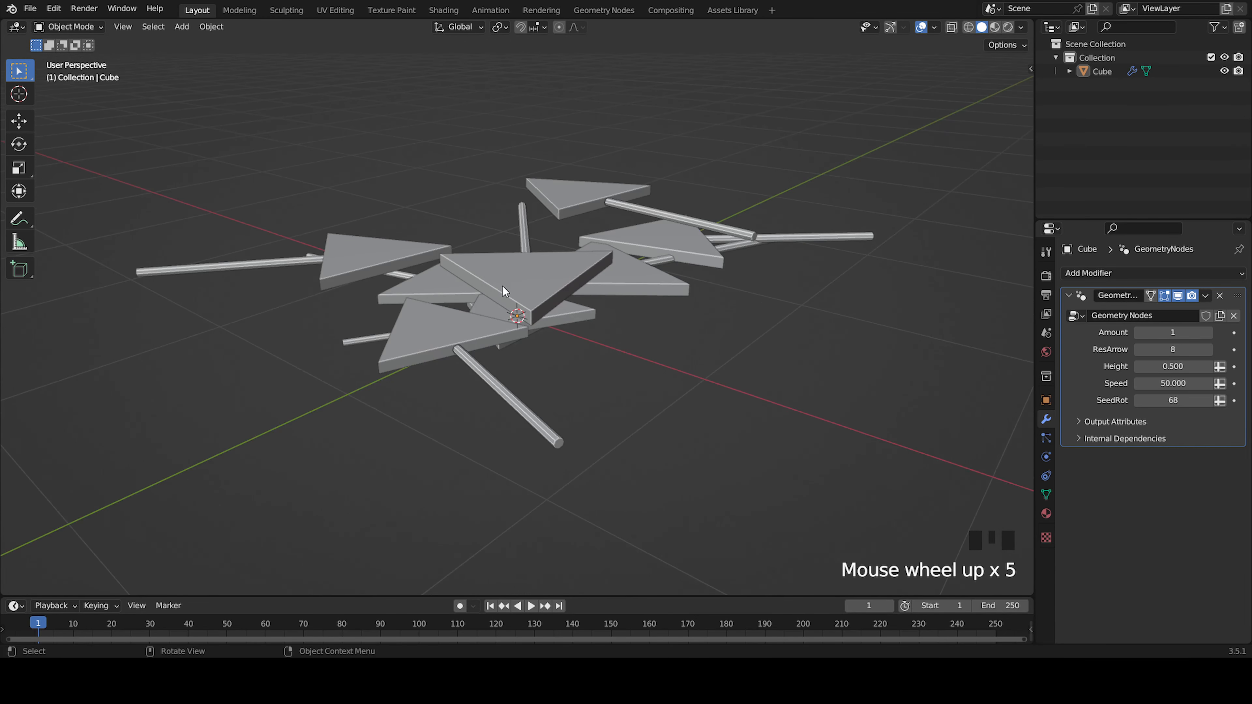
middle_click_drag(503, 289, 618, 333)
left_click_drag(1201, 405, 1173, 405)
middle_click_drag(592, 340, 529, 383)
key("space")
scroll(640, 411, "down", 5)
key("space")
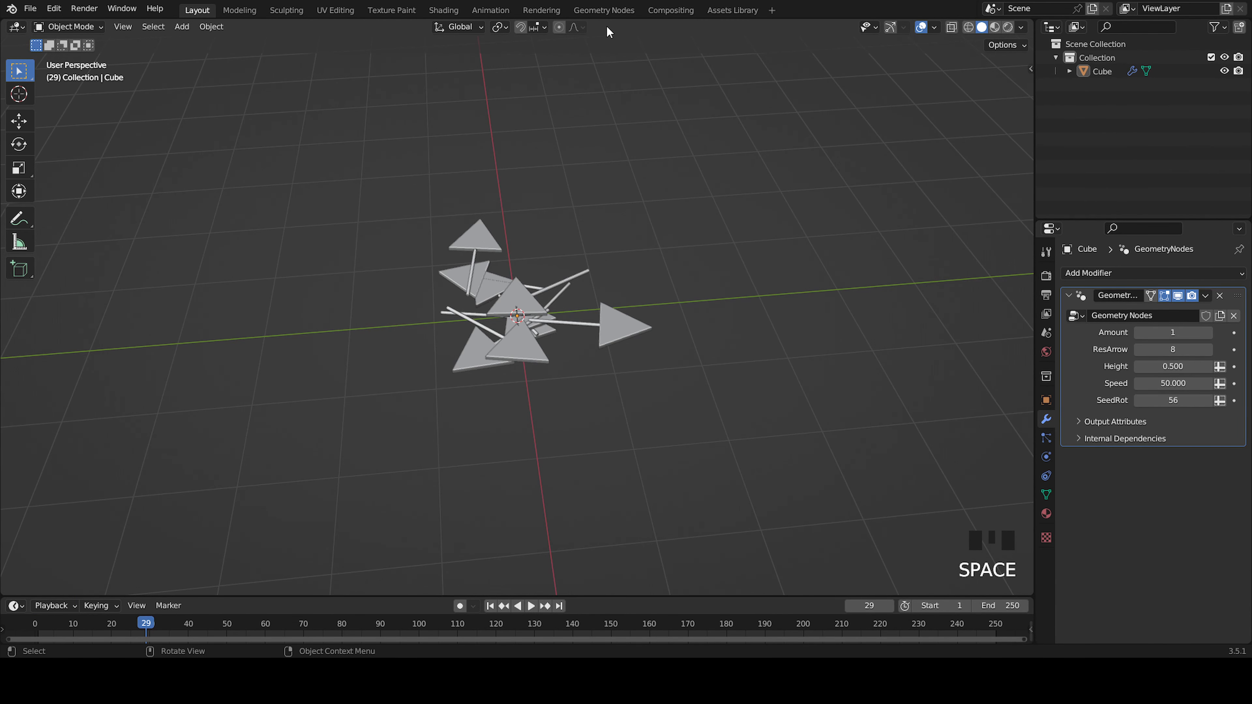
Switch to the Geometry Nodes workspace and review the complete node tree from the grid to the group output
left_click(601, 11)
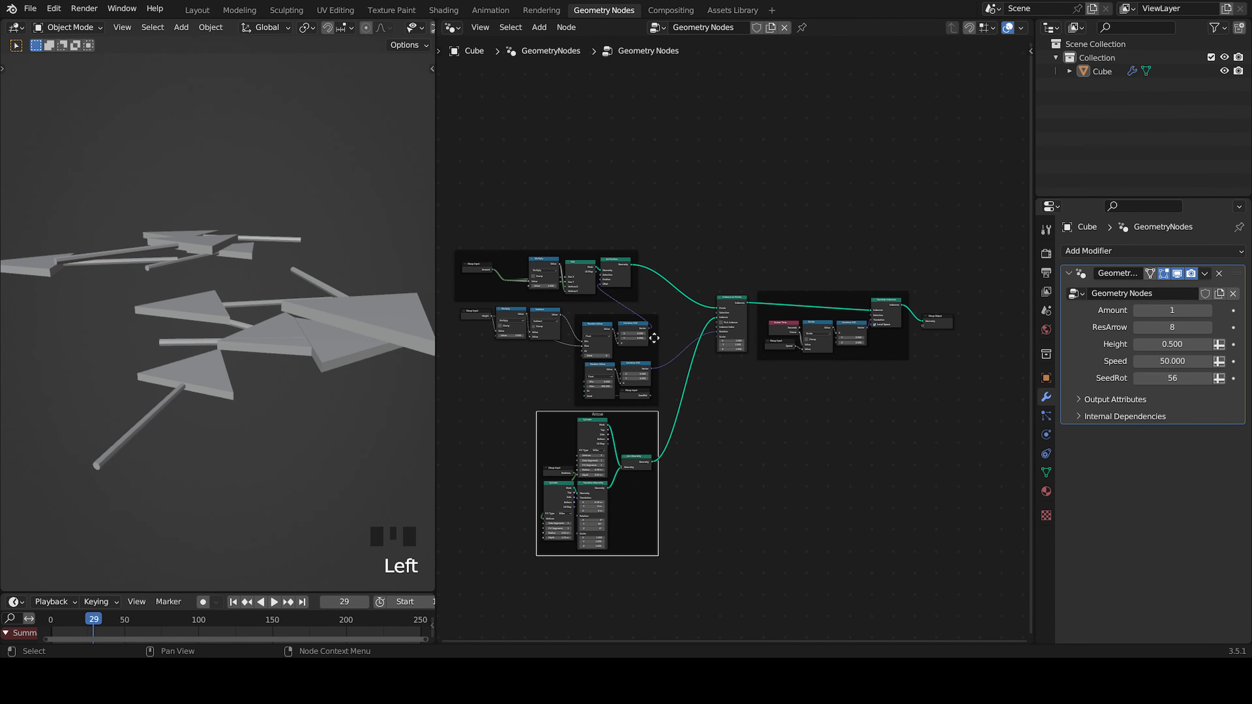
middle_click_drag(557, 331, 559, 340)
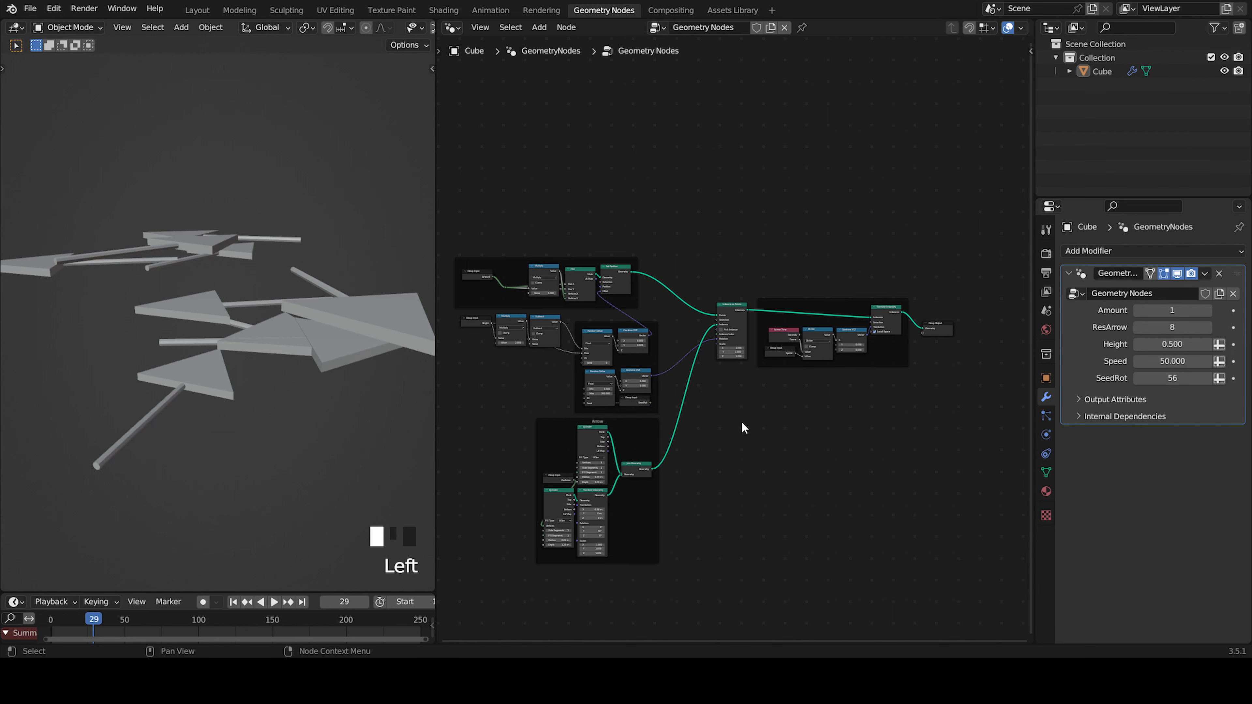
key("ctrl+space")
scroll(662, 348, "up", 3)
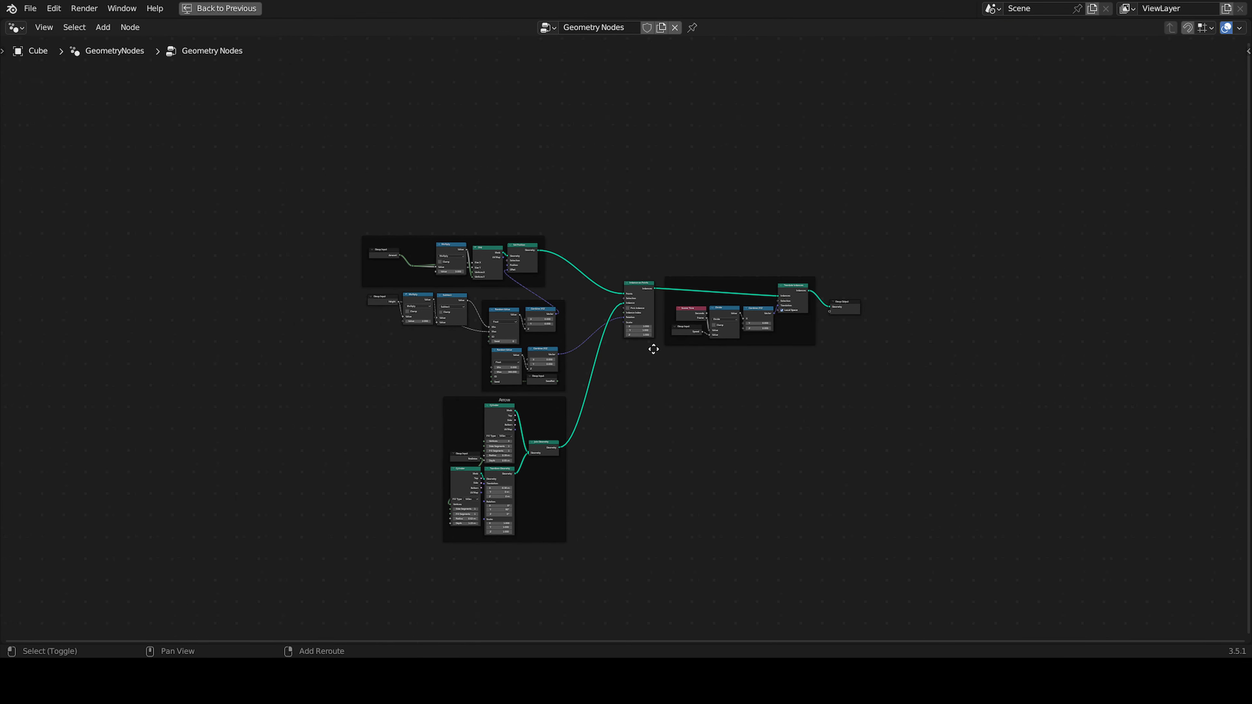
key("ctrl+space")
middle_click_drag(811, 375, 641, 403)
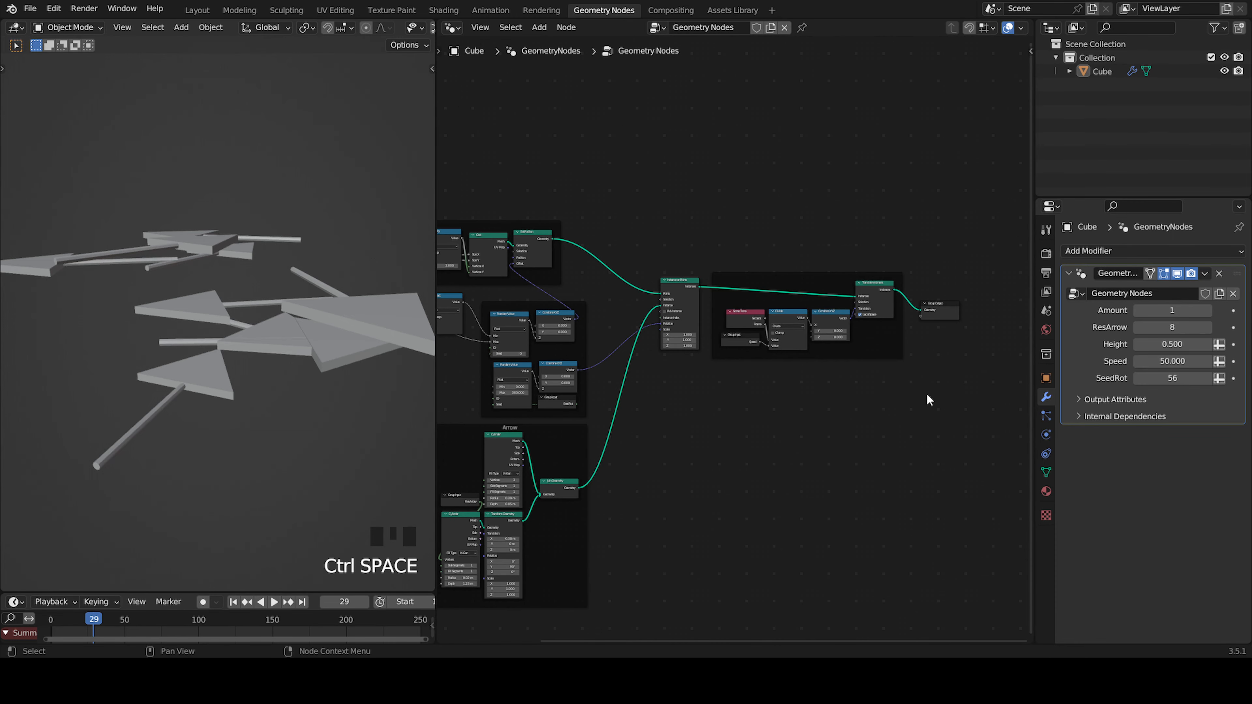
left_click_drag(900, 411, 760, 258)
left_click(654, 405)
middle_click_drag(655, 406, 763, 413)
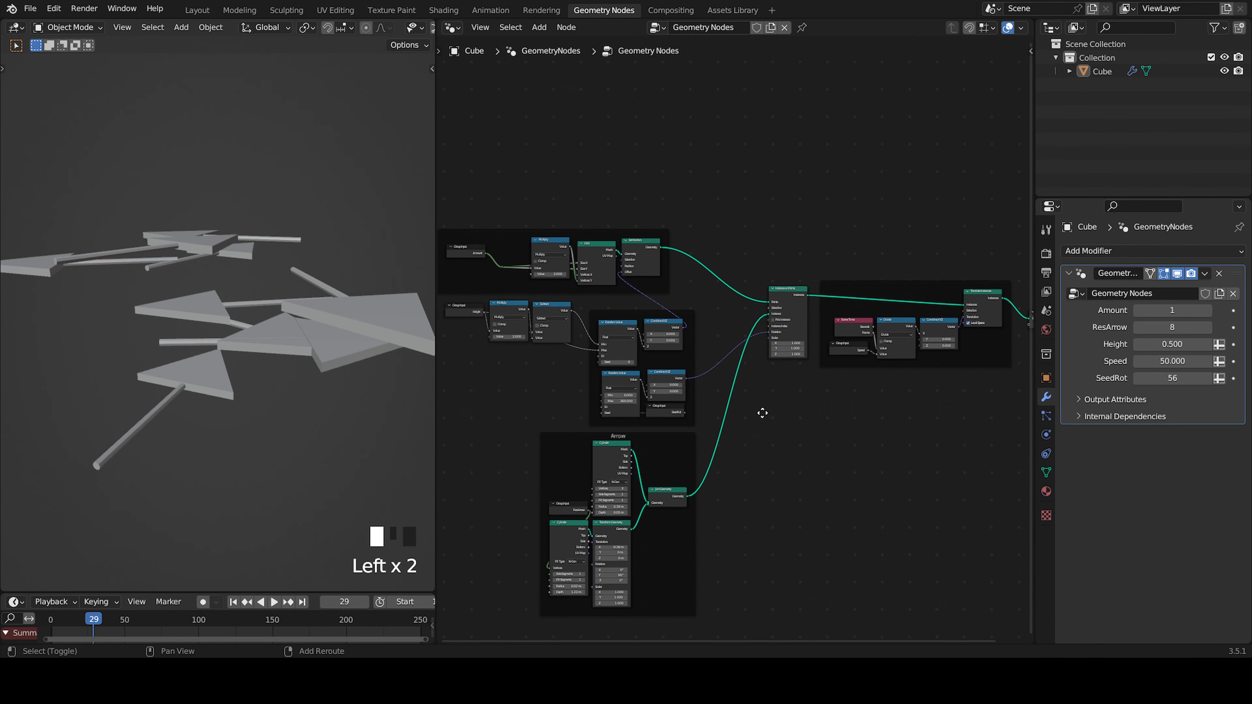
Examine the arrows in the viewport from a higher angle and test the modifier's Amount setting
mouse_move(315, 316)
middle_mouse_down()
mouse_move(293, 302)
mouse_move(321, 353)
mouse_move(335, 355)
mouse_move(333, 326)
middle_mouse_up()
scroll(313, 315, "up", 2)
scroll(340, 351, "down", 3)
scroll(303, 307, "up", 3)
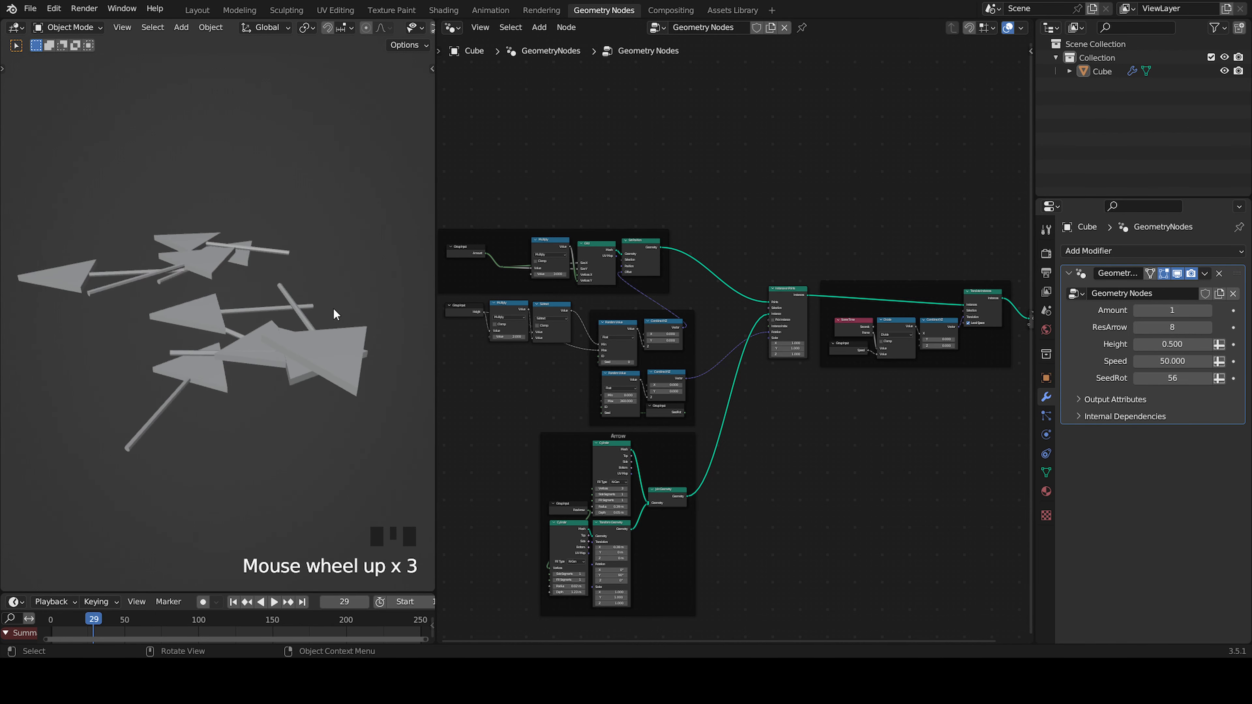
left_click(1207, 310)
left_click(1208, 310)
left_click_drag(1193, 310, 1174, 310)
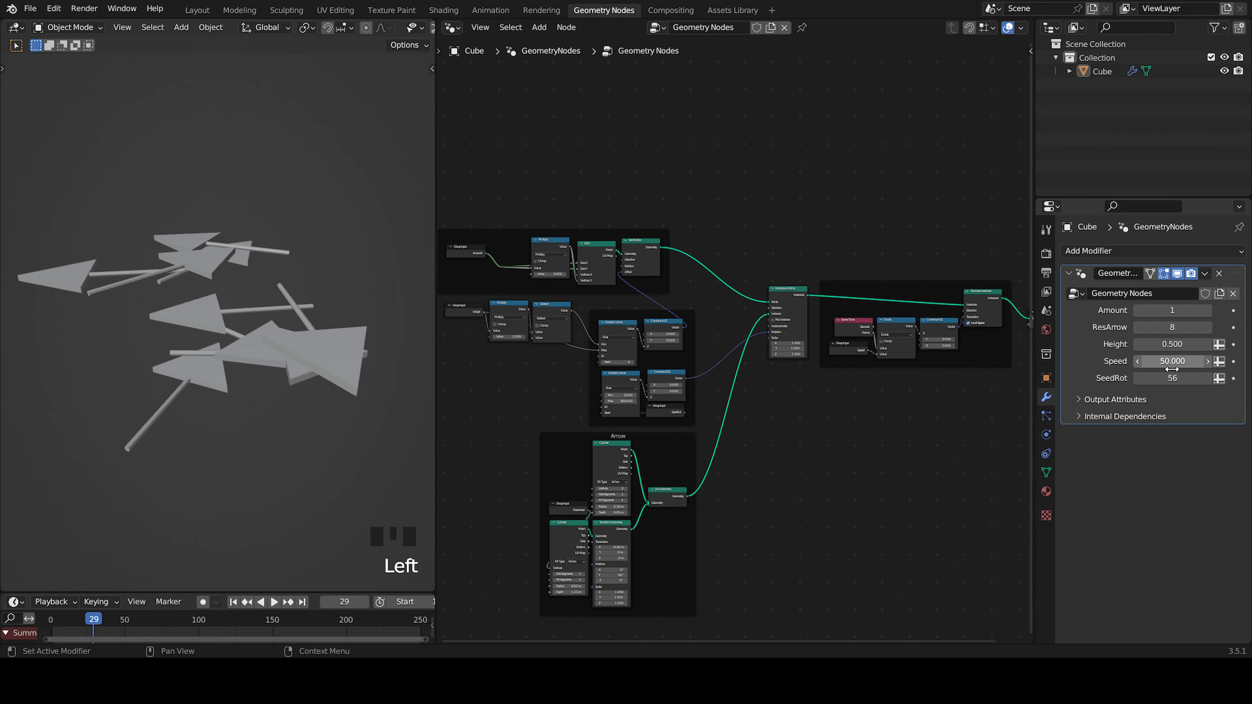
Inspect the Scene Time, Divide and Combine XYZ nodes feeding Translate Instances, and its Local Space option
scroll(763, 389, "down", 1)
middle_click_drag(763, 389, 759, 400)
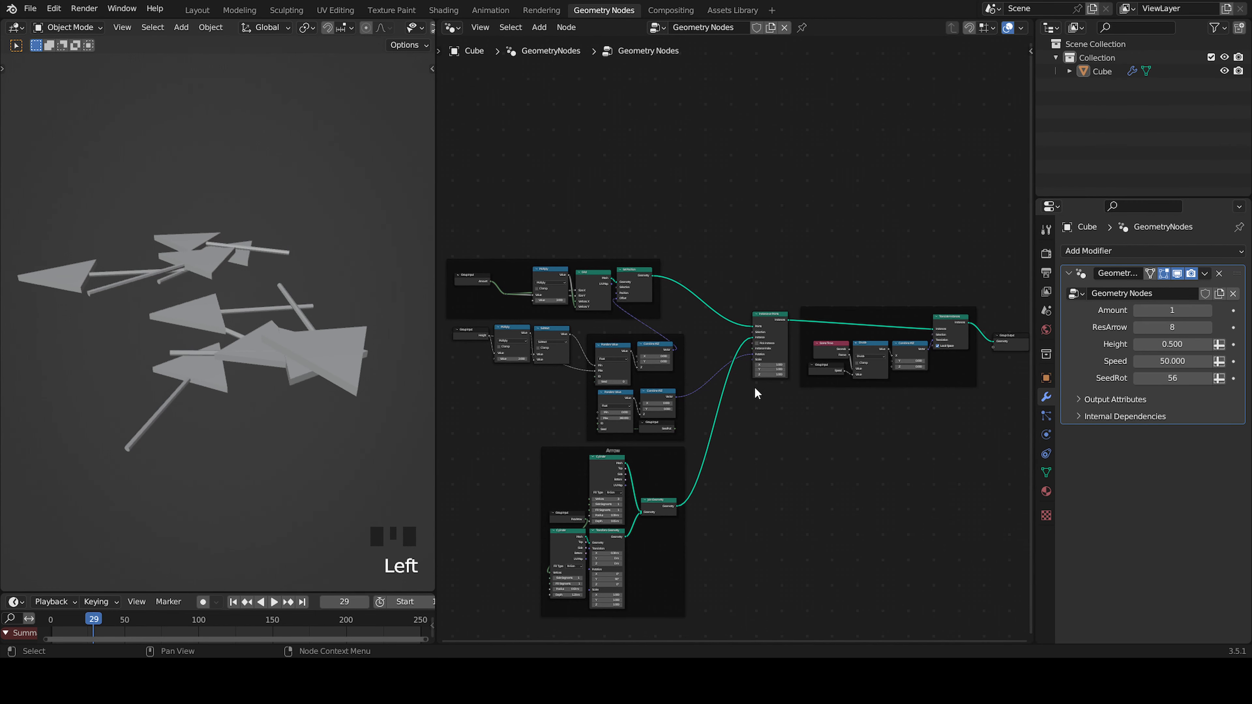
middle_click_drag(860, 369, 727, 382)
scroll(821, 379, "up", 5)
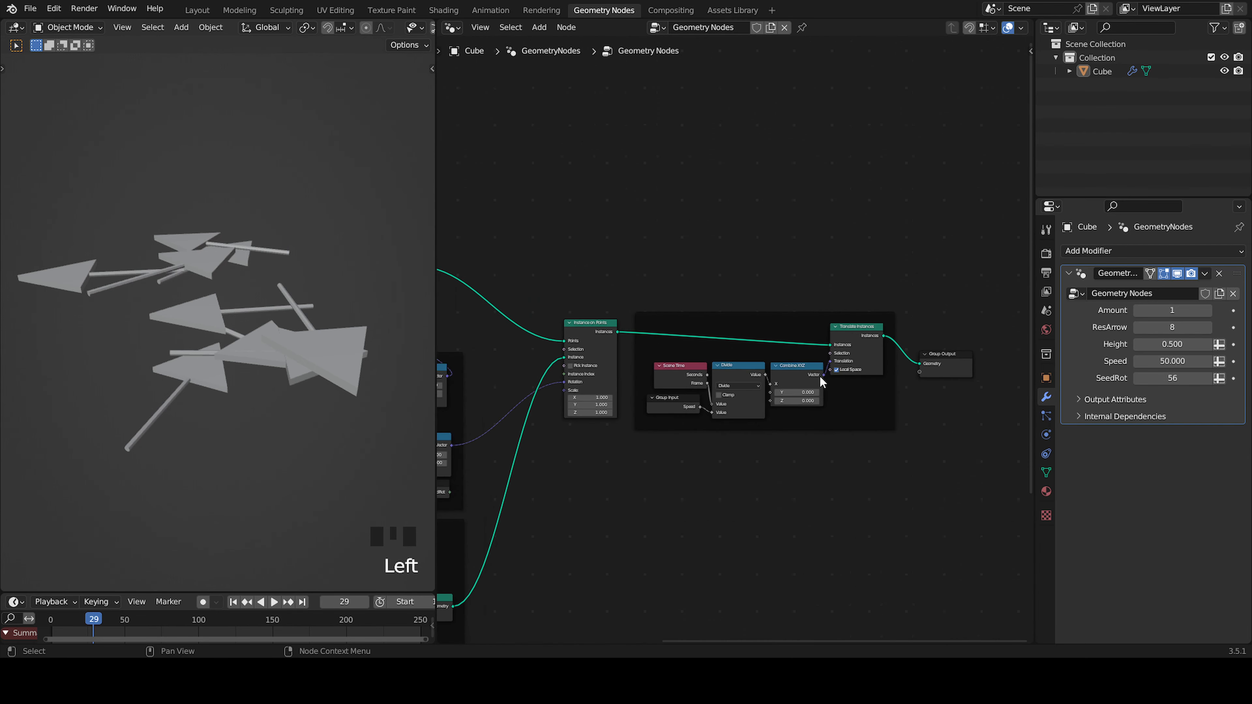
scroll(865, 391, "up", 5)
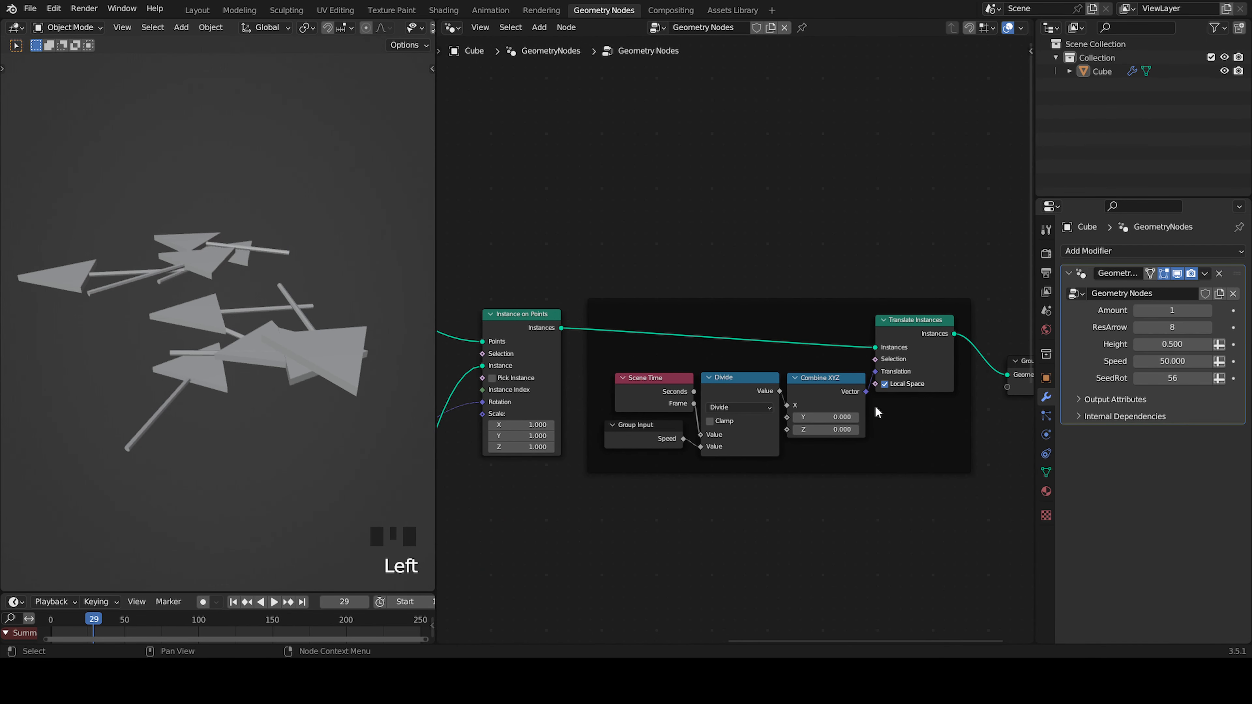
left_click(885, 384)
scroll(759, 401, "up", 5)
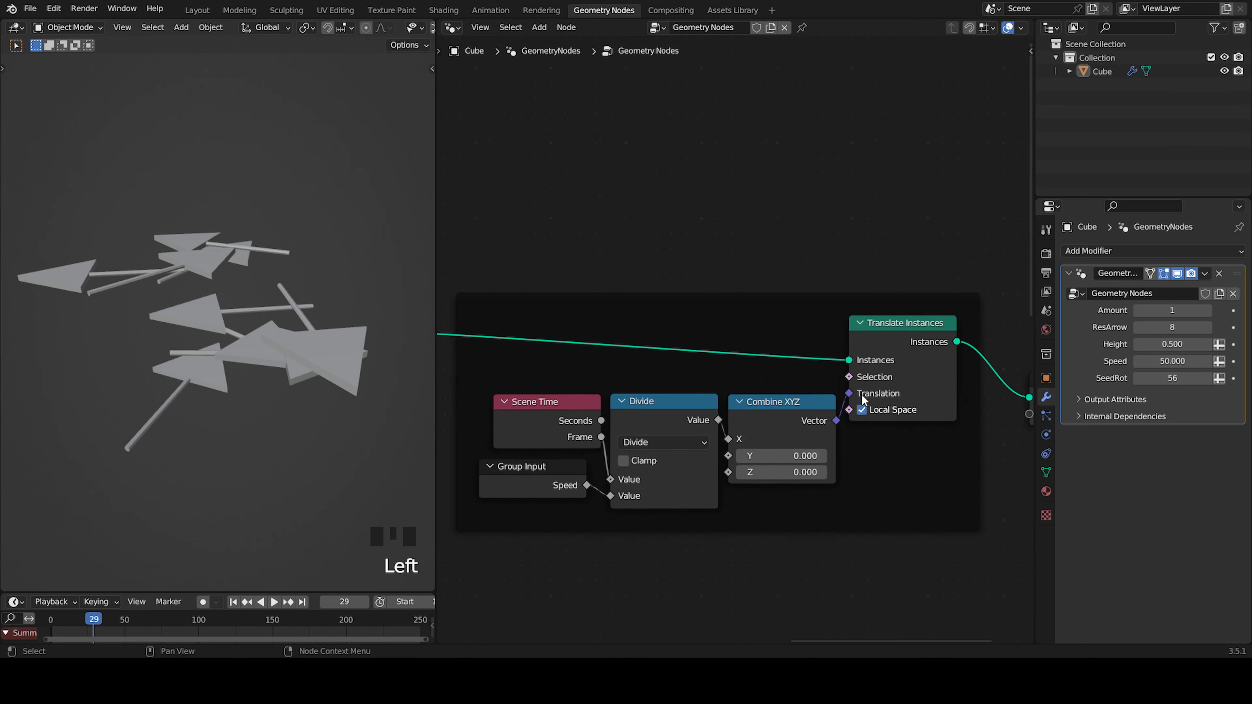
scroll(712, 416, "up", 1)
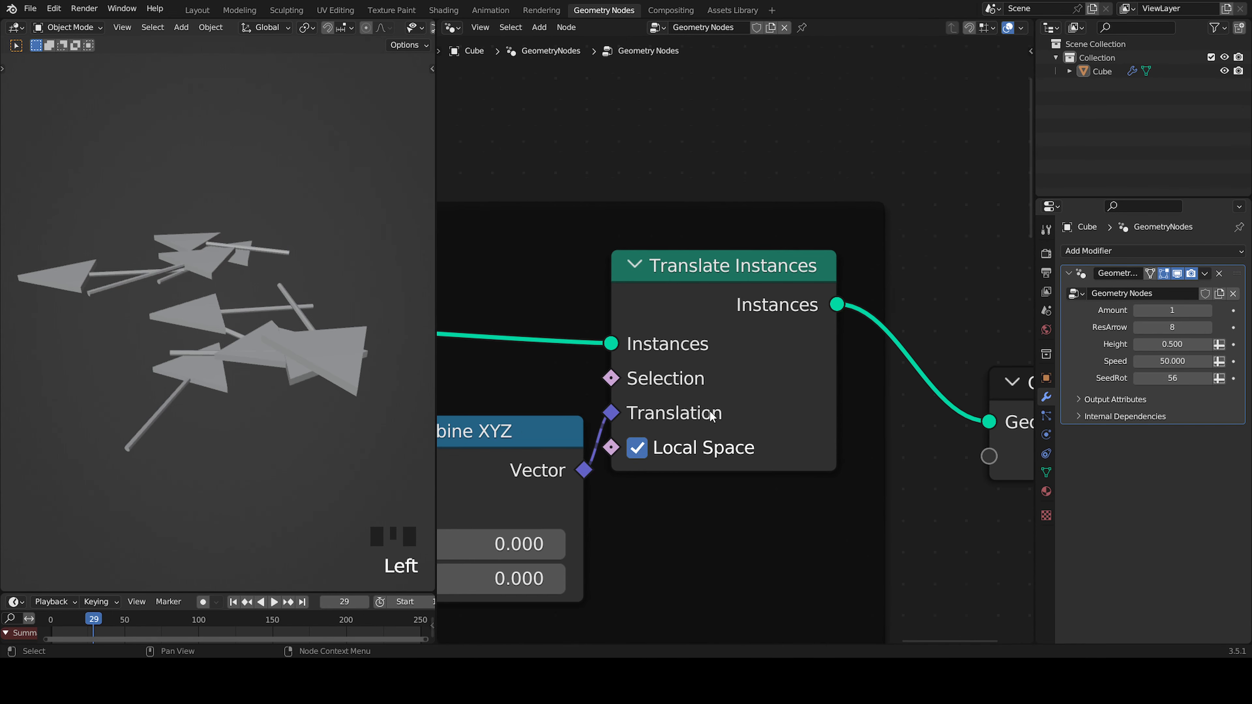
Turn off Local Space on the Translate Instances node and play the animation to check how the arrows move
left_click(635, 447)
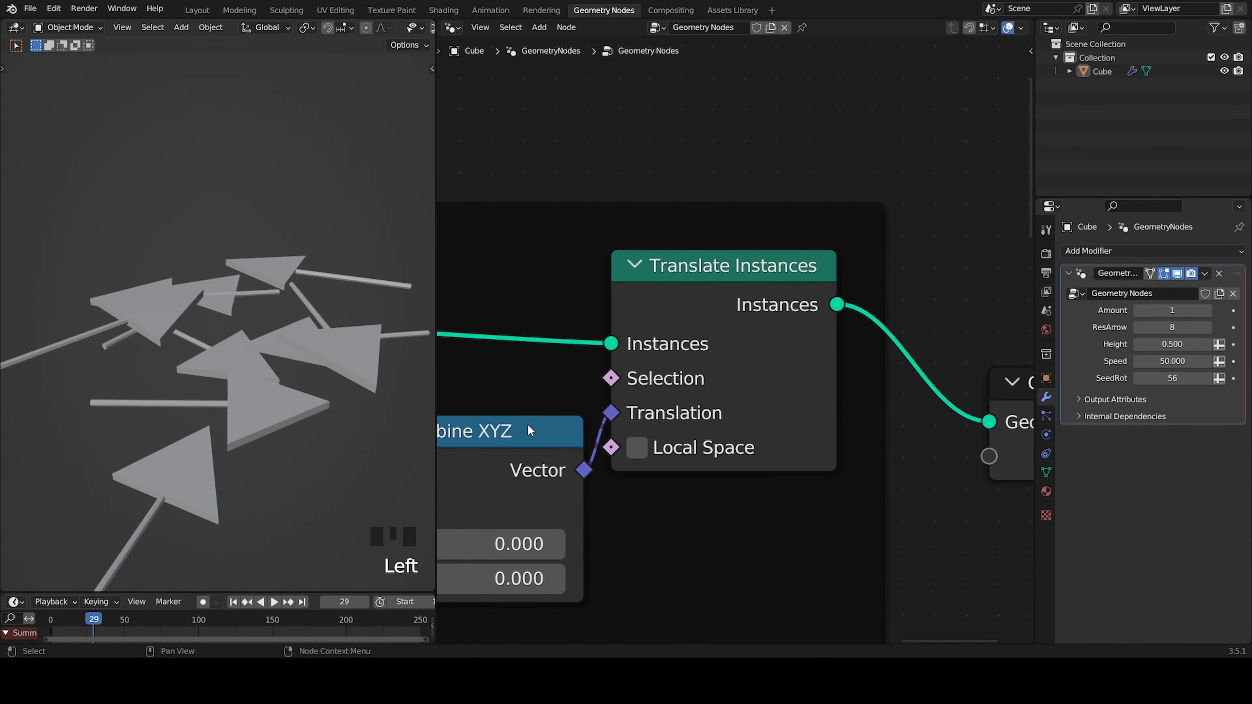
scroll(304, 377, "down", 5)
key("space")
middle_click_drag(305, 378, 302, 380)
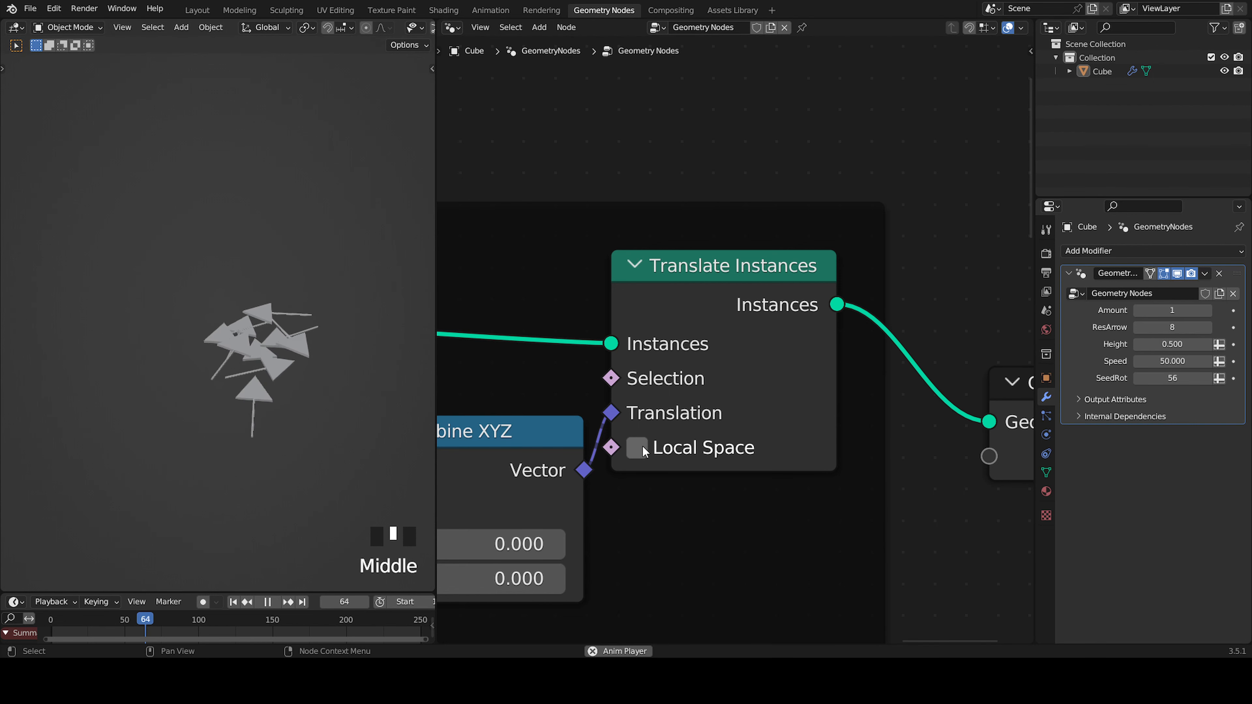
Re-enable Local Space on Translate Instances, watch the arrows fly during playback, and stop the animation at frame 199
left_click(636, 446)
scroll(636, 449, "down", 5)
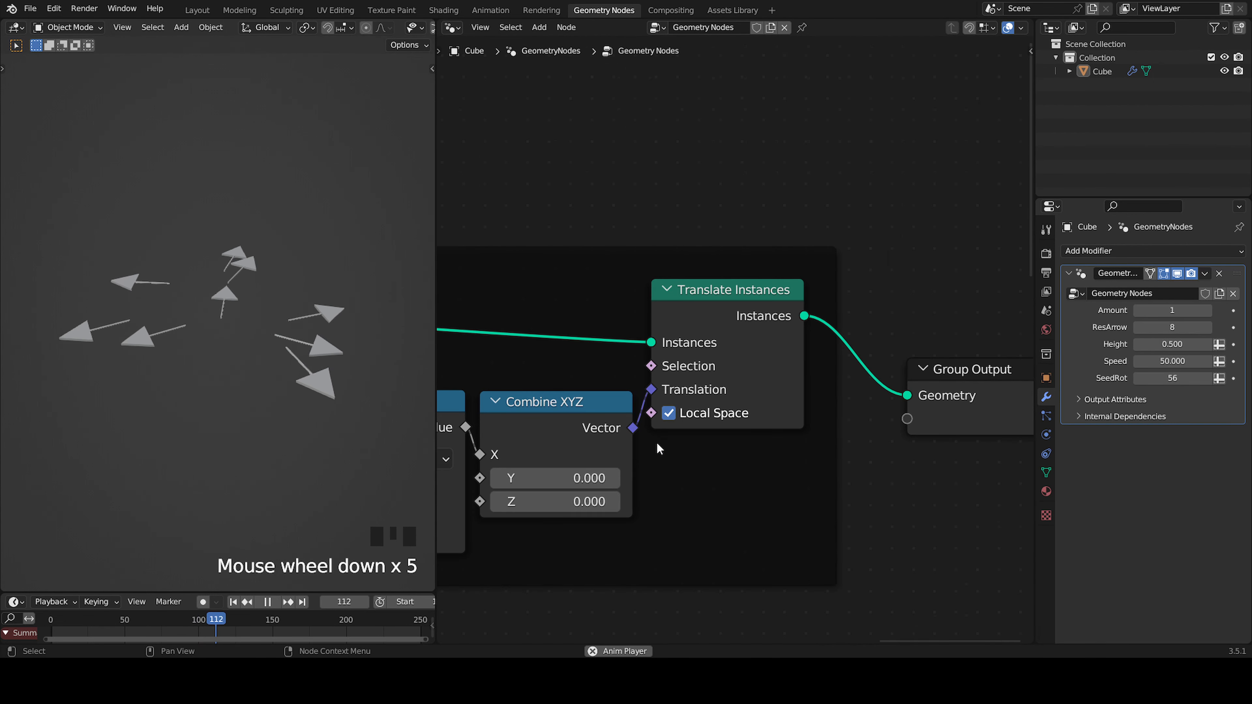
middle_click_drag(594, 428, 690, 429, "shift")
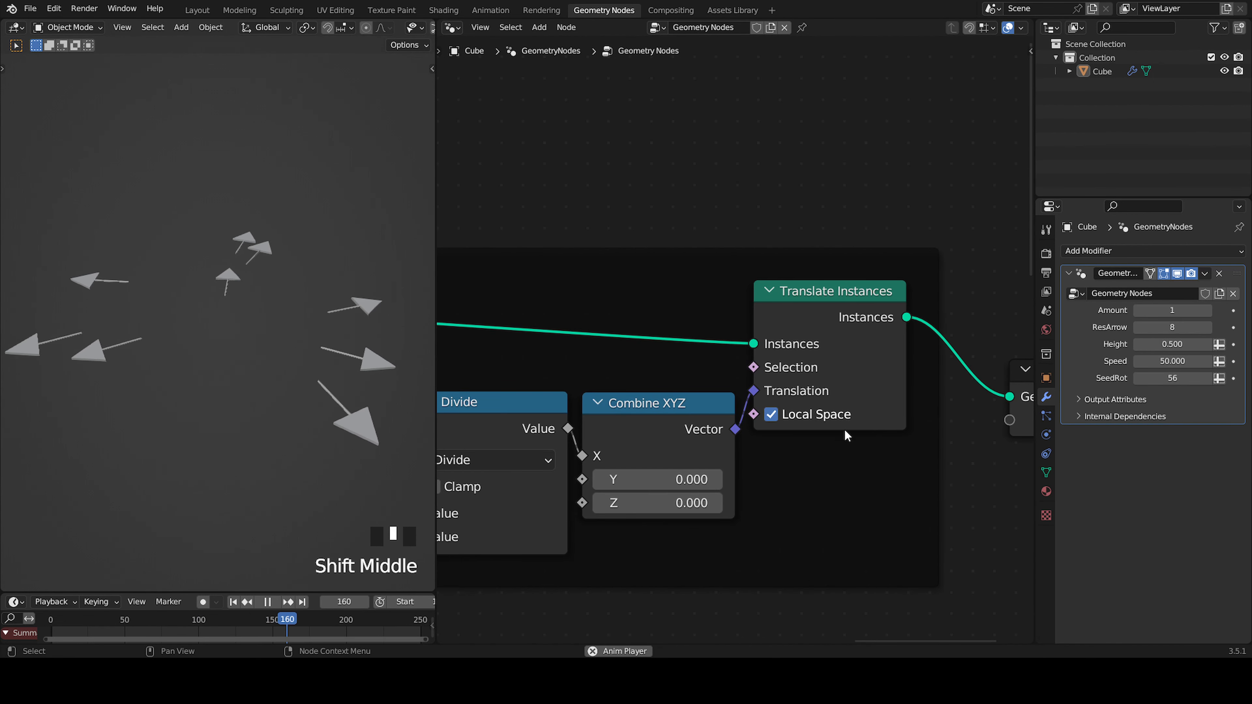
scroll(322, 408, "down", 5)
scroll(340, 427, "up", 2)
key("space")
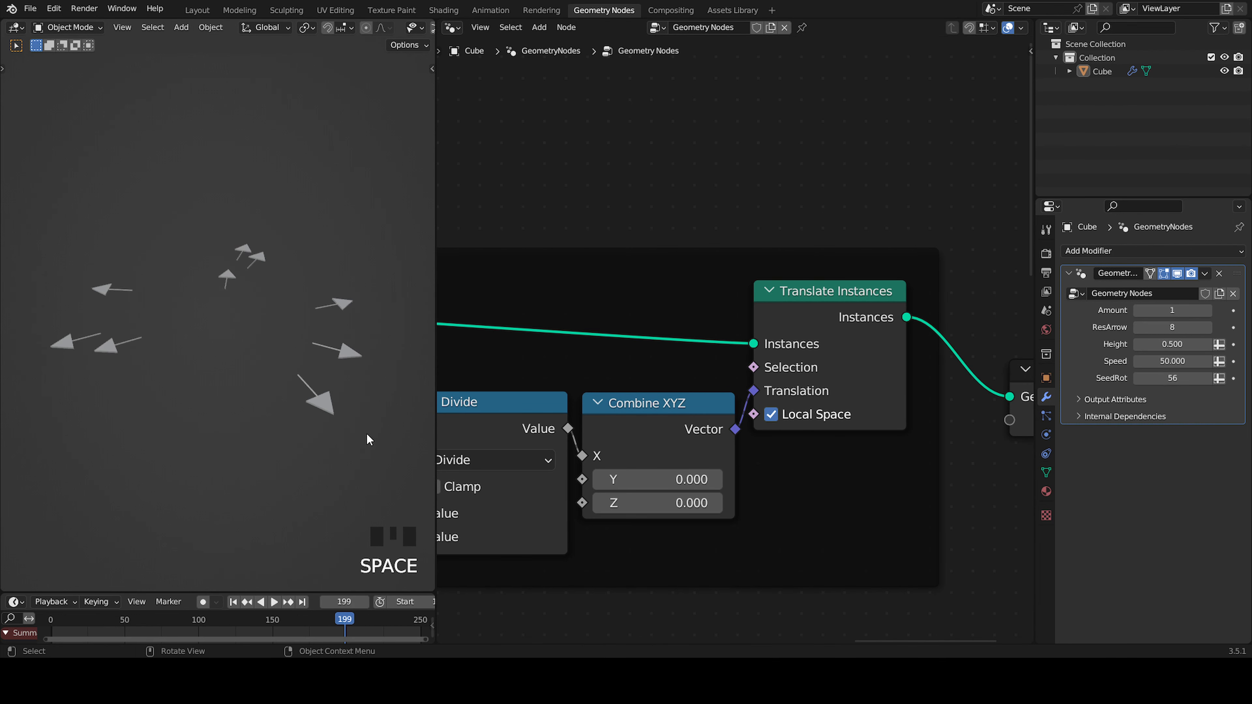
middle_click_drag(369, 439, 323, 427)
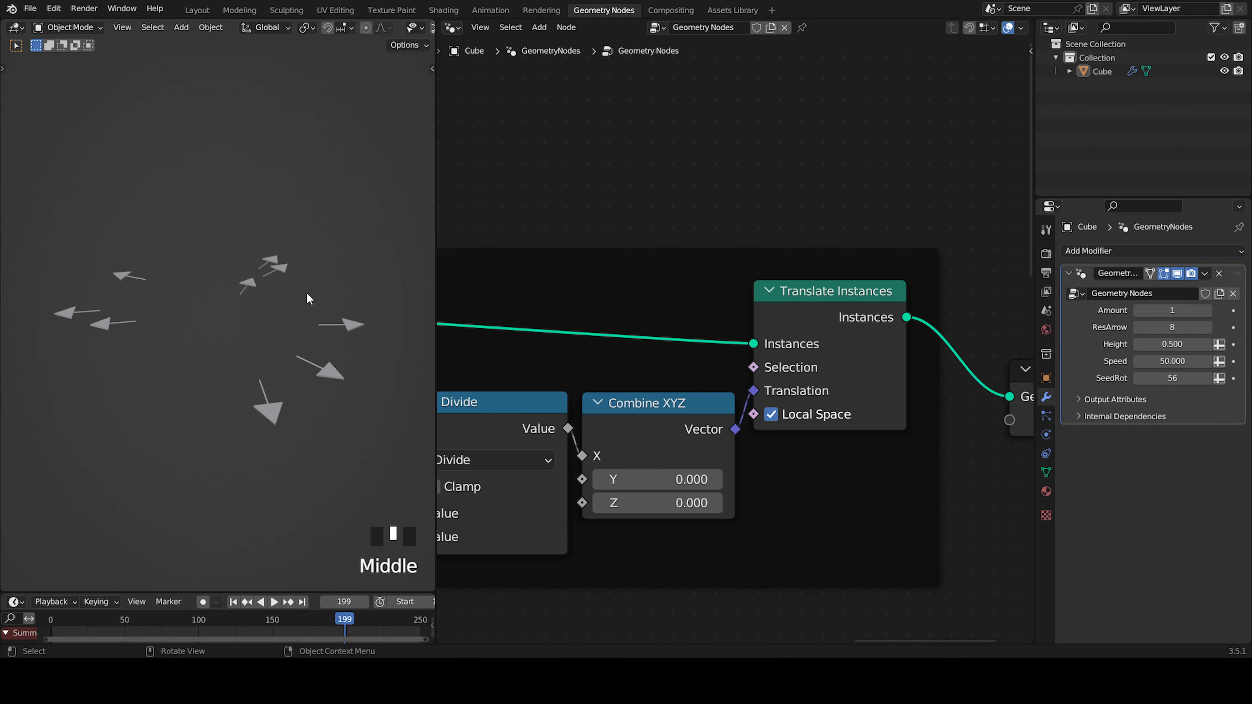